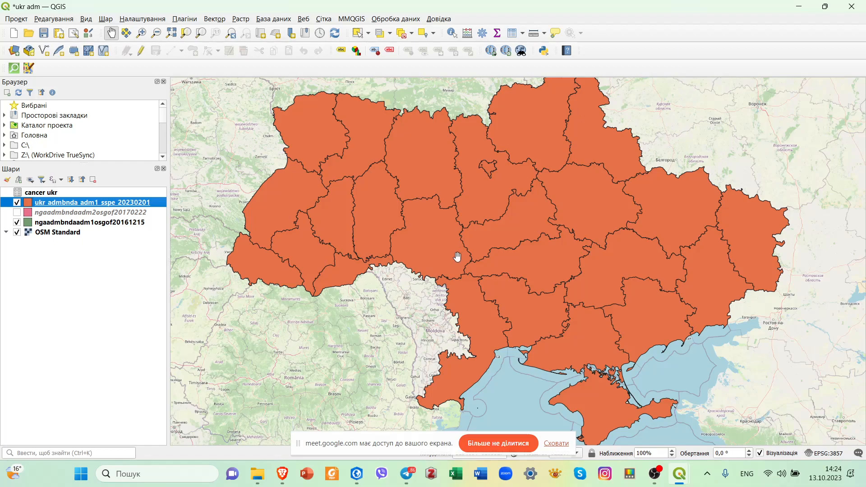
Switch to the Meet window in the Brave browser and close the OCHA search tab.
click(283, 474)
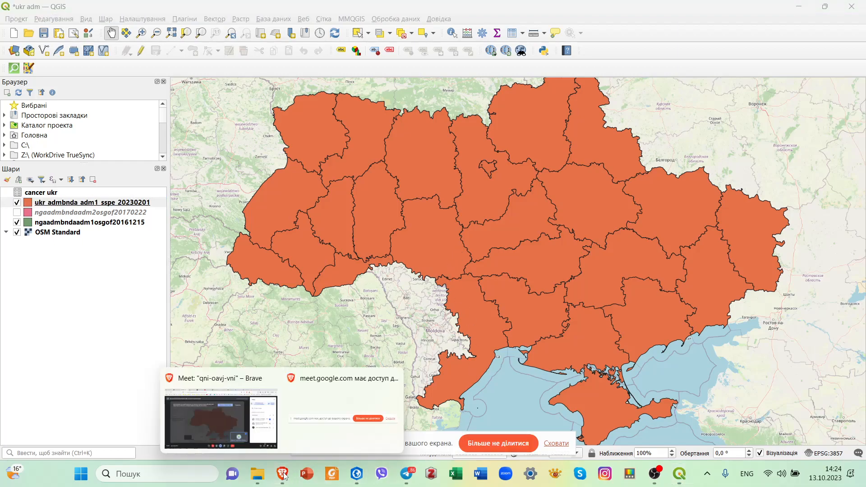
click(231, 382)
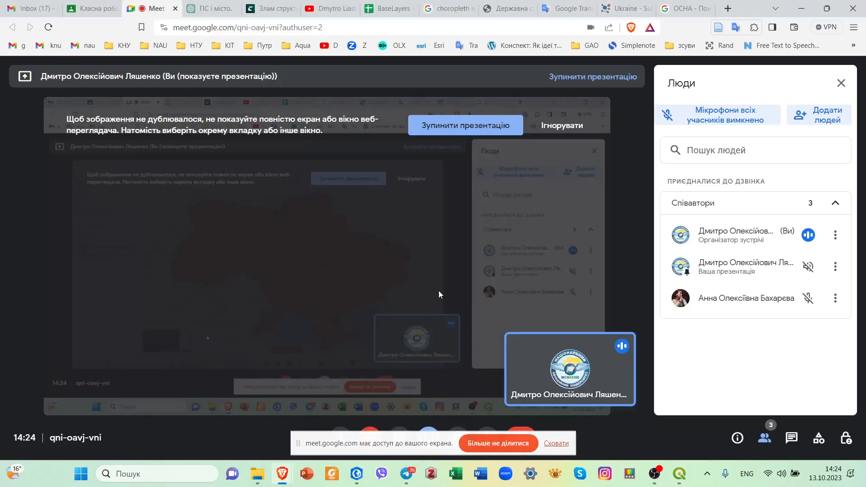
click(681, 9)
click(709, 8)
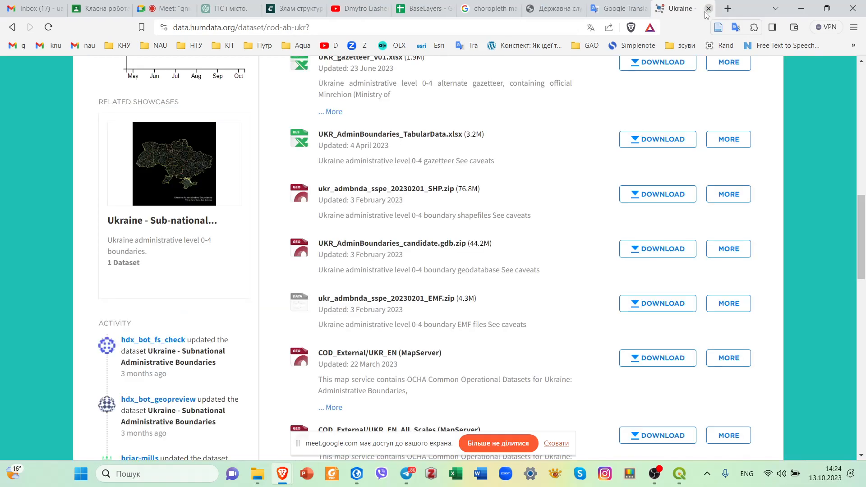
Replace the dataset page's address with a web search for "qgis create thematic map".
drag(312, 28, 173, 28)
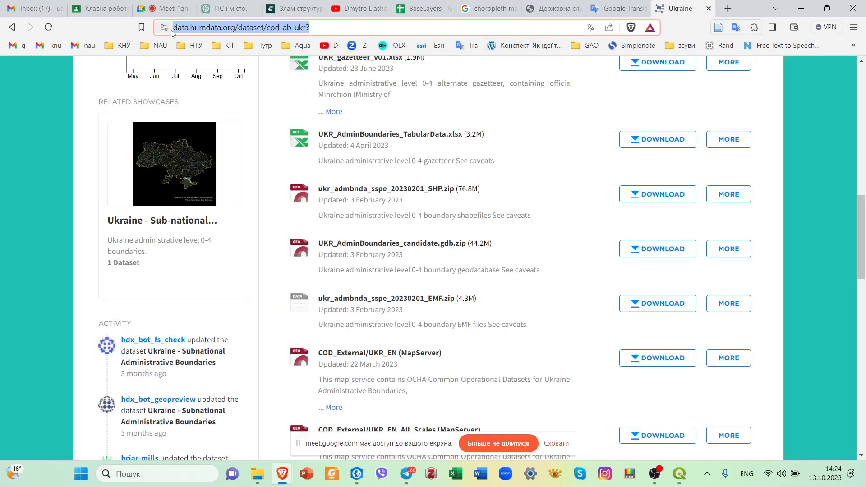
text(qgis )
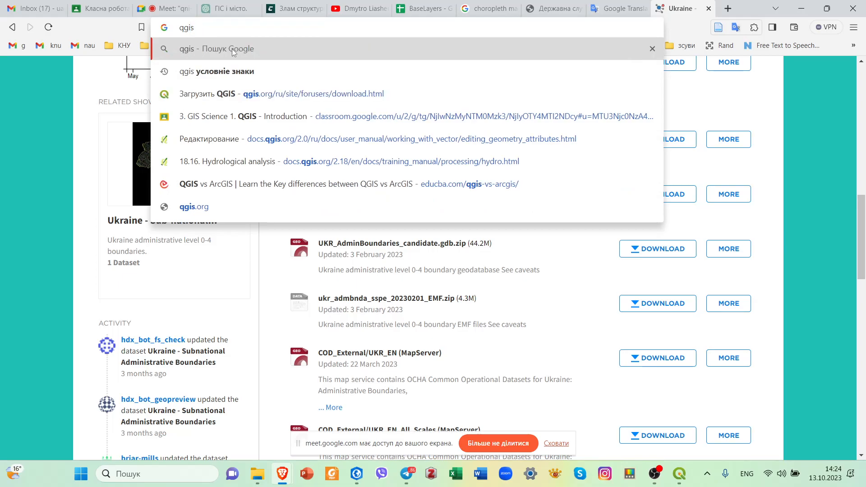
text(the)
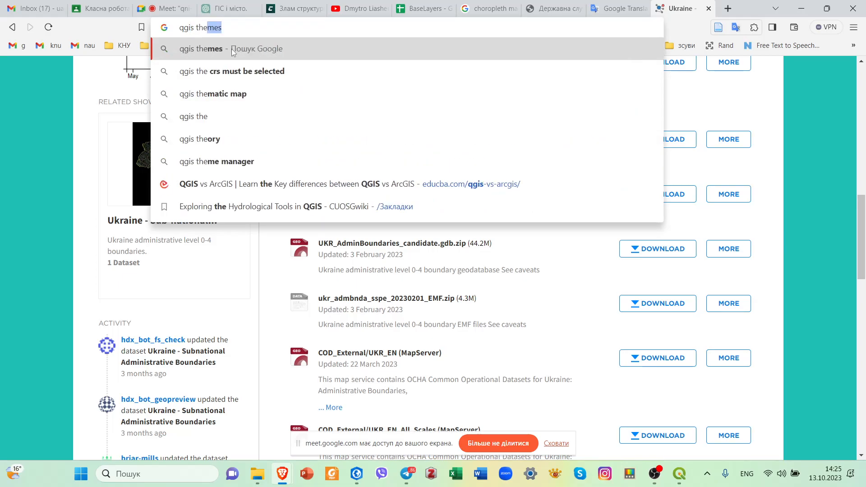
text(mativ)
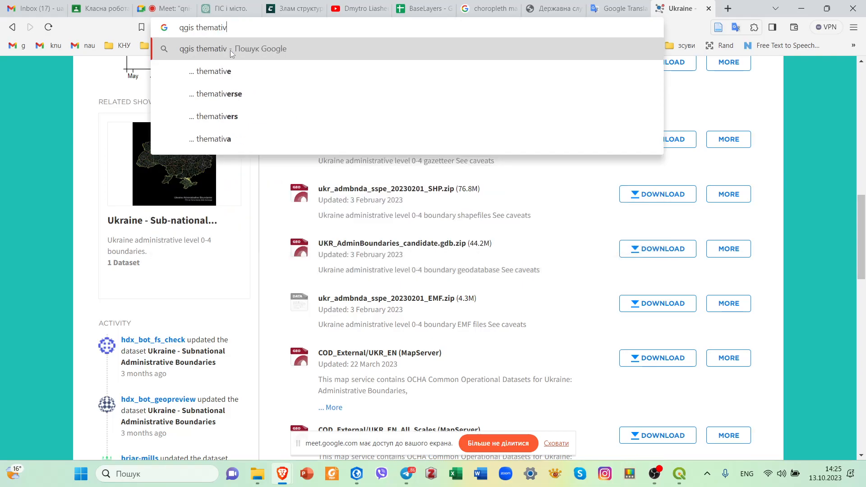
key(BackSpace)
text(c ma)
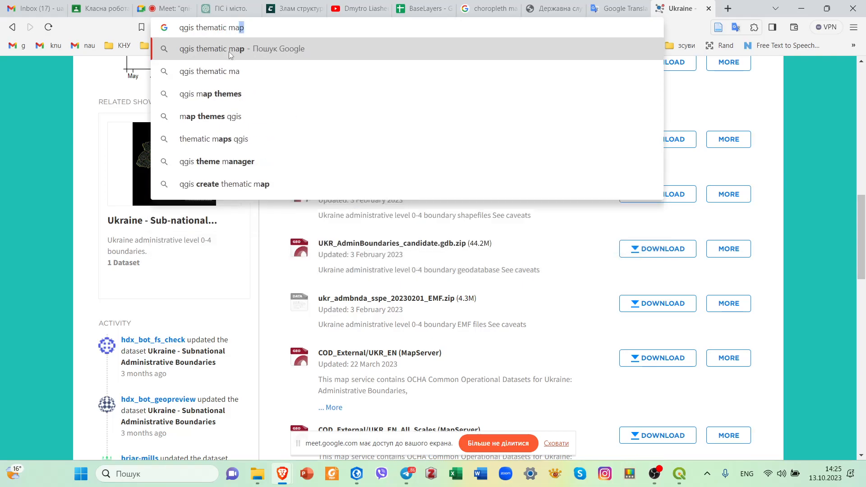
text(p)
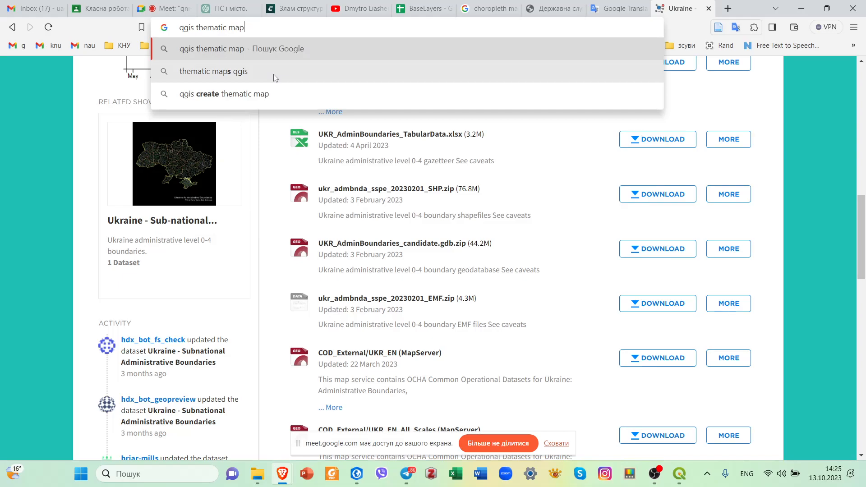
click(254, 93)
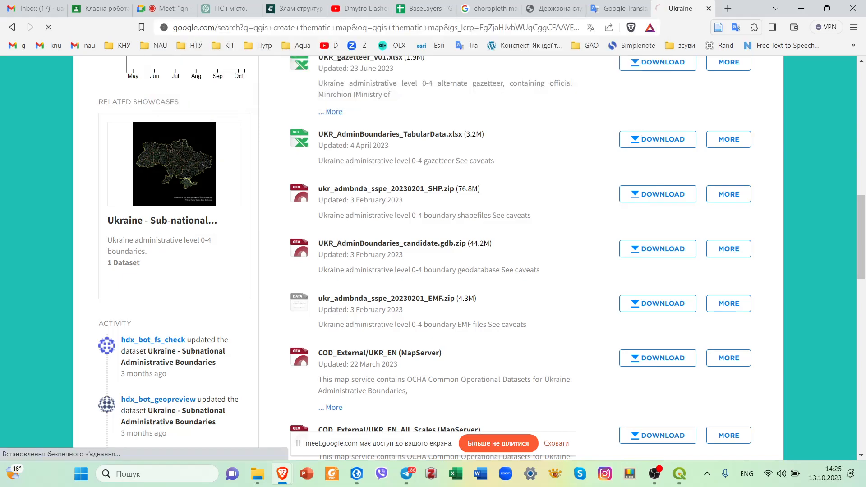
Find the result "Assignment 8: Creating a Thematic Map with QGIS" and open it in a new tab.
scroll(490, 179, down, 3)
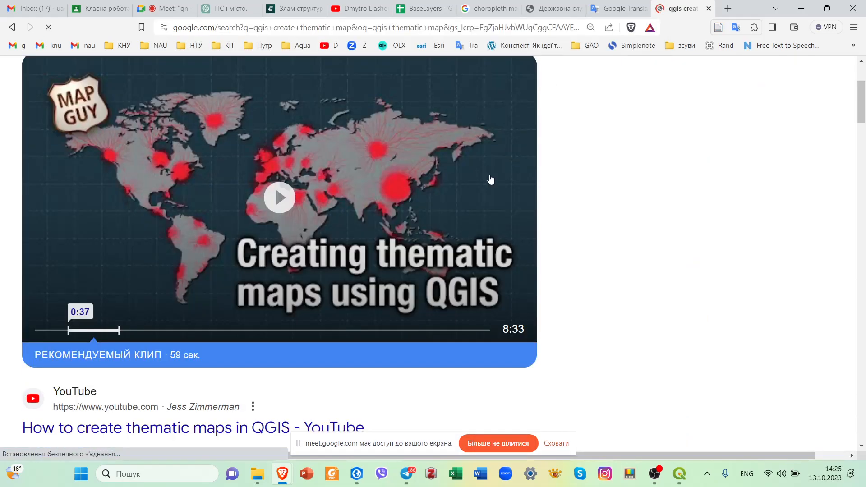
scroll(490, 179, down, 2)
scroll(493, 168, up, 4)
scroll(487, 181, down, 6)
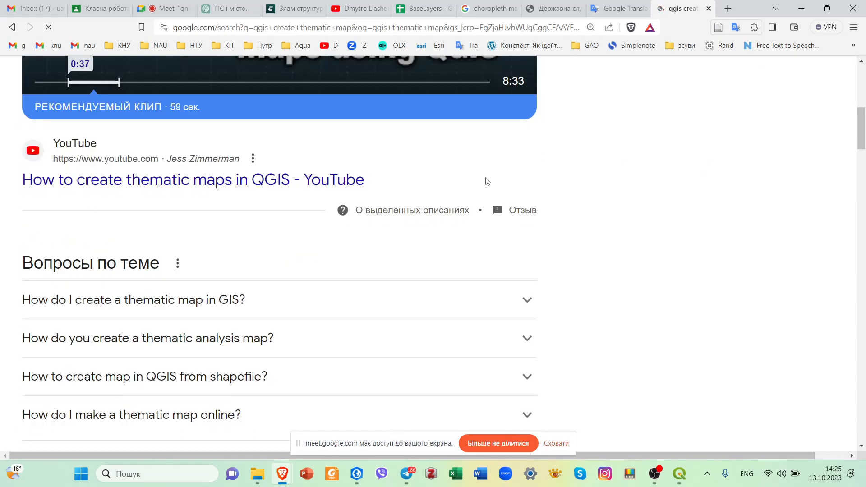
scroll(488, 182, down, 8)
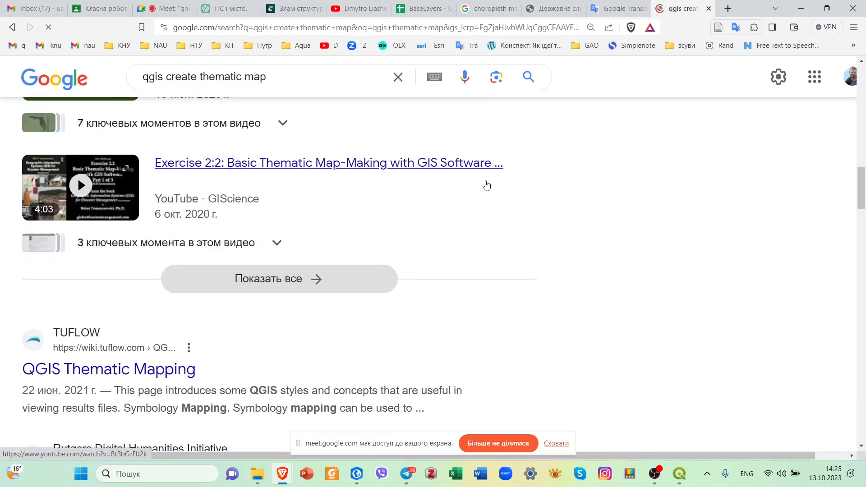
scroll(486, 185, down, 3)
scroll(273, 278, down, 4)
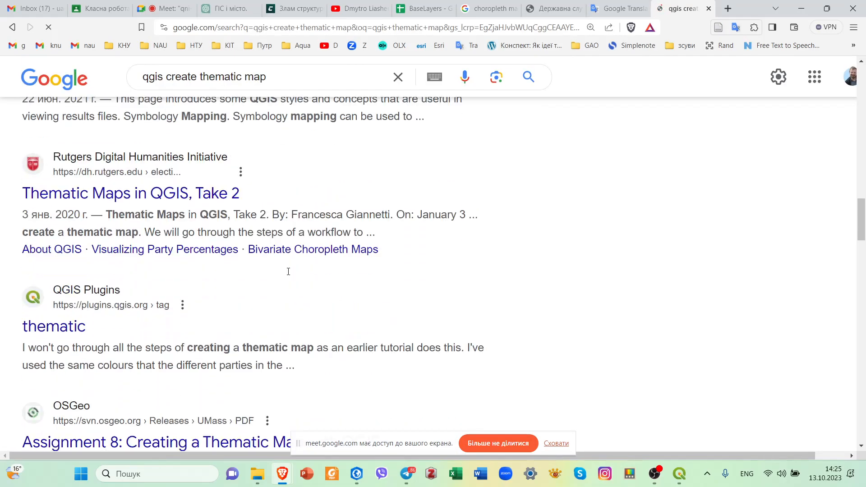
scroll(288, 272, down, 1)
scroll(205, 280, down, 4)
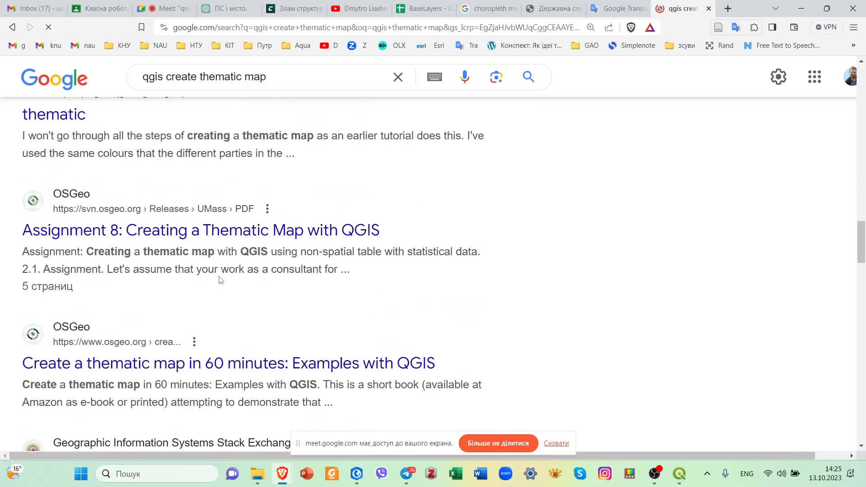
right_click(357, 231)
click(423, 240)
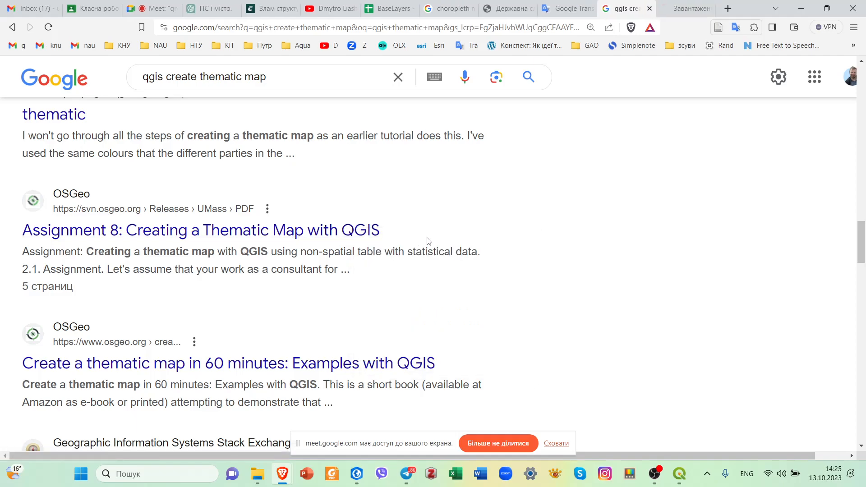
click(678, 13)
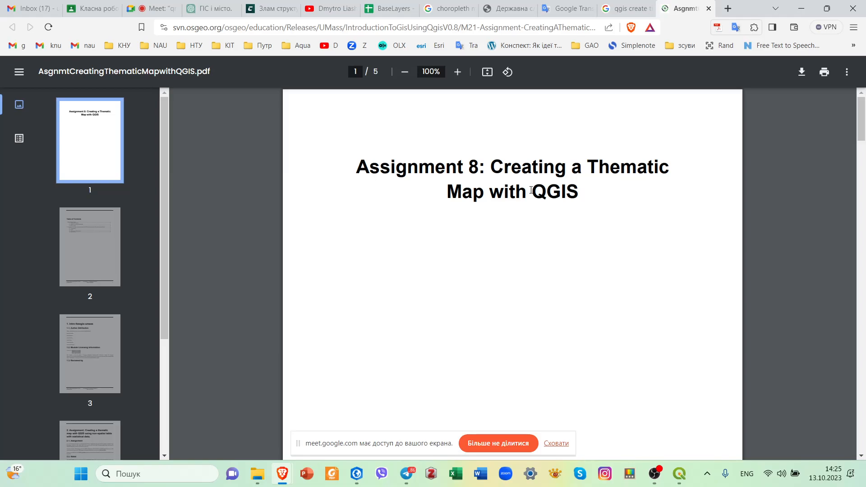
Read through the Assignment 8 thematic map PDF, including its notes and deliverables, and close its tab.
scroll(611, 222, down, 15)
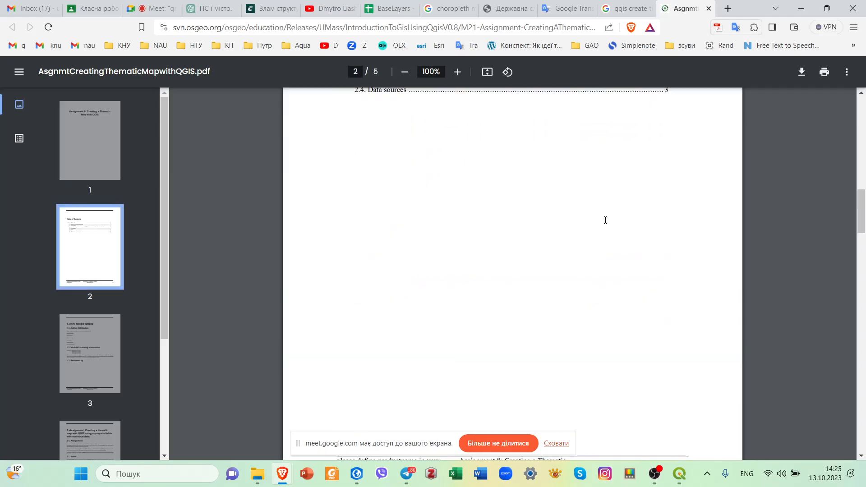
scroll(605, 225, down, 7)
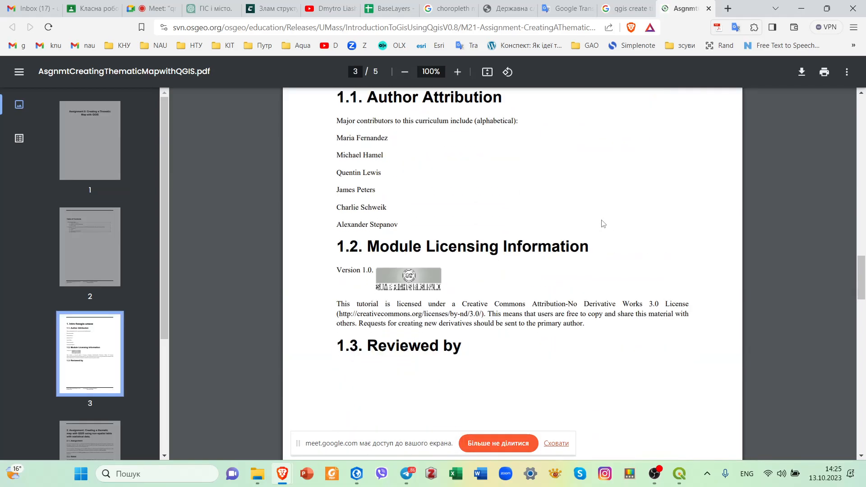
scroll(602, 226, down, 4)
scroll(602, 225, down, 12)
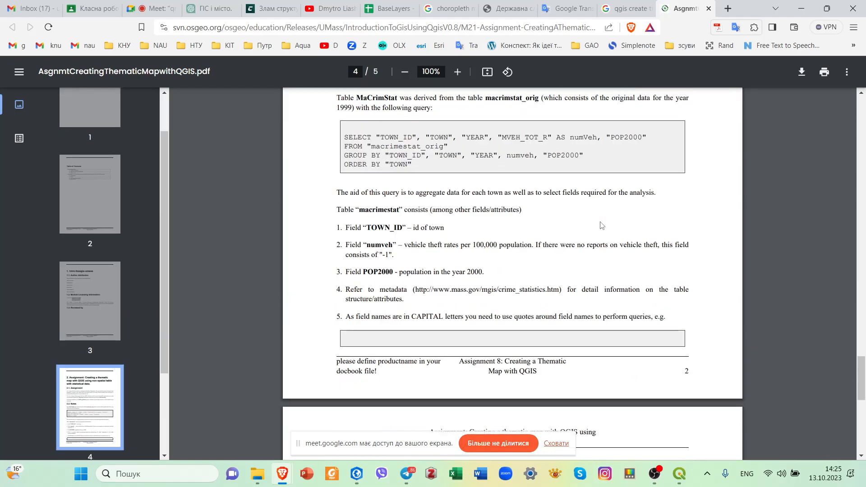
scroll(602, 226, down, 10)
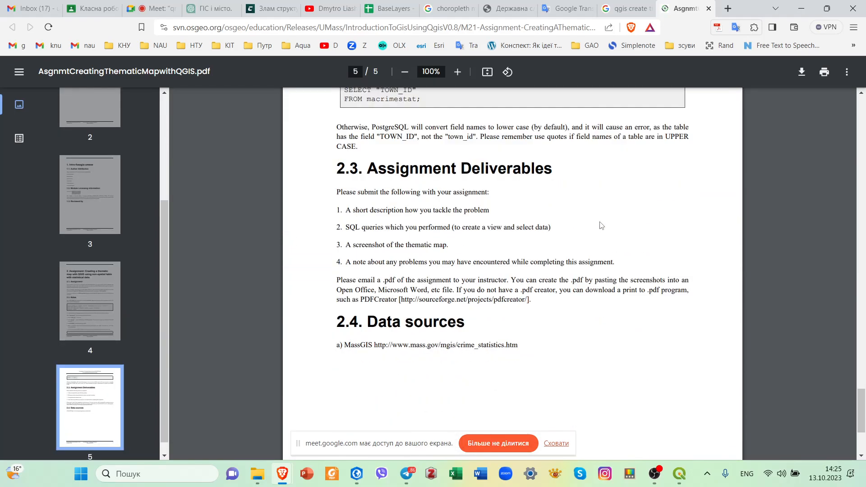
scroll(600, 225, up, 15)
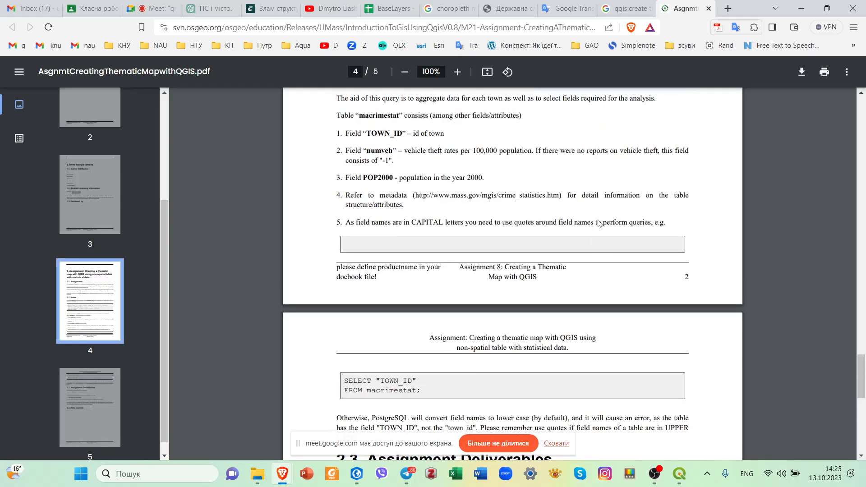
scroll(600, 224, up, 10)
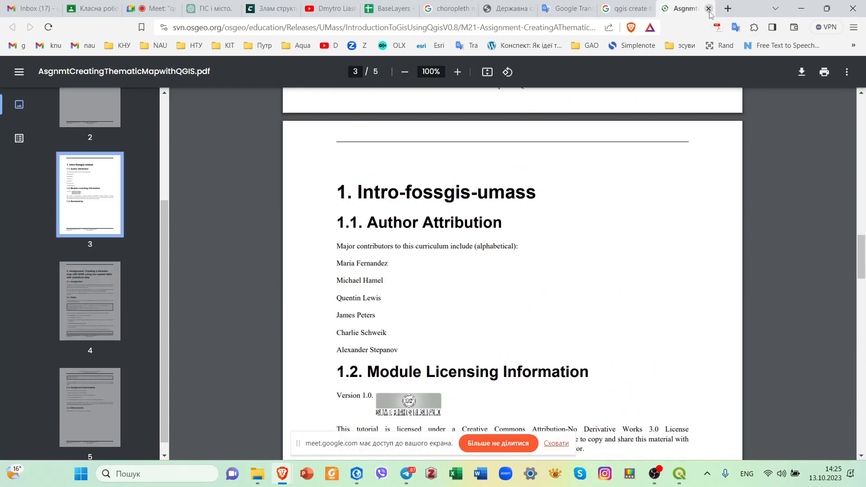
click(709, 8)
Look through the remaining search results for other QGIS thematic mapping material.
scroll(352, 333, down, 2)
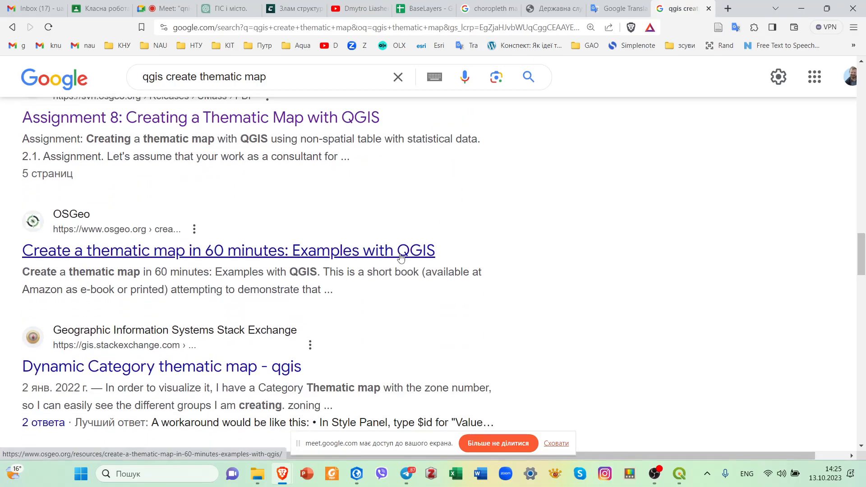
scroll(435, 289, down, 2)
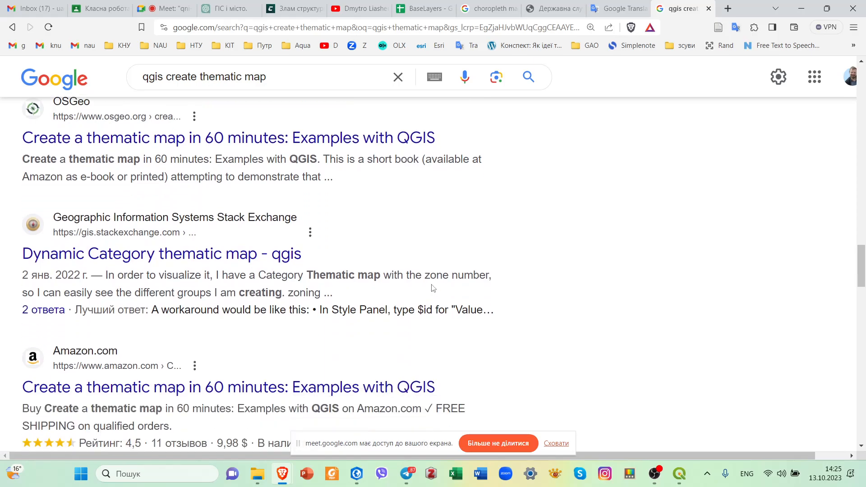
scroll(386, 289, down, 4)
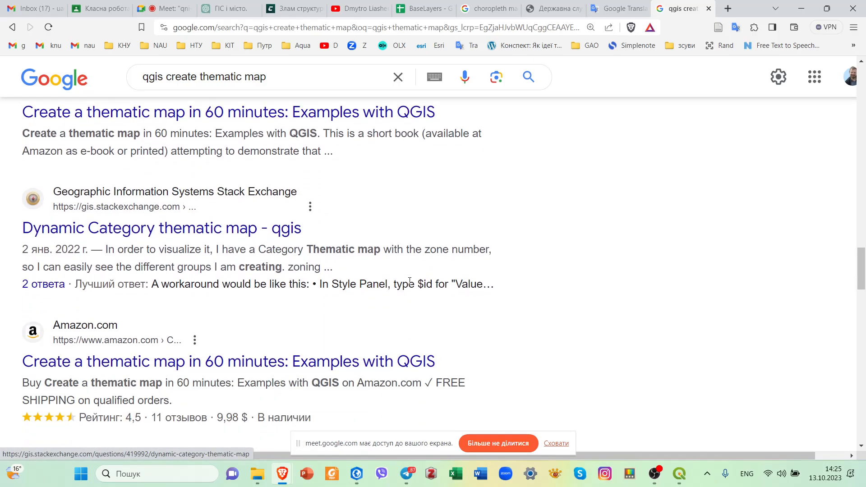
scroll(386, 292, down, 3)
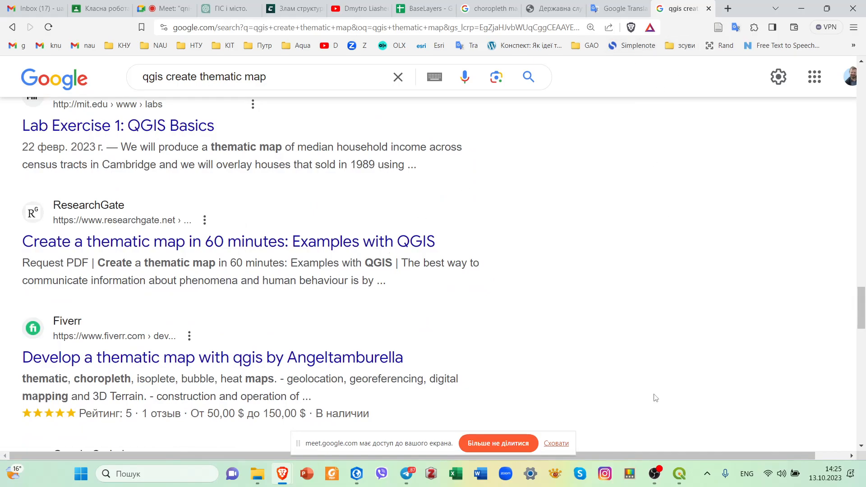
Close the attribute table window of ukr_admbnda_adm1_sspe_20230201 and switch to the main QGIS project window.
mouse_move(680, 474)
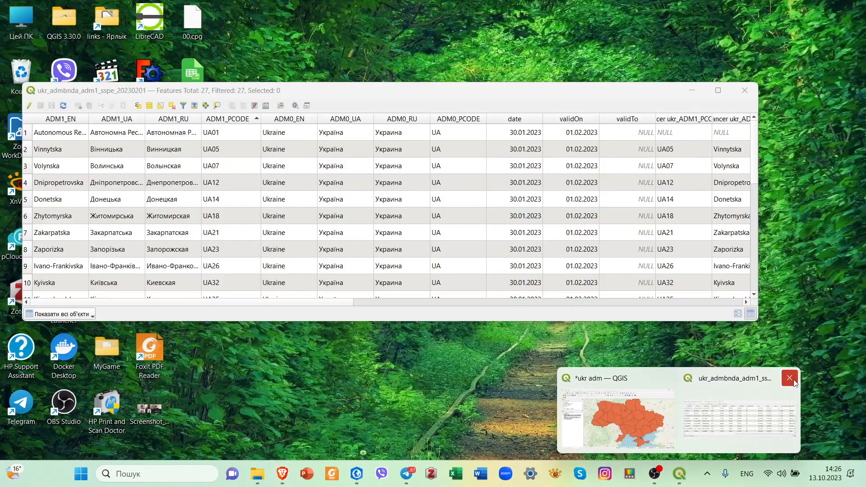
click(790, 379)
click(702, 382)
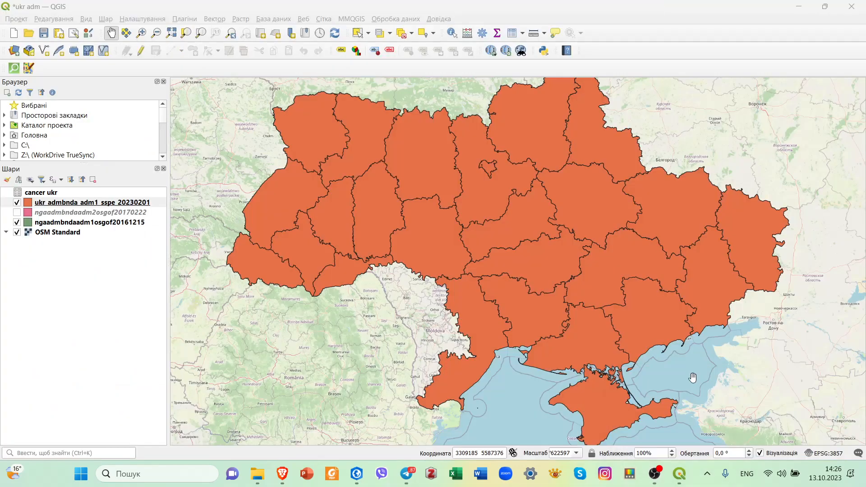
Try graduated symbology on the ukr_admbnda_adm1_sspe_20230201 layer and look through the fields offered as its value.
right_click(156, 203)
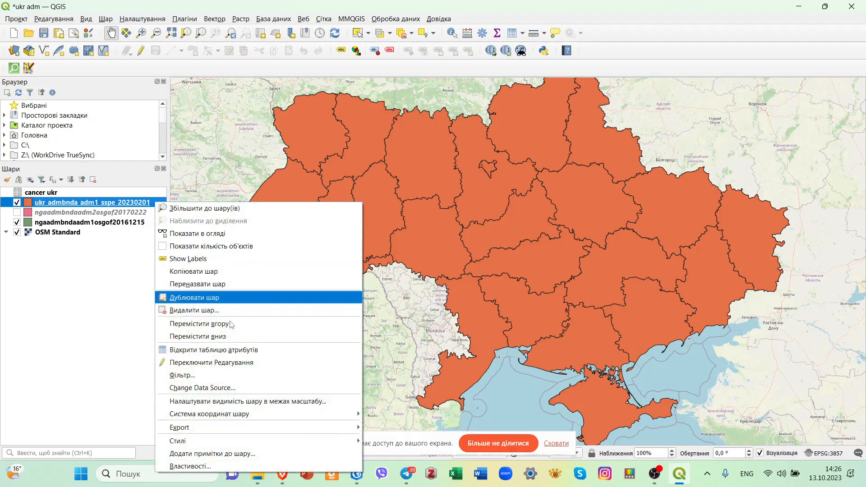
click(247, 466)
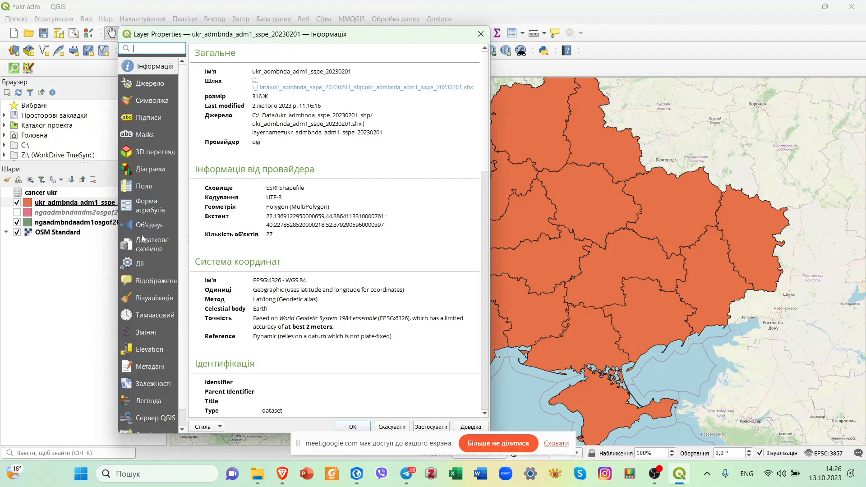
click(157, 104)
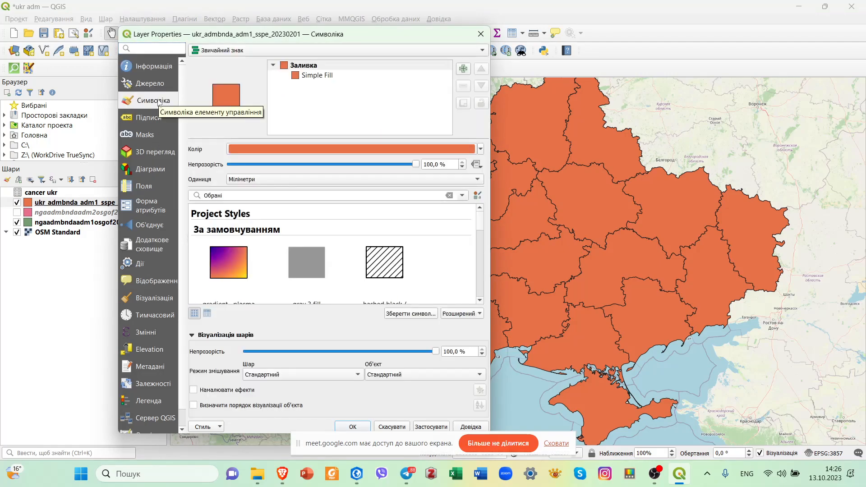
click(247, 51)
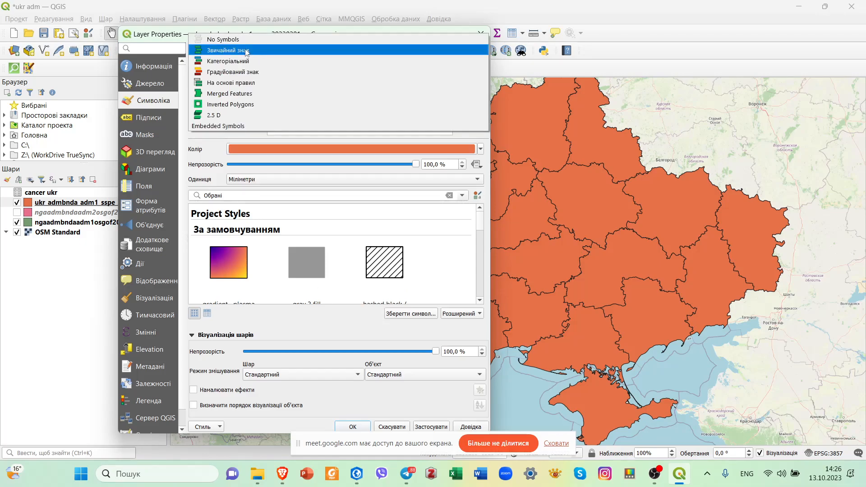
click(246, 73)
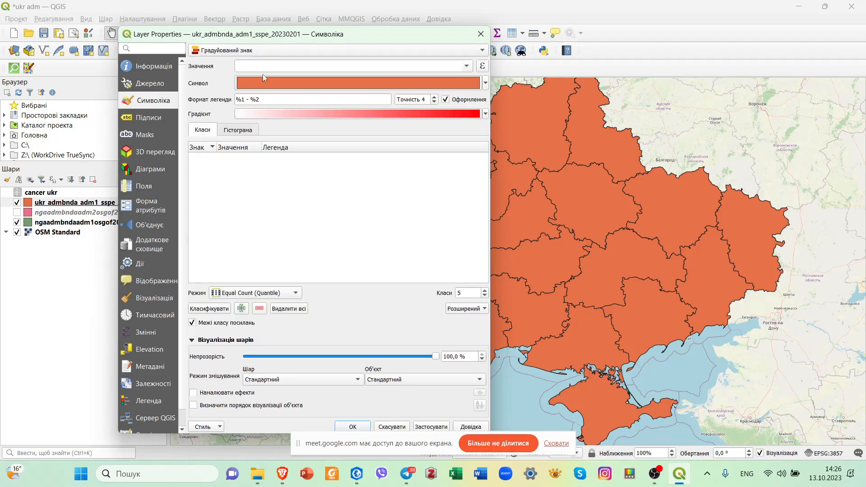
click(468, 68)
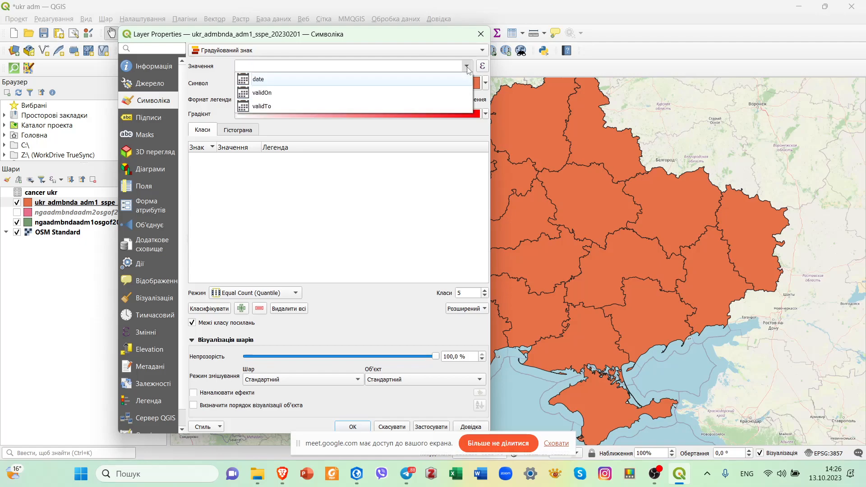
click(467, 68)
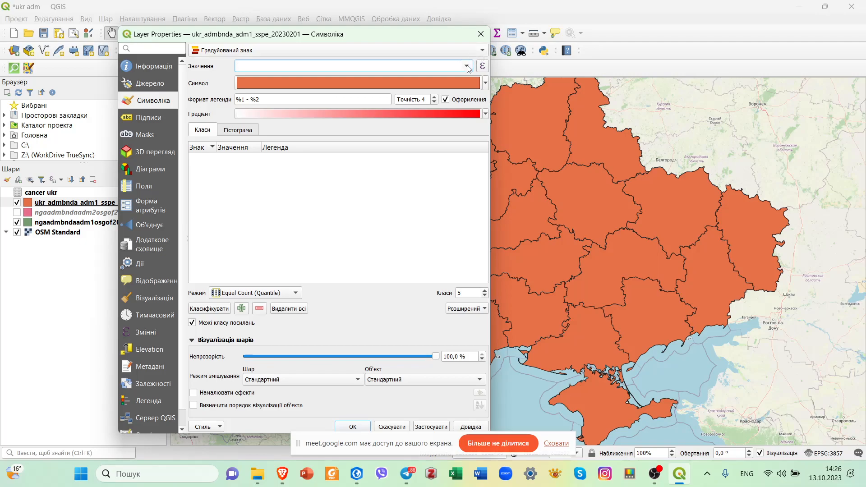
click(467, 67)
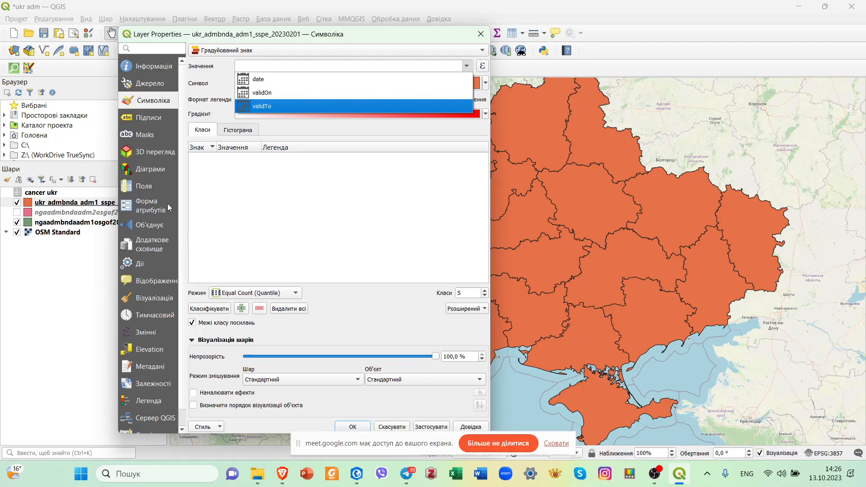
Inspect the settings of the layer's join to the cancer ukr table.
click(159, 225)
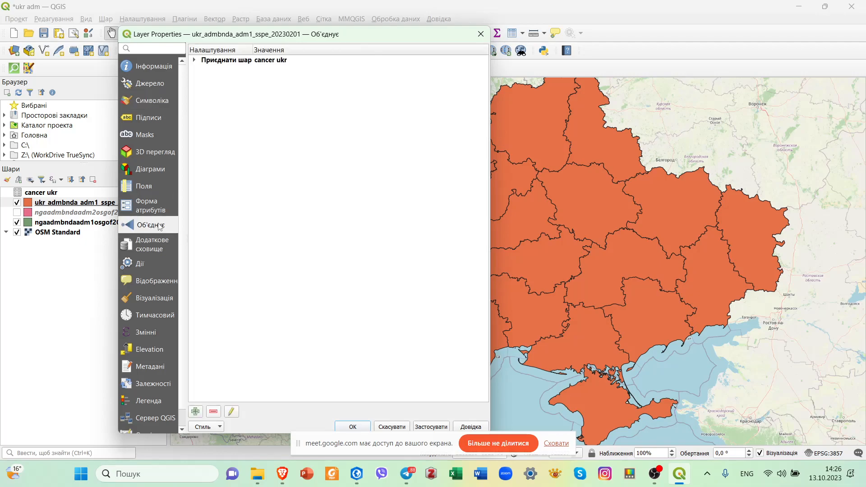
click(195, 61)
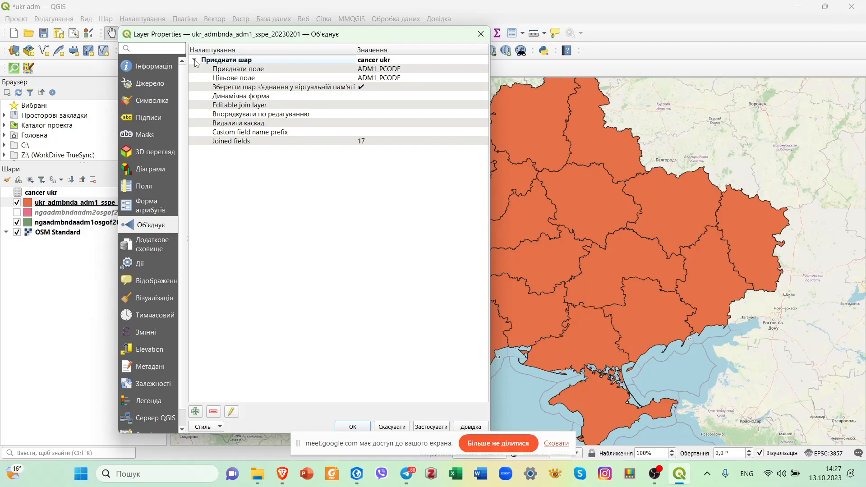
click(195, 60)
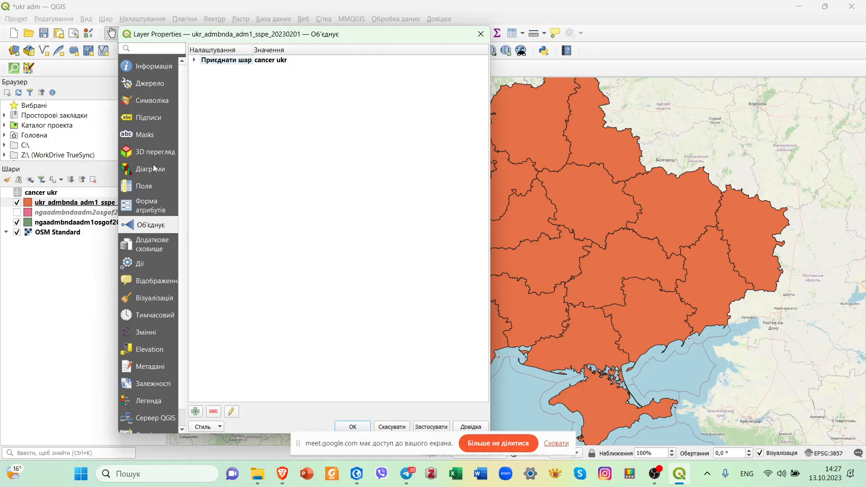
Recheck the value fields offered for graduated symbology, and open the expression builder and close it without entering an expression.
click(157, 103)
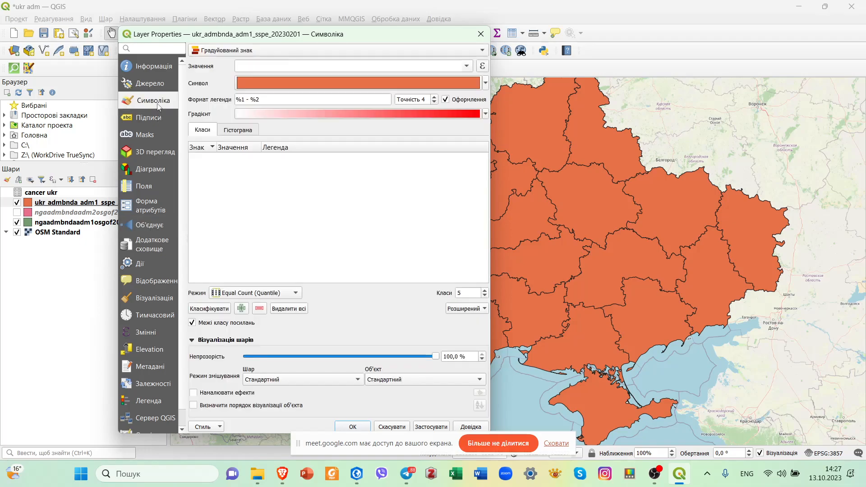
click(467, 67)
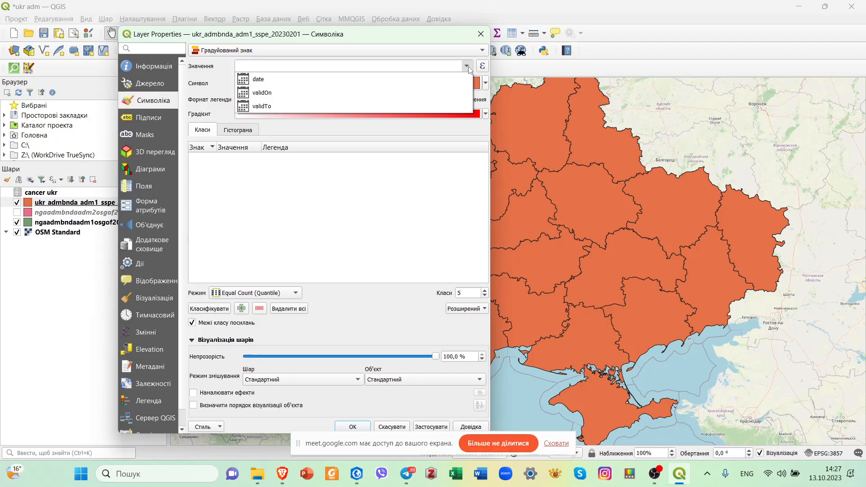
click(484, 69)
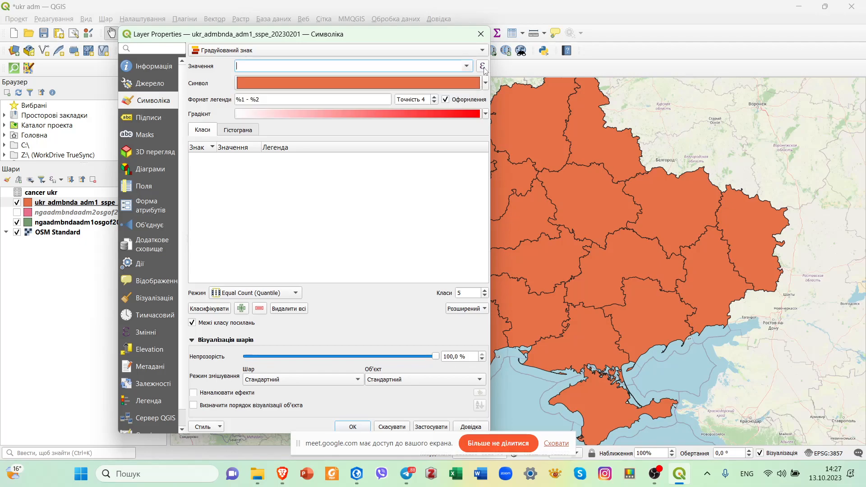
click(483, 67)
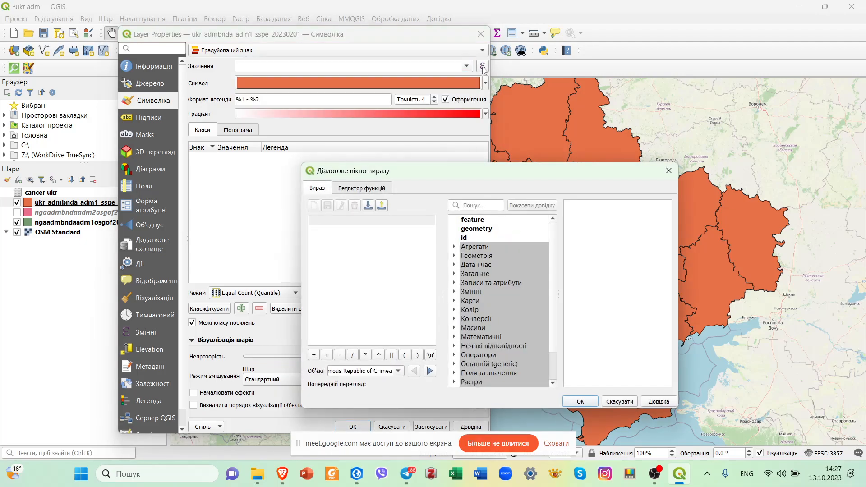
click(669, 170)
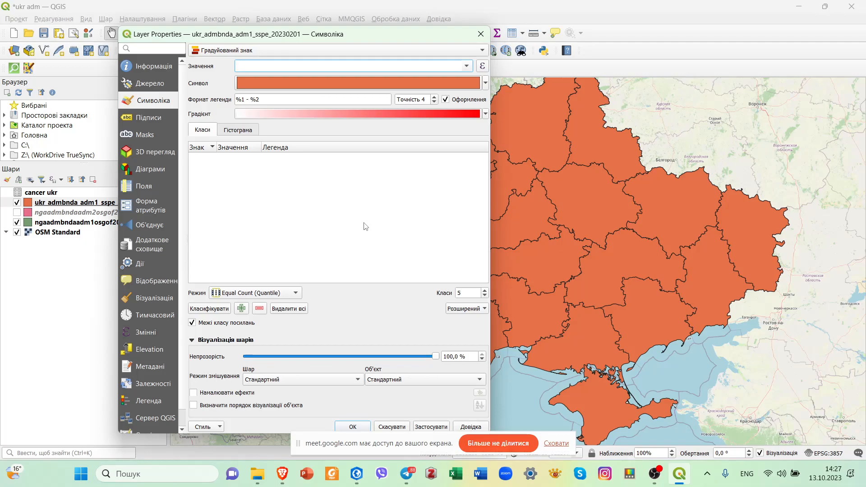
Try categorized symbology classified by the cancer ukr_b15–49 field, and close the layer properties without applying it.
click(483, 51)
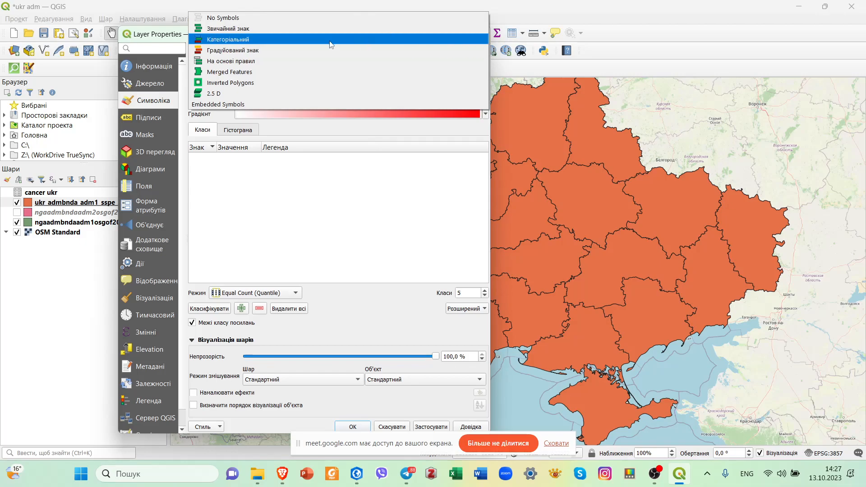
click(332, 39)
click(467, 67)
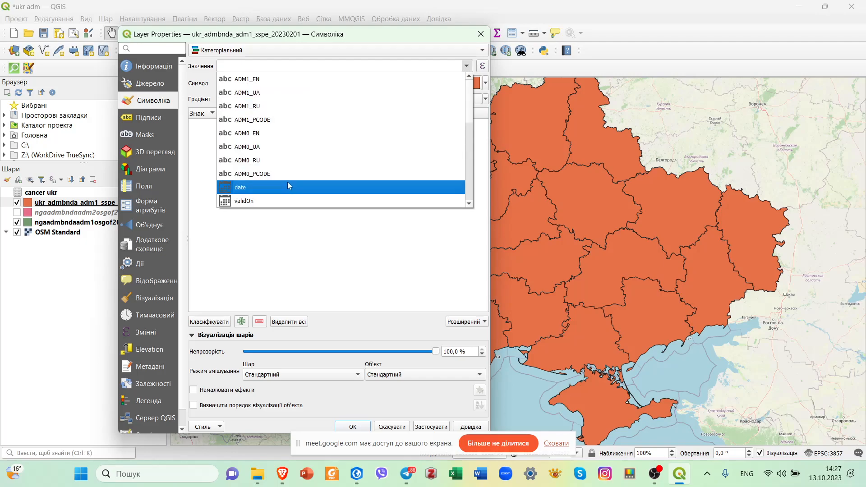
scroll(279, 205, down, 3)
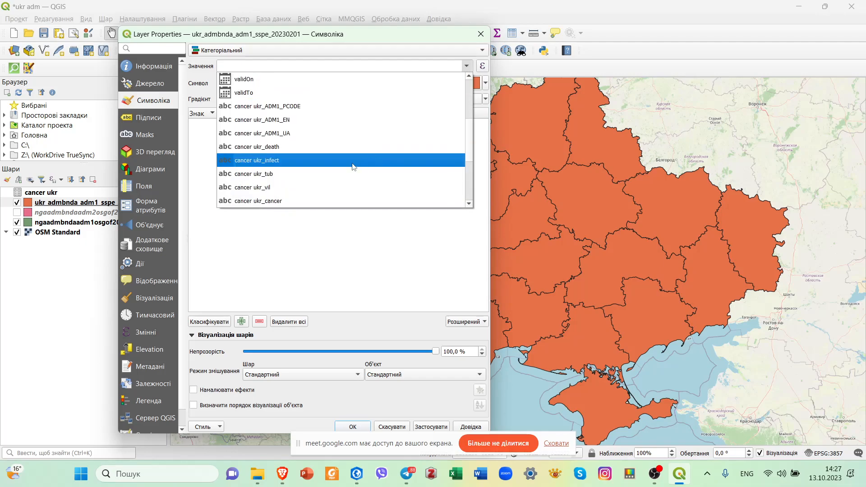
click(202, 75)
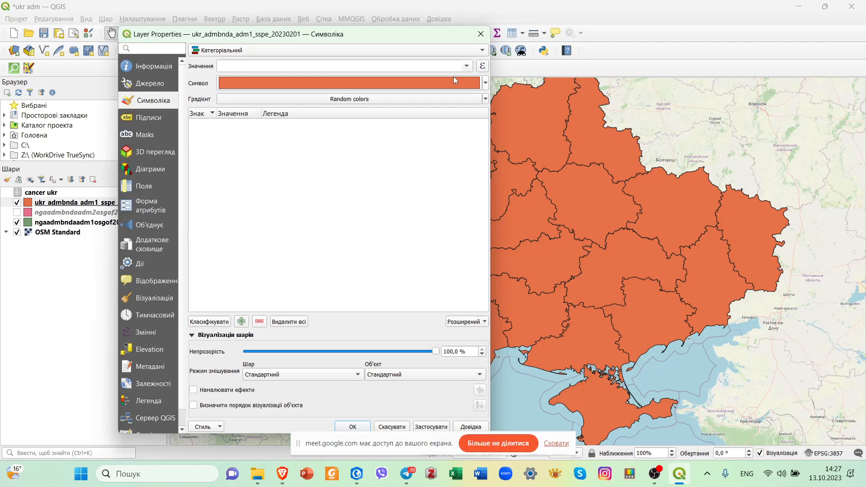
click(467, 66)
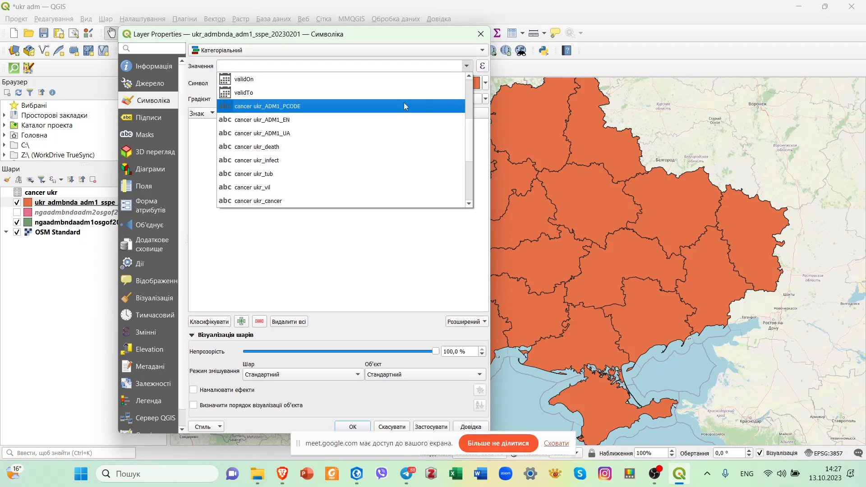
scroll(352, 163, down, 2)
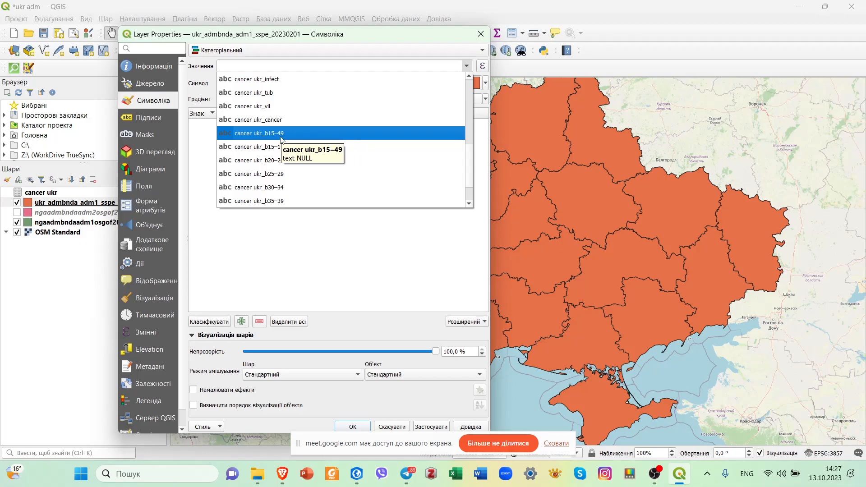
click(284, 134)
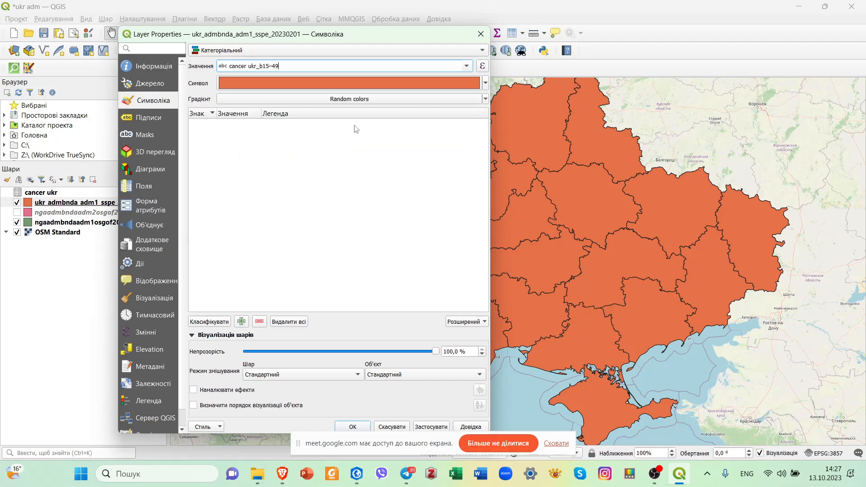
click(219, 323)
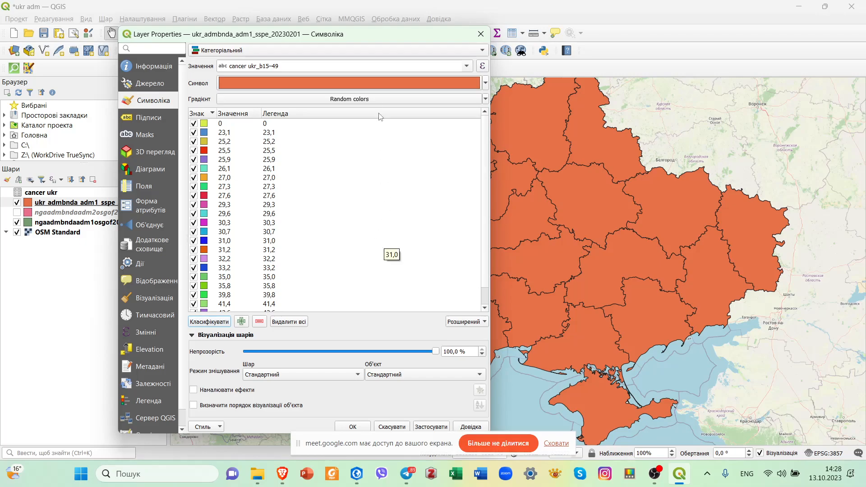
click(481, 34)
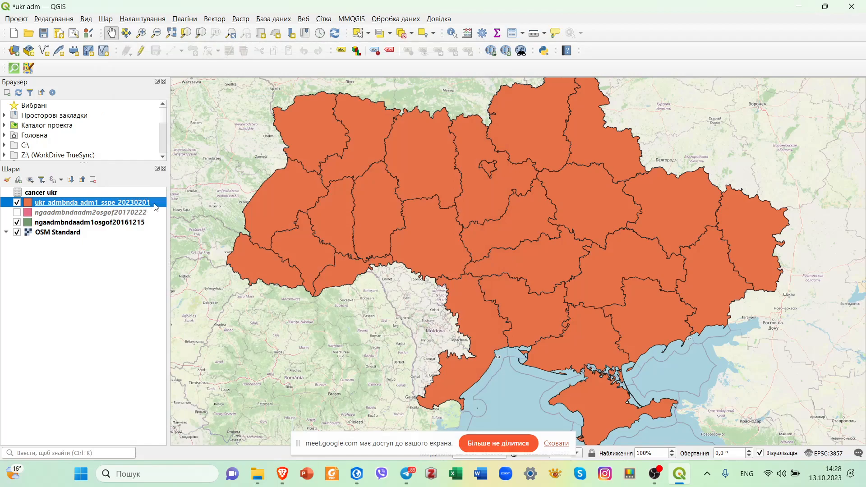
Examine the joined cancer ukr columns in the attribute table of ukr_admbnda_adm1_sspe_20230201 and close the table.
right_click(156, 206)
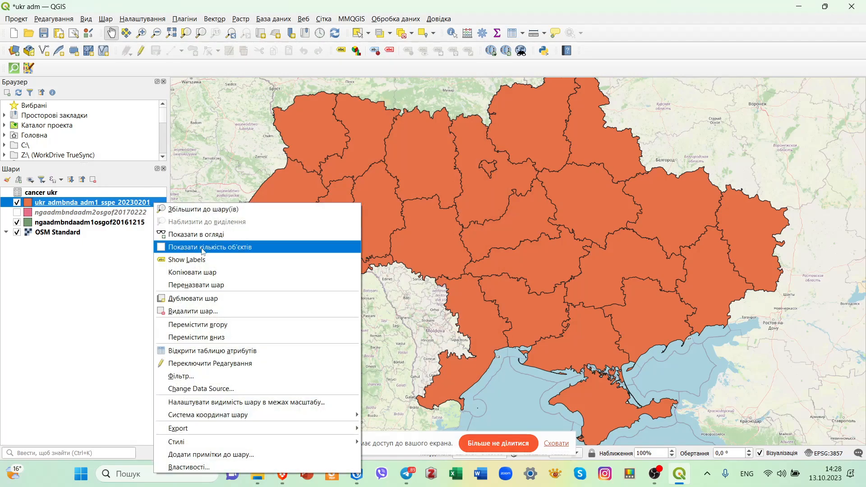
click(234, 352)
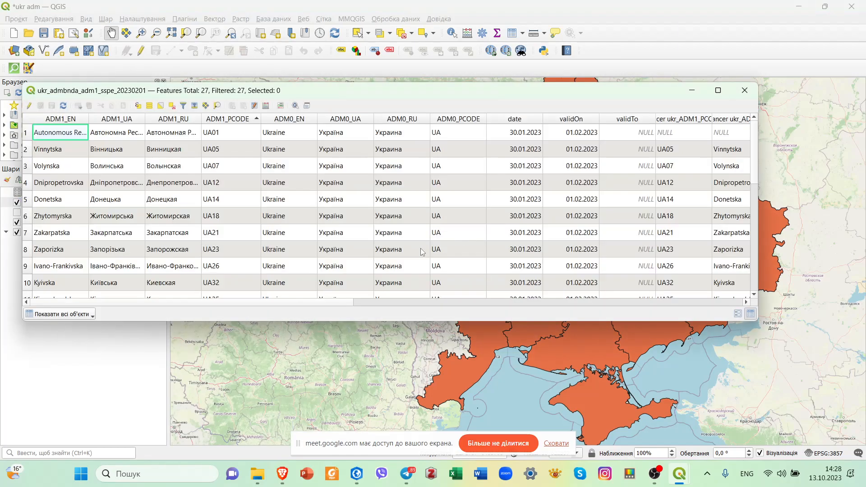
click(553, 304)
drag(583, 304, 679, 309)
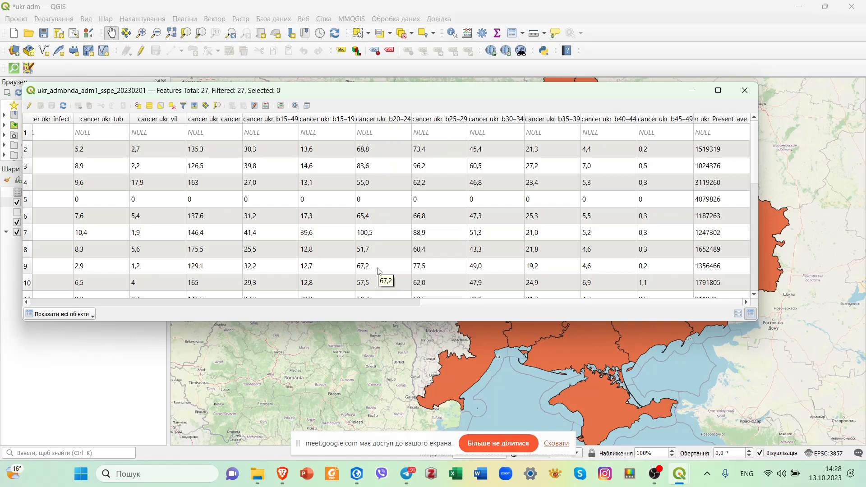
click(745, 91)
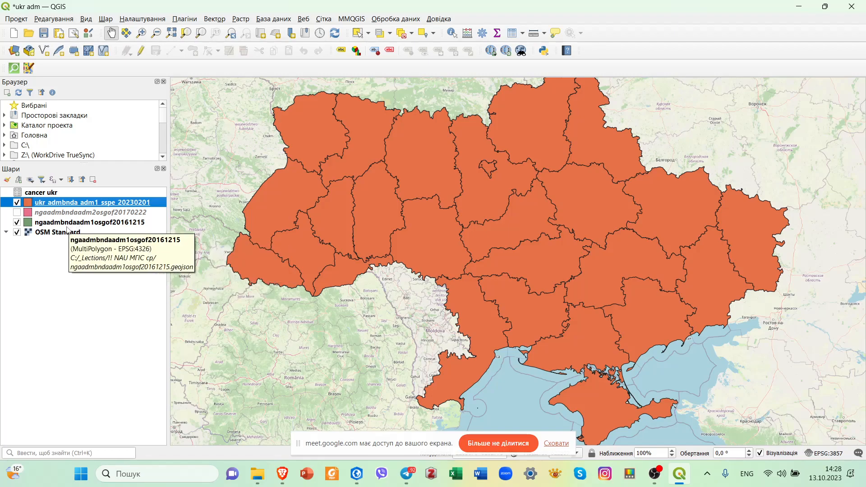
Remove the cancer ukr table layer from the project.
click(131, 193)
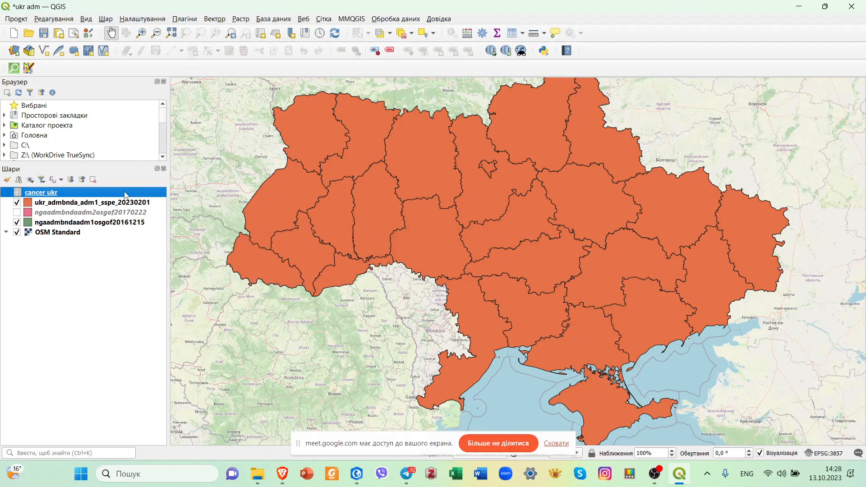
right_click(131, 194)
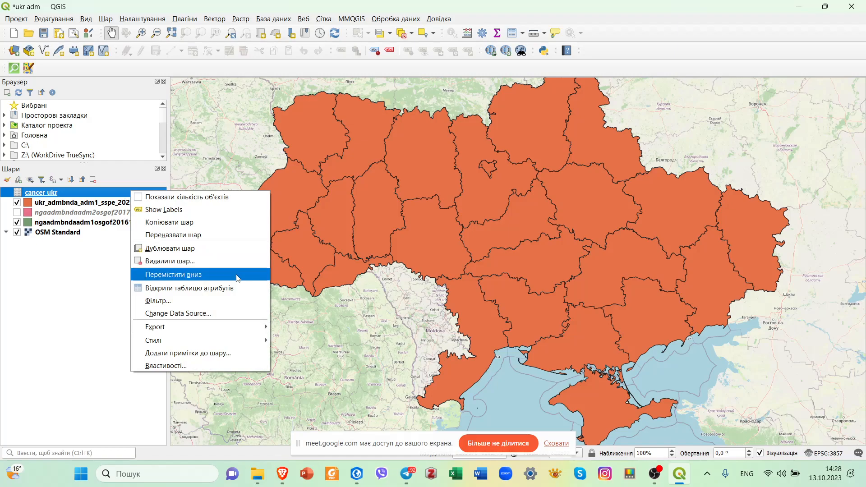
click(212, 261)
click(413, 249)
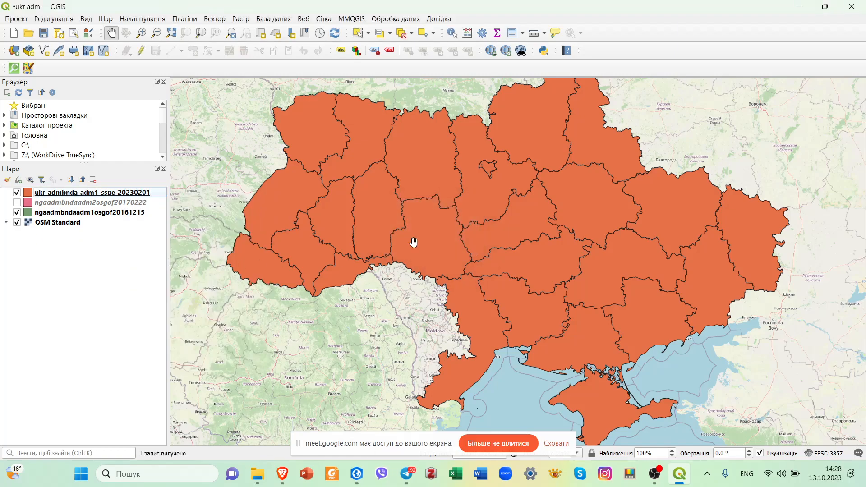
Check the joins defined in the properties of the ukr_admbnda_adm1_sspe_20230201 layer and close them without changes.
click(95, 194)
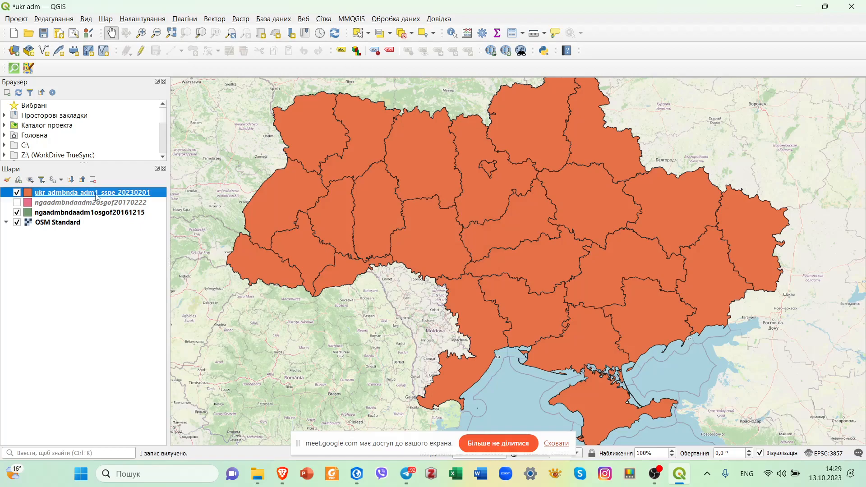
right_click(101, 195)
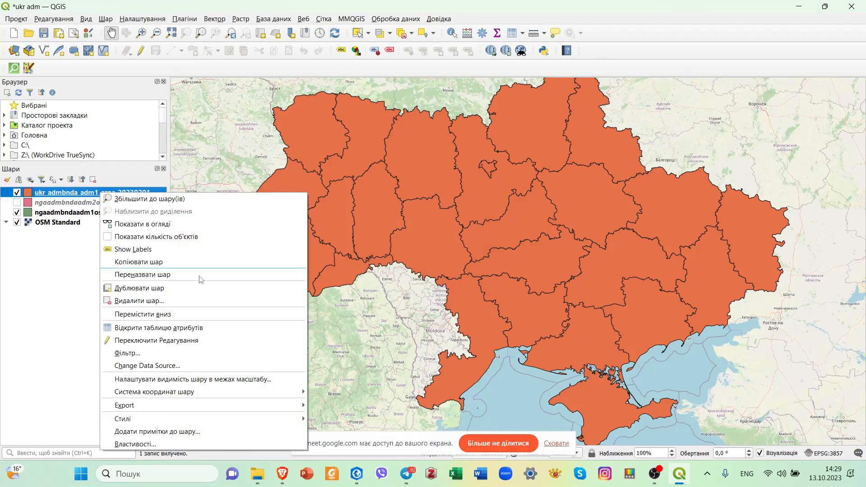
click(166, 445)
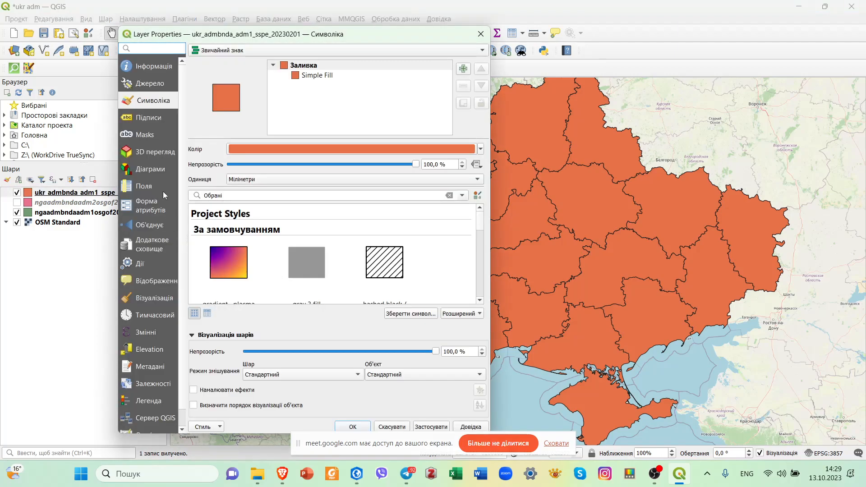
click(147, 224)
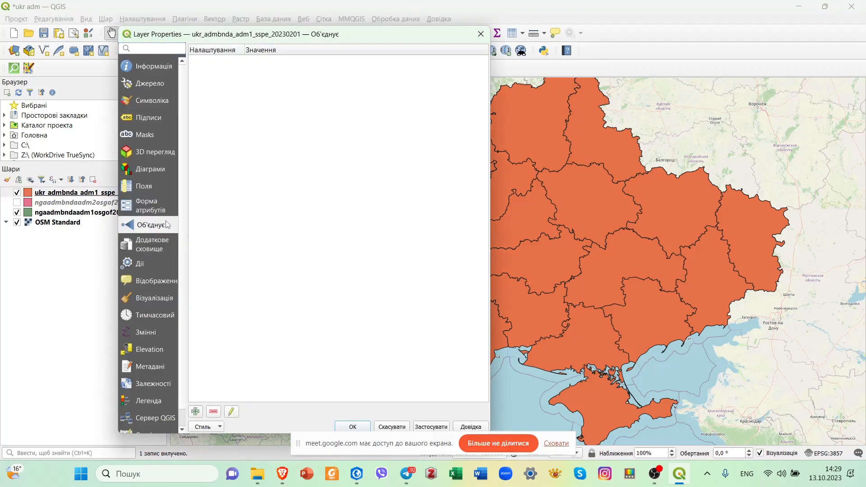
click(481, 34)
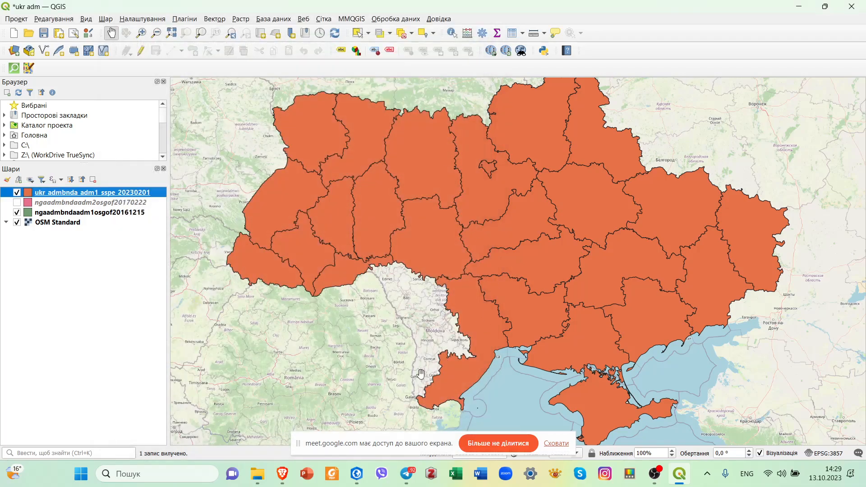
Open cancer ukr.txt from the !!! NAU_Env mapping птн folder in Notepad and replace every comma with a period.
click(257, 474)
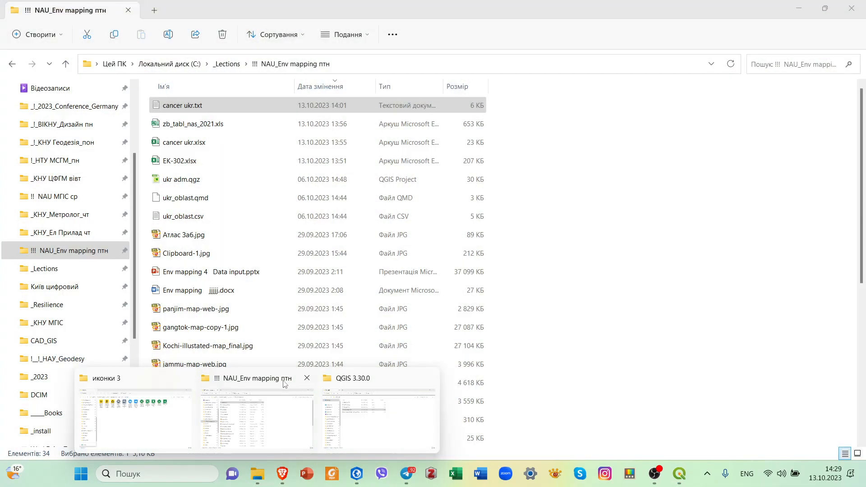
click(286, 383)
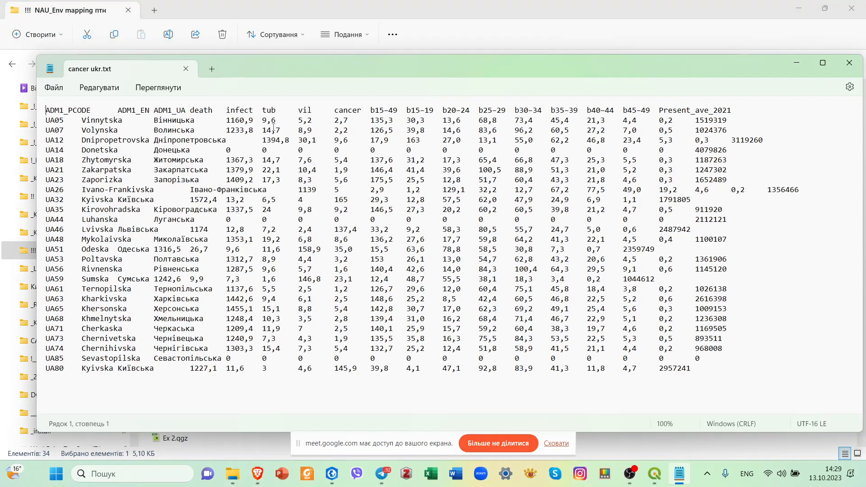
click(249, 122)
key(ctrl+f)
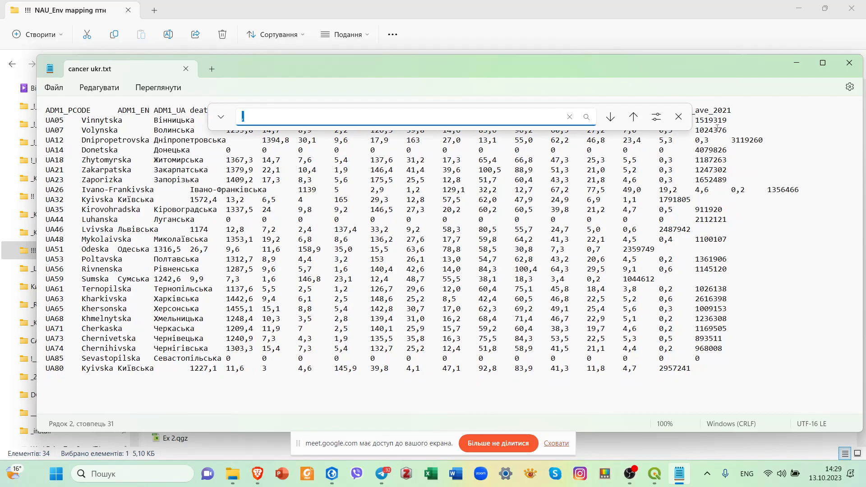
key(Escape)
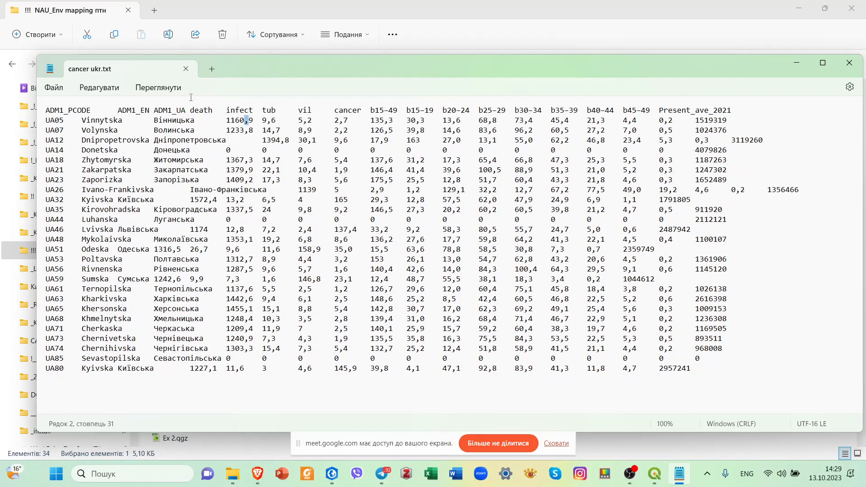
click(99, 87)
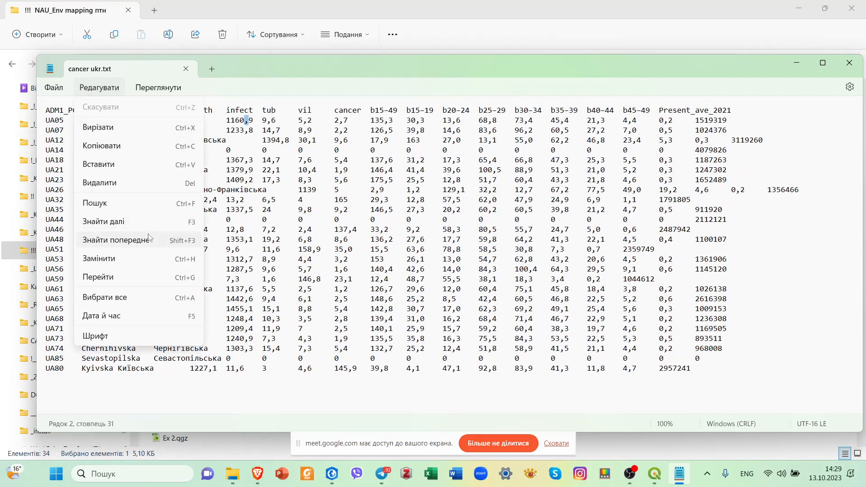
click(126, 258)
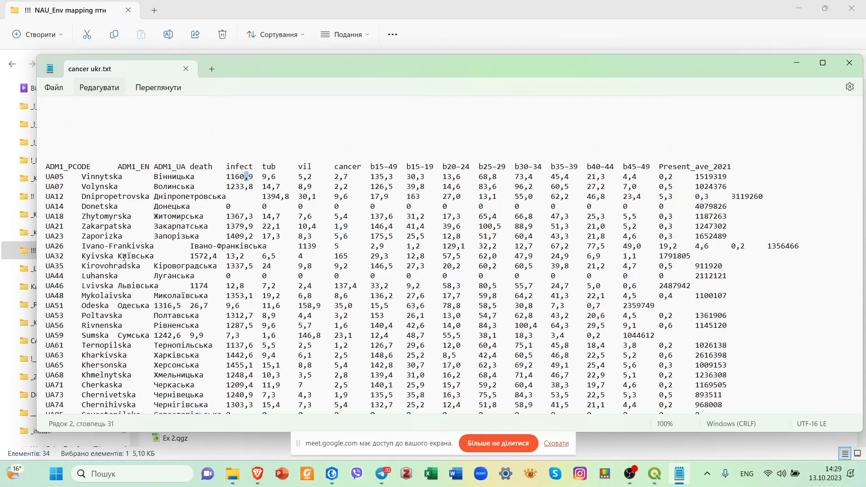
drag(252, 141, 237, 141)
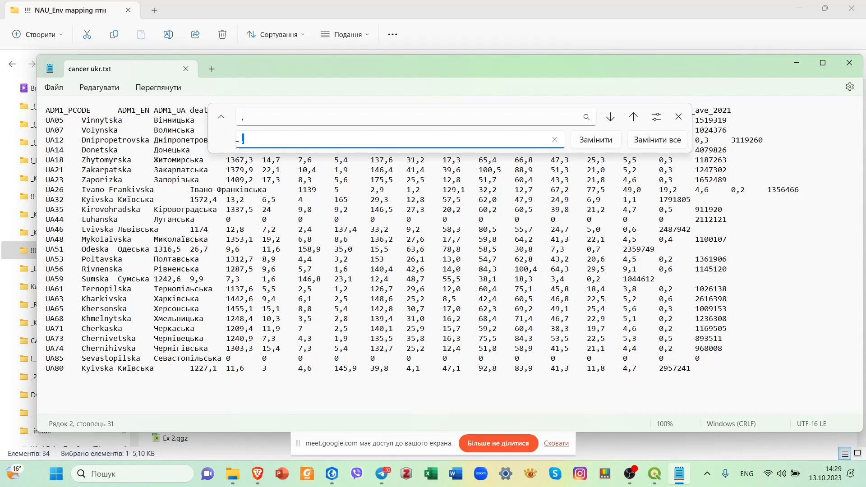
click(682, 142)
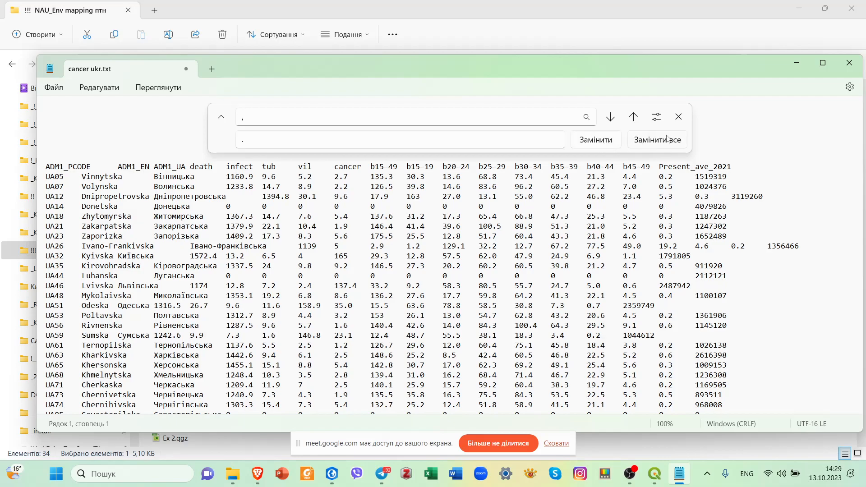
click(679, 117)
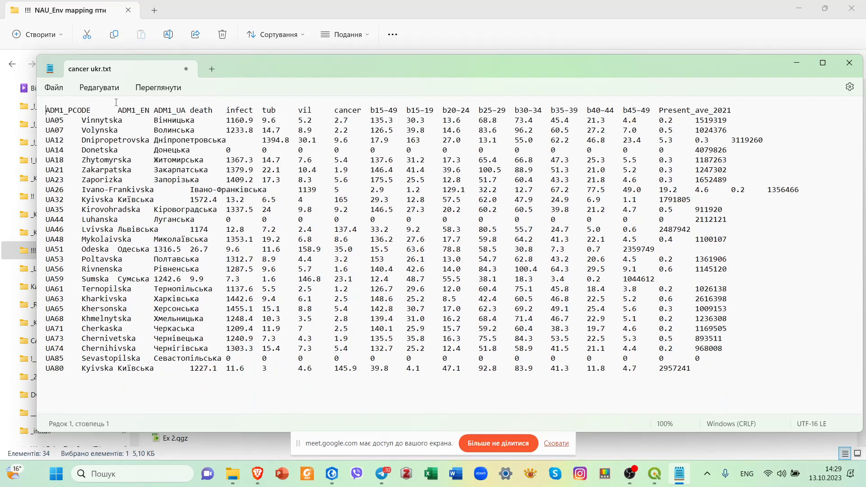
Save the edited cancer ukr.txt under its existing name and minimize the text editor.
click(56, 89)
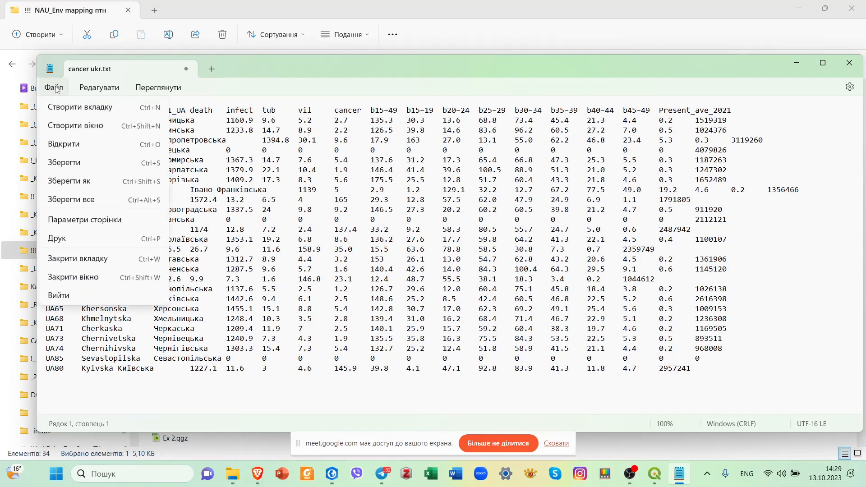
click(85, 164)
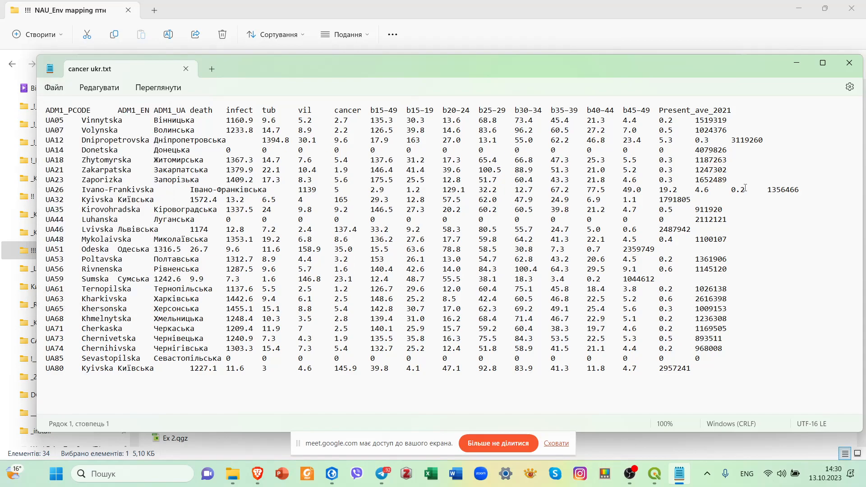
drag(682, 65, 657, 59)
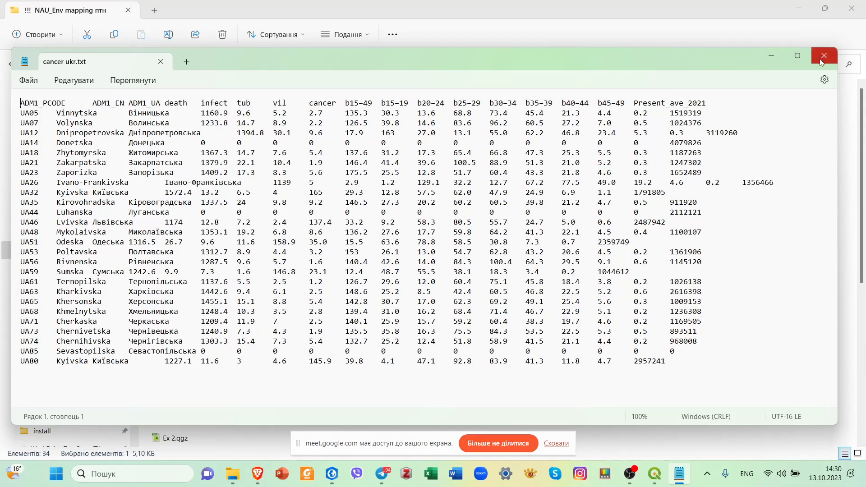
click(772, 56)
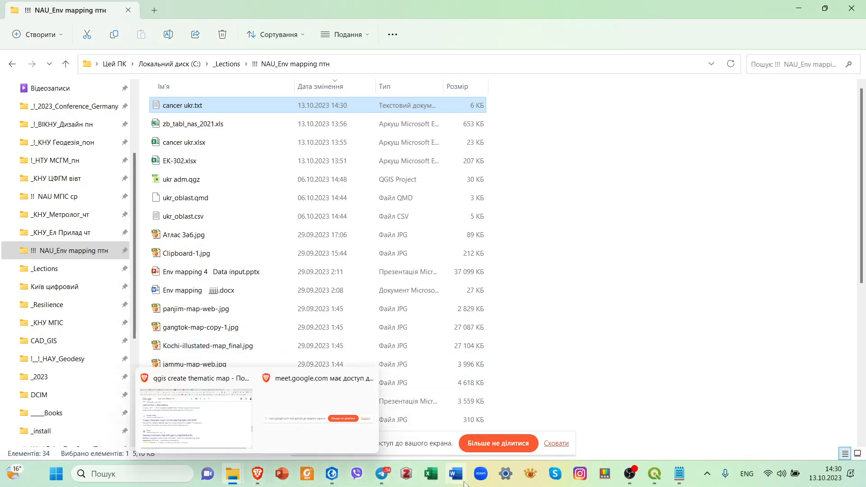
click(258, 474)
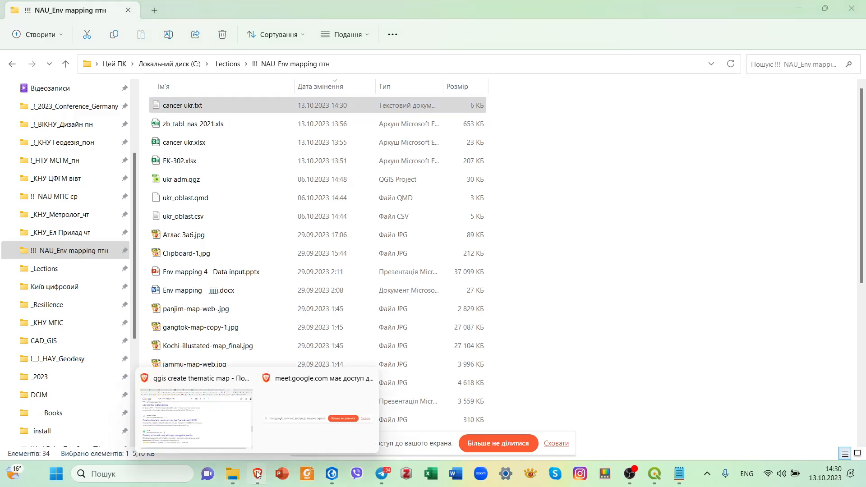
click(207, 381)
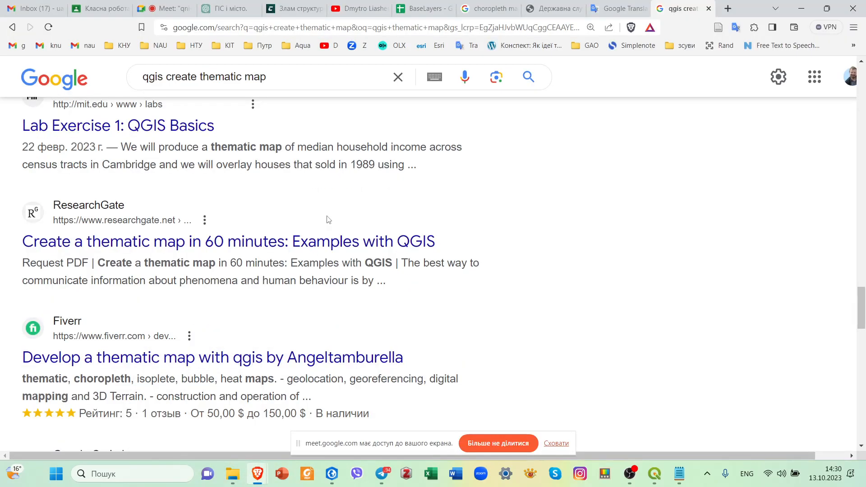
Switch to QGIS and load cancer ukr.txt as the source file for a new delimited text layer.
click(661, 483)
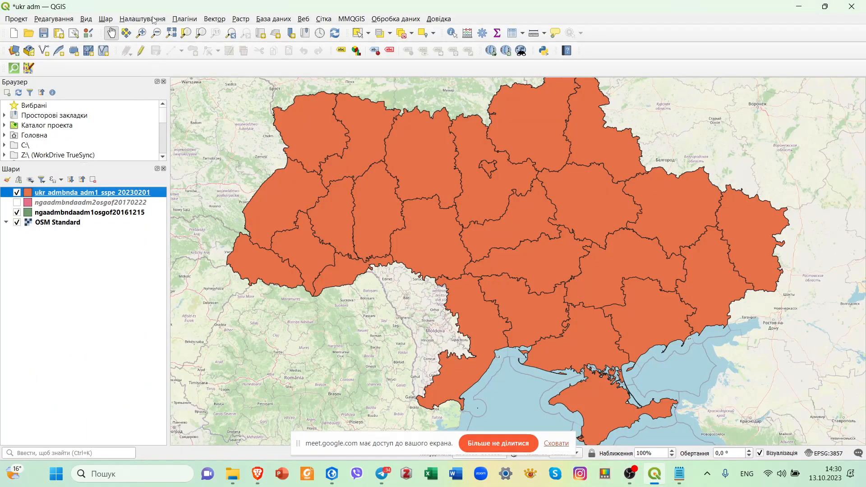
click(106, 20)
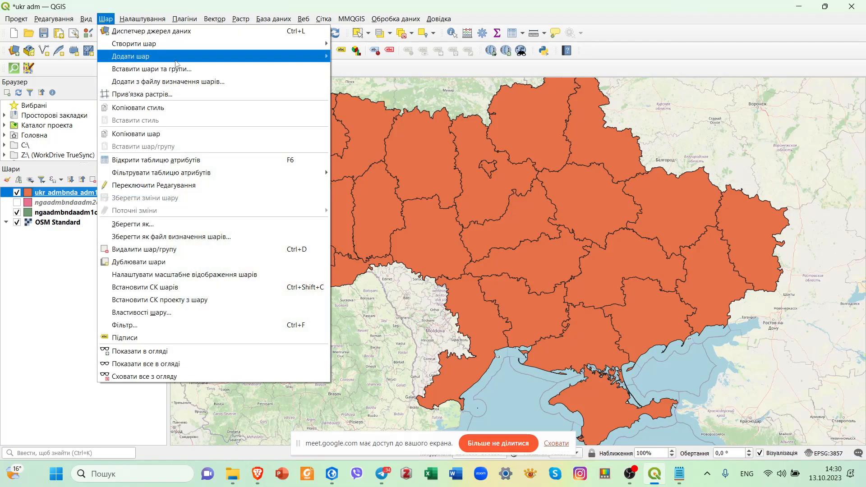
mouse_move(176, 64)
click(456, 106)
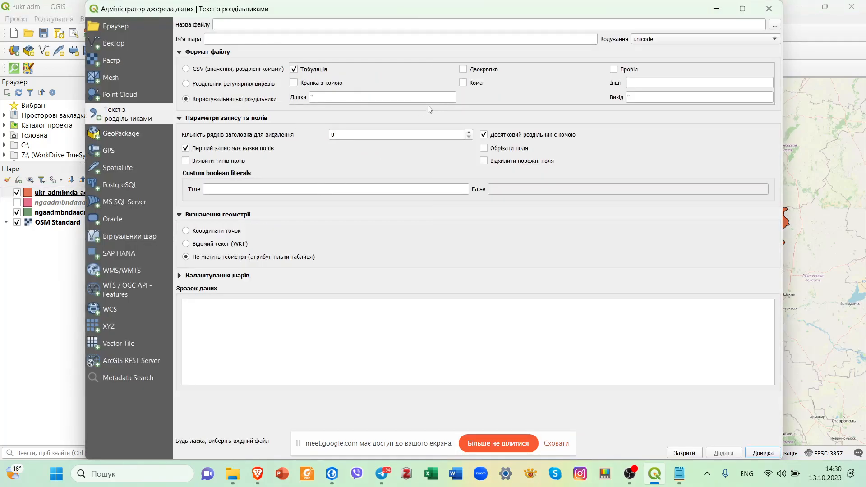
click(774, 26)
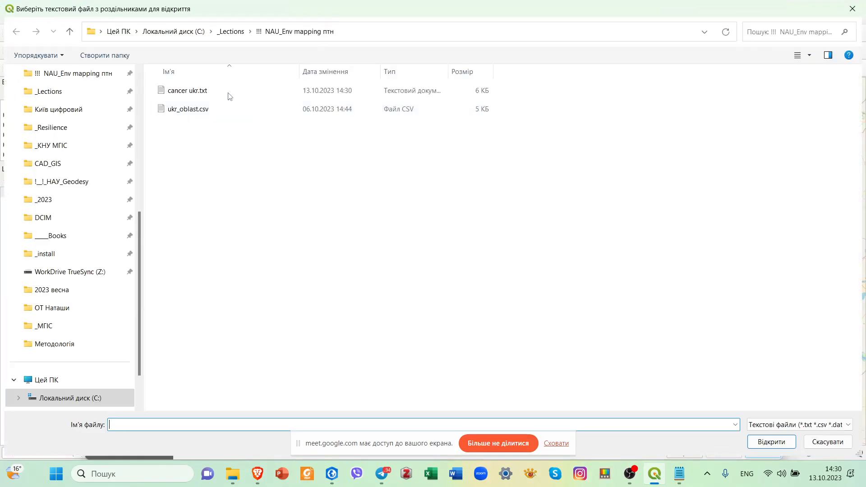
click(207, 90)
click(772, 442)
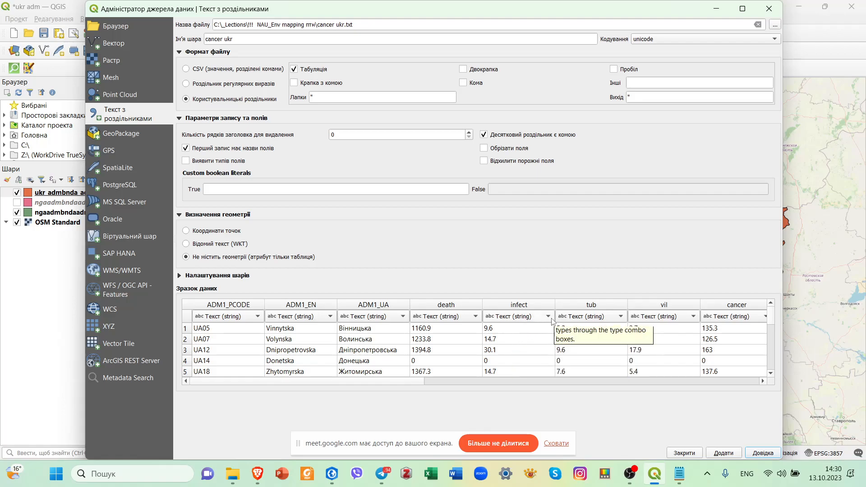
Set the data type of the death, infect, tub, vil and cancer fields to Decimal (double) in the sample data.
click(476, 318)
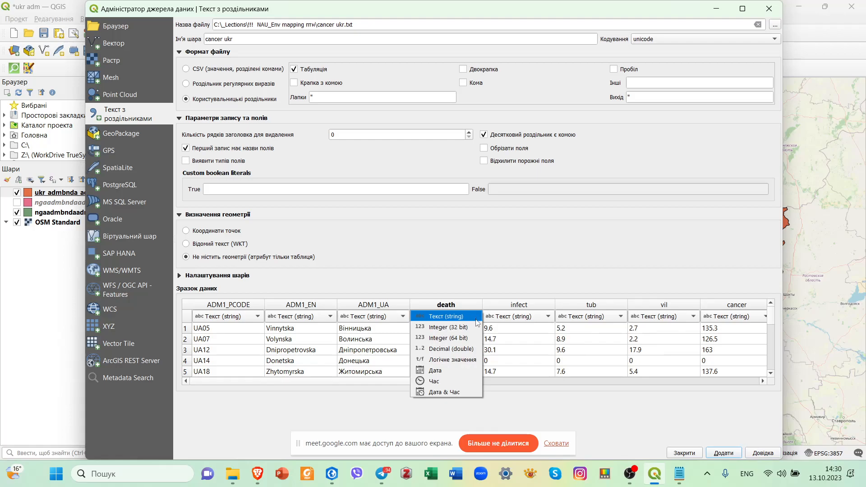
click(470, 351)
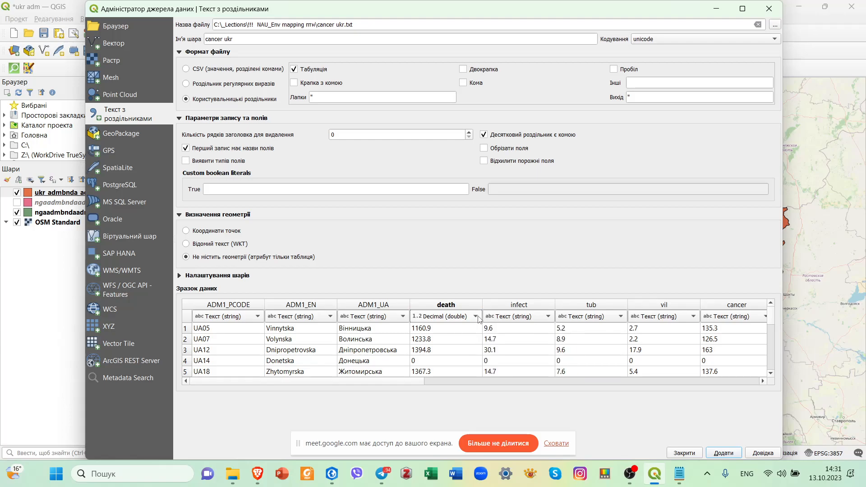
click(549, 318)
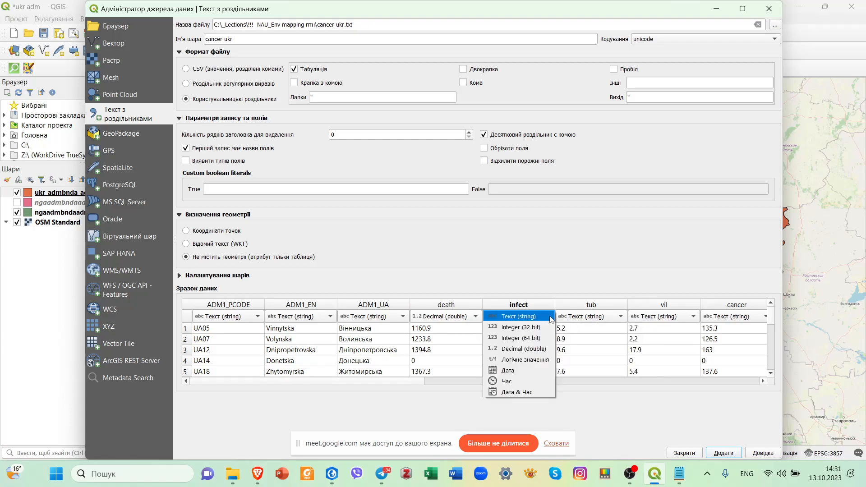
click(537, 349)
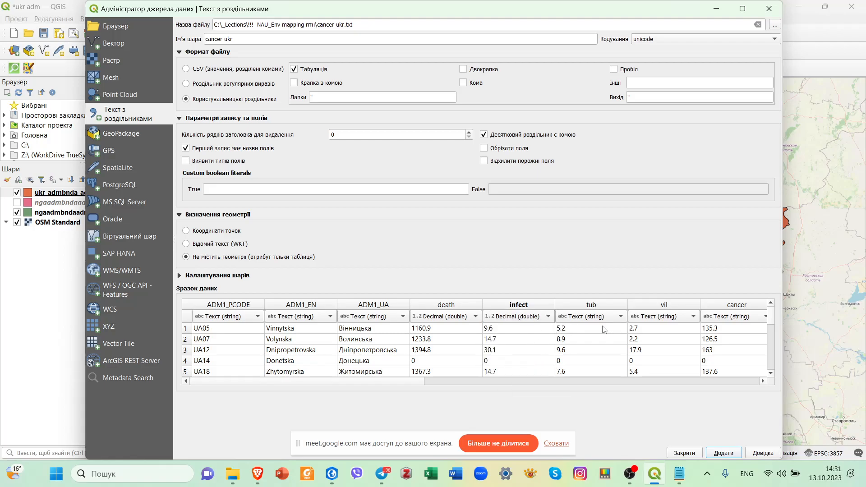
click(621, 317)
click(586, 360)
click(692, 316)
click(682, 349)
click(760, 320)
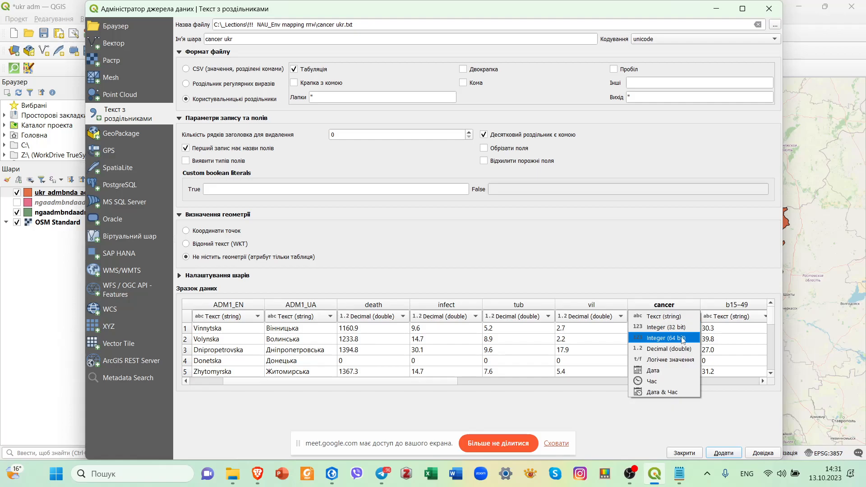
click(679, 349)
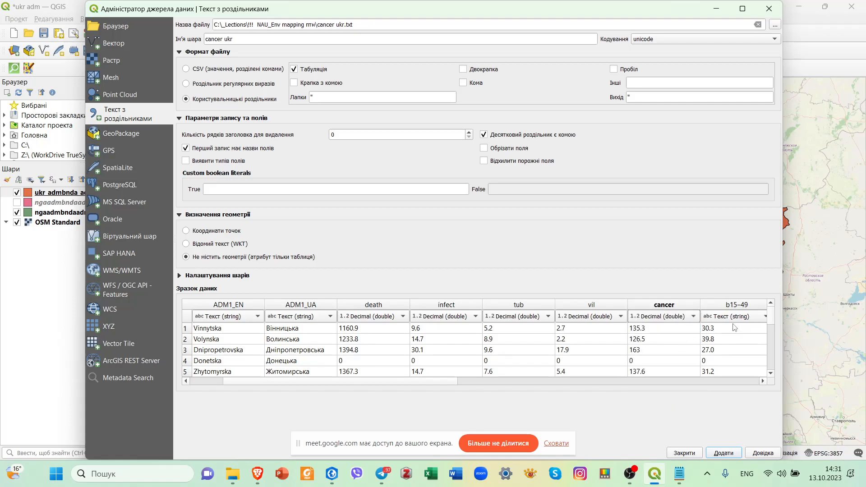
Set the data type of the b15–49, b15–19 and b20–24 fields to Decimal (double) in the sample data.
click(752, 317)
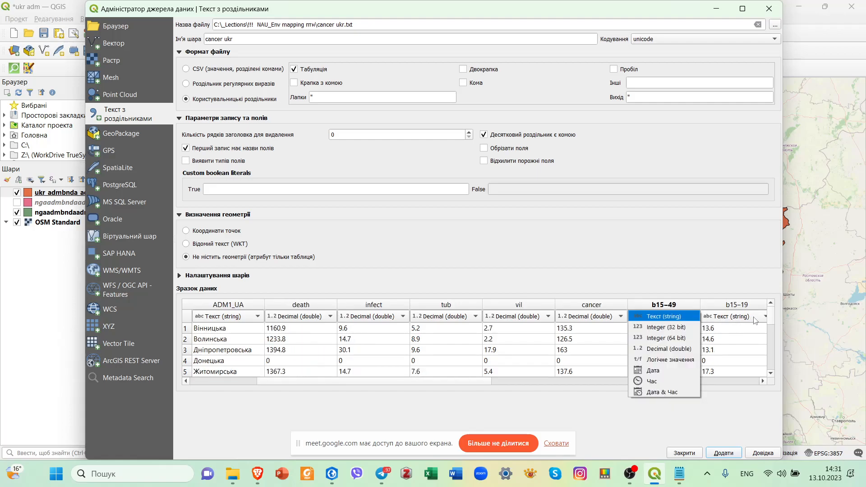
click(669, 349)
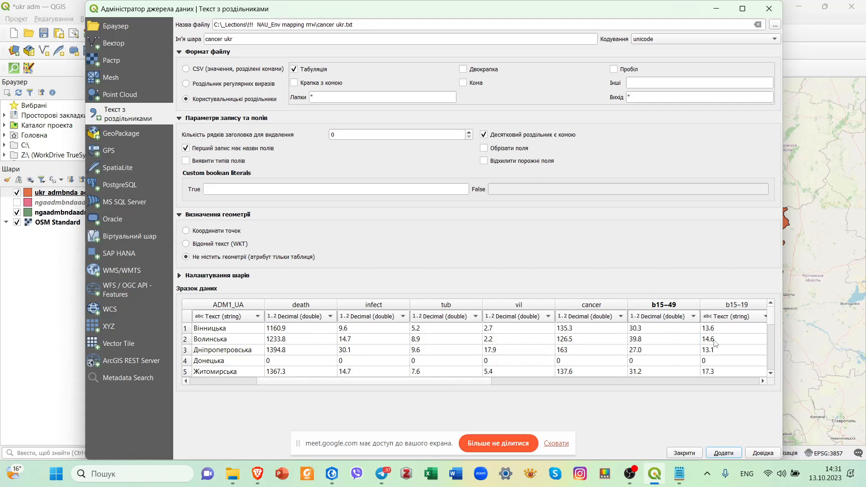
click(765, 318)
click(676, 349)
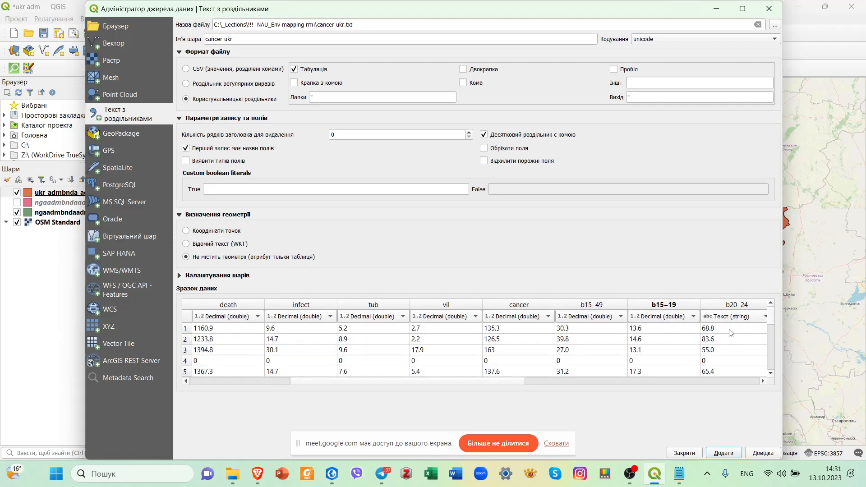
click(760, 321)
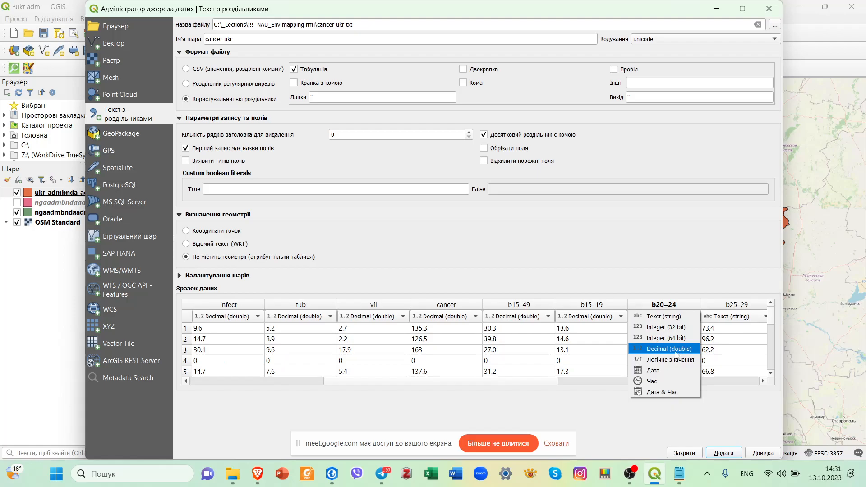
click(677, 351)
Set the data type of the b25–29, b30–34, b35–39 and b40–44 fields to Decimal (double).
click(756, 321)
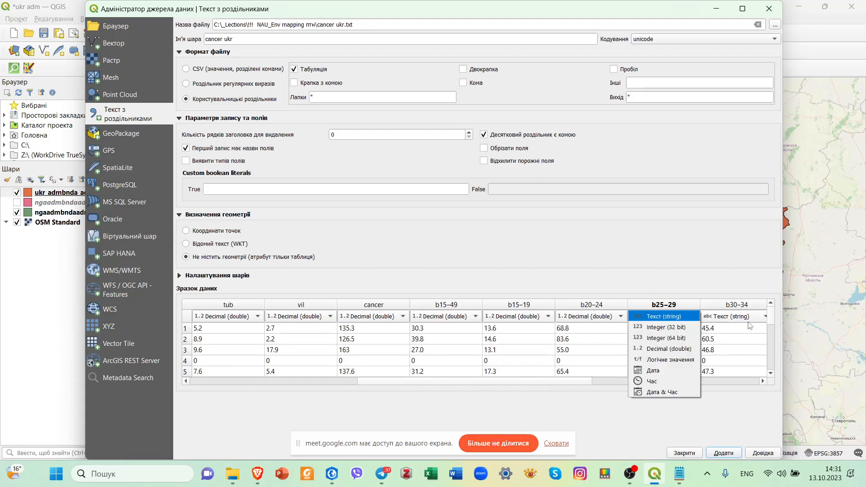
click(759, 319)
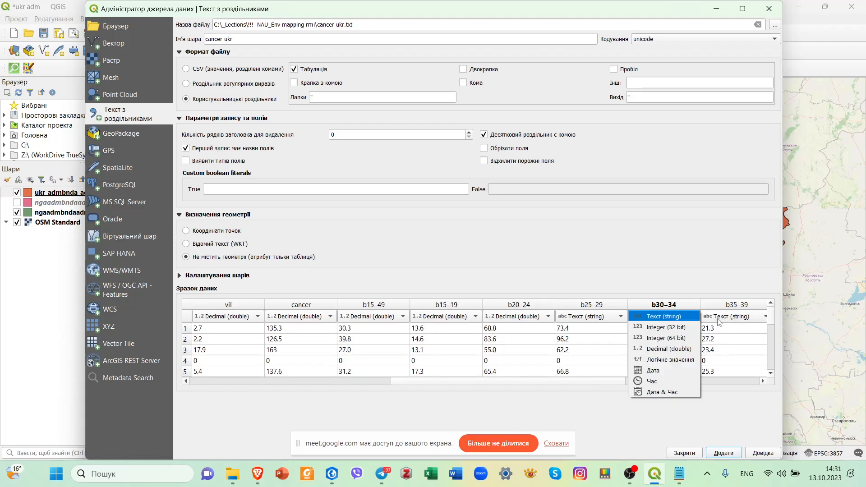
click(608, 318)
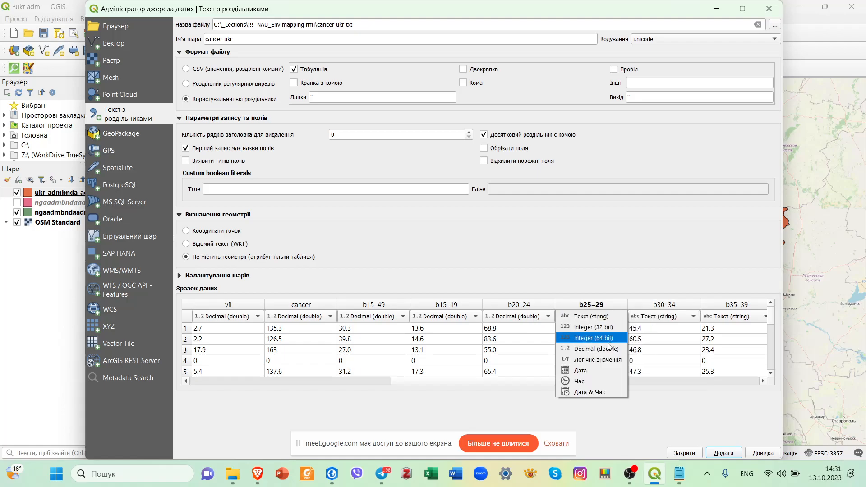
click(592, 349)
click(690, 316)
click(661, 349)
click(740, 318)
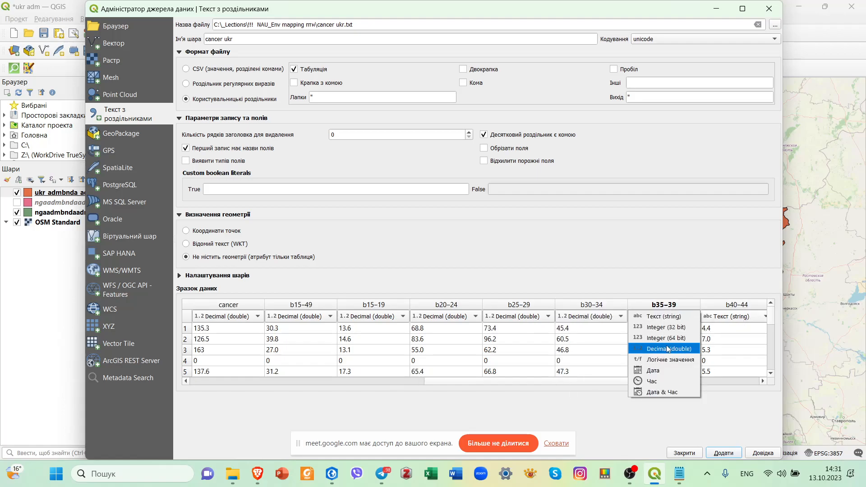
click(661, 349)
click(753, 318)
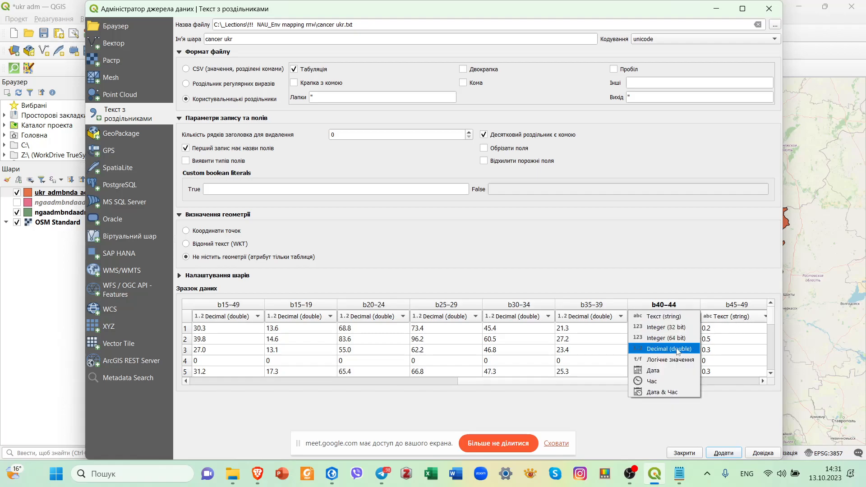
click(662, 348)
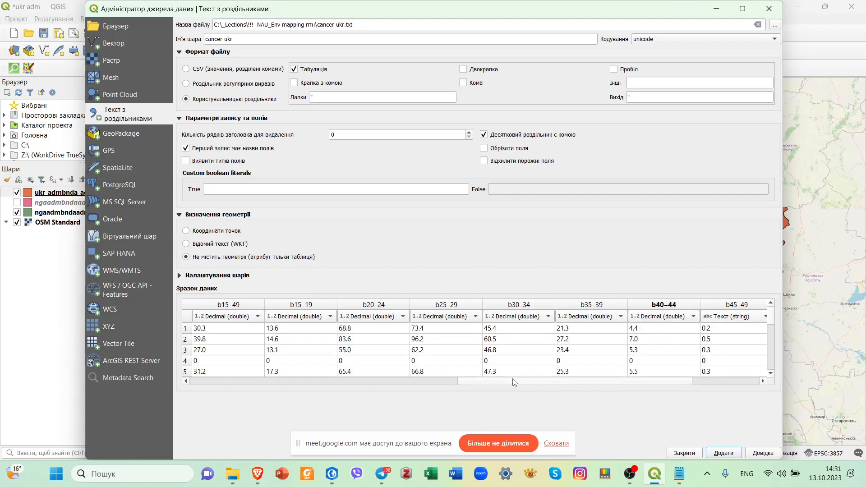
Set the data type of the Present_ave_2021 field to Decimal (double).
drag(517, 382, 588, 384)
click(753, 318)
click(745, 355)
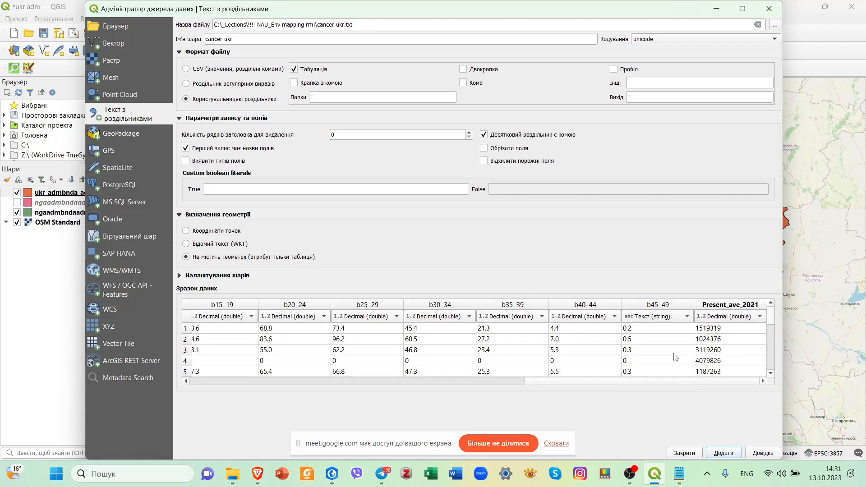
Add the cancer ukr table to the project and close the data source manager.
drag(599, 385, 253, 383)
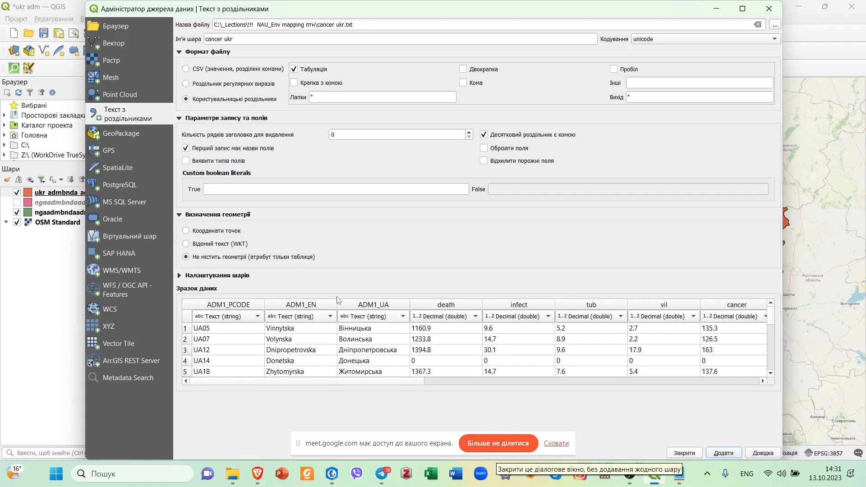
click(724, 453)
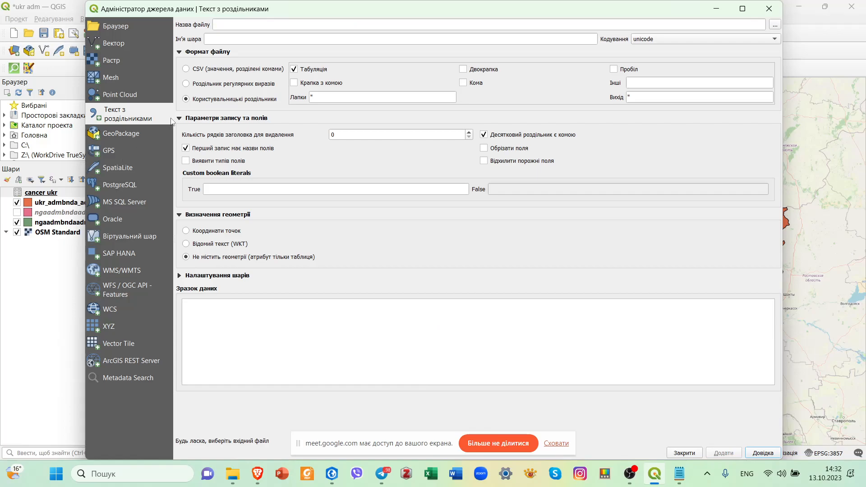
click(769, 8)
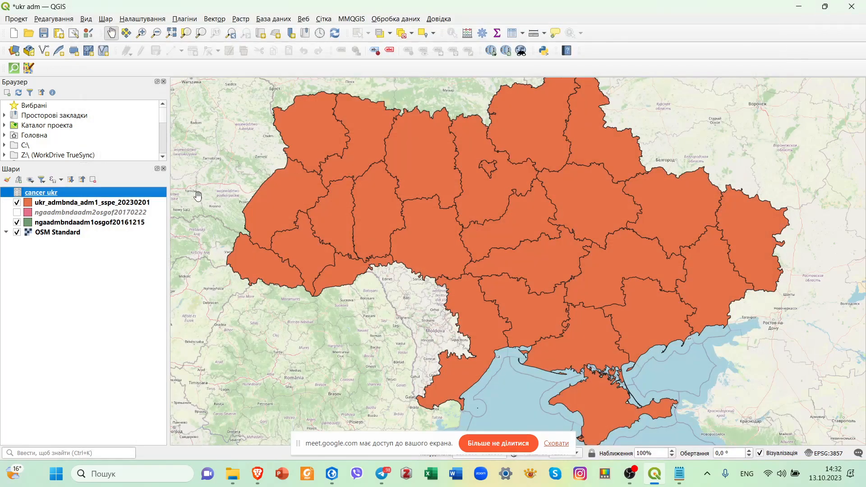
Start a join of cancer ukr to the ukr_admbnda_adm1_sspe_20230201 layer, with ADM1_PCODE as both join and target field.
click(149, 204)
right_click(150, 207)
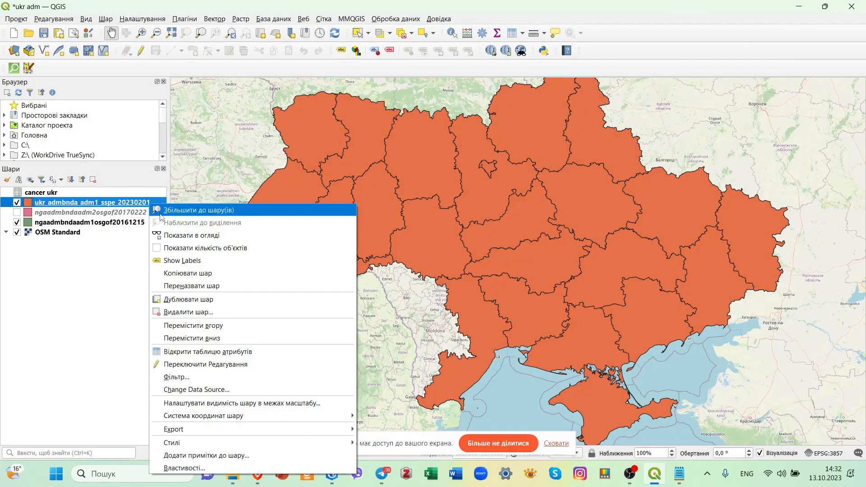
click(190, 468)
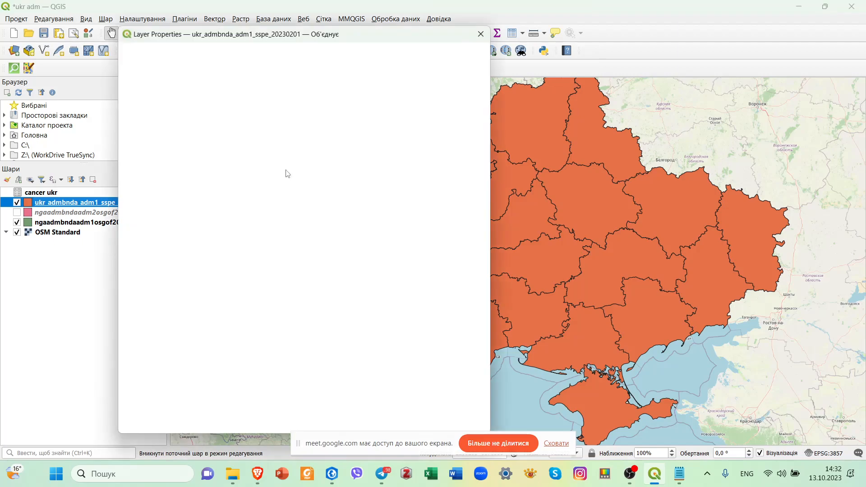
click(201, 414)
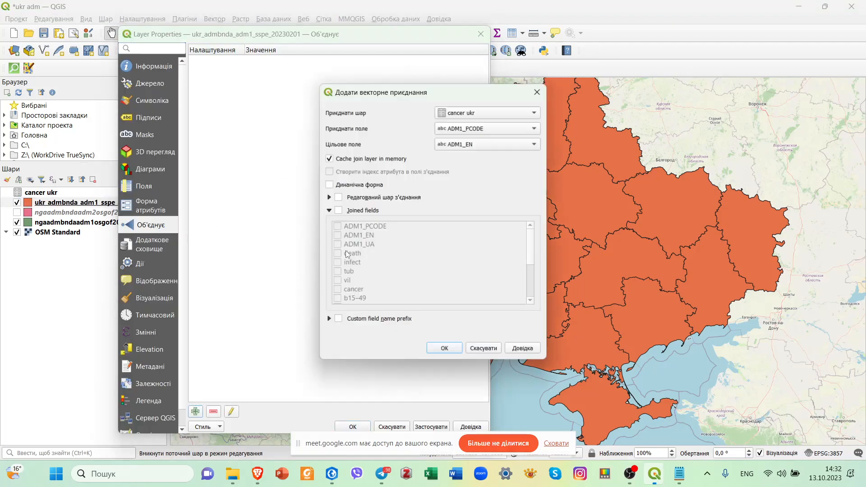
click(536, 144)
click(505, 179)
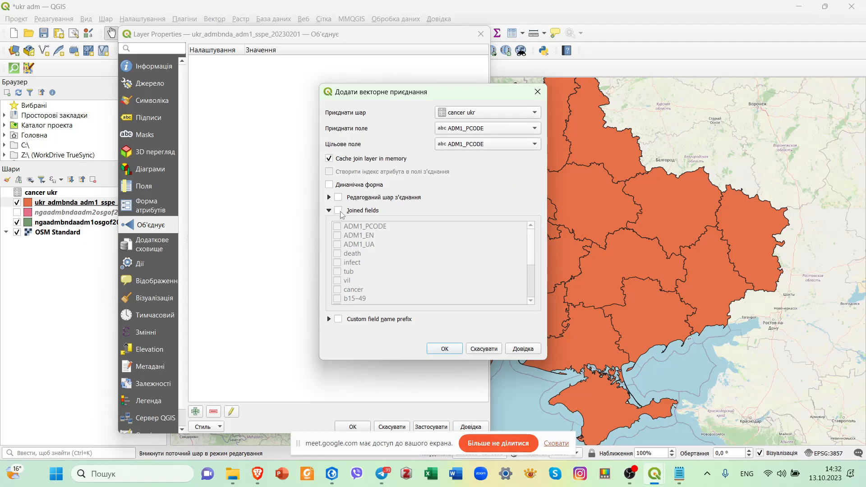
Limit the joined fields to a selection that includes ADM1_PCODE, ADM1_EN, ADM1_UA, death, infect, tub, vil, cancer and b15–49.
click(338, 210)
click(337, 226)
click(337, 235)
click(337, 244)
click(337, 253)
click(337, 262)
click(337, 271)
click(337, 281)
click(337, 289)
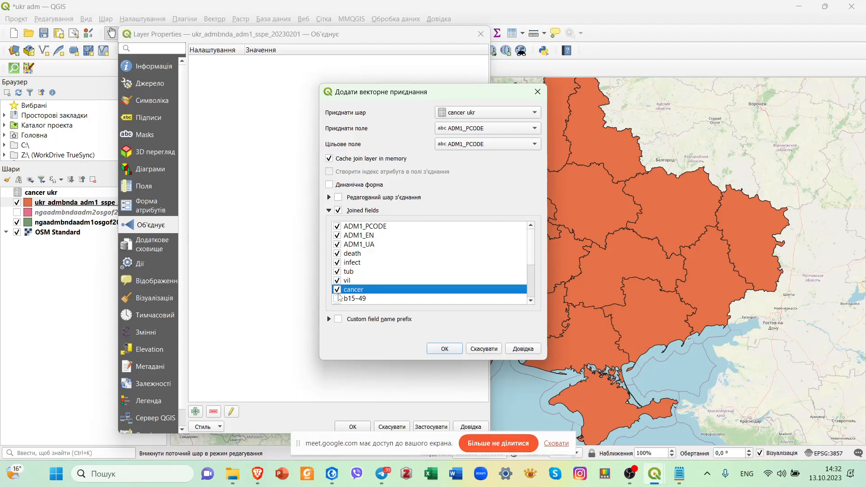
click(337, 299)
Include the age-group fields b15–19 through b45–49 in the joined fields.
scroll(361, 289, down, 3)
click(337, 244)
click(337, 253)
click(337, 262)
click(337, 271)
click(337, 280)
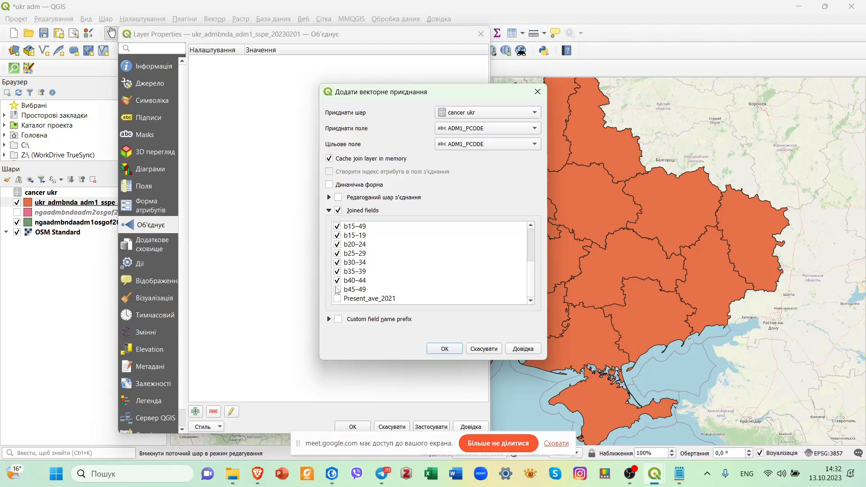
Exclude ADM1_UA from the joined fields, then create the join and apply it to the regions layer.
scroll(408, 251, up, 3)
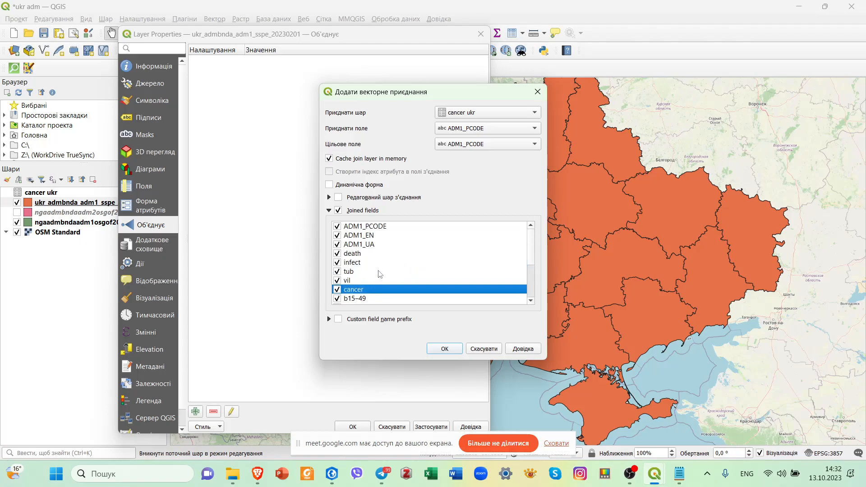
click(338, 246)
click(337, 238)
click(338, 235)
click(338, 245)
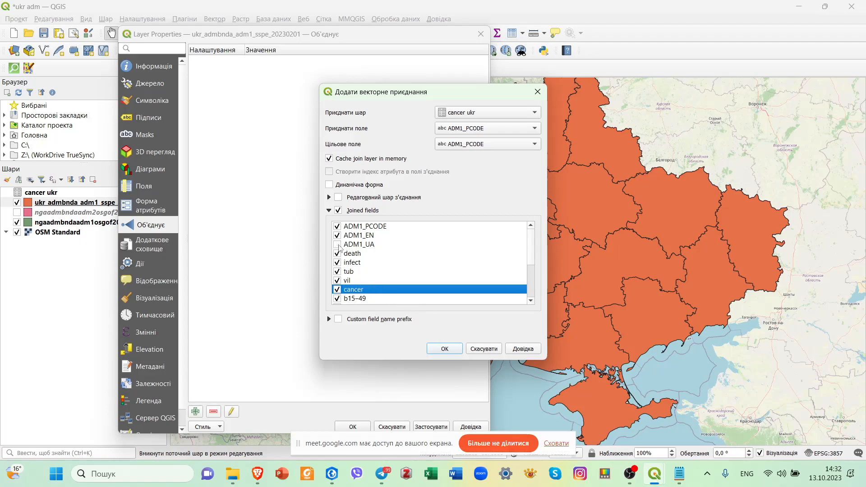
click(453, 353)
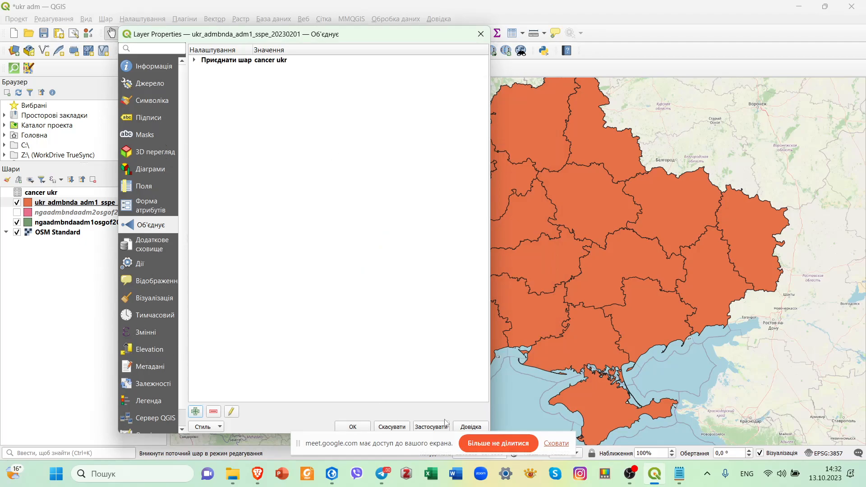
click(431, 427)
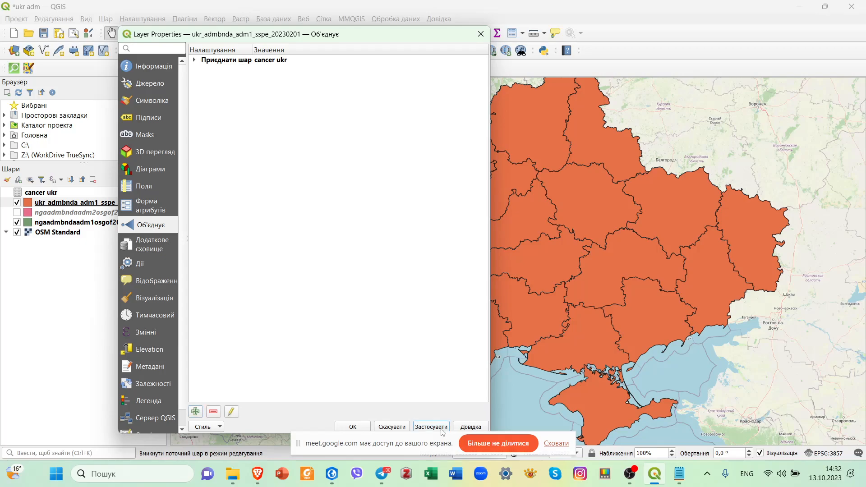
click(352, 427)
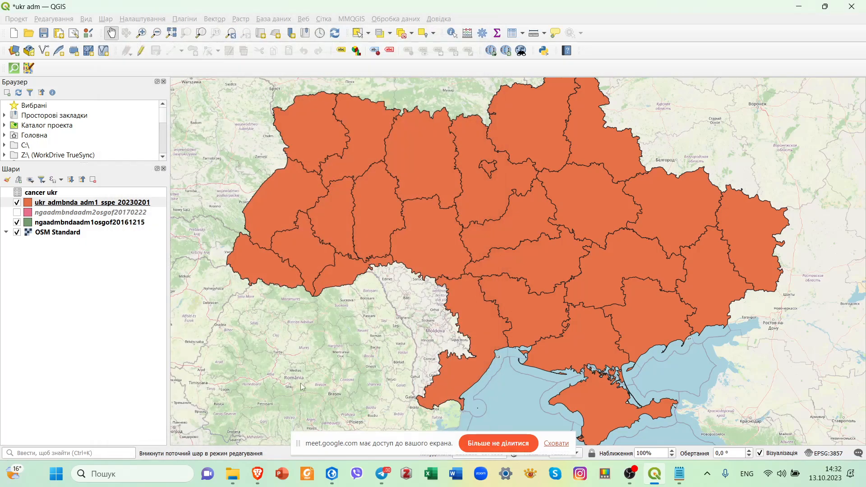
Check the joined cancer ukr columns in the attribute table of the ukr_admbnda_adm1_sspe_20230201 layer, then close it.
right_click(101, 203)
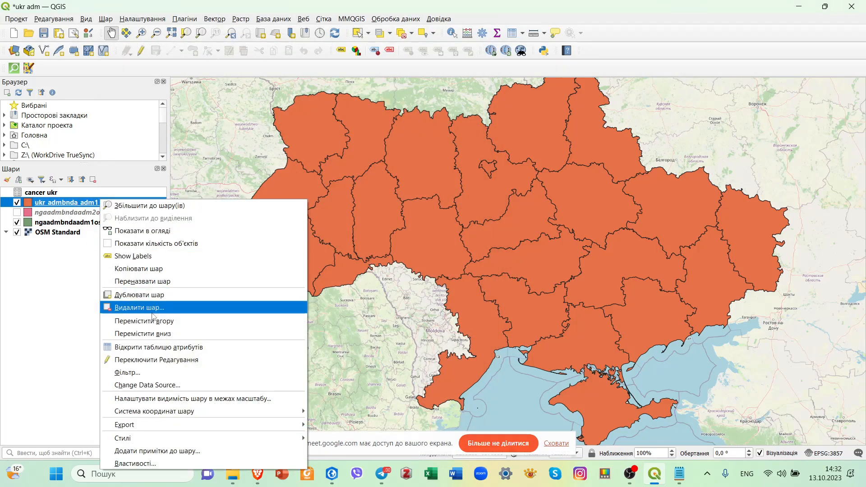
click(159, 347)
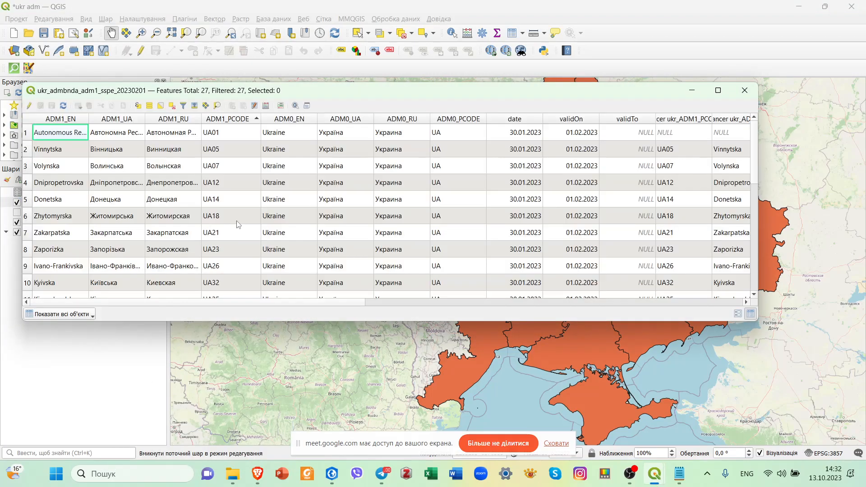
click(529, 302)
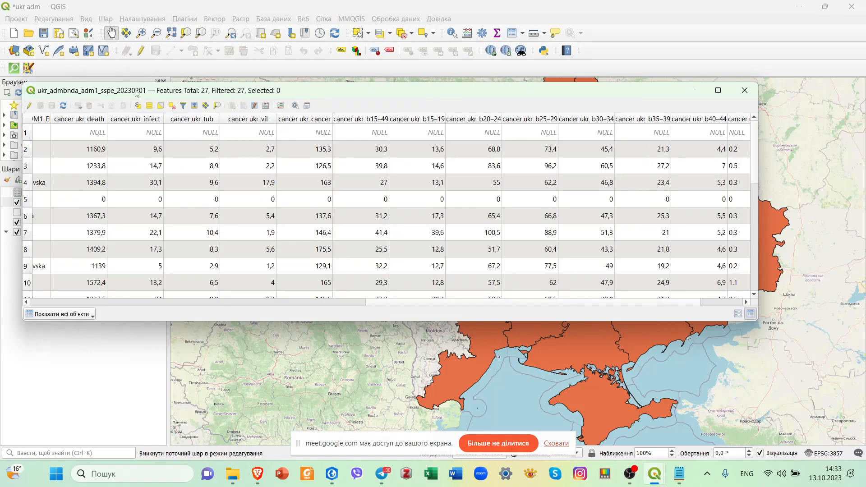
click(745, 90)
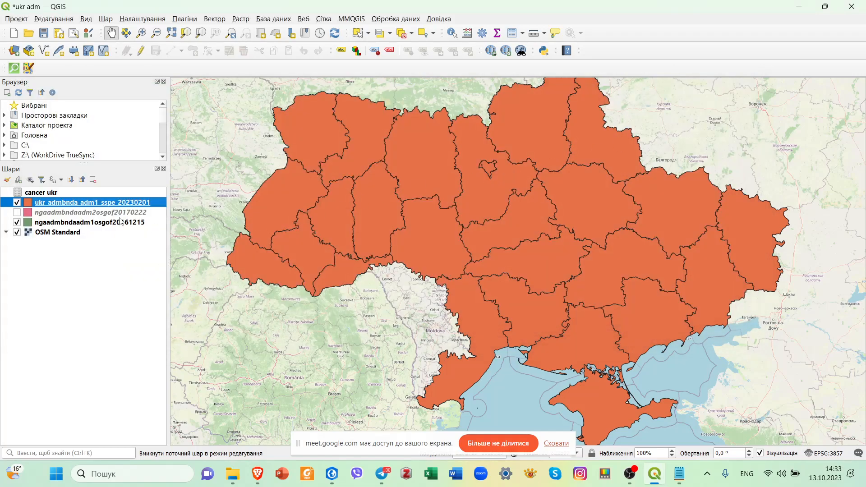
Switch the symbology of the ukr_admbnda_adm1_sspe_20230201 layer to graduated symbols.
right_click(149, 206)
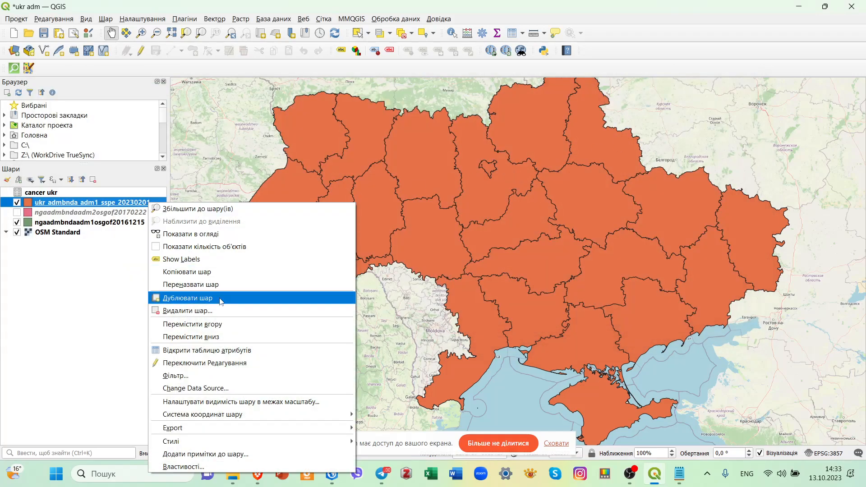
click(199, 467)
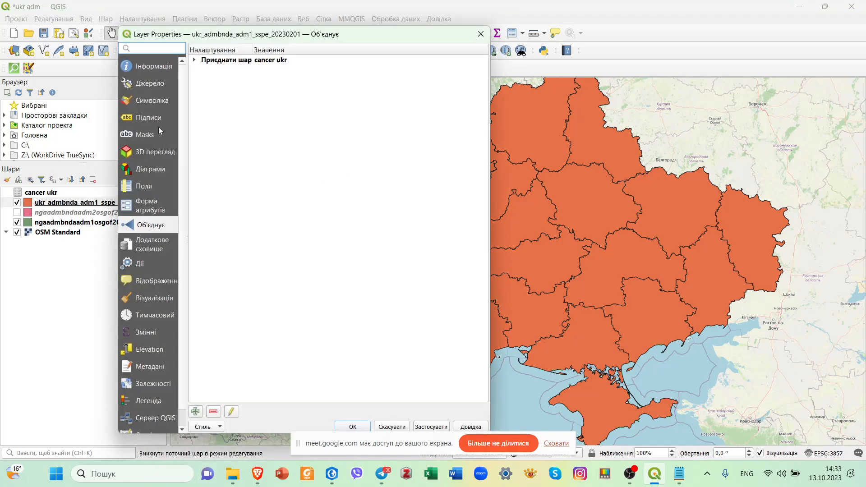
click(164, 107)
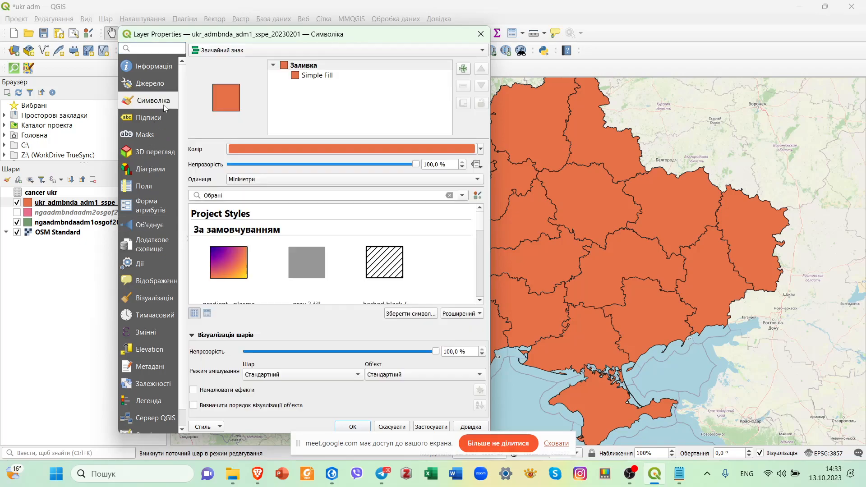
click(308, 50)
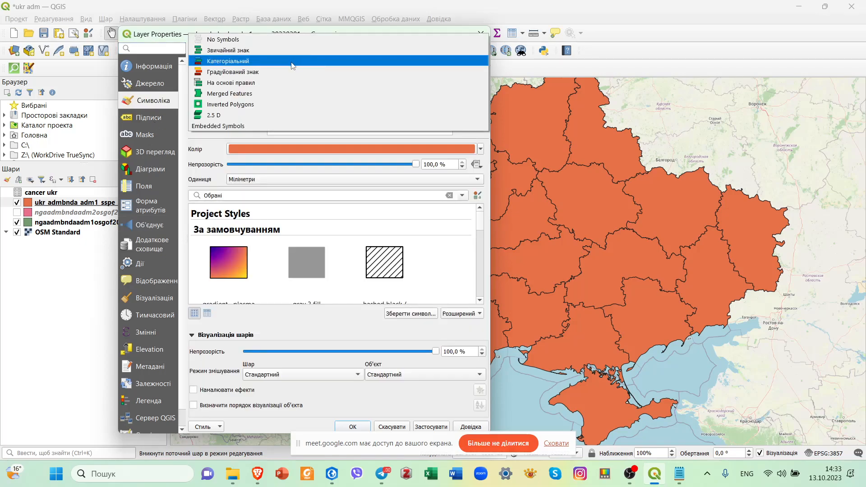
click(278, 72)
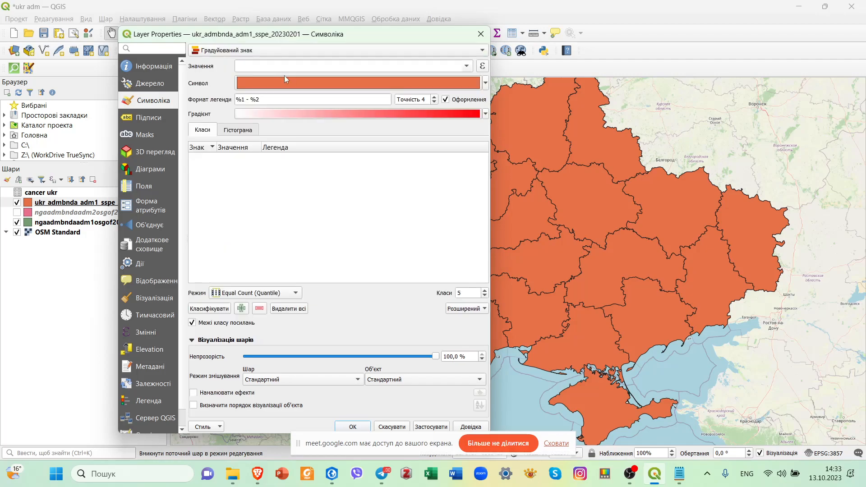
Classify the regions by cancer ukr_b15–49 into five Equal Count (Quantile) classes.
click(468, 66)
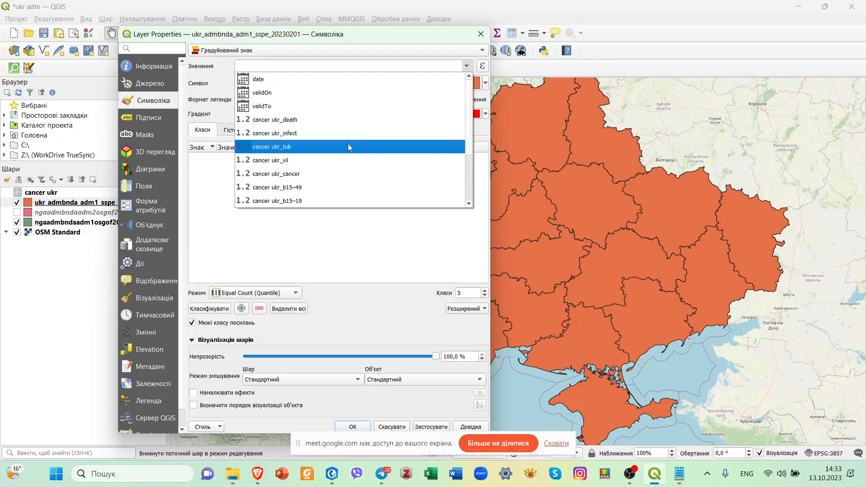
click(319, 187)
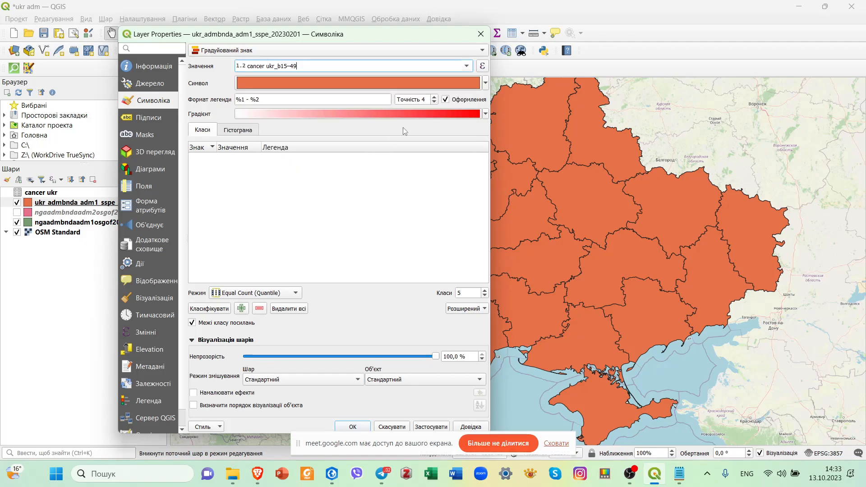
click(221, 311)
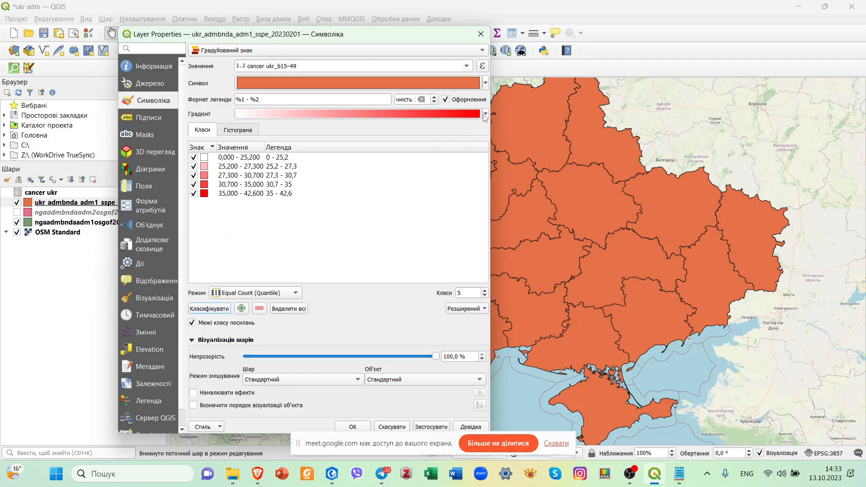
Colour the five b15–49 classes with the Greens colour ramp and apply the symbology to the regions layer.
click(485, 114)
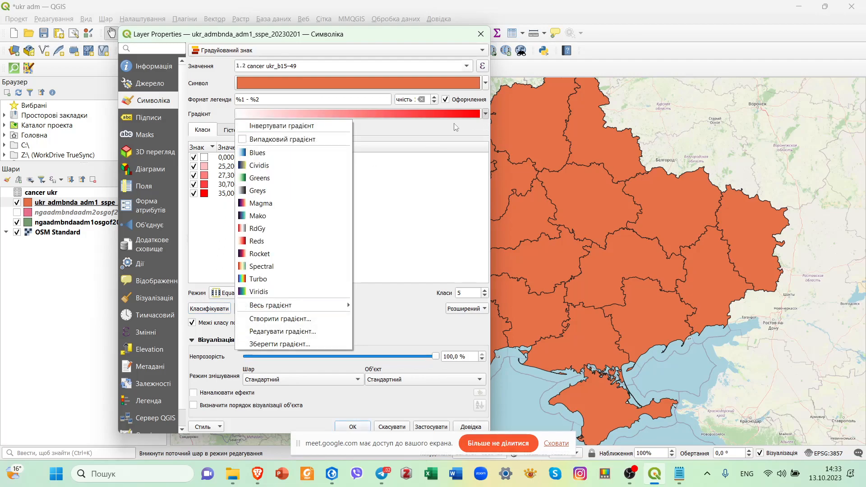
click(292, 179)
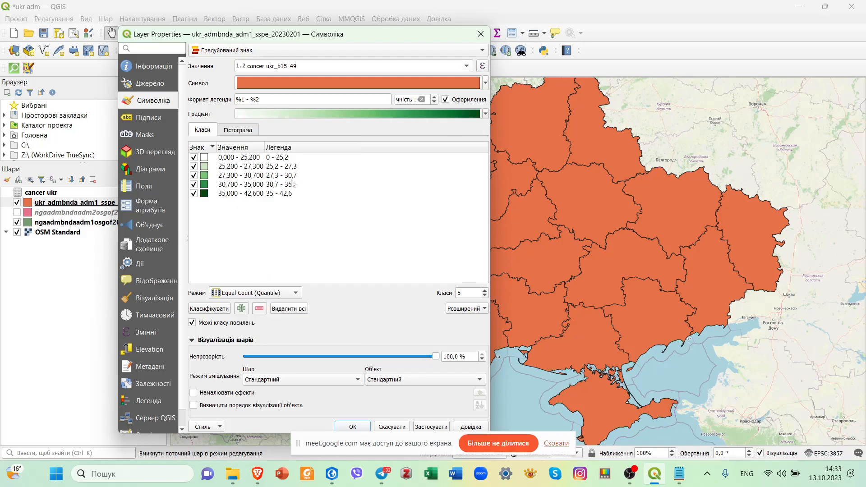
click(486, 114)
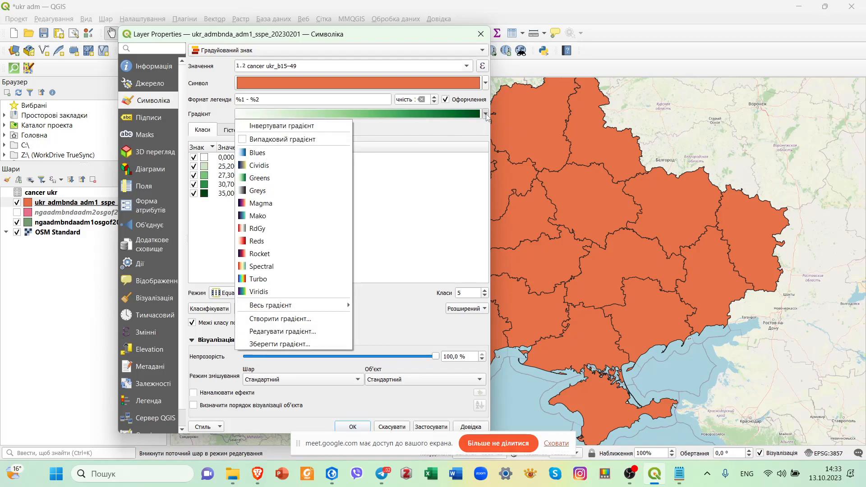
click(486, 115)
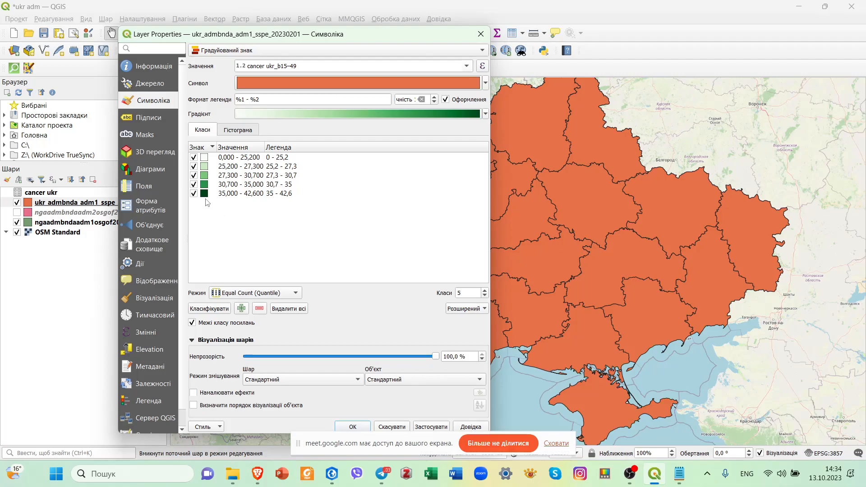
click(246, 167)
click(254, 158)
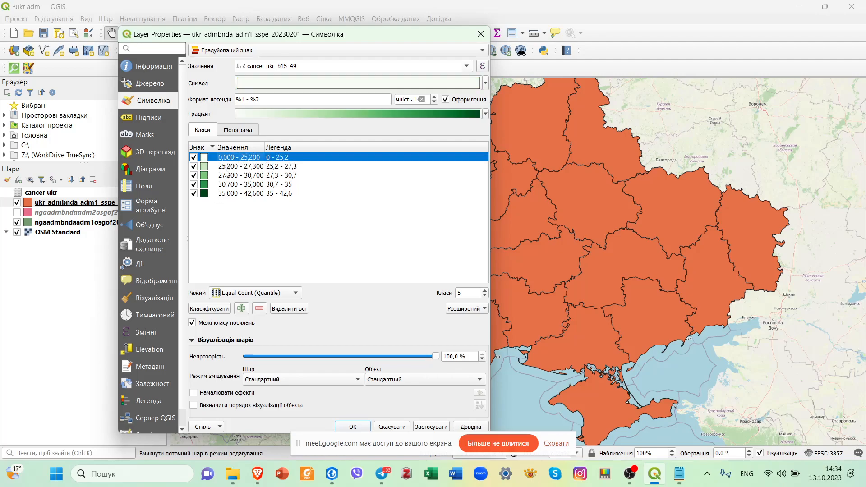
click(430, 428)
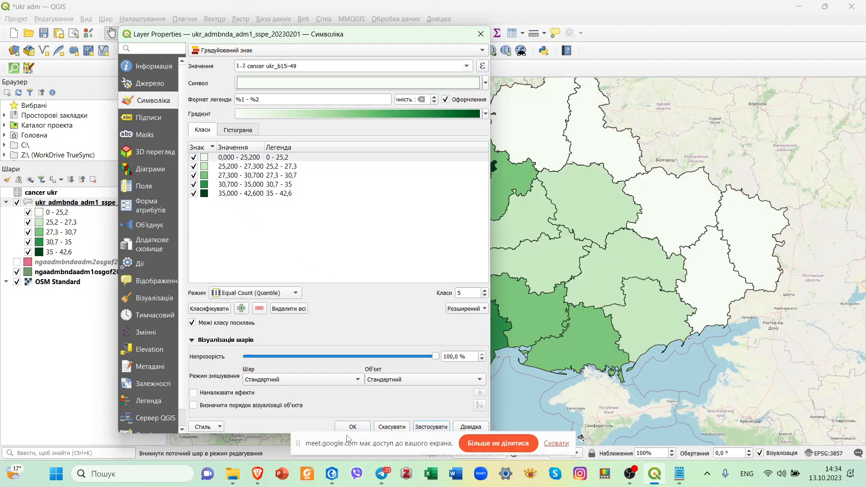
click(351, 427)
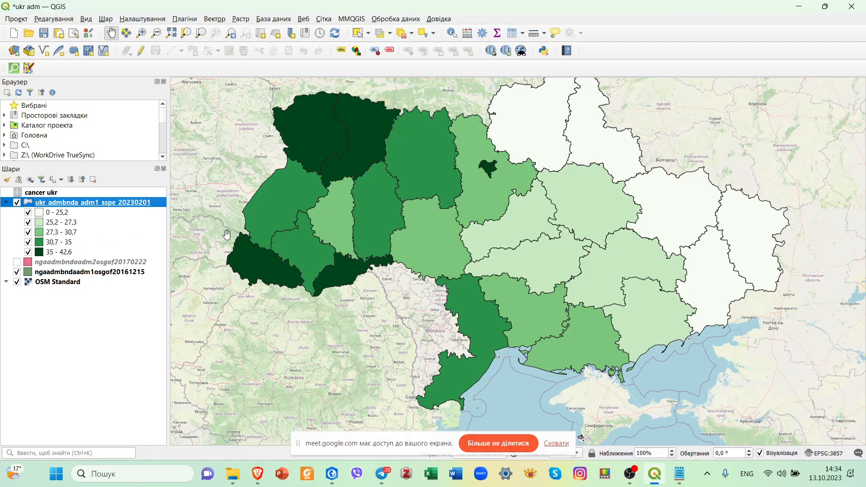
Save the ukr adm project and collapse the legend of the ukr_admbnda_adm1_sspe_20230201 layer.
drag(265, 235, 246, 236)
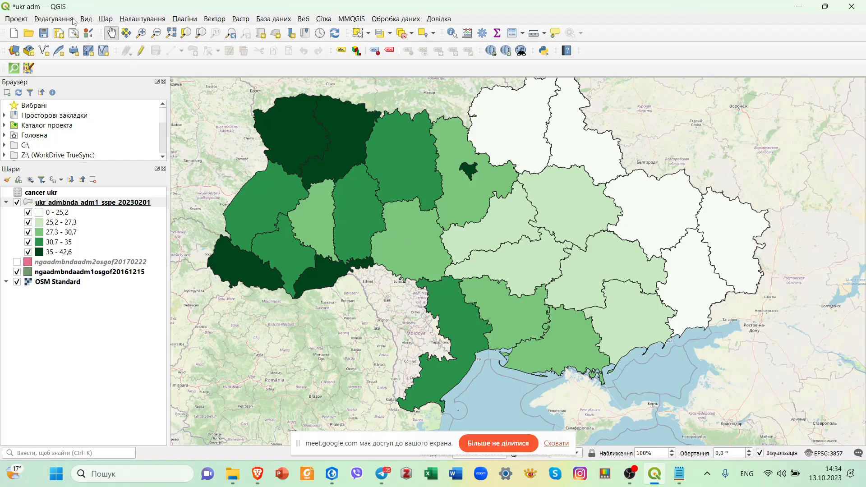
click(45, 34)
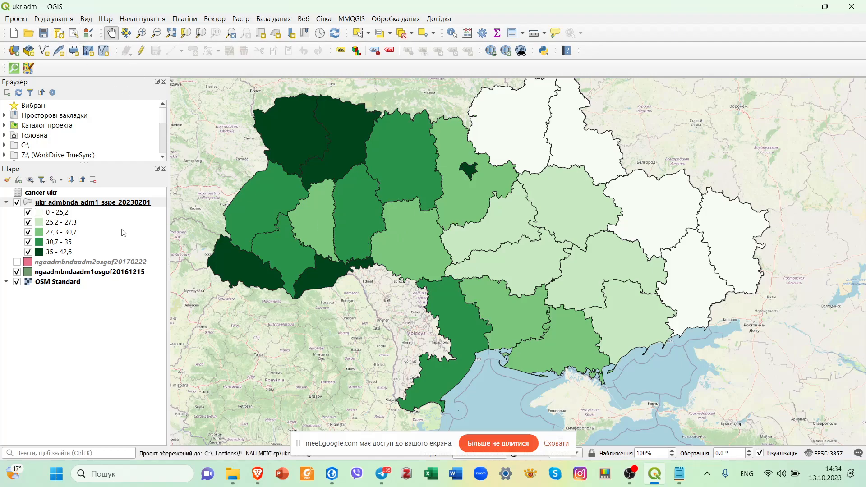
click(31, 204)
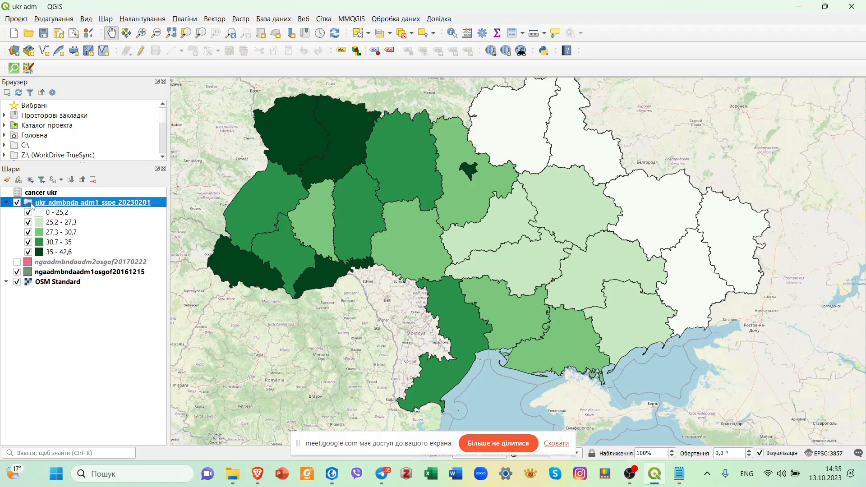
click(6, 202)
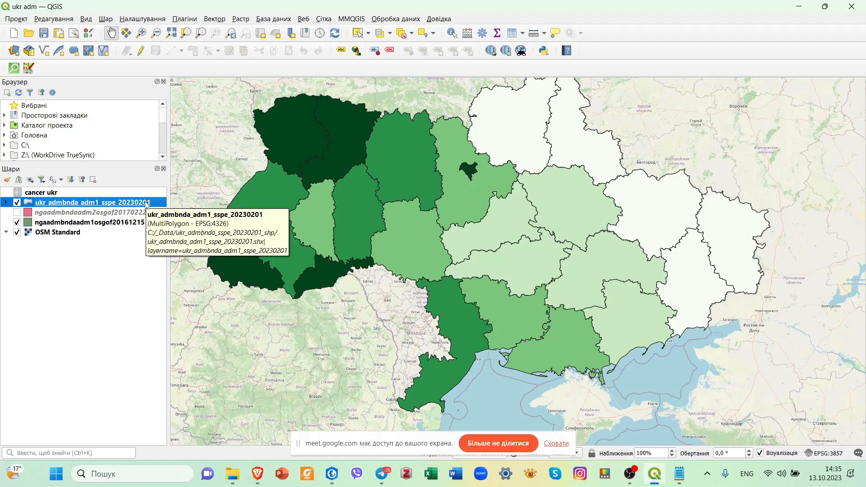
Duplicate the ukr_admbnda_adm1_sspe_20230201 layer and make the copy visible.
right_click(145, 203)
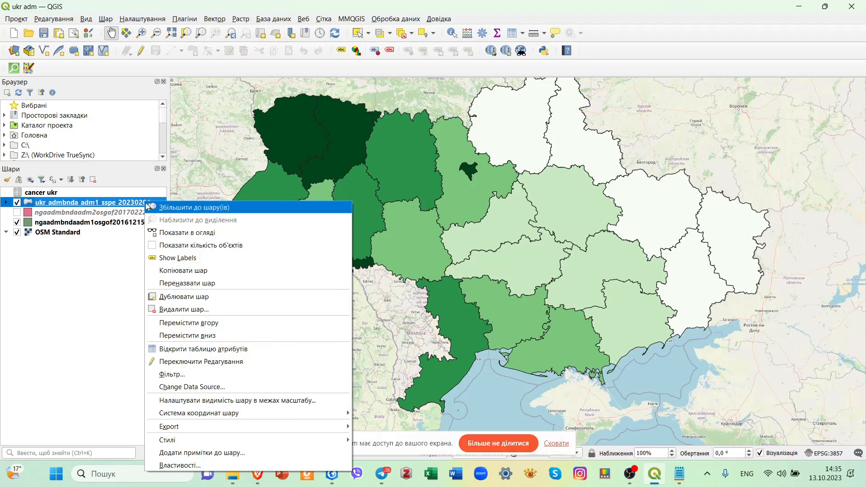
click(260, 301)
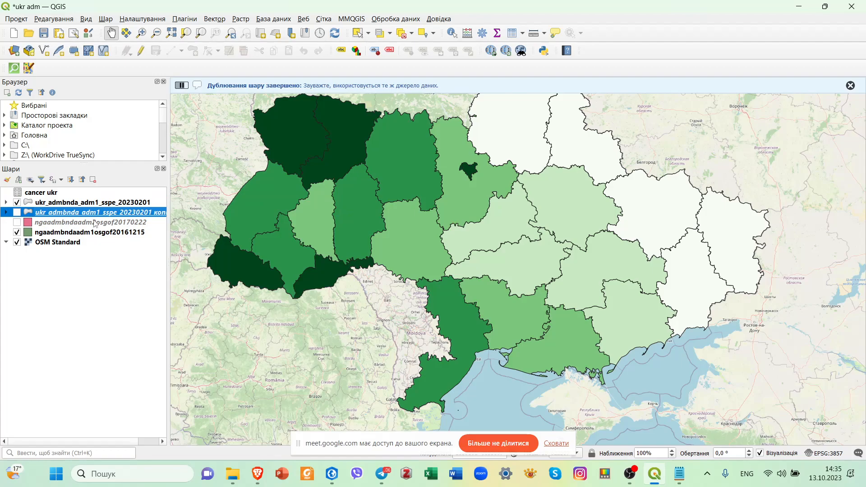
click(16, 212)
click(17, 203)
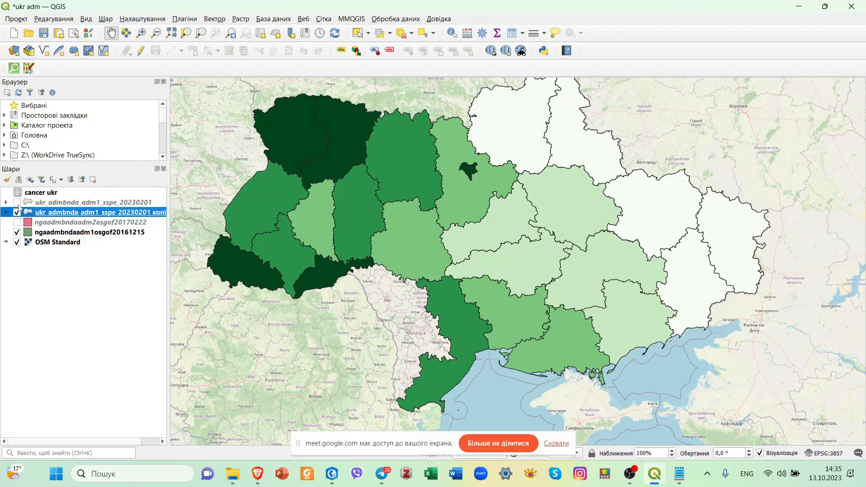
click(17, 203)
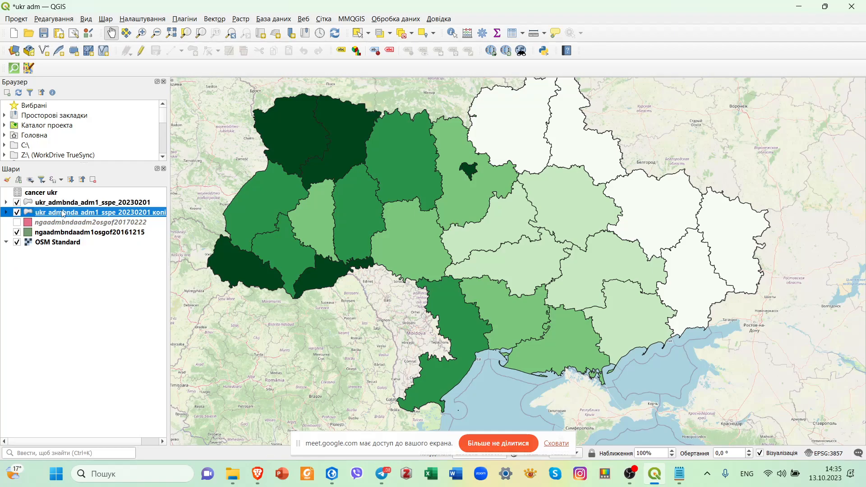
click(5, 212)
click(6, 212)
Set the graduated symbology value of the duplicated regions layer to cancer ukr_b15–19.
right_click(71, 212)
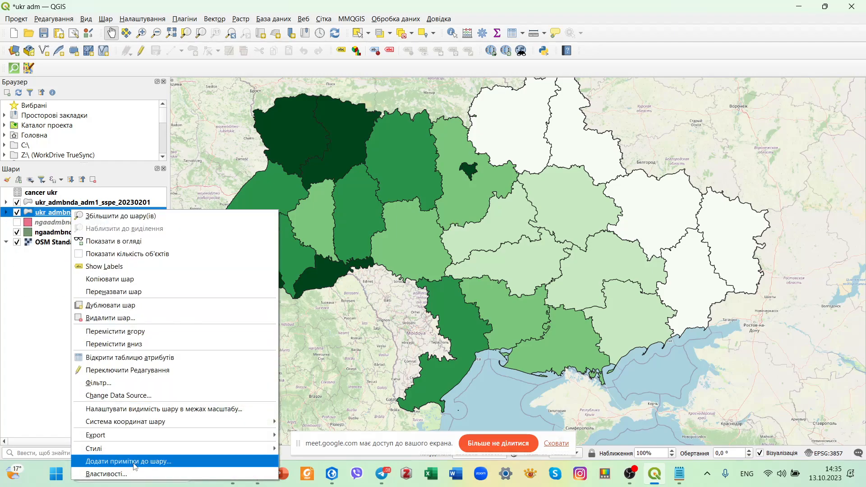
click(134, 475)
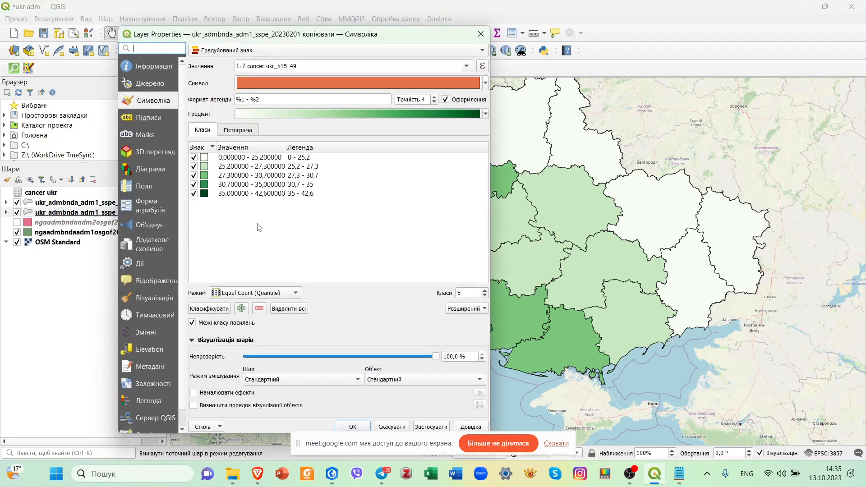
click(469, 67)
click(470, 68)
click(468, 67)
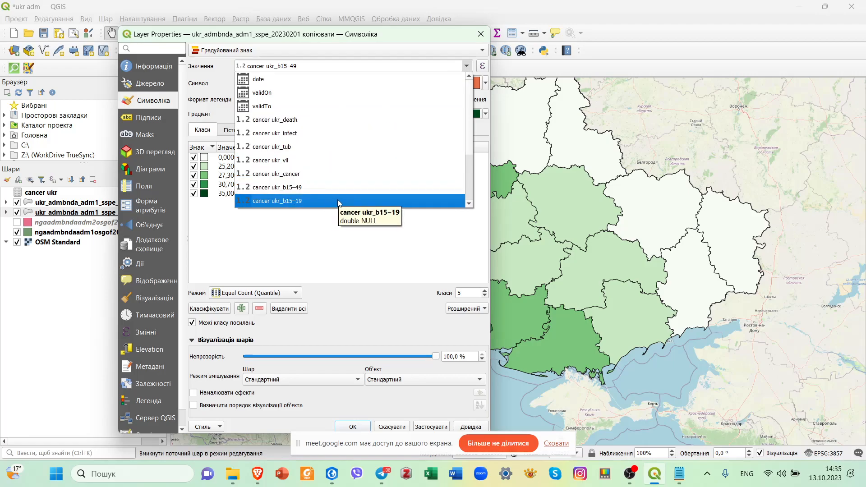
click(296, 202)
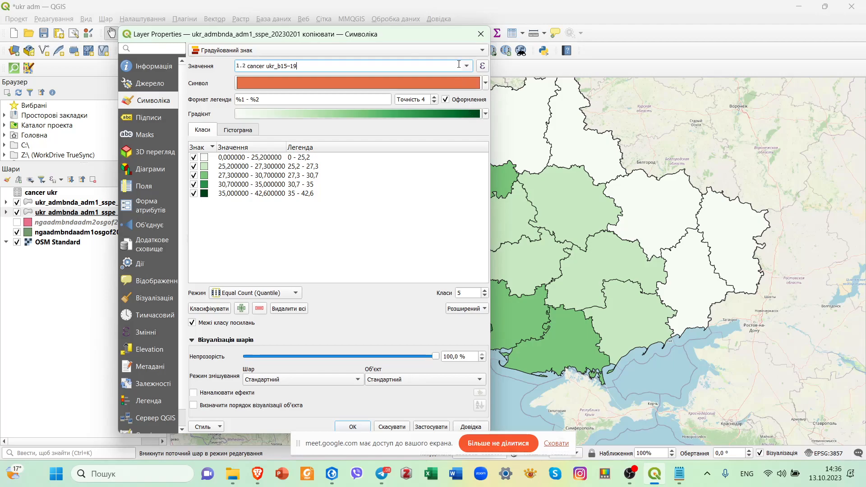
Change the copied layer's colour ramp to Blues and apply the symbology.
click(485, 83)
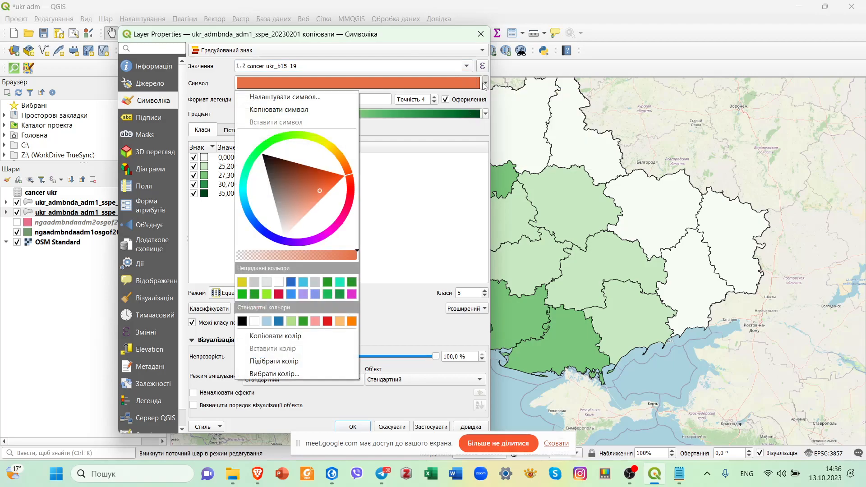
click(485, 84)
click(485, 114)
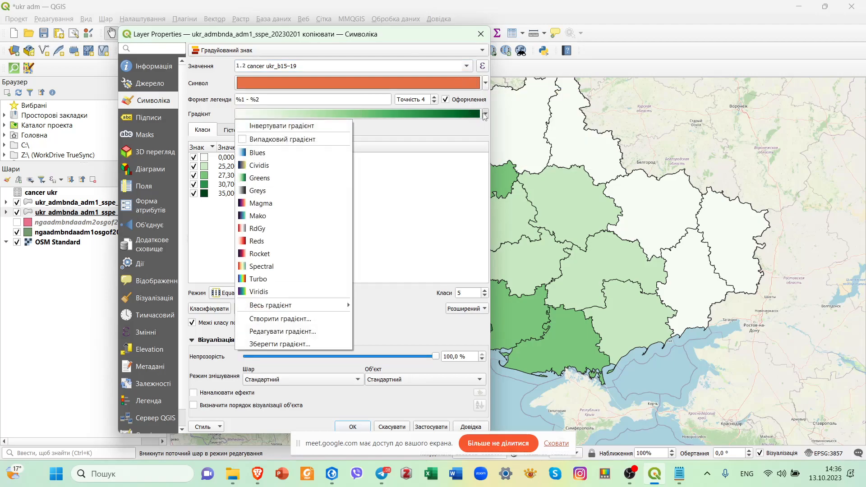
click(293, 152)
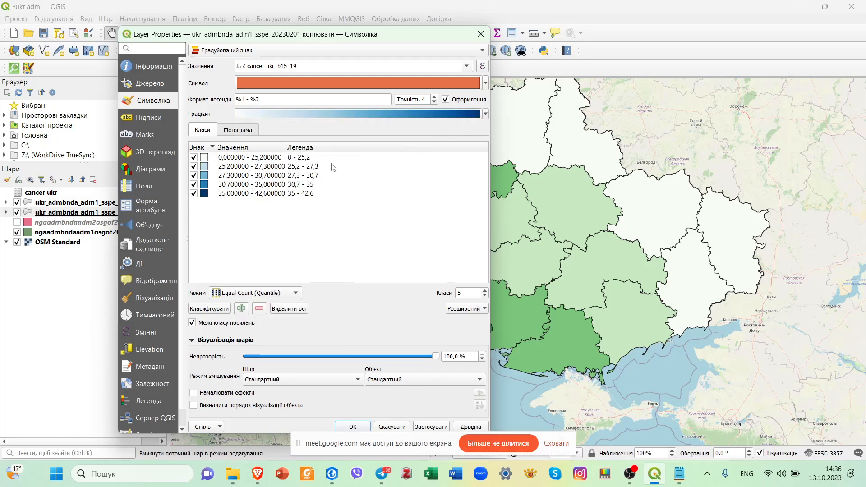
click(436, 433)
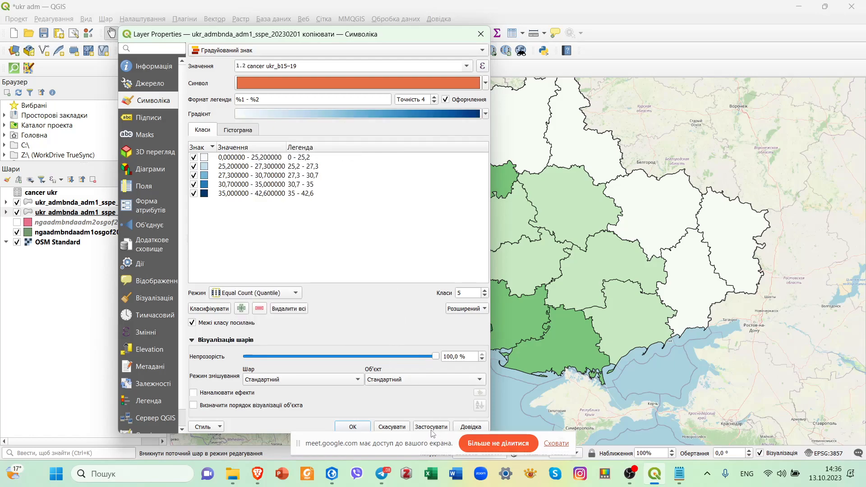
click(353, 427)
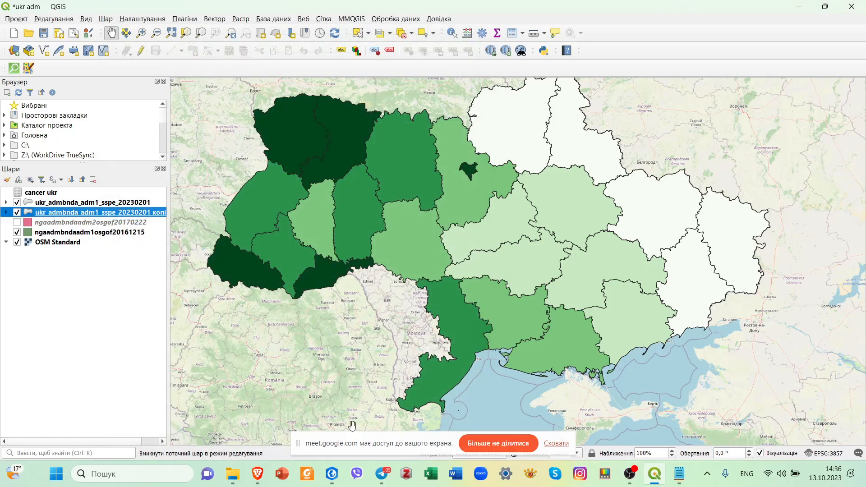
Hide the original regions layer and reclassify the copy by cancer ukr_b15–19 into five Equal Count (Quantile) classes.
click(16, 203)
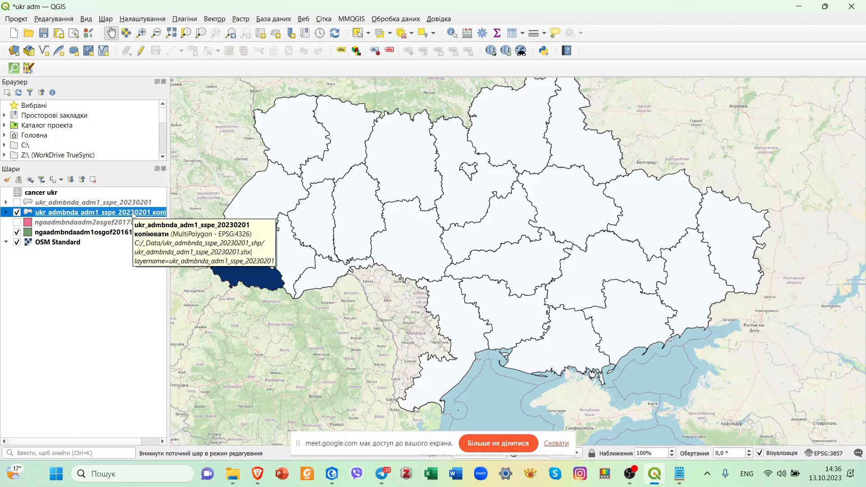
right_click(132, 212)
click(216, 477)
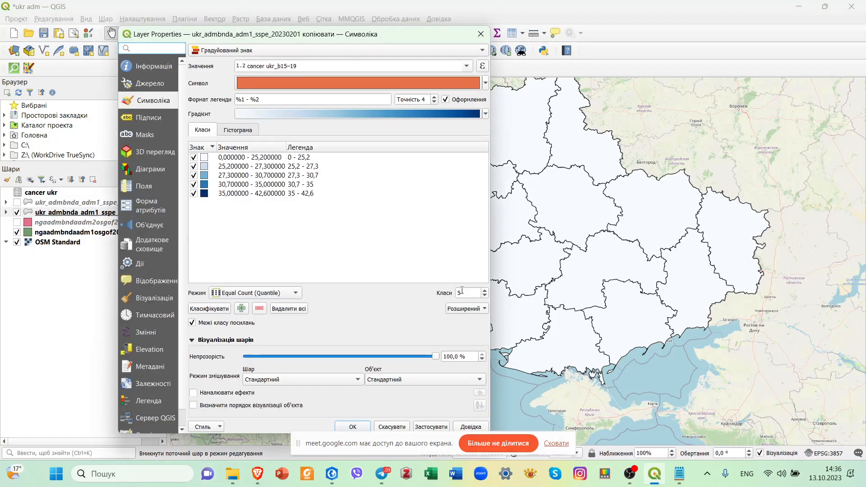
click(215, 310)
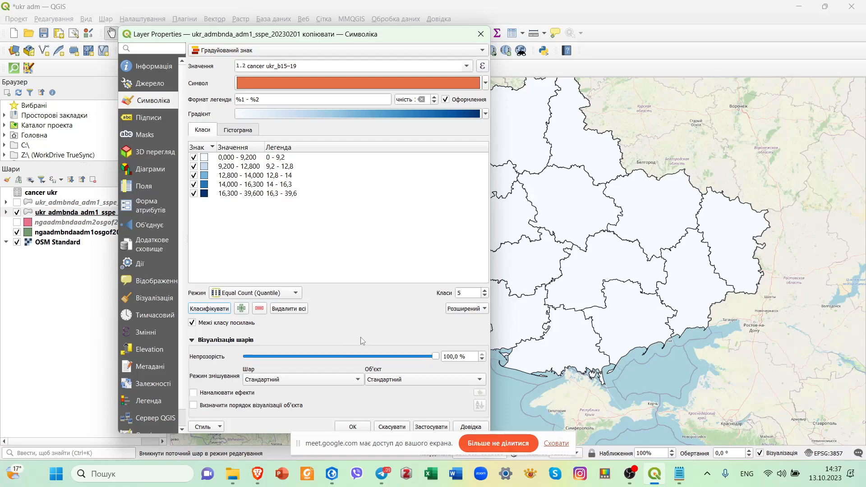
click(439, 430)
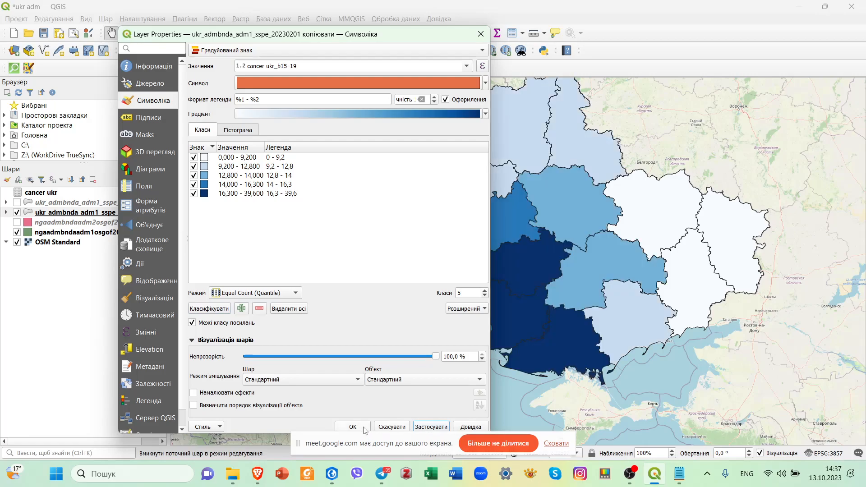
click(352, 427)
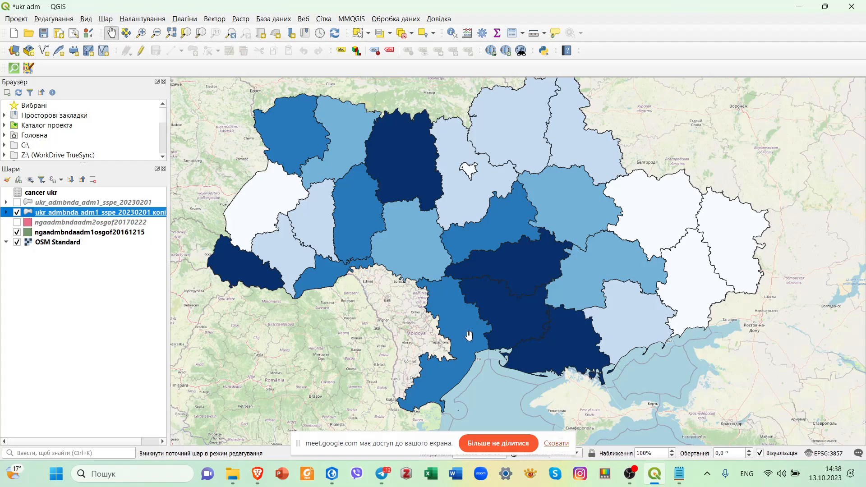
Duplicate the blue b15–19 layer, hide the source copy and expand the new duplicate's legend.
right_click(154, 214)
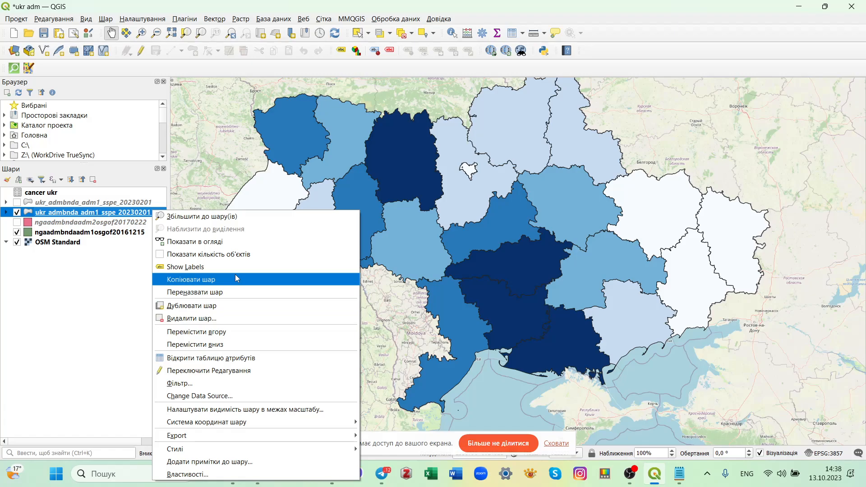
click(222, 306)
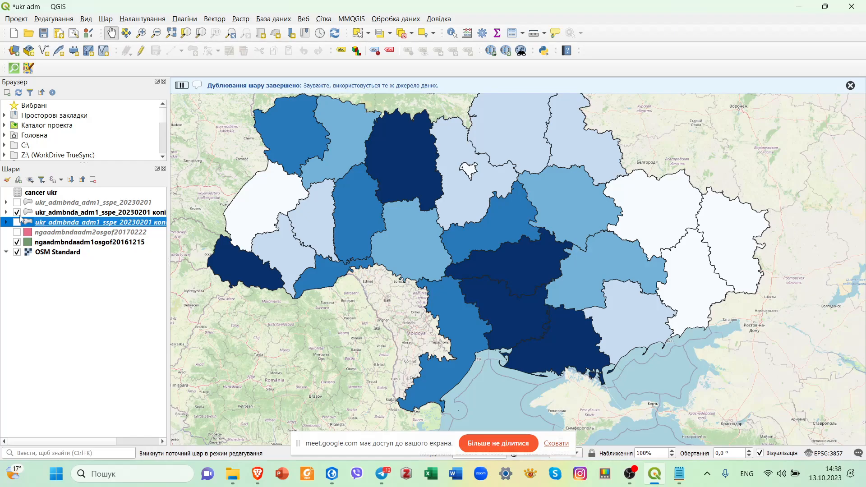
click(17, 213)
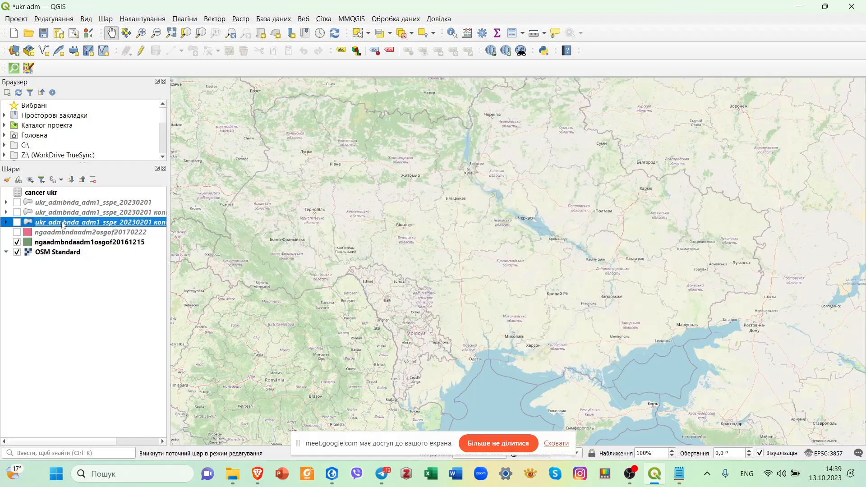
click(6, 222)
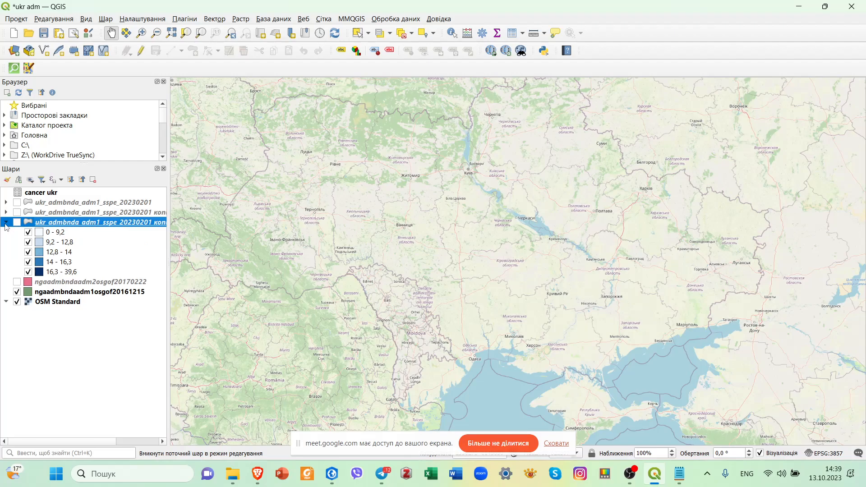
right_click(85, 225)
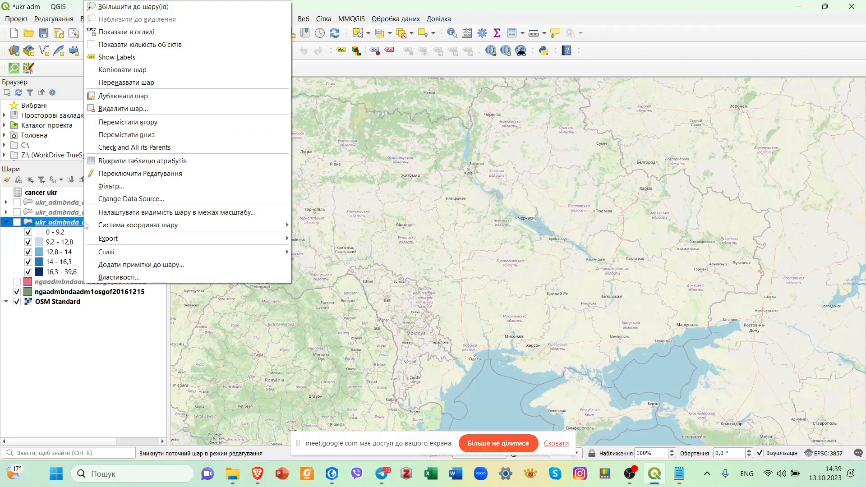
Launch Excel and switch to the browser window with the Google search for qgis create thematic map.
click(434, 475)
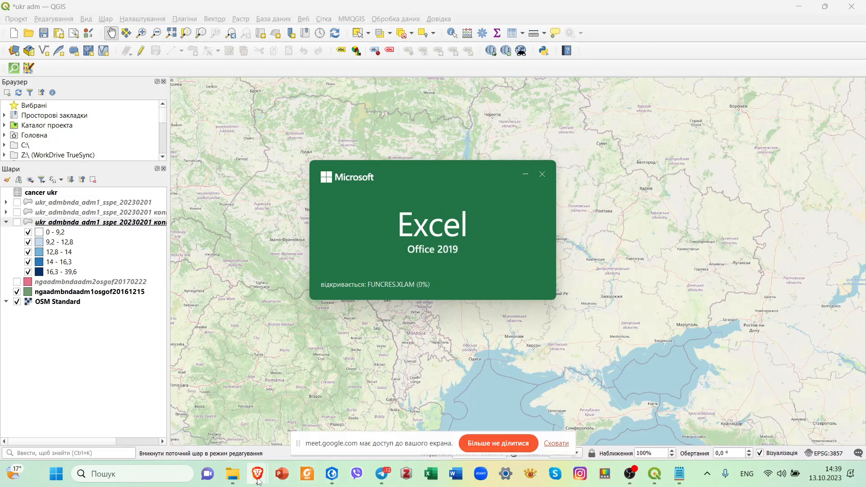
mouse_move(258, 474)
click(214, 386)
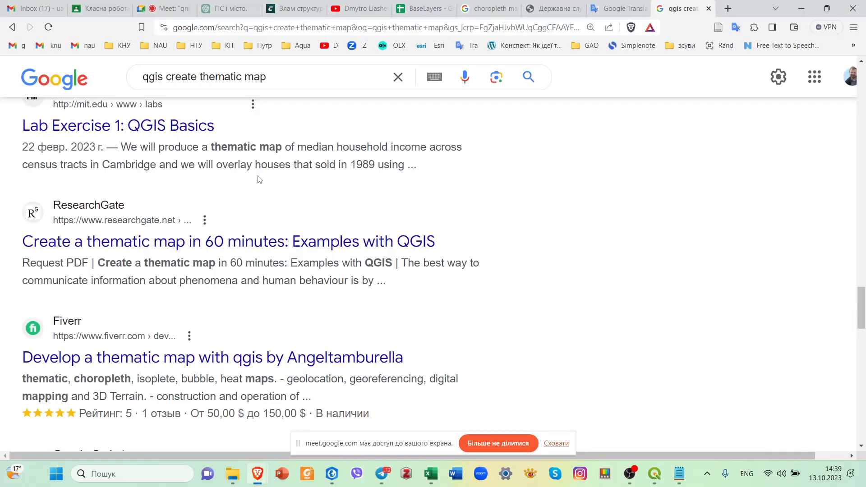
Search Google for "death rate meaning" and read the dictionary definition of death rate.
click(277, 81)
drag(241, 81, 140, 85)
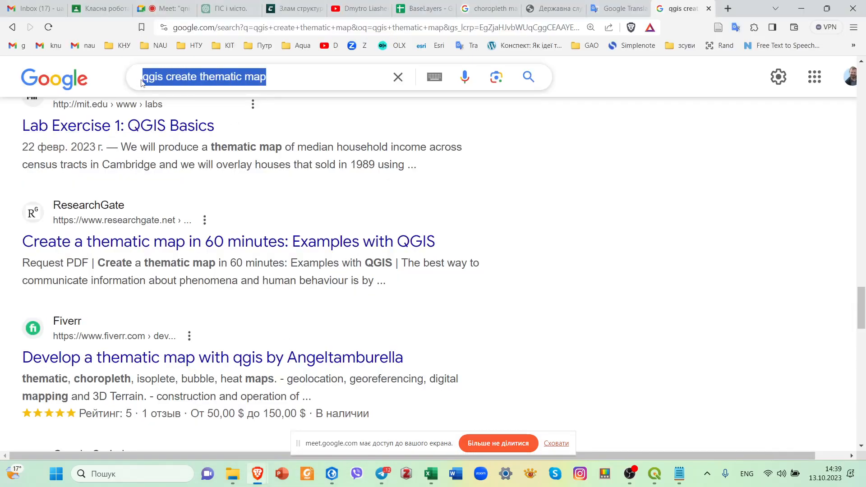
text(death )
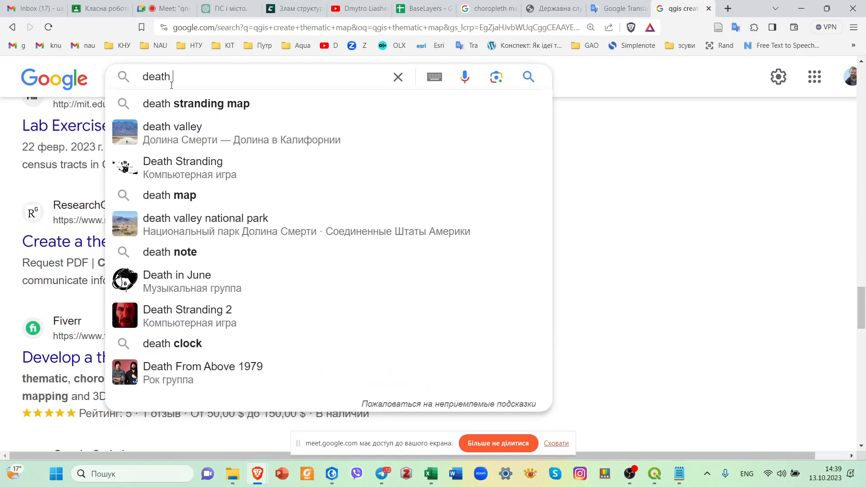
text(rate)
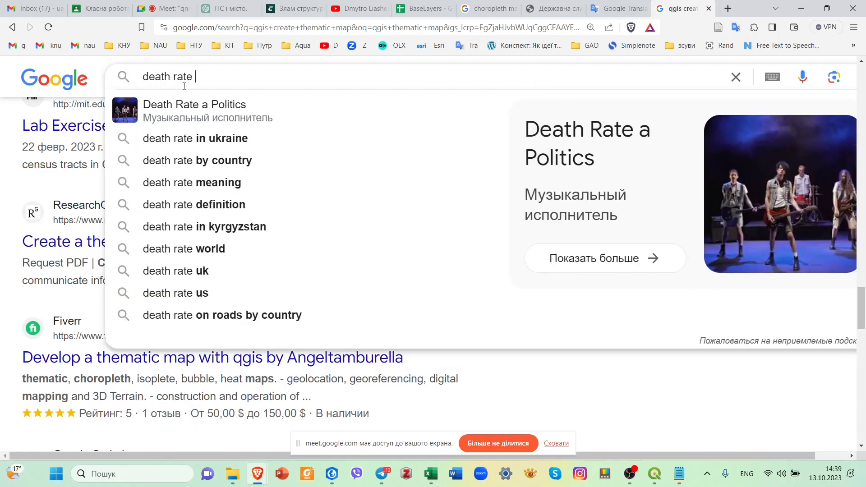
click(251, 180)
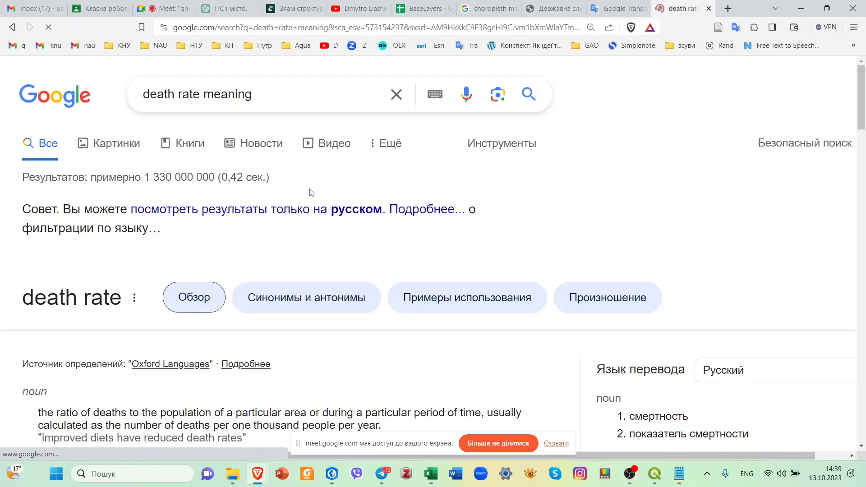
scroll(101, 255, down, 3)
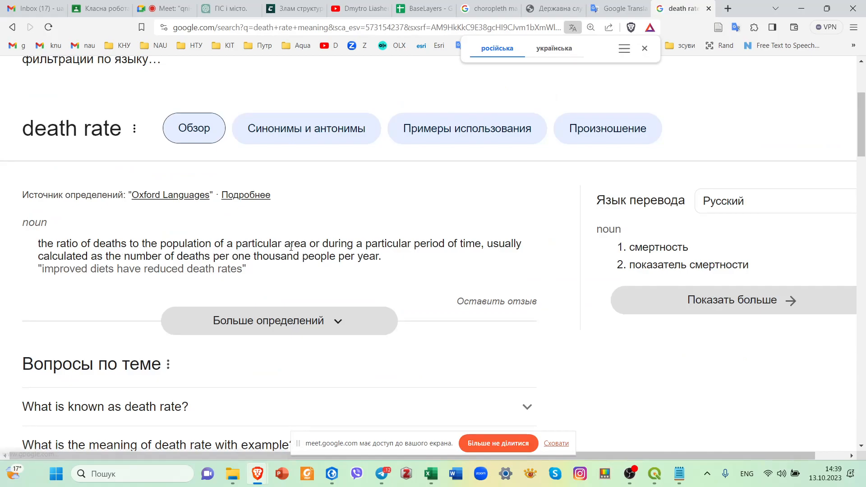
drag(306, 244, 38, 246)
click(374, 245)
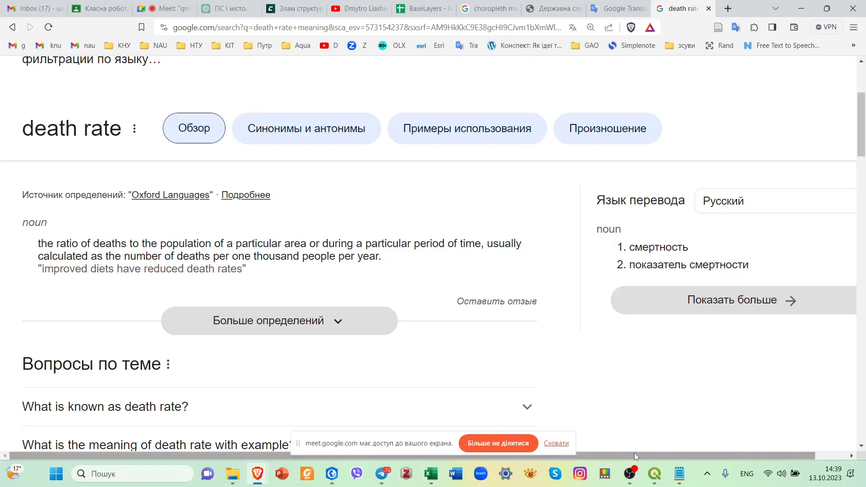
Switch to Excel, open cancer ukr.xlsx and inspect the death and Present_ave_2021 values of the first region.
mouse_move(631, 474)
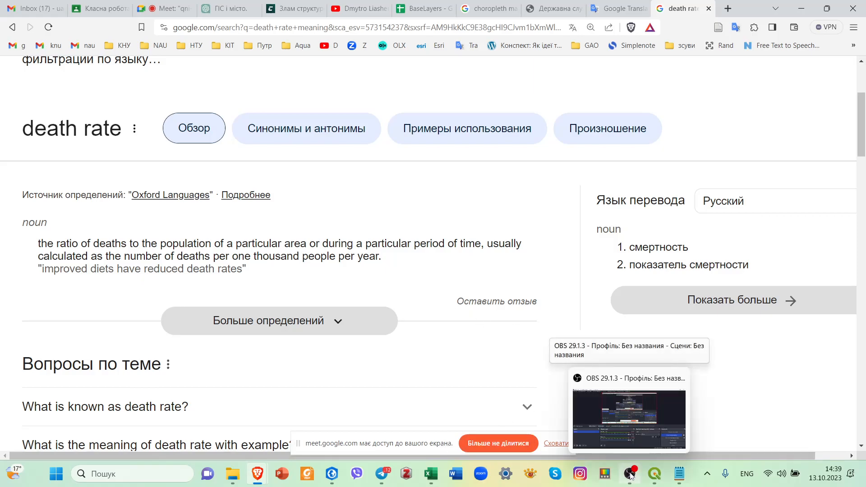
click(589, 446)
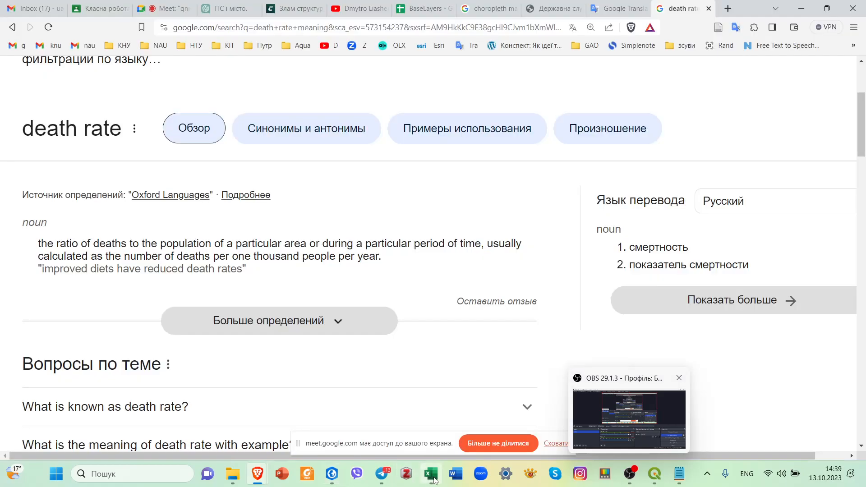
click(431, 474)
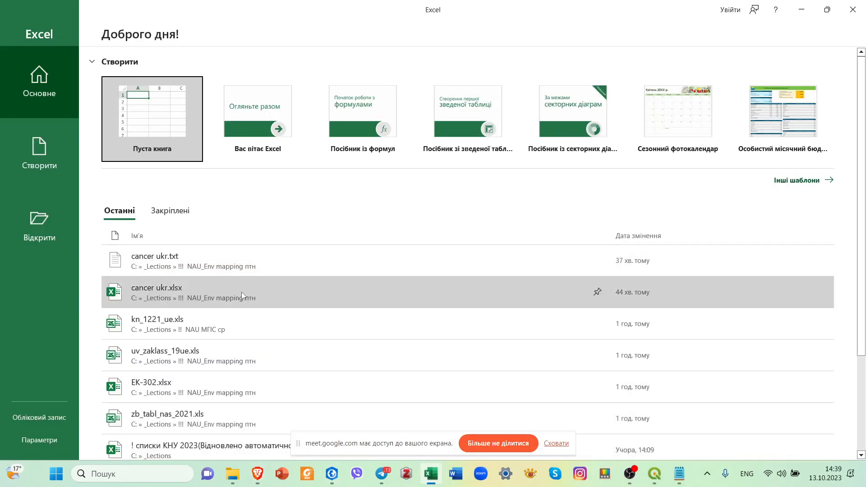
click(242, 291)
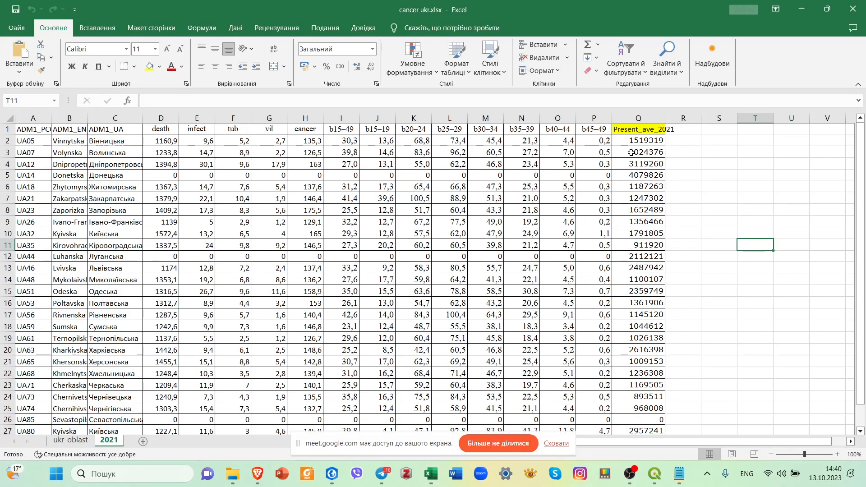
click(636, 141)
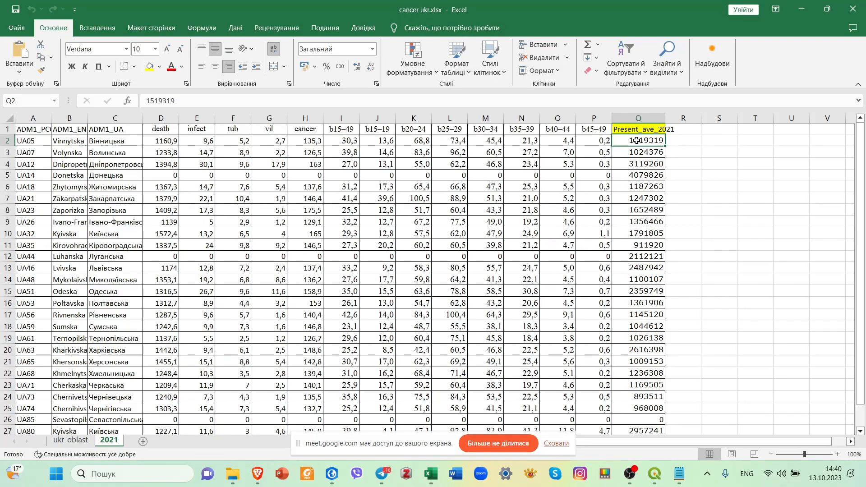
click(173, 142)
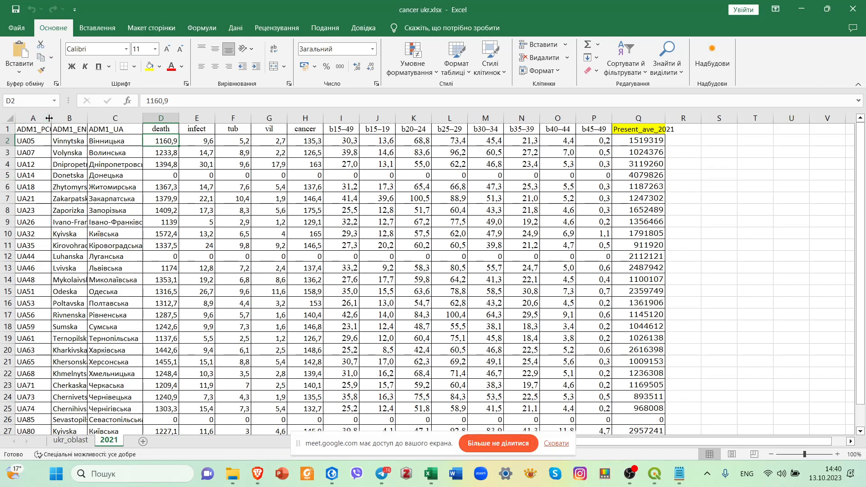
click(55, 136)
click(628, 140)
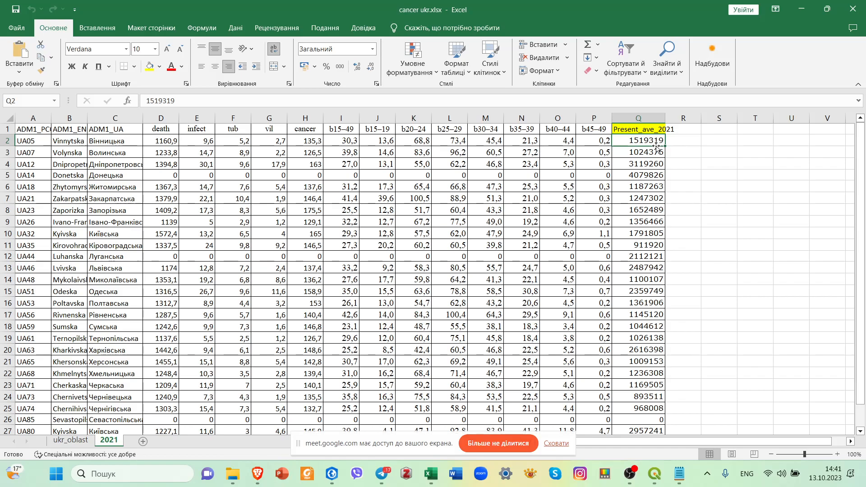
Enter the formula =(D2*100000)/Q2 in cell R2 to calculate deaths per 100000 people for the first region.
click(682, 141)
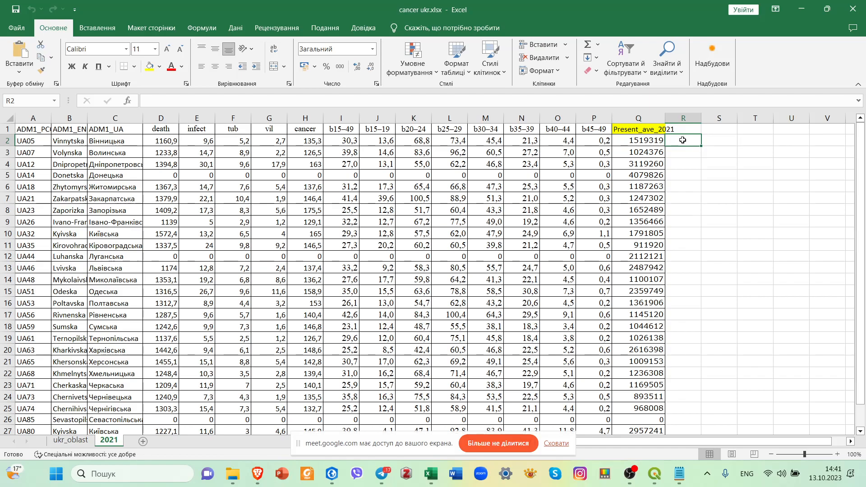
double_click(678, 142)
text(=)
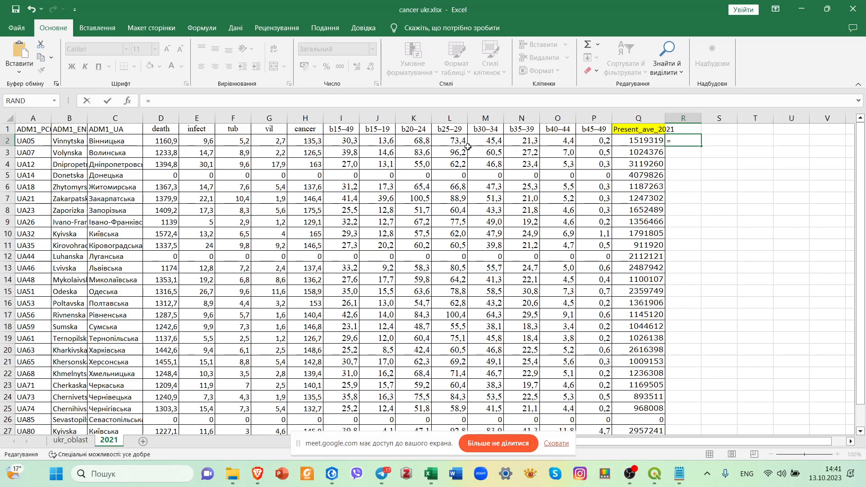
click(160, 143)
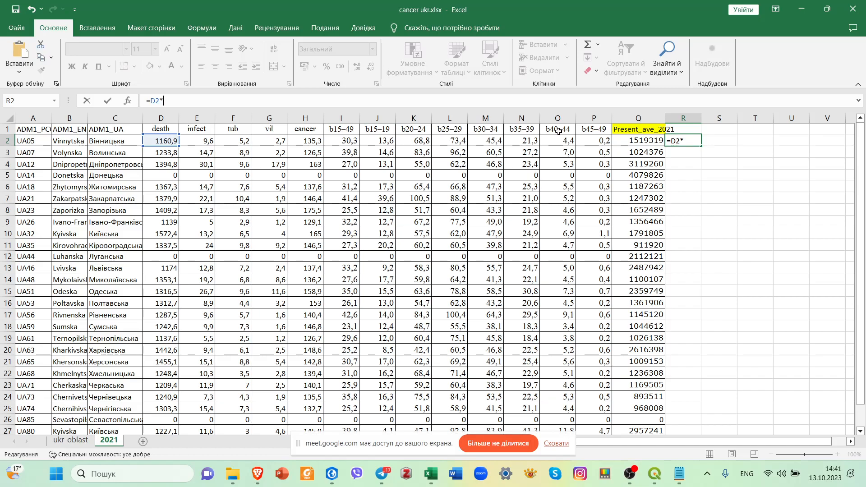
text(*100)
text(000)/Q2)
click(637, 141)
click(187, 103)
text()/Q2)
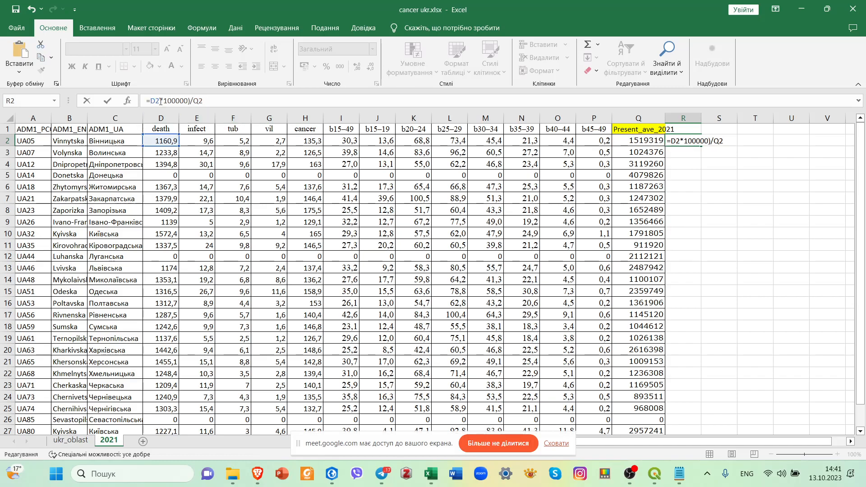
text(()
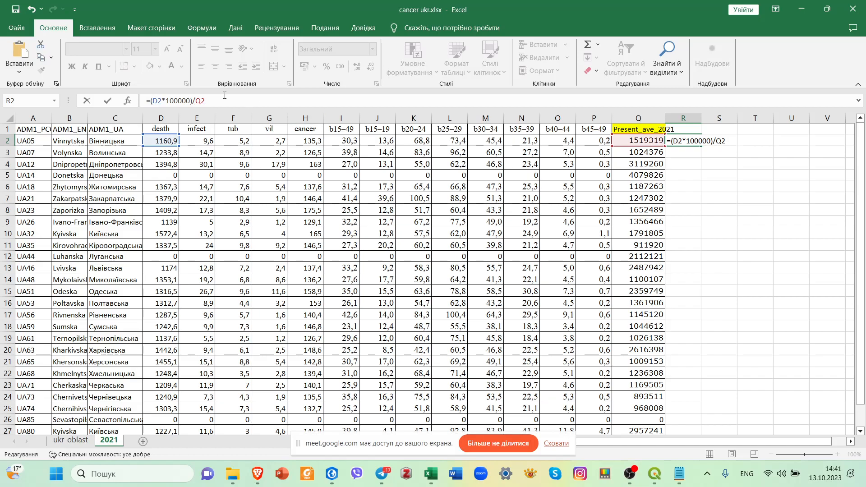
key(Return)
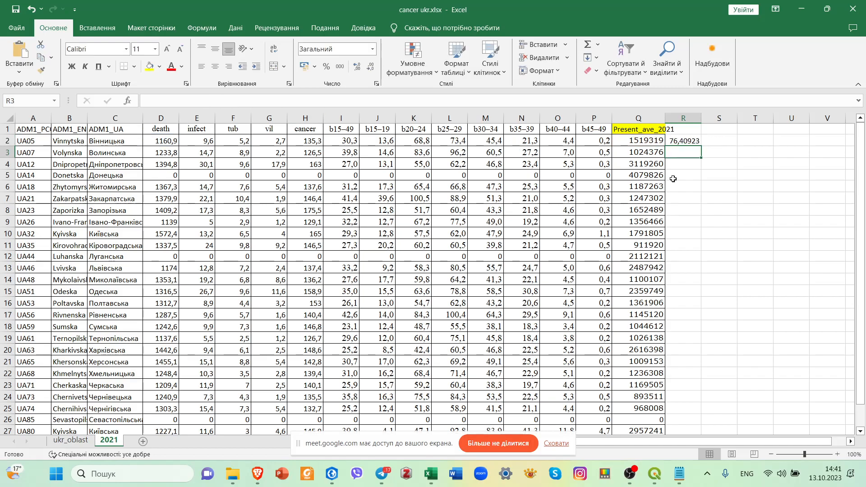
Fill the R2 formula down to R27 and format the results with one decimal place.
click(683, 142)
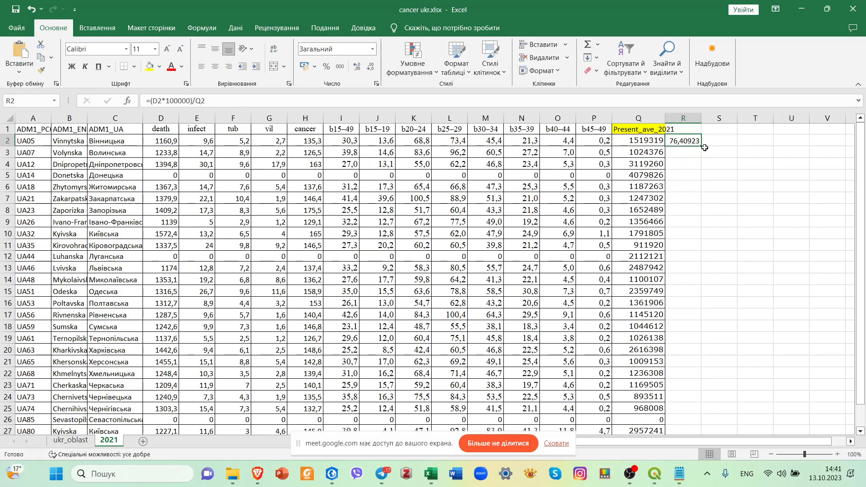
drag(702, 148, 689, 410)
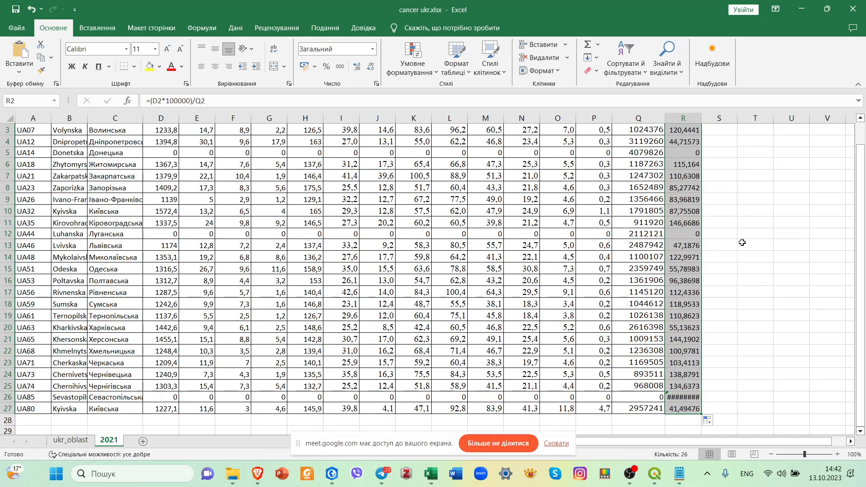
click(370, 67)
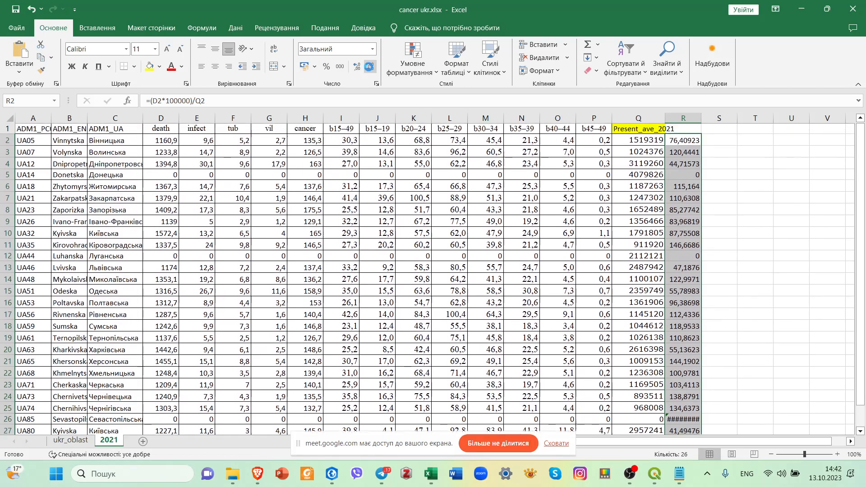
click(370, 67)
click(370, 67)
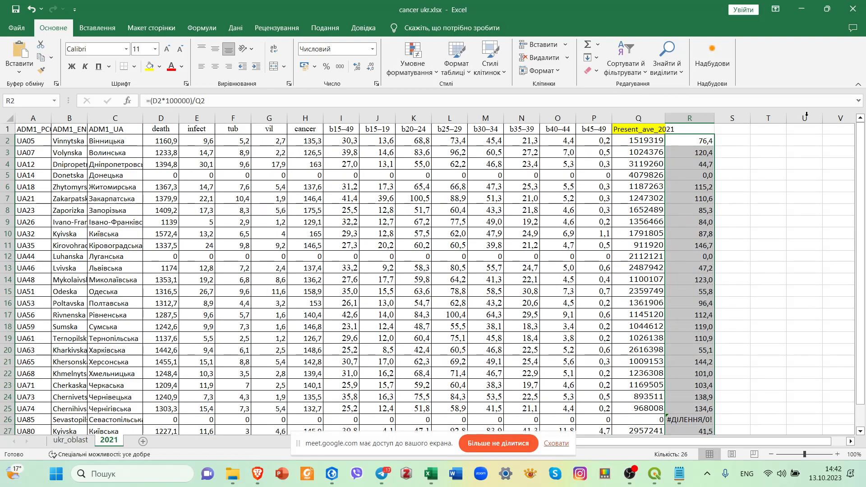
Title column R "death rate" in R1 and adjust the column width to fit the heading.
drag(692, 119, 695, 118)
click(681, 127)
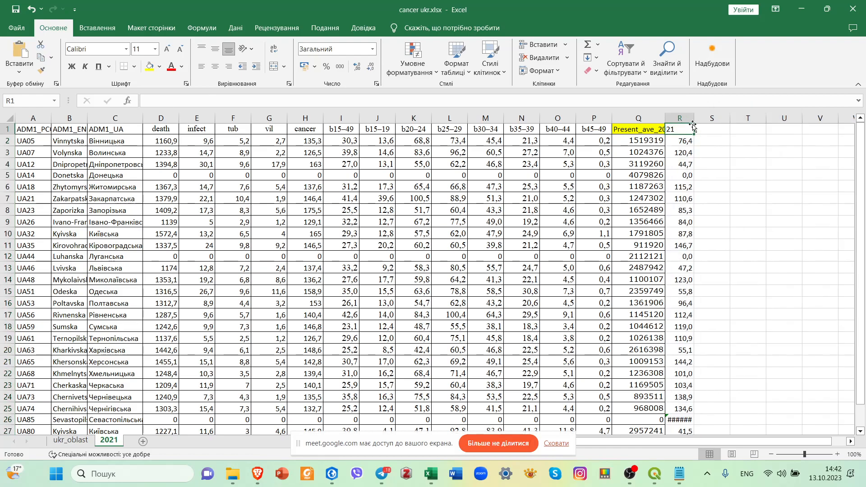
text(death rate)
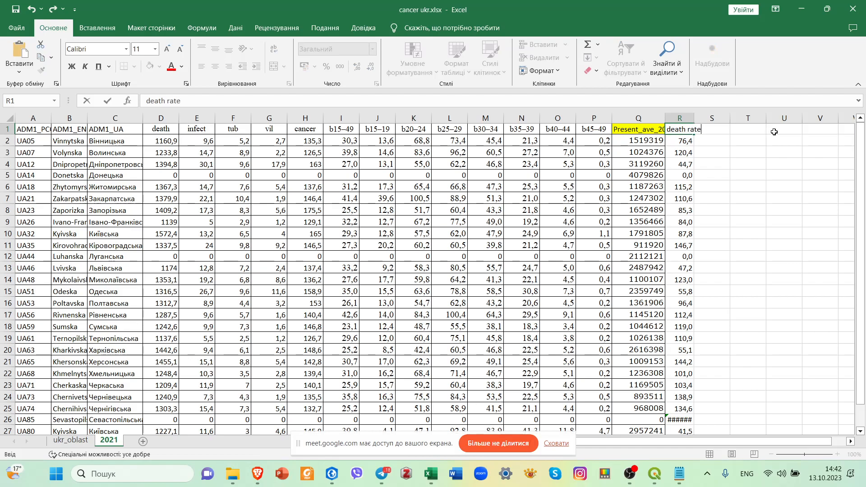
click(747, 140)
drag(696, 118, 704, 118)
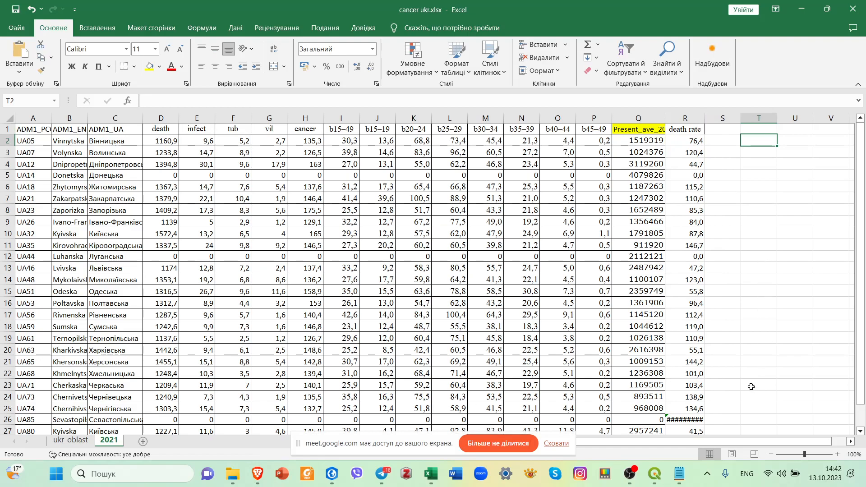
Clear the death rate formula in cell R26 for region UA85.
click(694, 419)
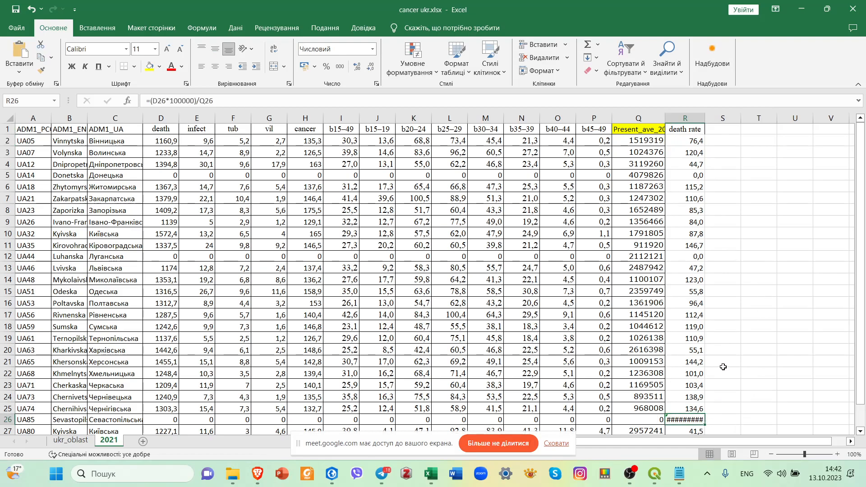
key(Delete)
click(753, 361)
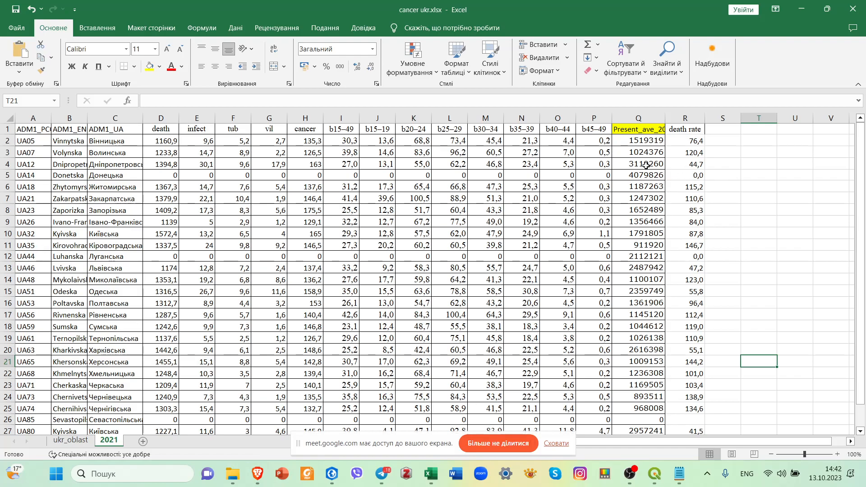
Apply all borders to the death rate column, cells R1 through R27.
click(688, 130)
drag(689, 184, 682, 412)
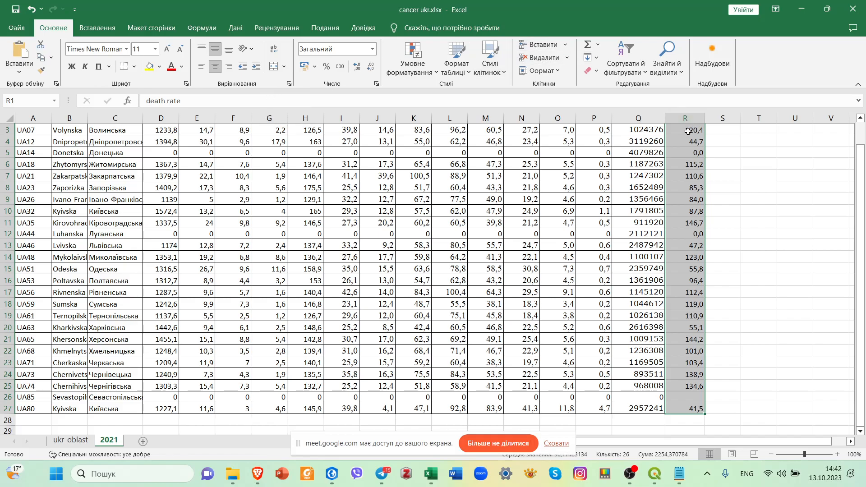
scroll(725, 304, up, 1)
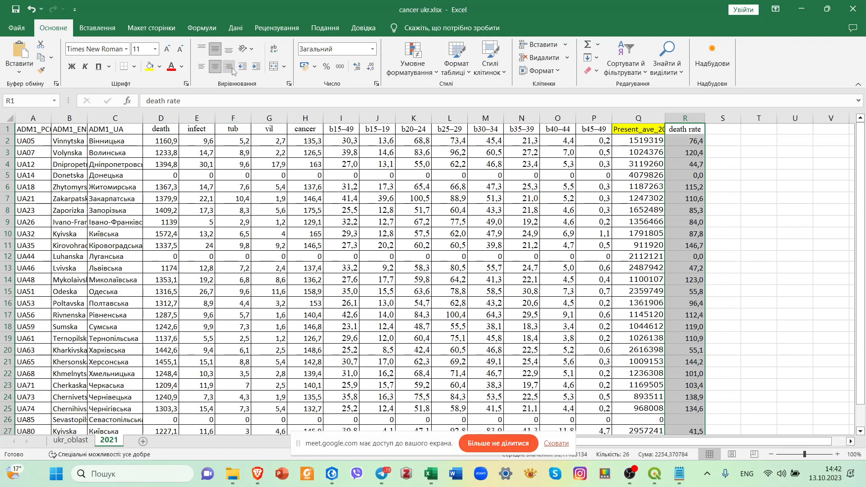
click(134, 67)
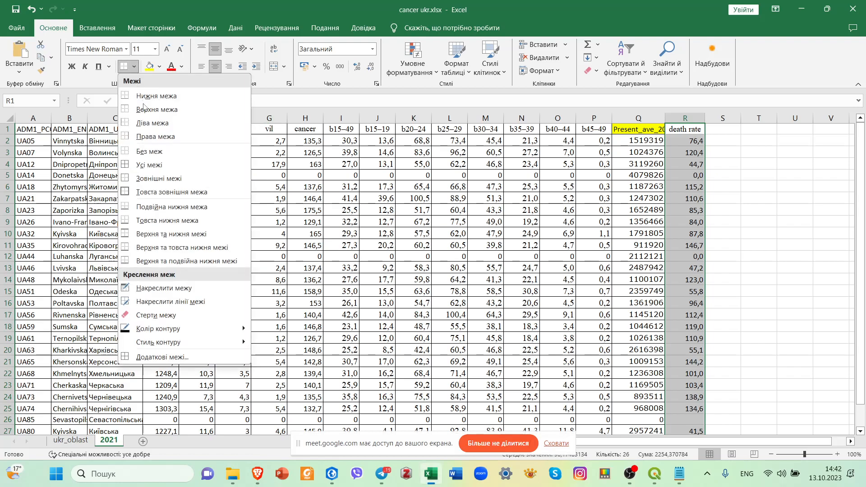
click(150, 164)
click(720, 190)
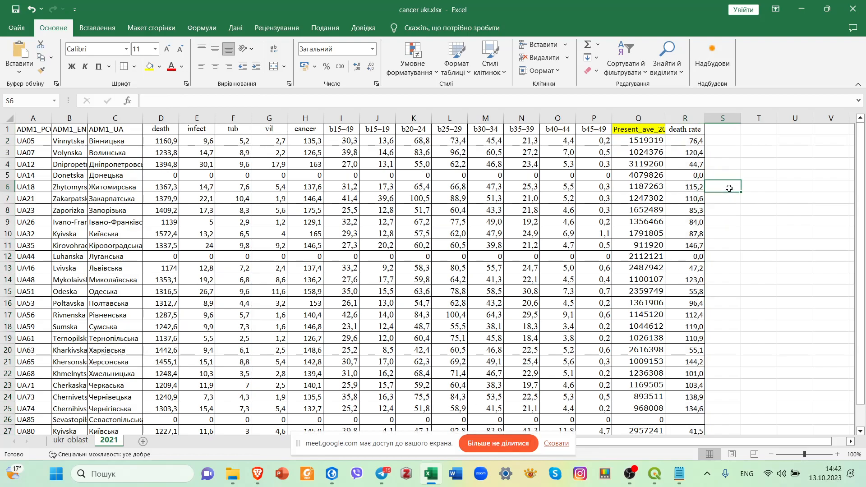
Sort the table by the death rate column from smallest to largest.
click(695, 142)
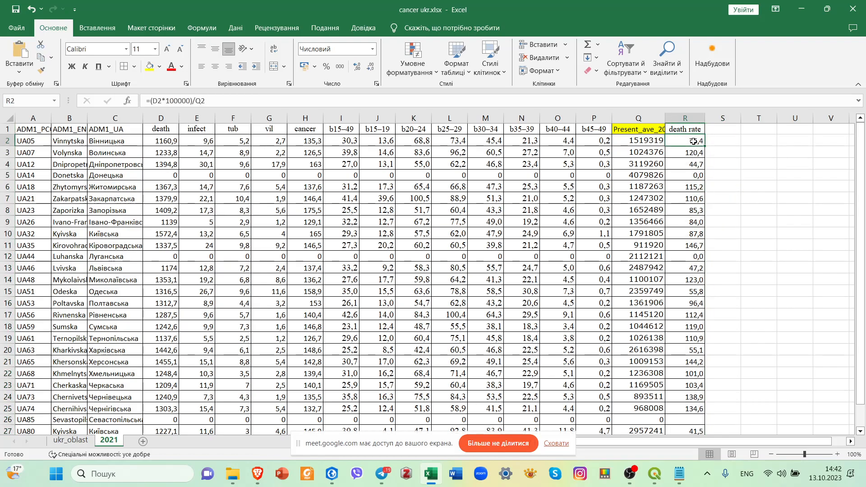
click(622, 56)
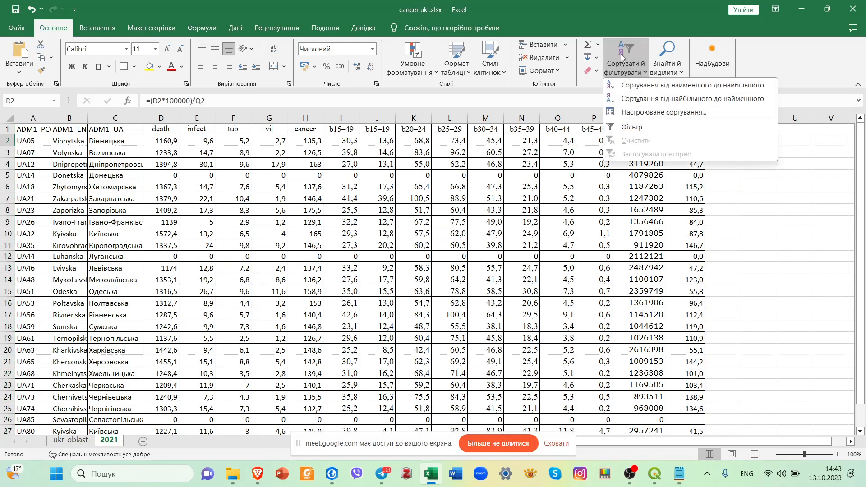
click(645, 86)
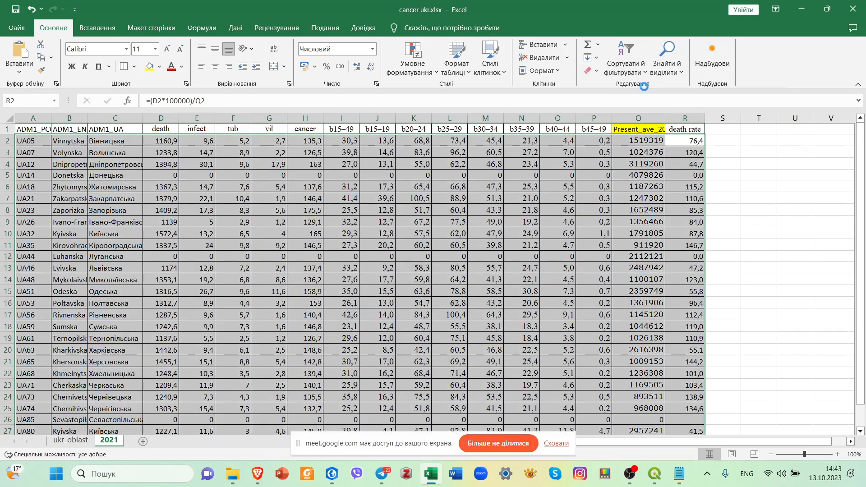
Select the death rates above 100 in the sorted column, cells R14 through R26.
click(721, 142)
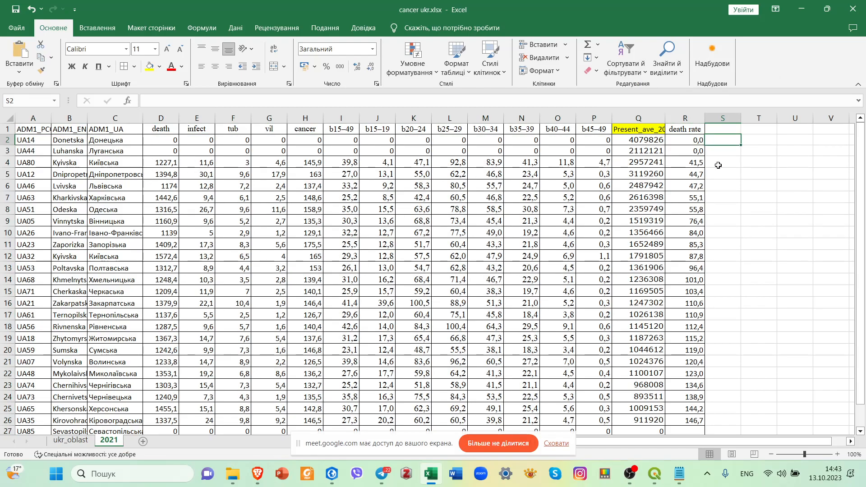
scroll(703, 259, down, 3)
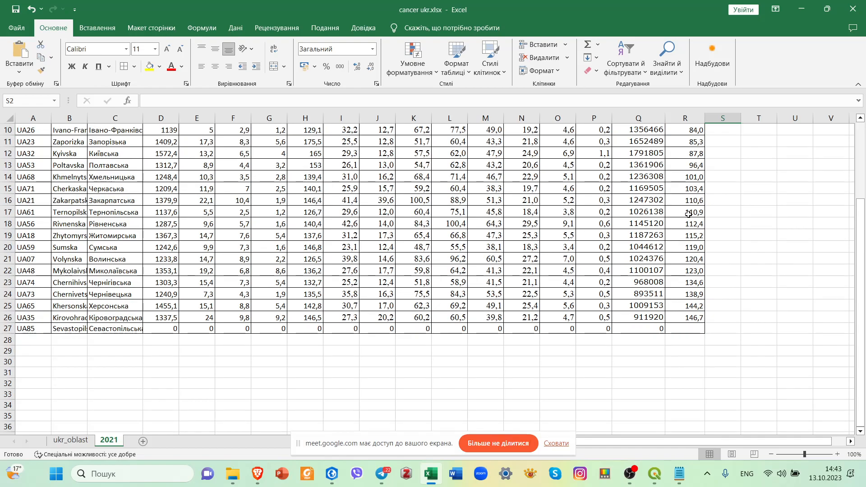
drag(679, 181, 673, 319)
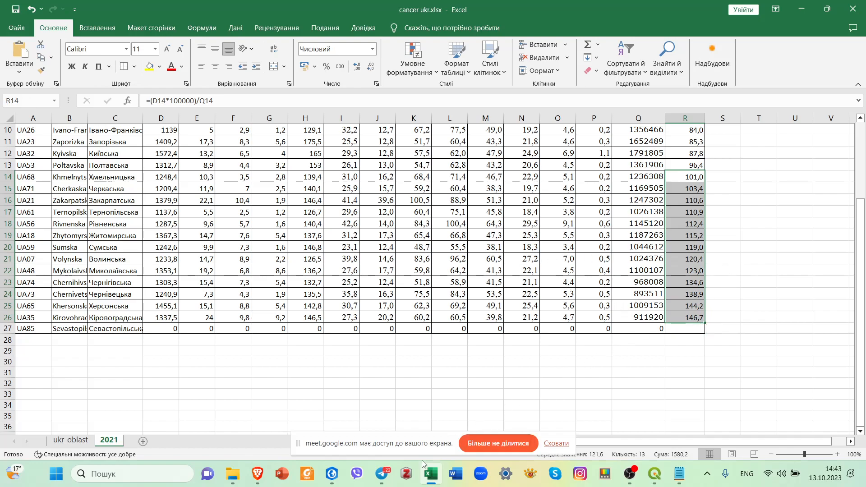
Switch to the Brave browser, check the Google Meet call, and return to the Excel workbook.
click(261, 477)
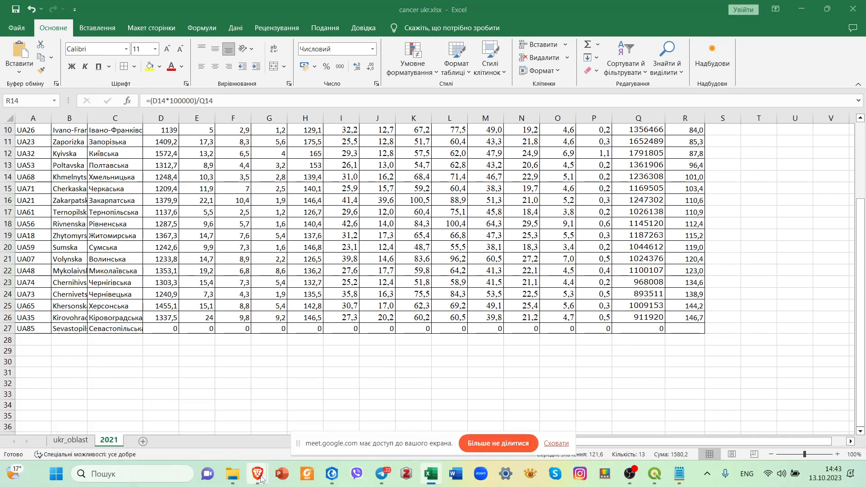
click(212, 383)
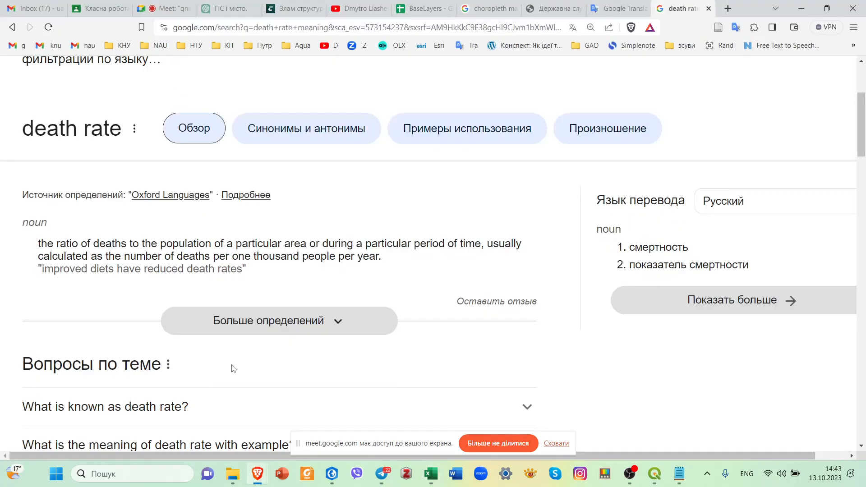
click(162, 8)
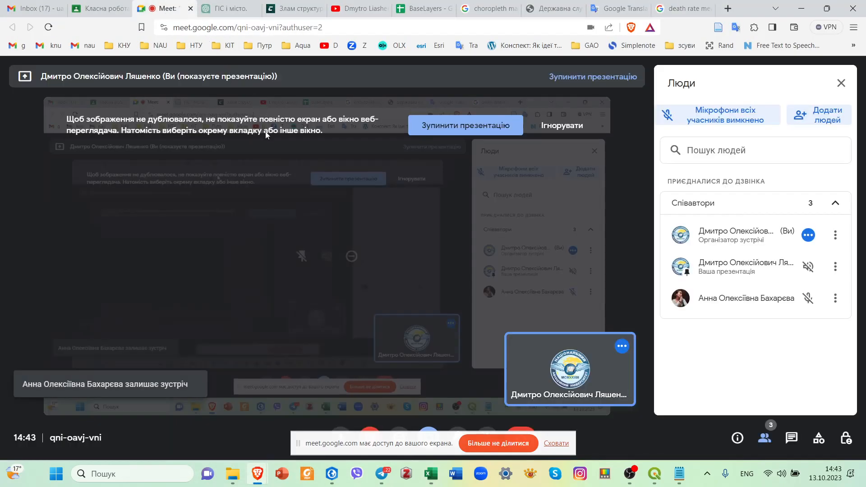
click(801, 8)
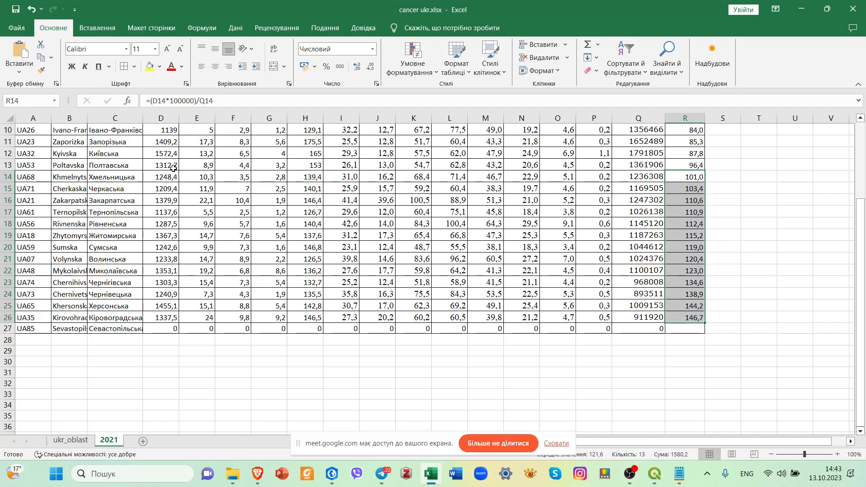
Fill the selected death rate cells R14 through R26 with standard orange.
click(159, 67)
click(167, 157)
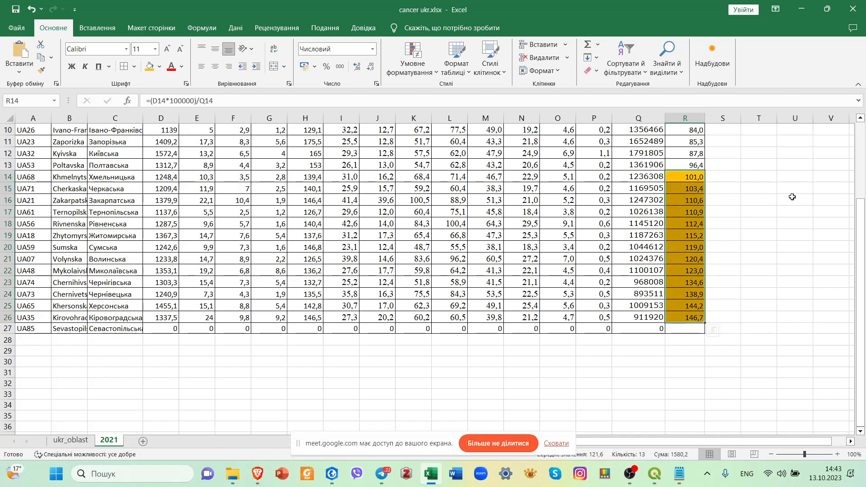
click(792, 198)
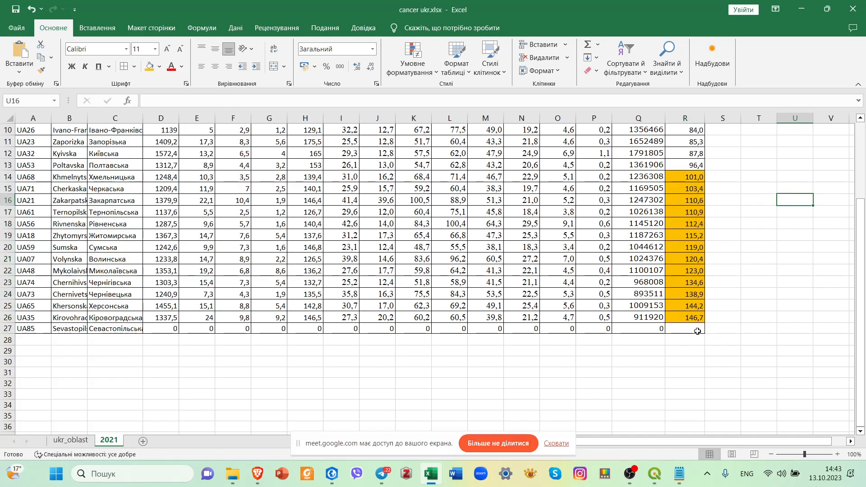
Fill the two highest death rates, cells R25 and R26, with red and check the region names in those rows.
drag(693, 322, 690, 310)
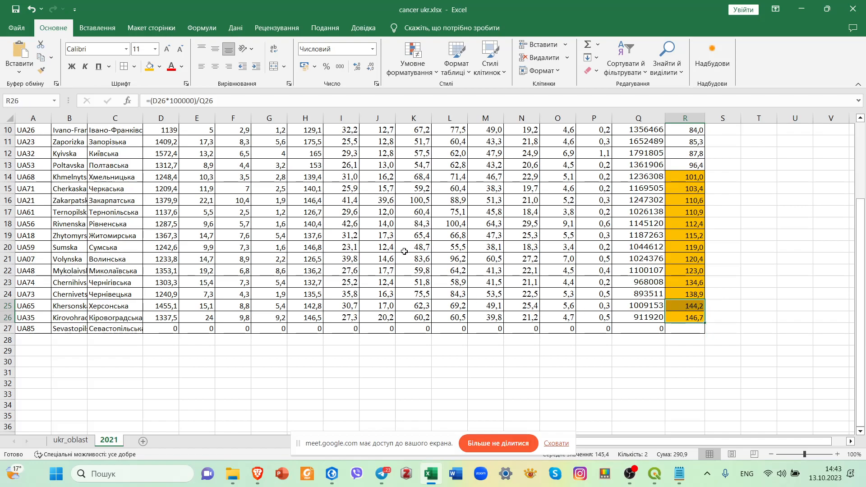
click(161, 69)
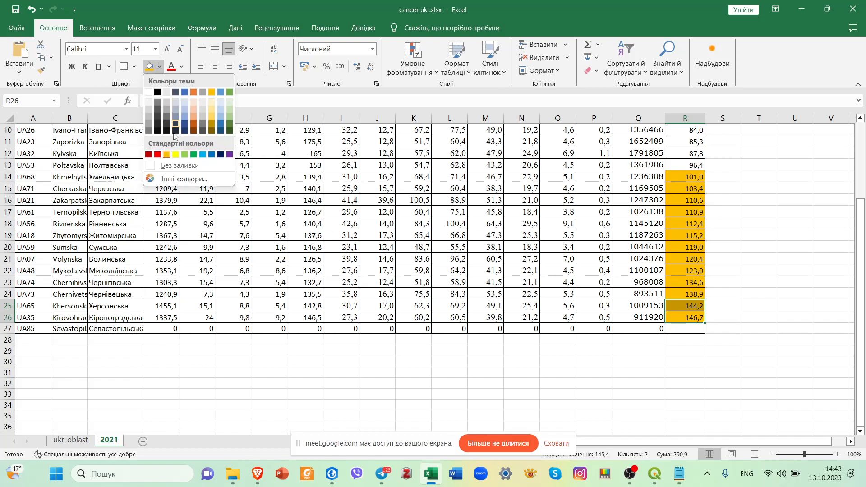
click(158, 154)
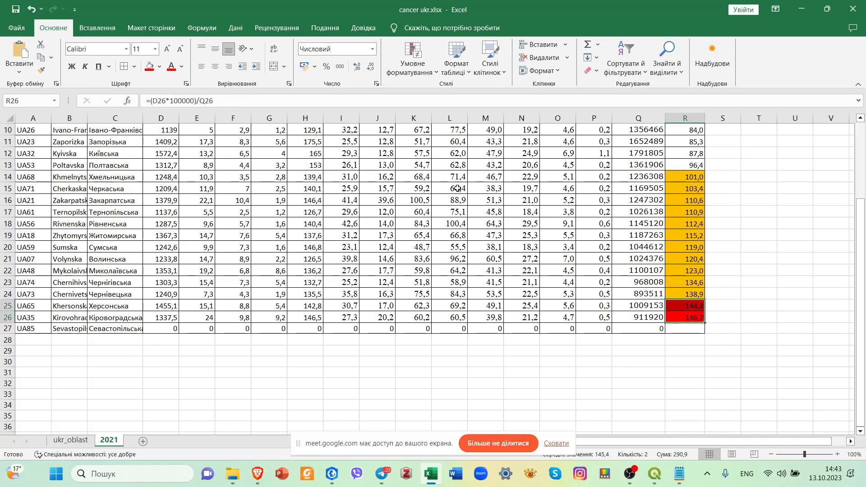
click(685, 271)
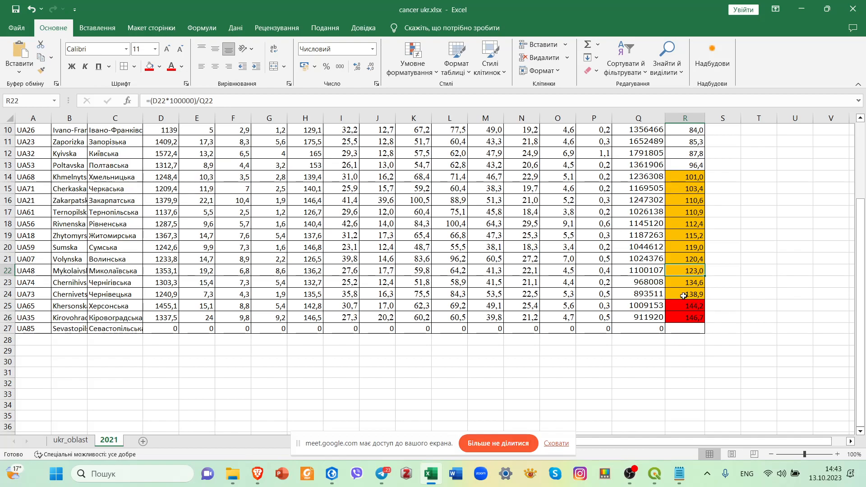
click(119, 310)
click(120, 318)
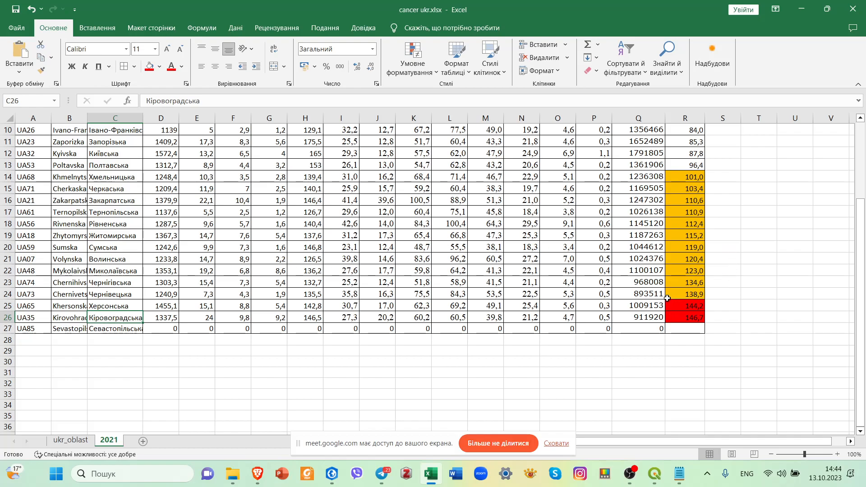
Fill death rate cells R21 through R24 with a darker gold shade.
drag(686, 259, 683, 295)
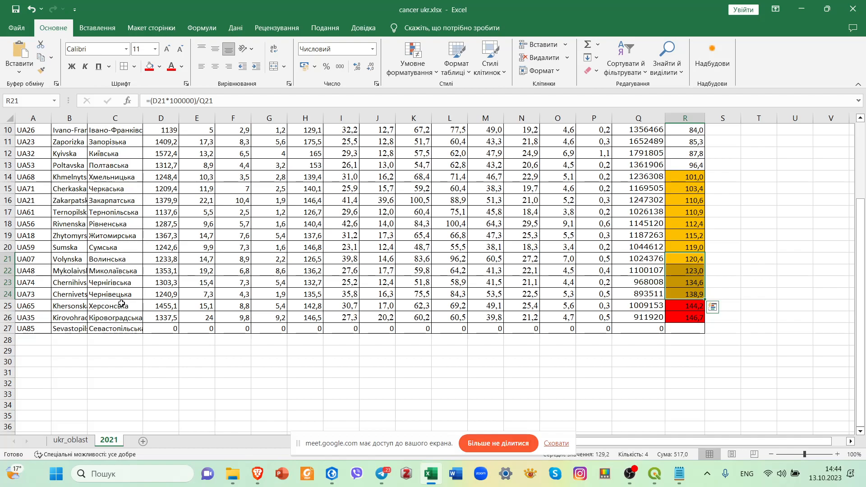
click(159, 67)
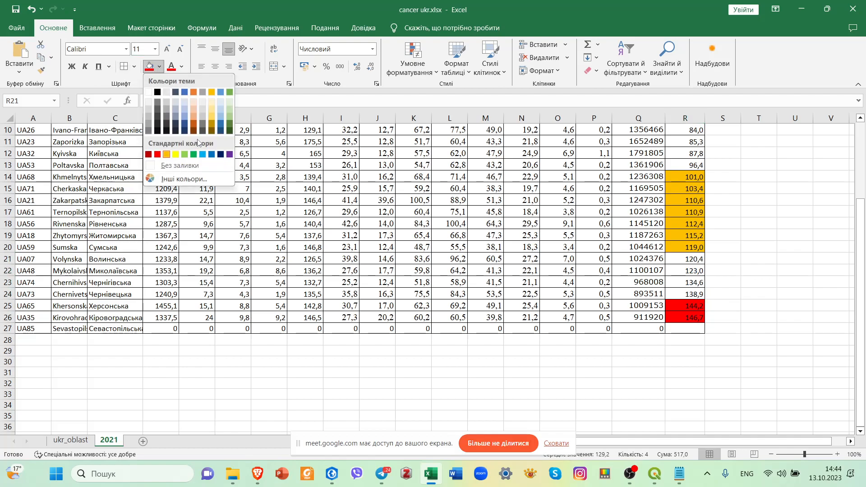
click(212, 126)
click(724, 188)
Fill death rate cells R7 through R13 with a lighter gold shade.
click(690, 247)
drag(691, 246, 688, 177)
scroll(741, 188, up, 2)
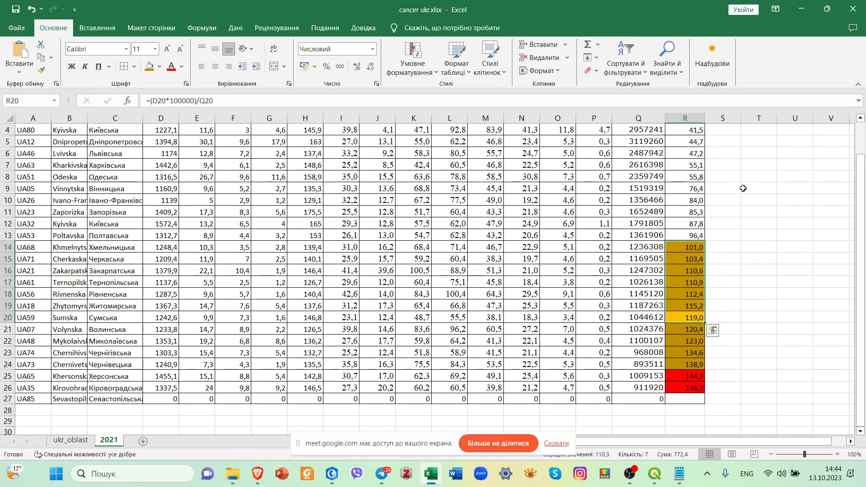
scroll(744, 189, up, 1)
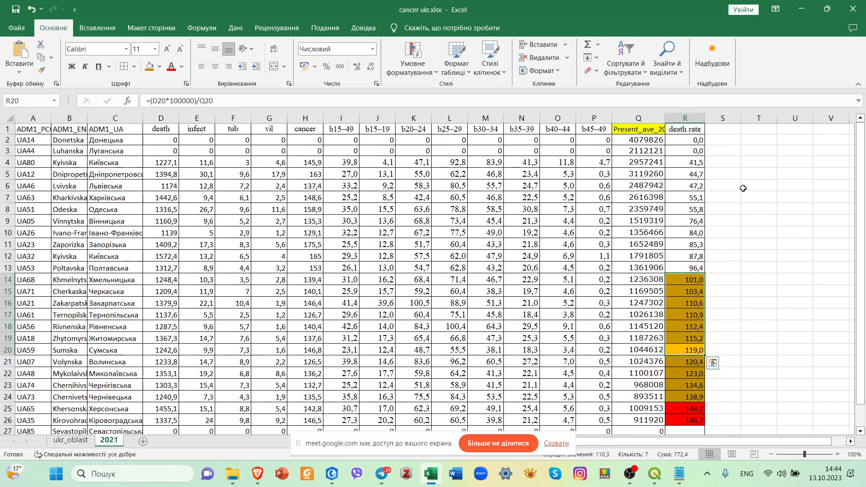
drag(682, 268, 683, 198)
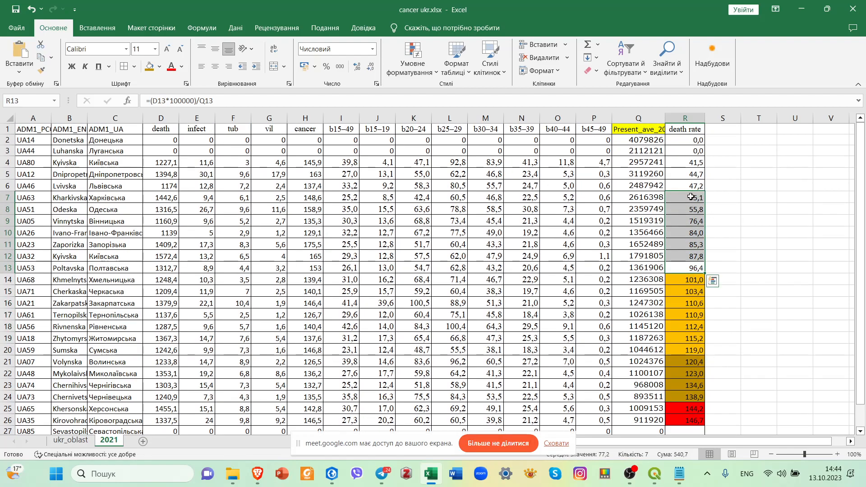
click(159, 67)
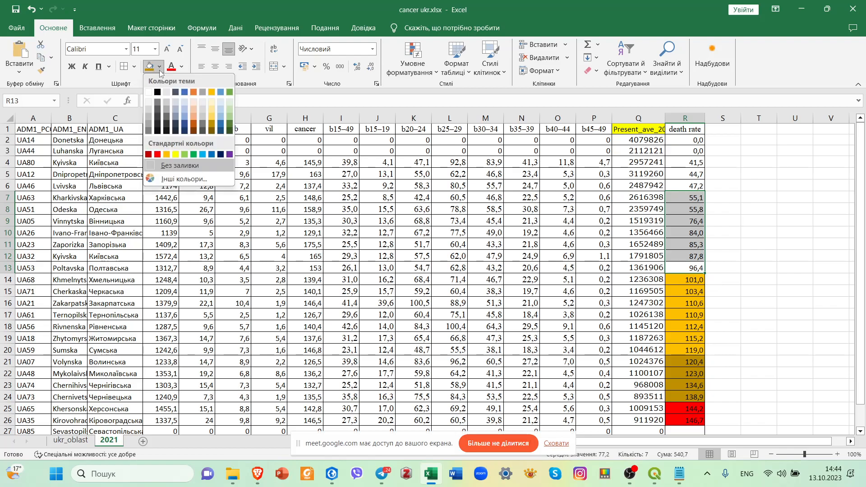
click(211, 117)
Fill death rate cells R4 through R6 with the lightest gold shade.
drag(694, 163, 695, 185)
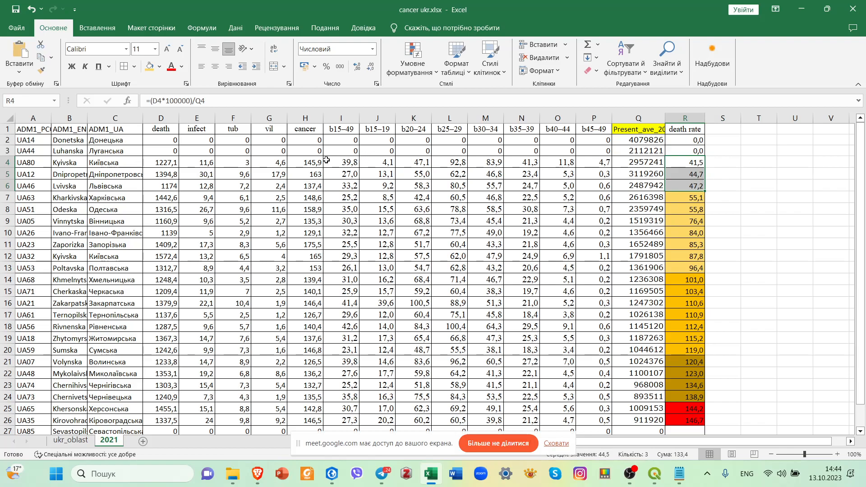
click(160, 66)
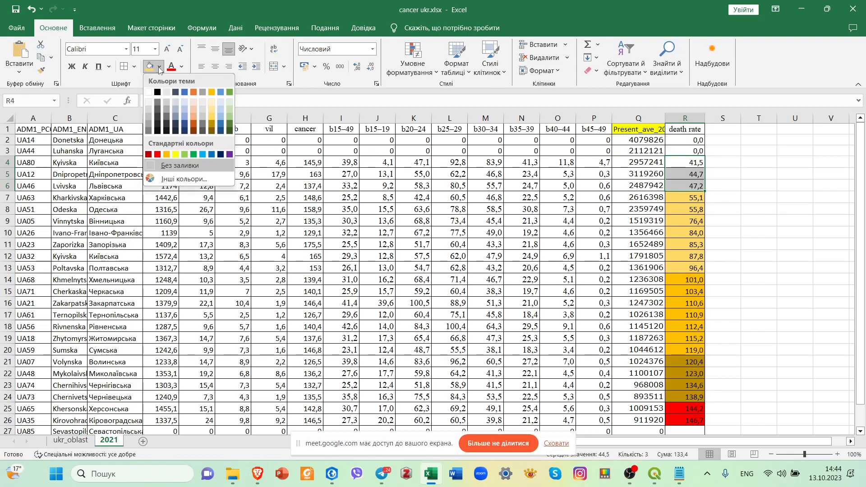
click(212, 101)
click(795, 197)
Examine the region codes and names in rows 4 through 6, which have the lightest death rate fill.
drag(119, 163, 118, 183)
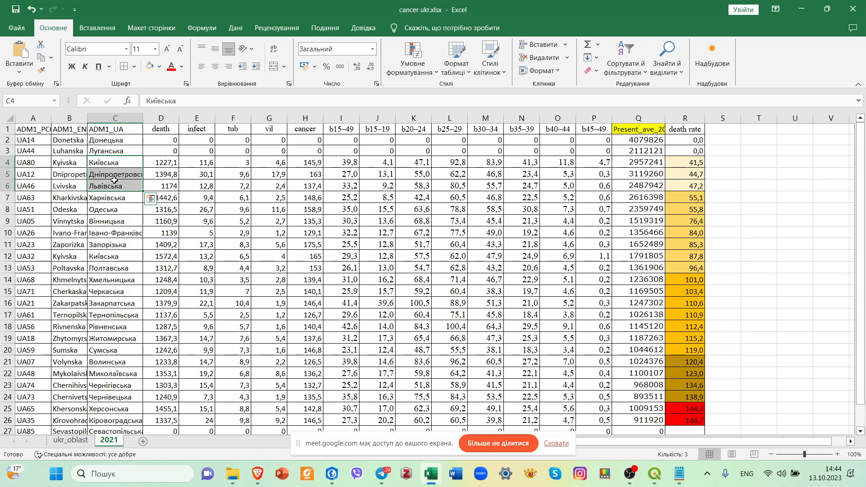
click(115, 167)
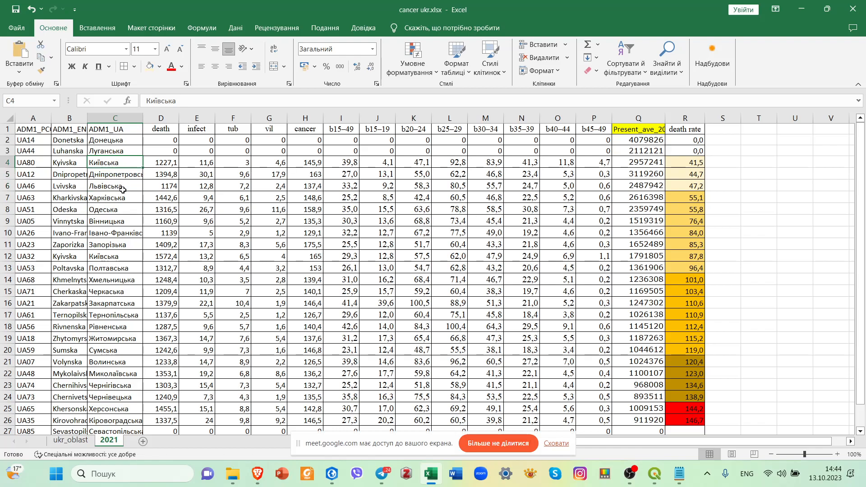
scroll(122, 189, down, 4)
scroll(122, 189, up, 4)
double_click(120, 163)
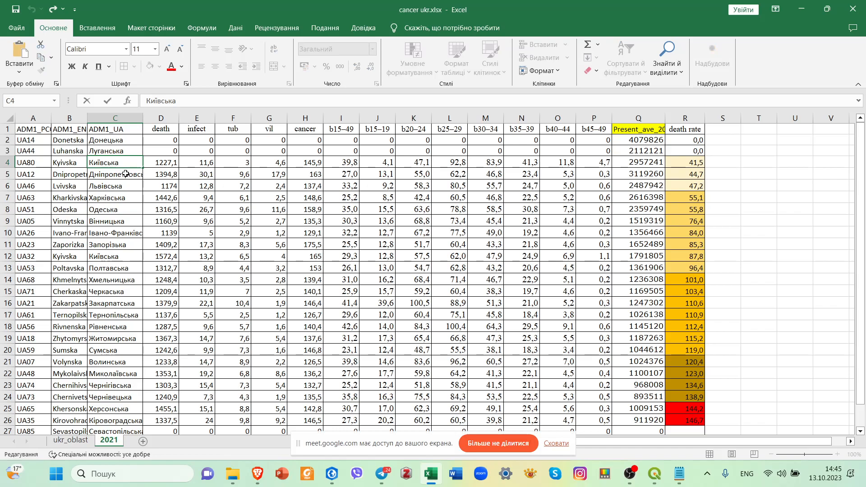
key(Escape)
click(24, 165)
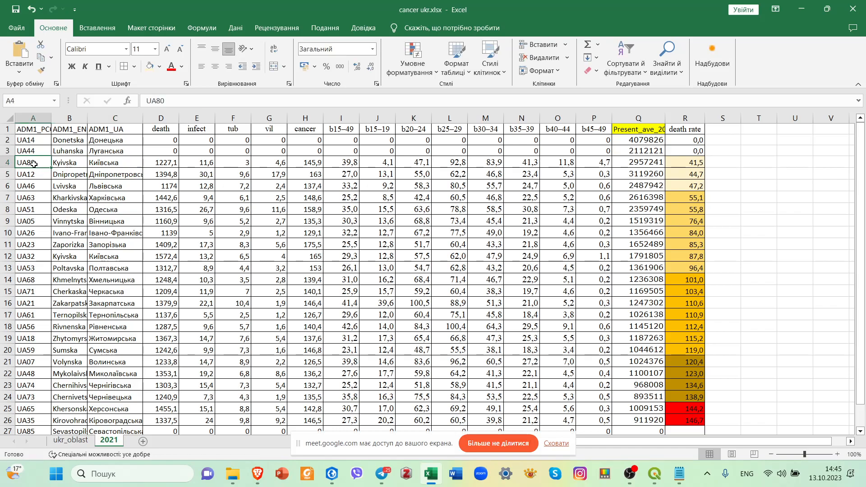
click(81, 174)
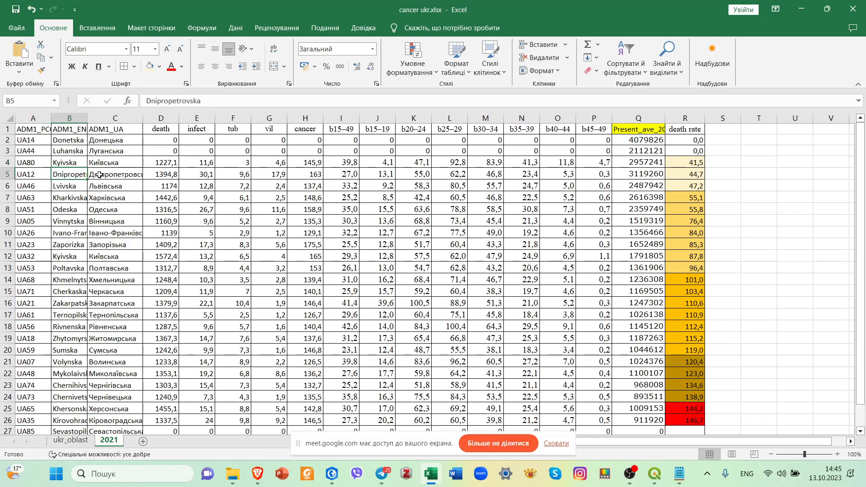
click(112, 176)
drag(74, 187, 117, 187)
click(745, 174)
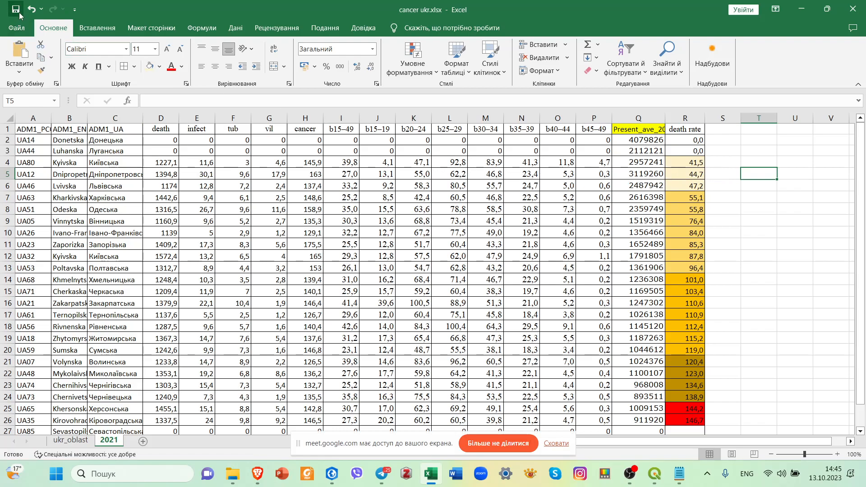
click(714, 207)
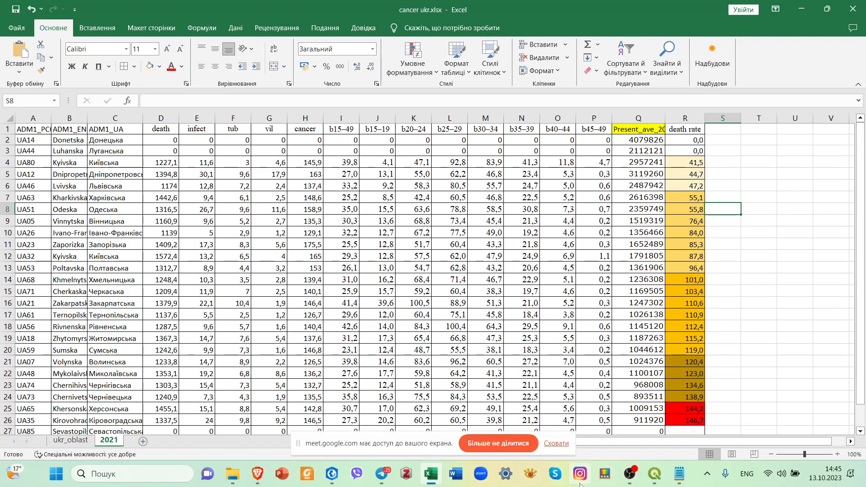
Switch to QGIS, narrow the layer list and show the graduated copy of the ukr_admbnda_adm1_sspe_20230201 layer.
click(655, 474)
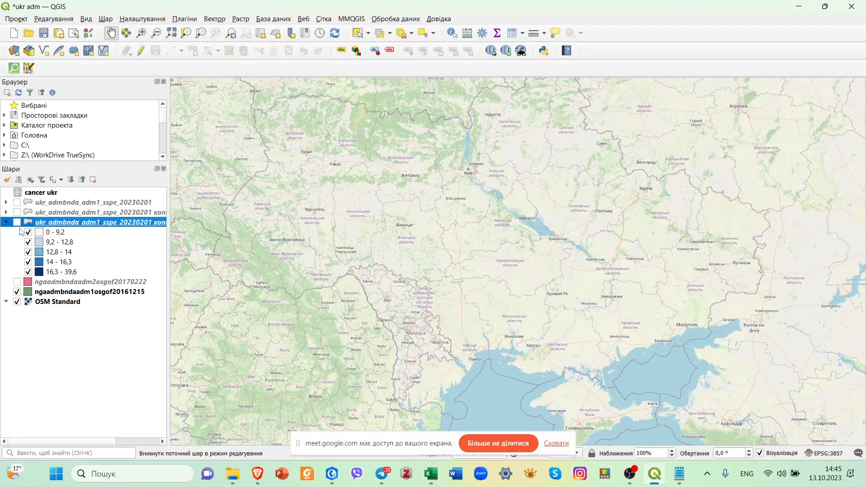
drag(170, 218, 145, 218)
click(17, 223)
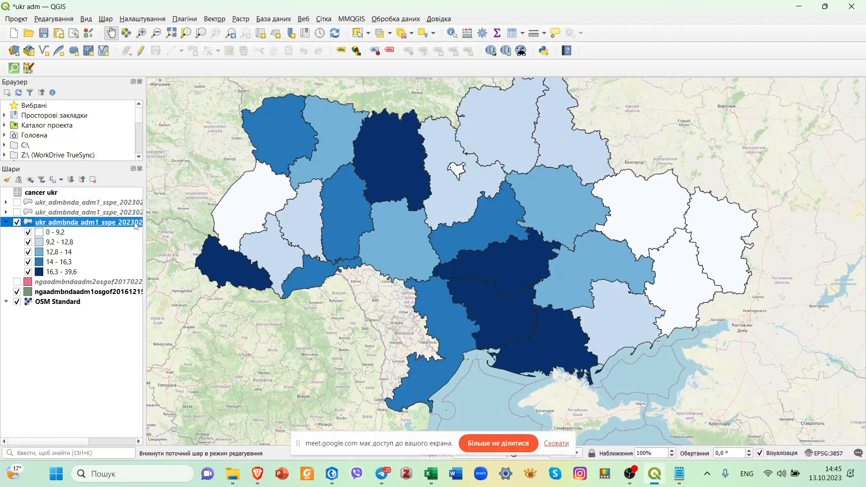
Open the expression editor for the graduated symbology value of the visible ukr_admbnda_adm1_sspe_20230201 copy.
right_click(135, 225)
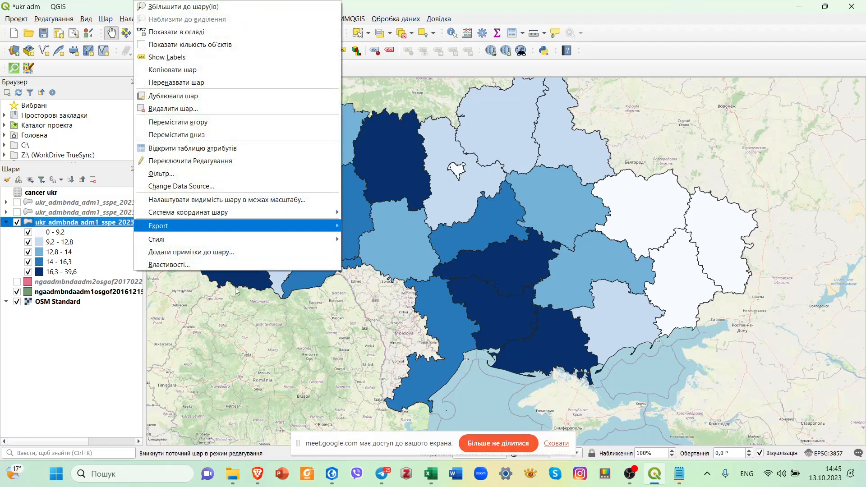
click(238, 265)
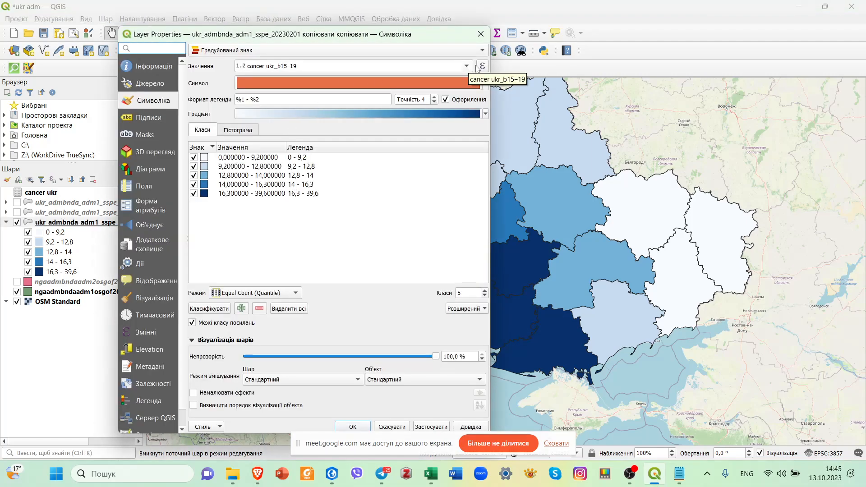
click(484, 69)
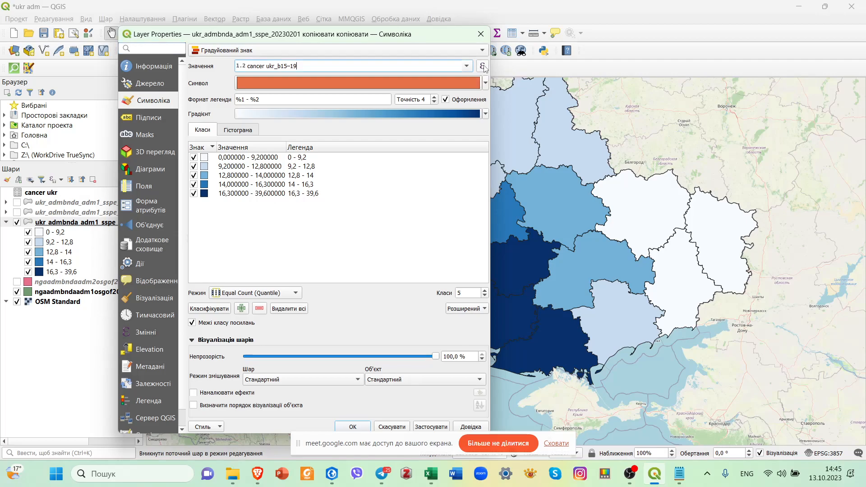
click(484, 69)
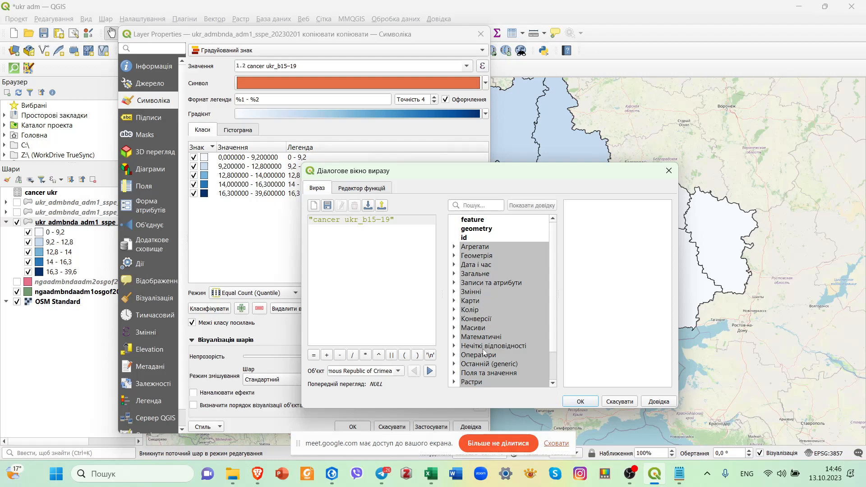
Replace the classification expression with the "cancer ukr_death" field.
scroll(524, 351, down, 1)
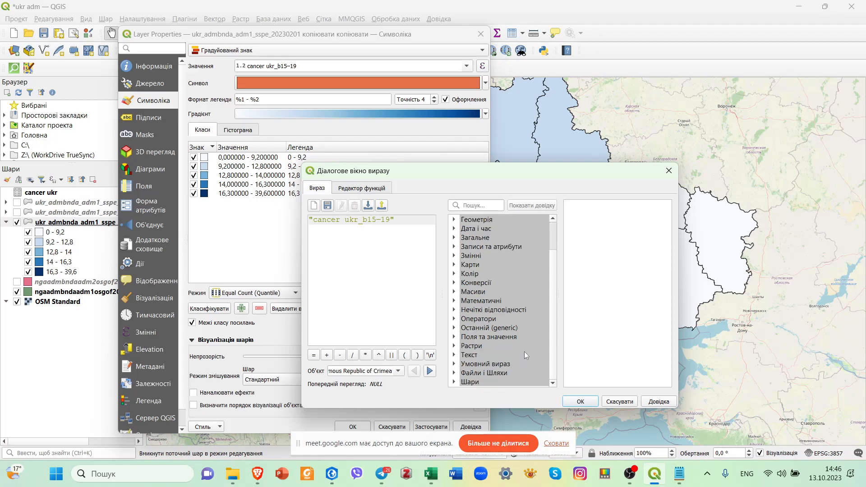
click(455, 336)
scroll(524, 338, down, 2)
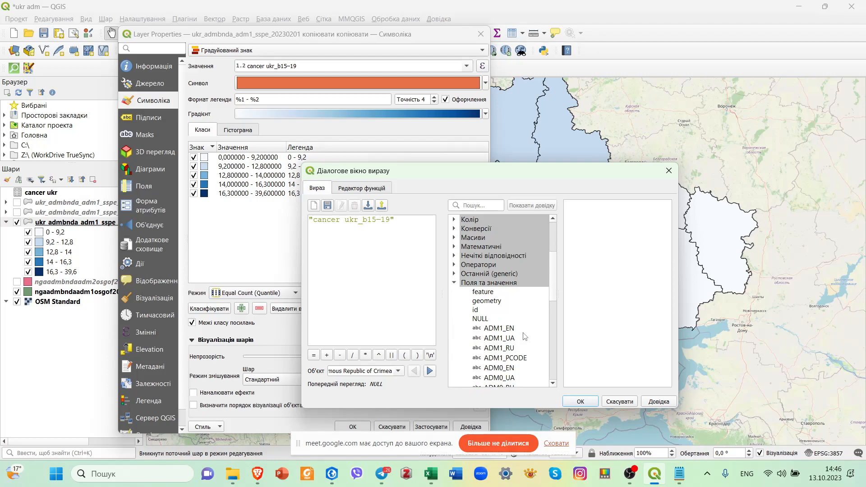
drag(396, 221, 308, 222)
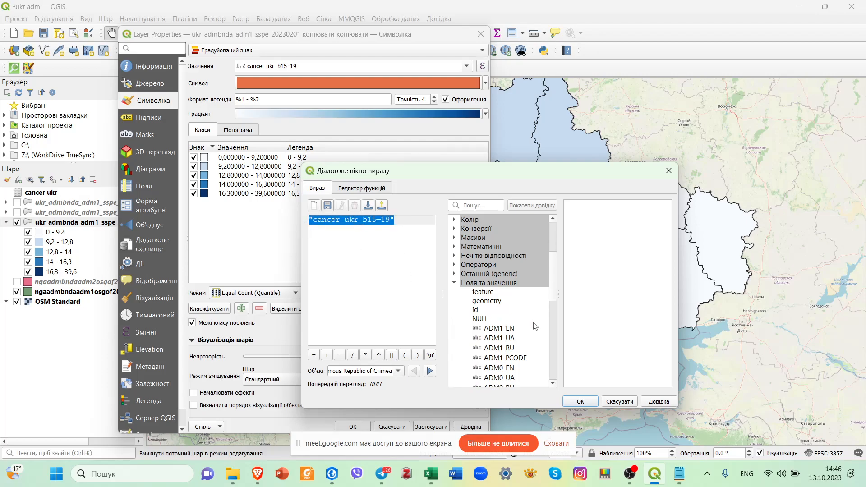
scroll(534, 340, down, 2)
scroll(535, 339, down, 4)
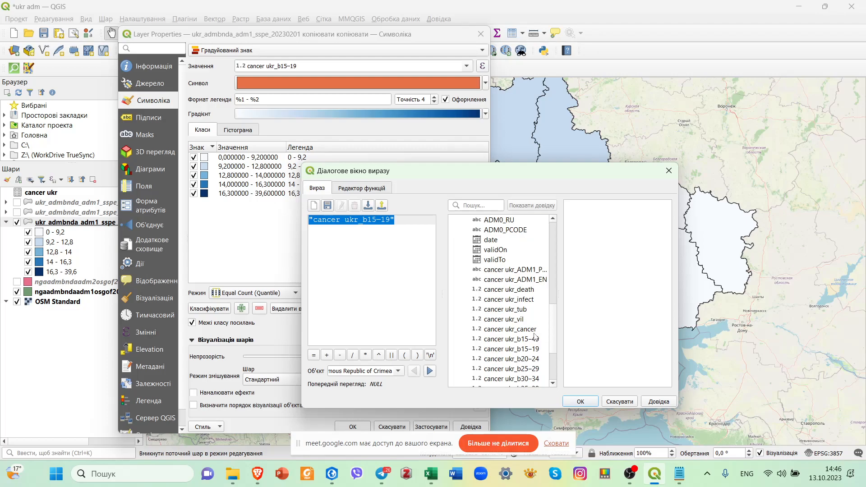
click(524, 294)
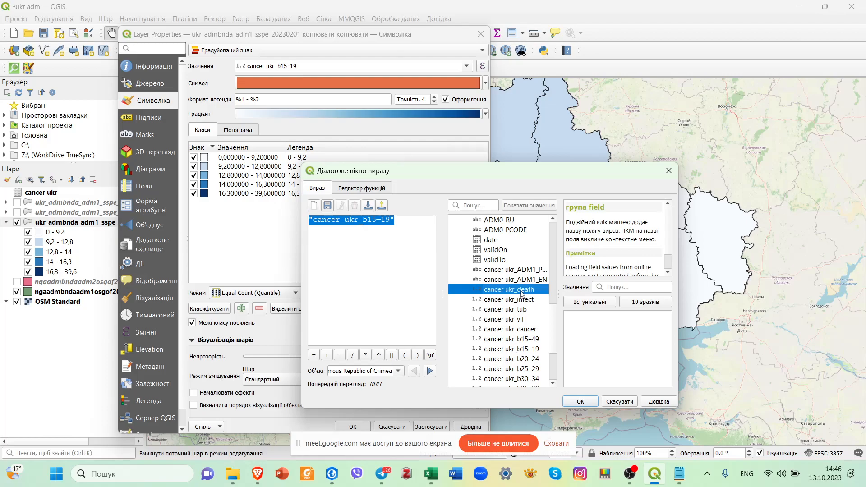
double_click(515, 294)
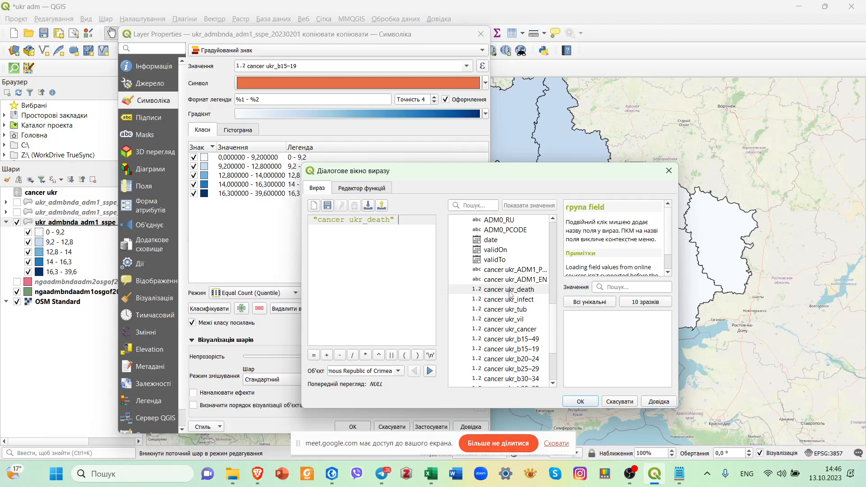
Extend the expression to multiply deaths by 100000 and divide by the "cancer ukr_Present_ave_2021" field.
text(*)
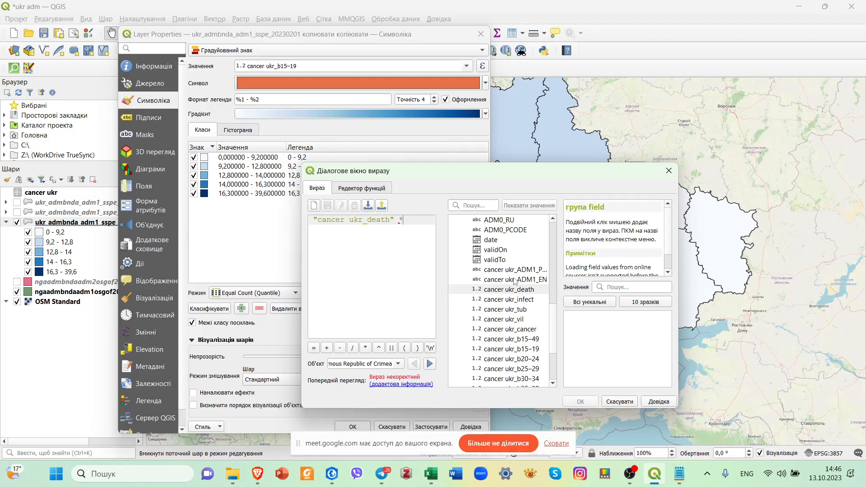
text(100)
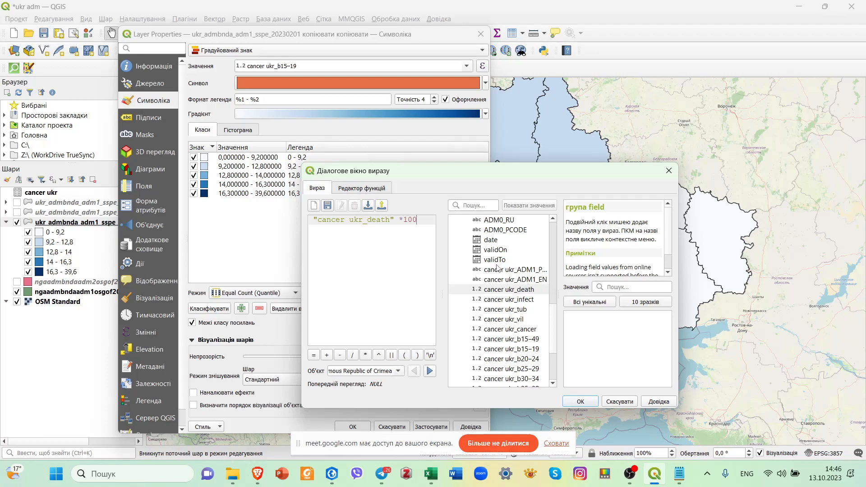
text(000/)
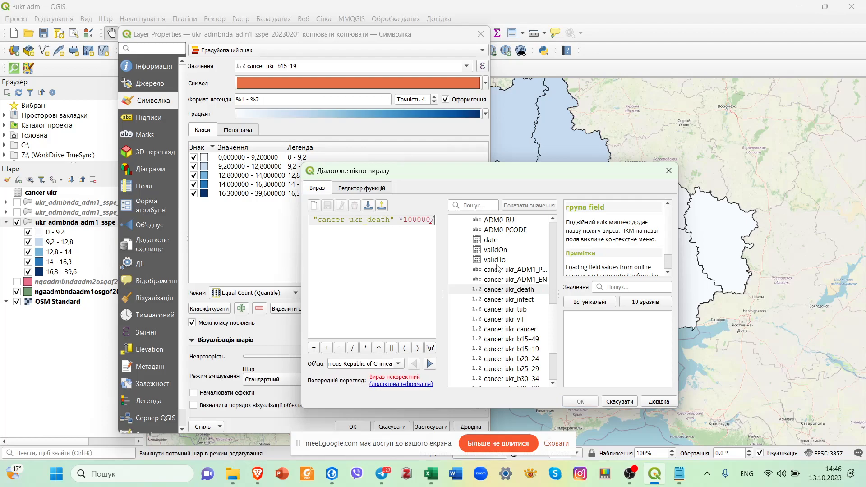
scroll(550, 359, down, 3)
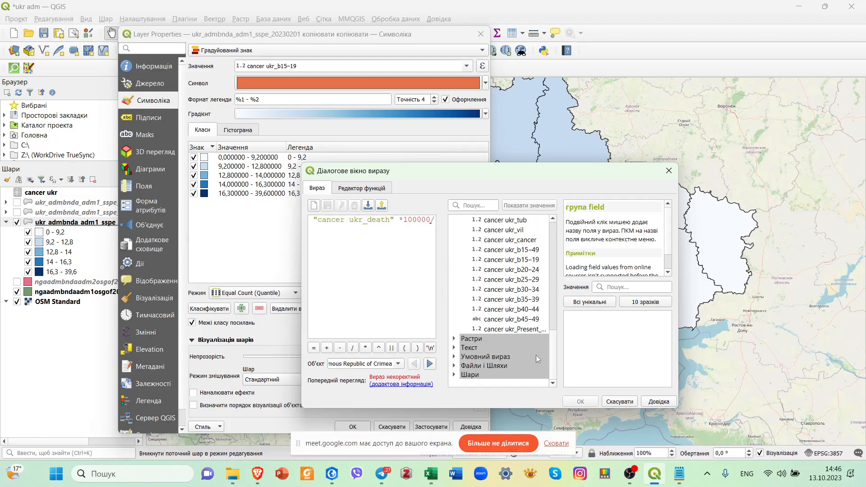
click(513, 330)
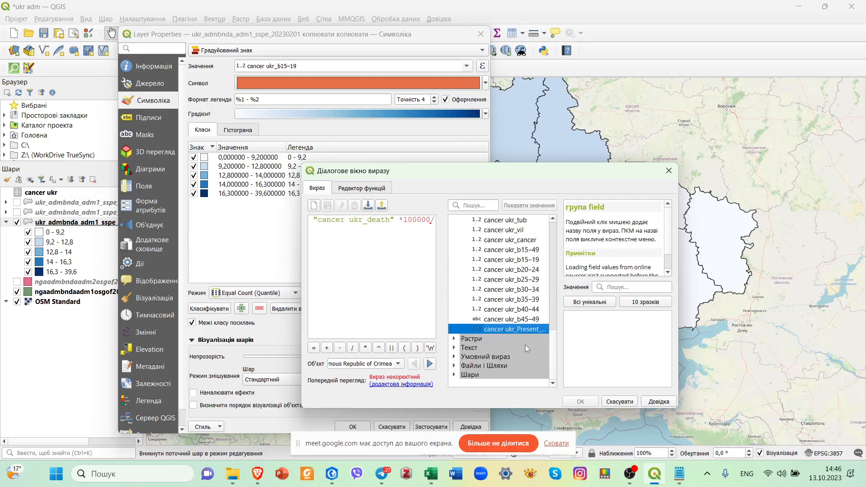
double_click(501, 329)
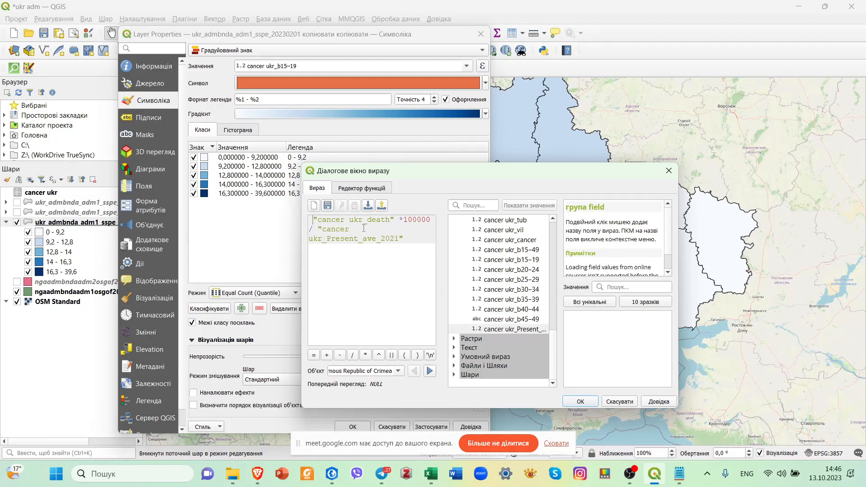
Enclose "cancer ukr_death" * 100000 in parentheses, accept the expression and reclassify the layer by it.
text(()
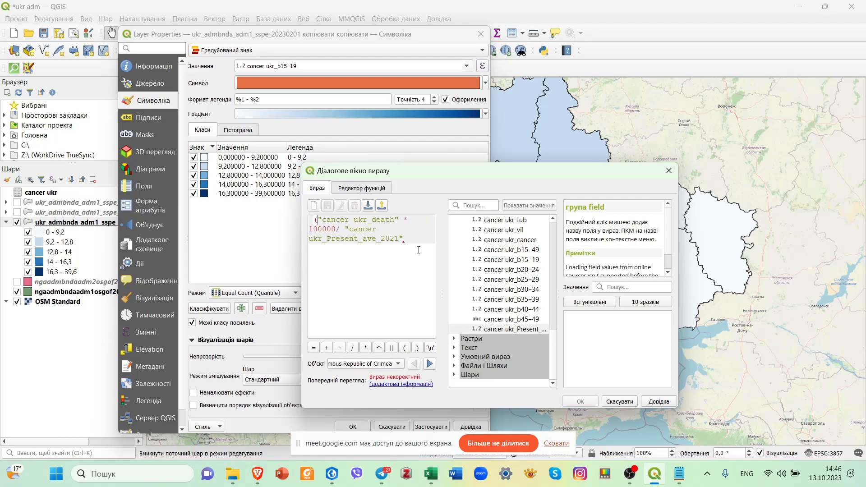
click(337, 229)
text())
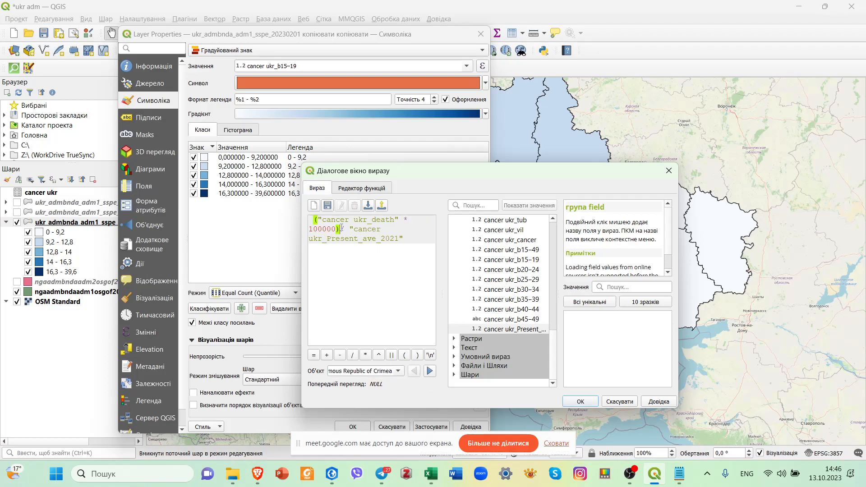
click(408, 238)
click(582, 401)
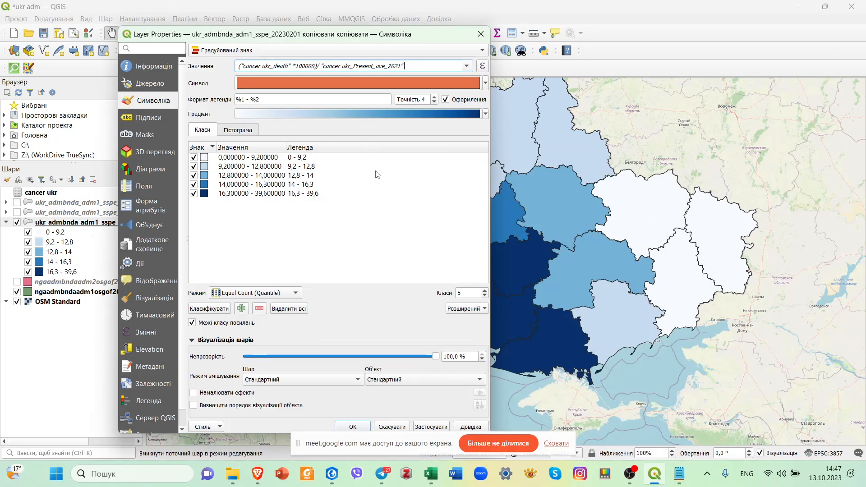
click(209, 309)
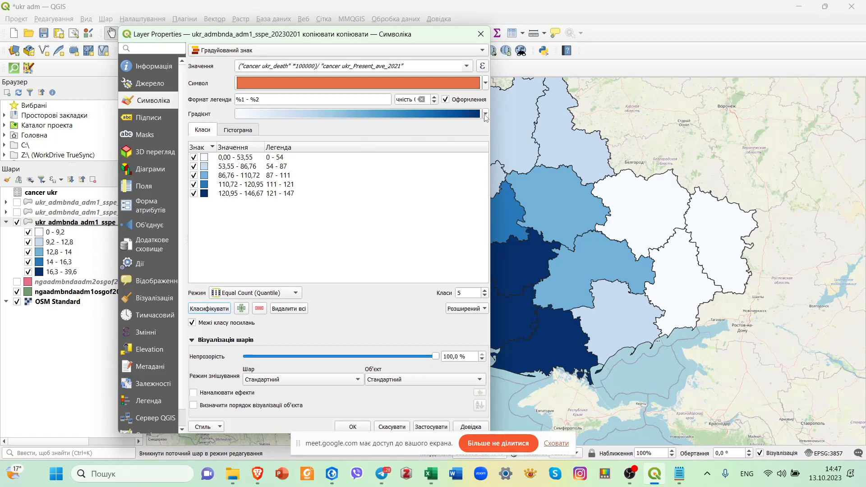
Try the RdPu color ramp on the death rate classes.
click(485, 115)
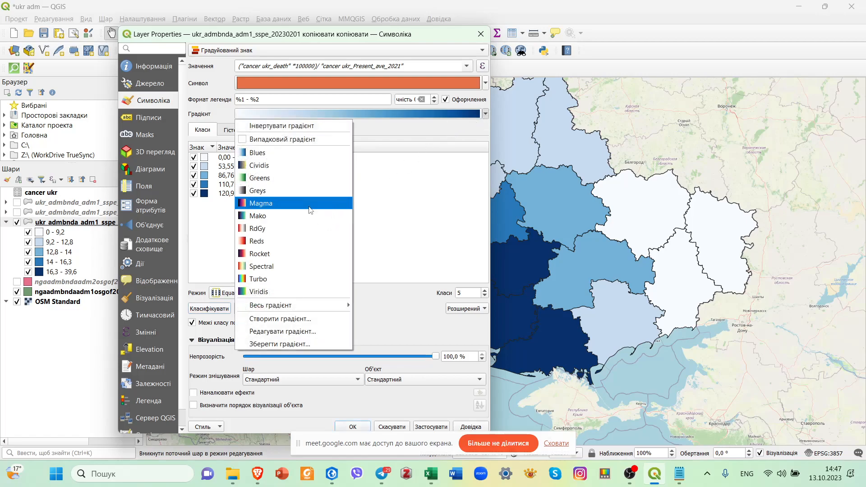
mouse_move(318, 309)
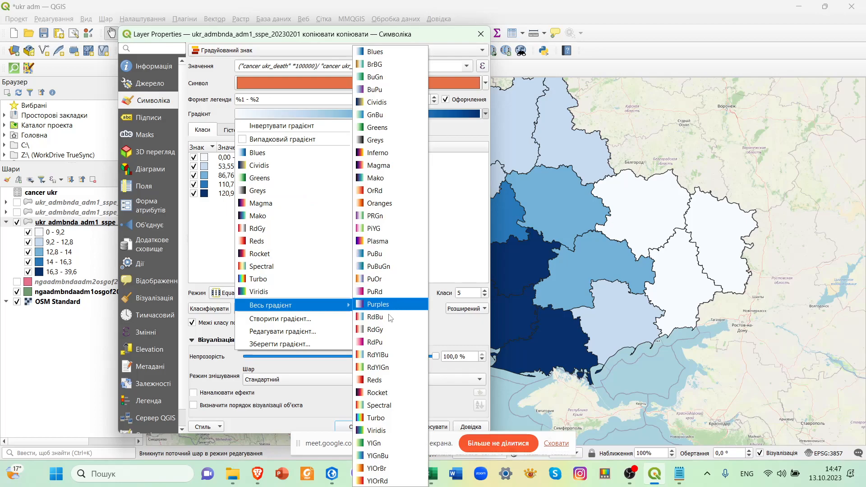
click(380, 342)
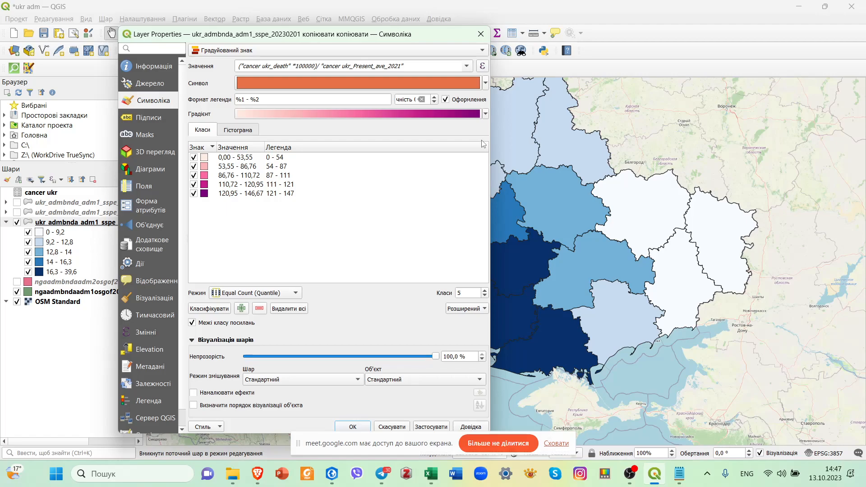
Apply the BuPu color ramp to the death rate classes.
click(485, 114)
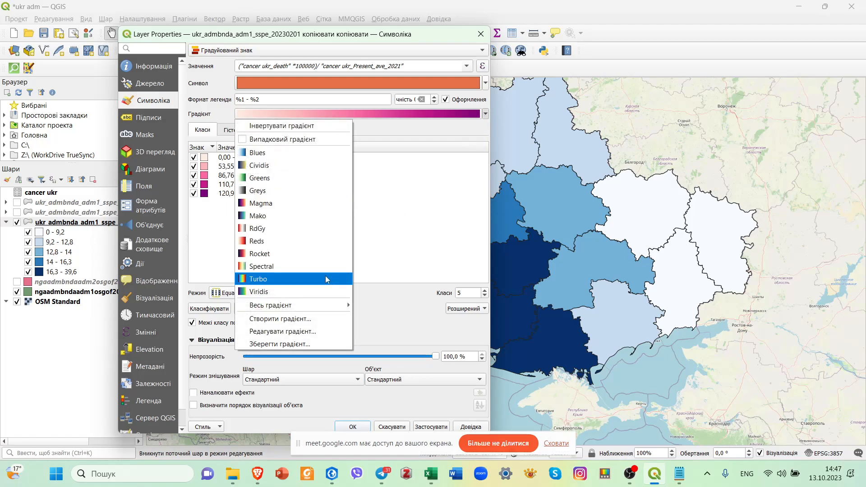
mouse_move(311, 310)
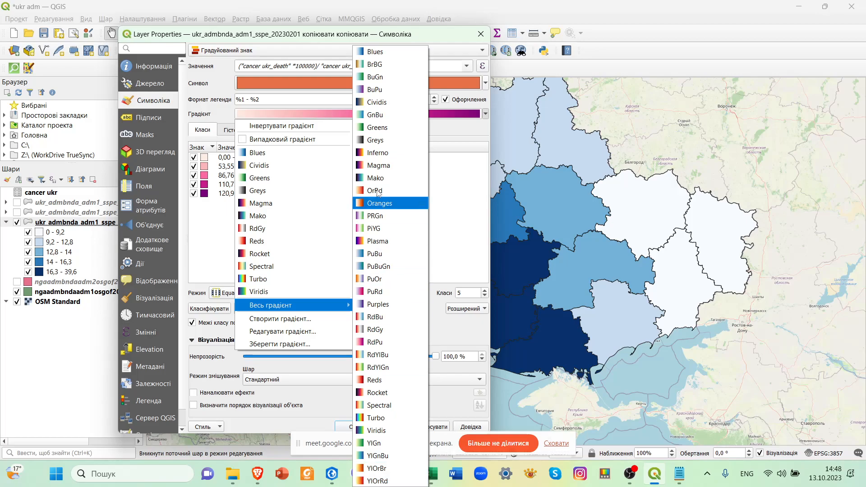
click(376, 90)
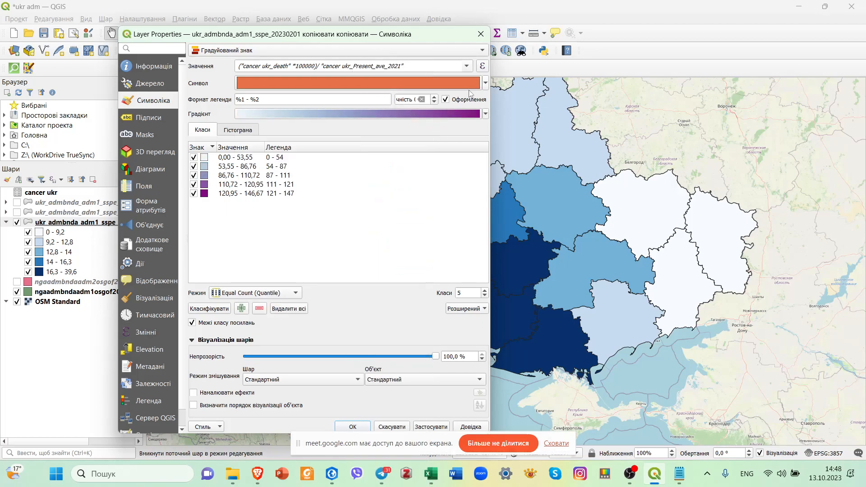
click(485, 115)
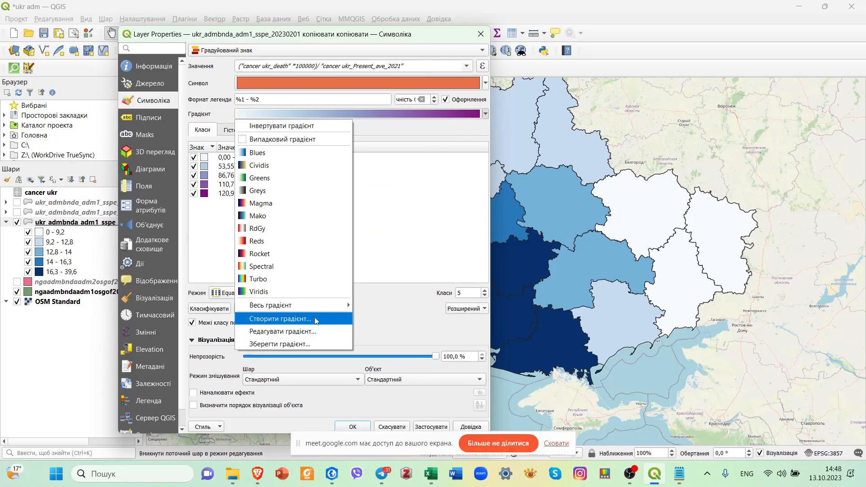
click(413, 246)
Set the lower bound of the highest death rate class to 140.
click(207, 195)
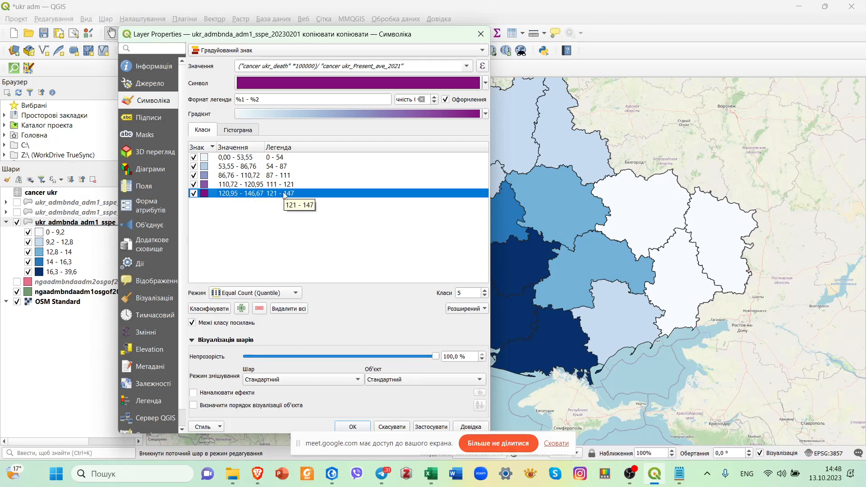
double_click(250, 194)
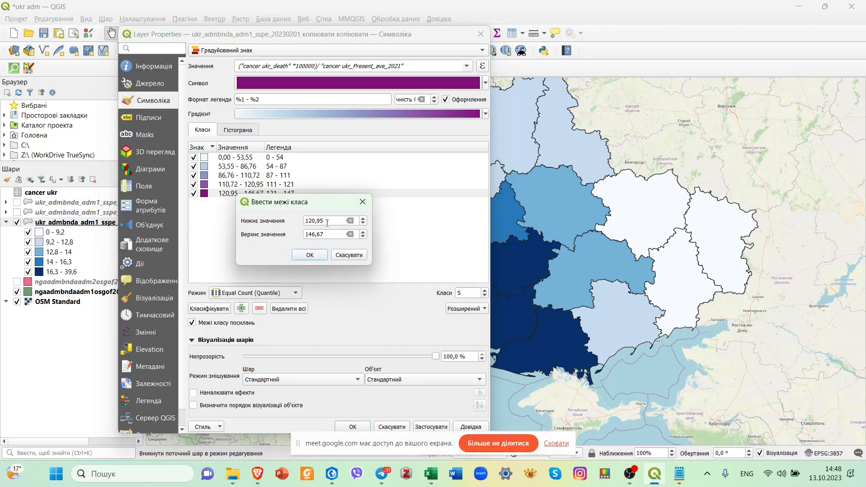
drag(309, 221, 327, 219)
text(40)
click(309, 255)
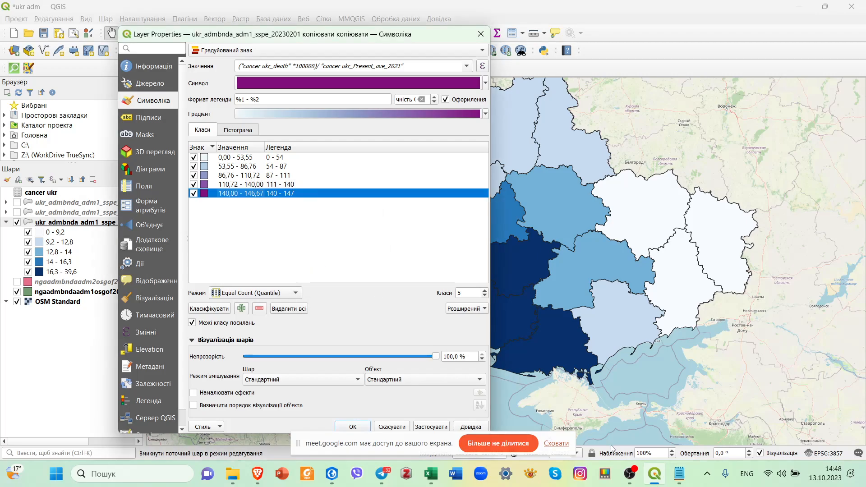
Switch to the cancer ukr workbook in Excel and examine the red and dark gold death rate groups, R25:R26 and R21:R24.
click(680, 474)
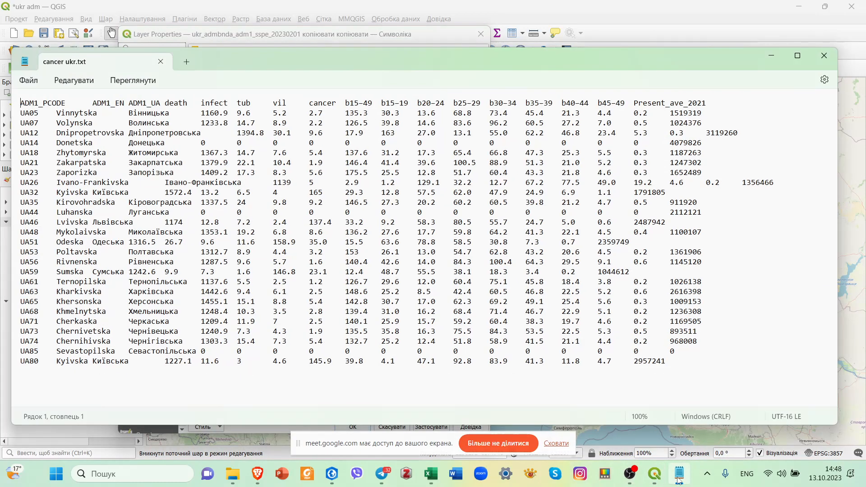
click(825, 56)
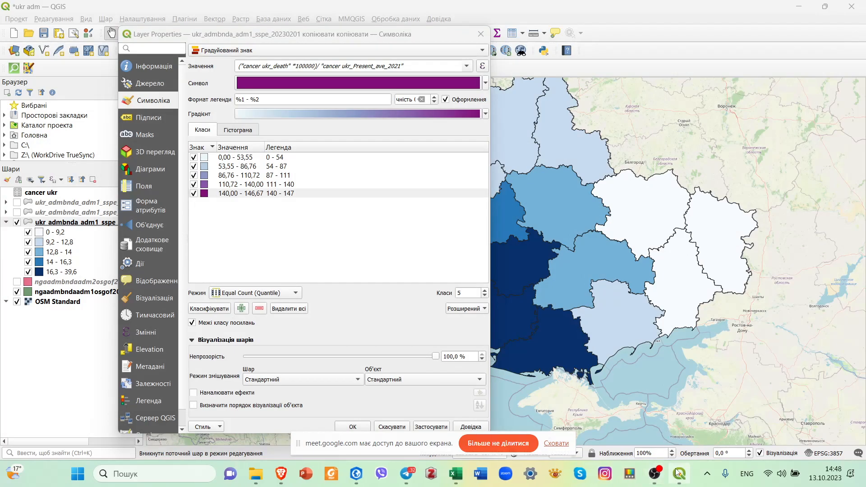
click(456, 474)
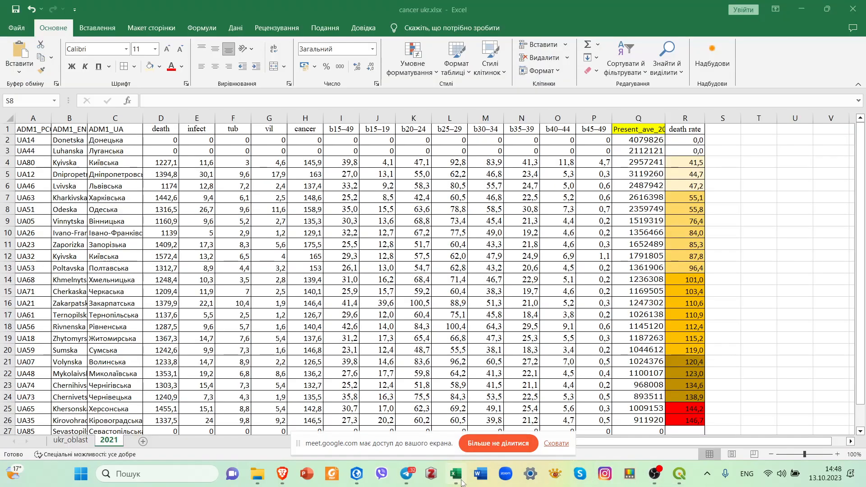
drag(679, 411, 682, 421)
click(739, 383)
drag(685, 363, 684, 398)
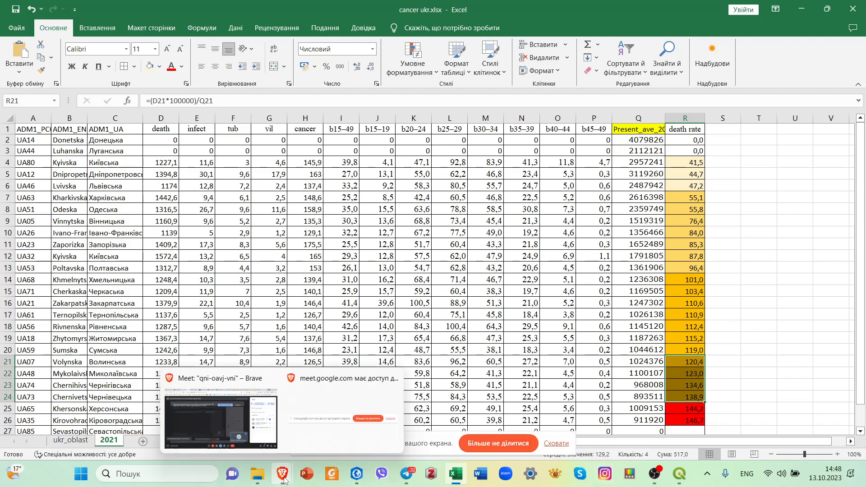
Switch back to QGIS and set the lower bound of the fourth death rate class to 120.
click(681, 479)
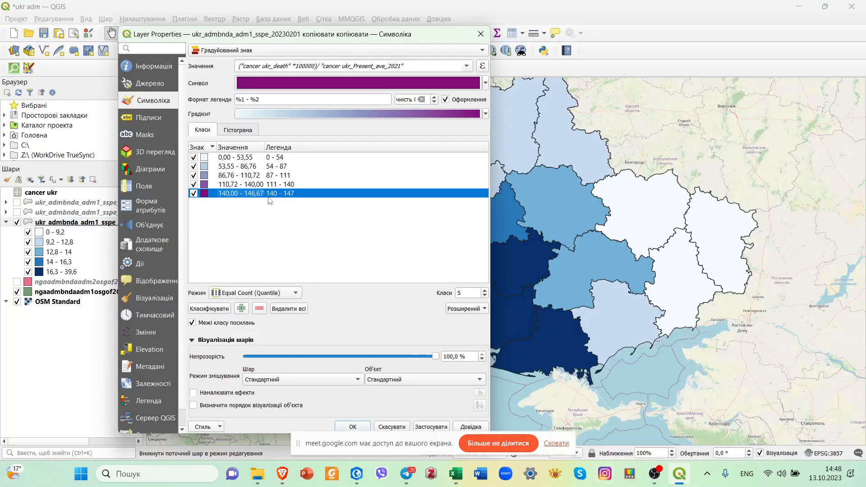
click(255, 185)
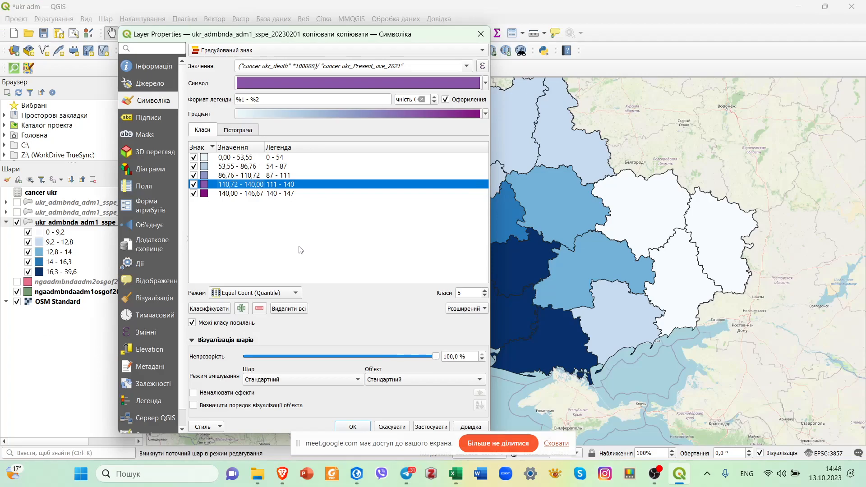
double_click(246, 185)
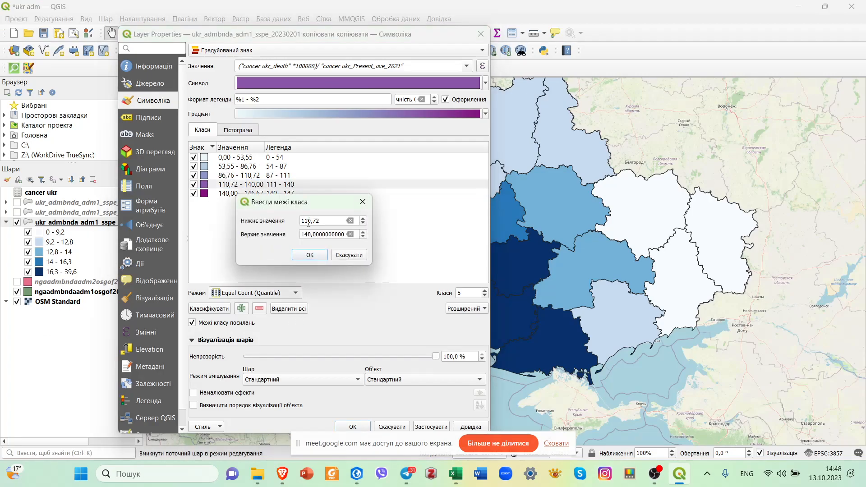
drag(305, 221, 320, 221)
text(20)
click(310, 255)
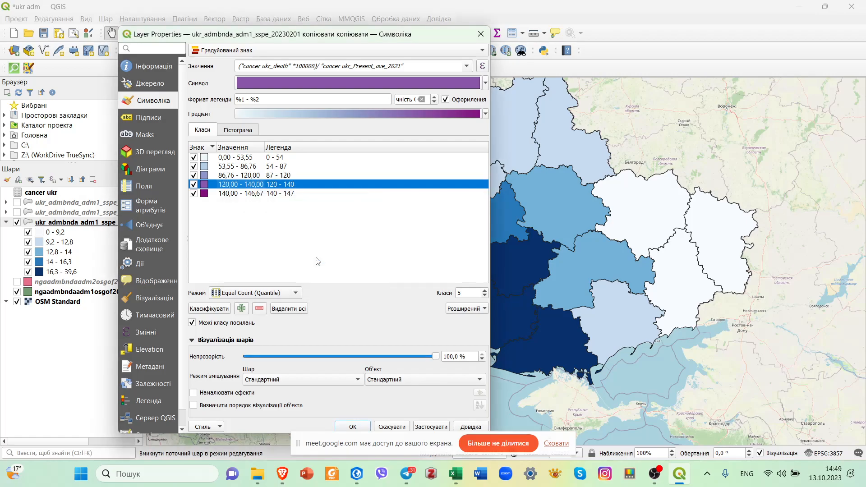
Set the lower bound of the third death rate class to 100.
click(300, 176)
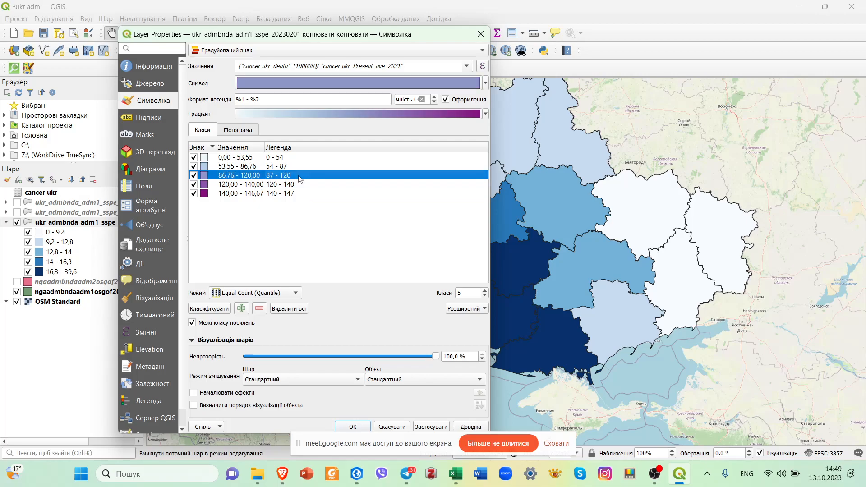
double_click(226, 180)
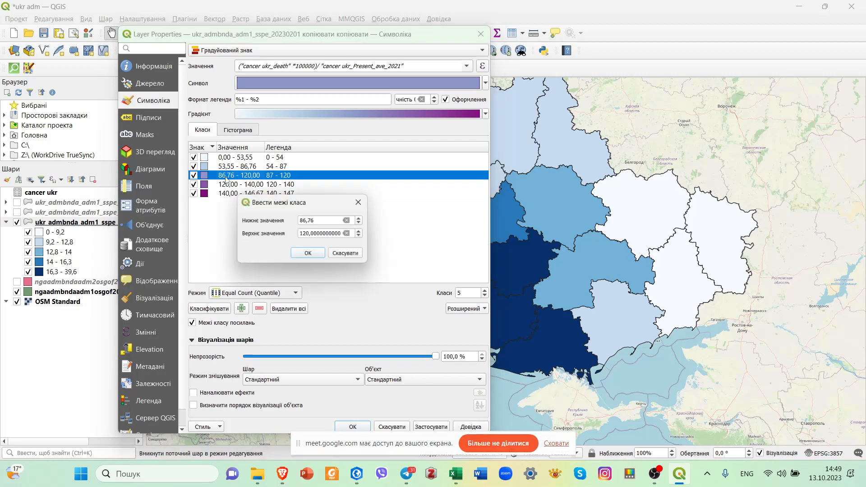
text(100)
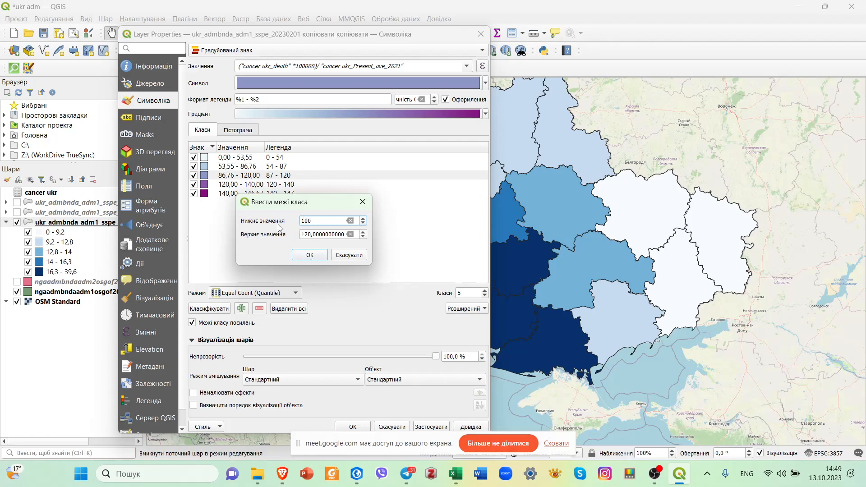
click(302, 251)
Set the lower bound of the second death rate class to 50.
click(272, 167)
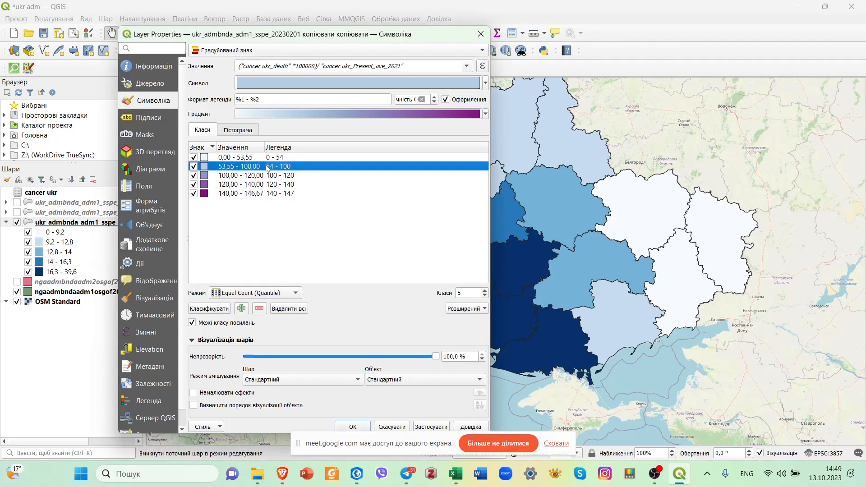
double_click(227, 167)
double_click(300, 222)
text(50)
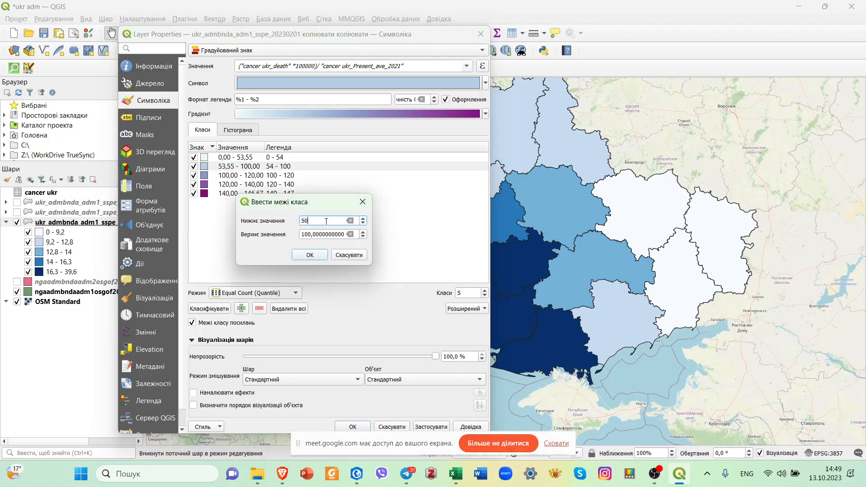
click(312, 255)
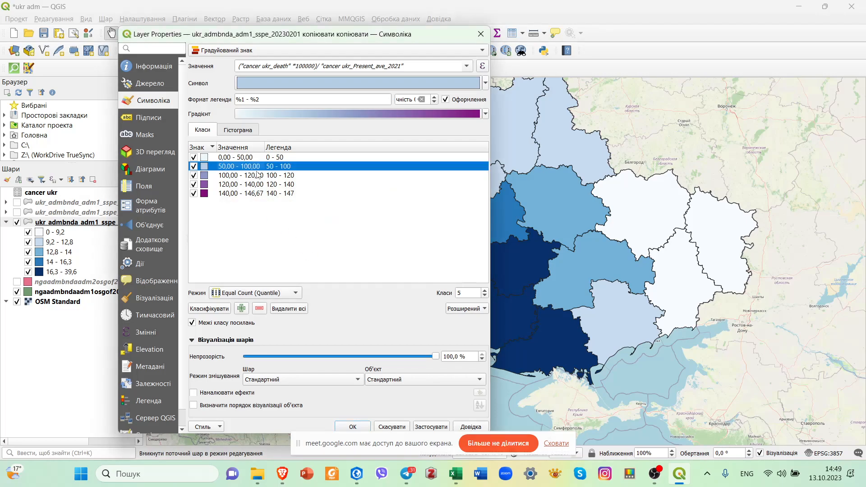
Apply the revised death rate classes to the regions layer and close its layer properties.
click(260, 159)
click(246, 168)
click(431, 429)
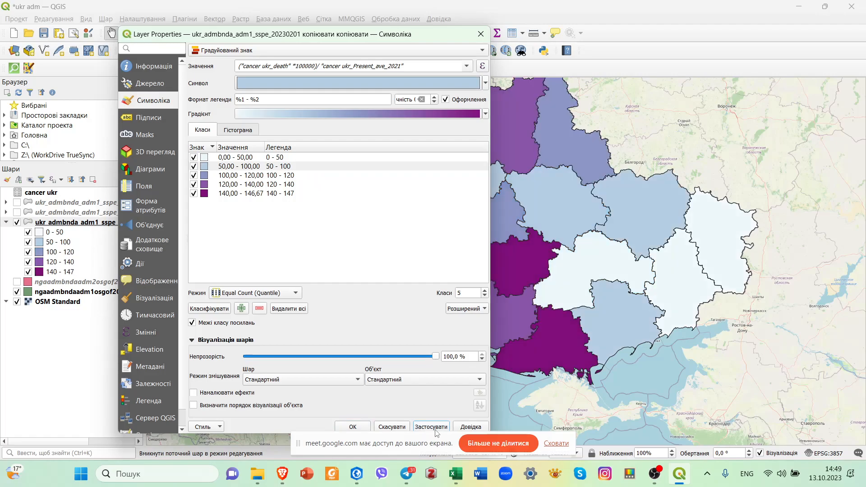
click(361, 426)
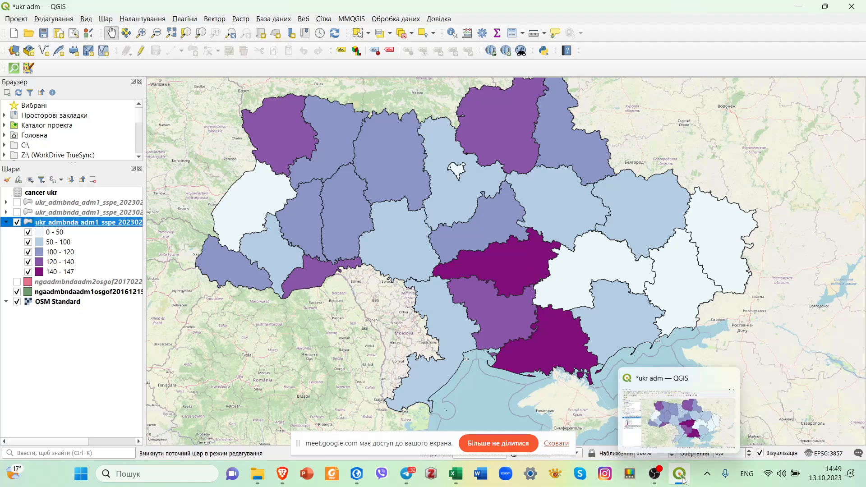
Check the color-graded death rate column in the cancer ukr workbook in Excel, and return to the QGIS map.
click(455, 474)
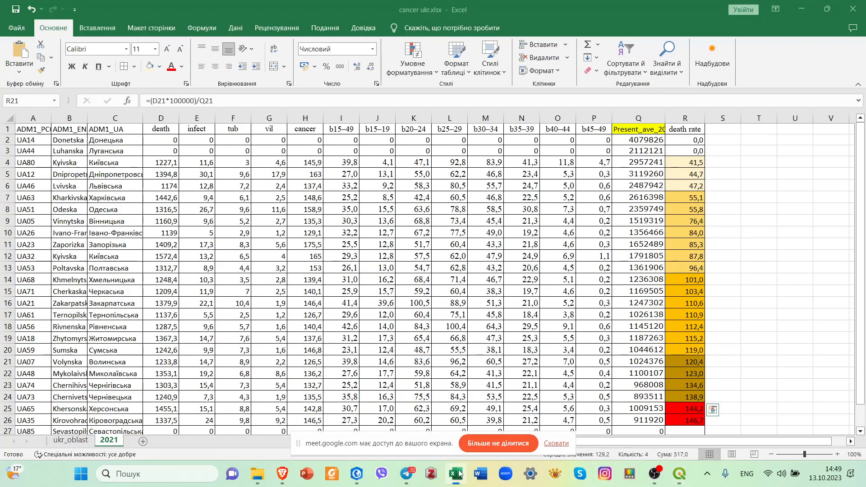
click(455, 474)
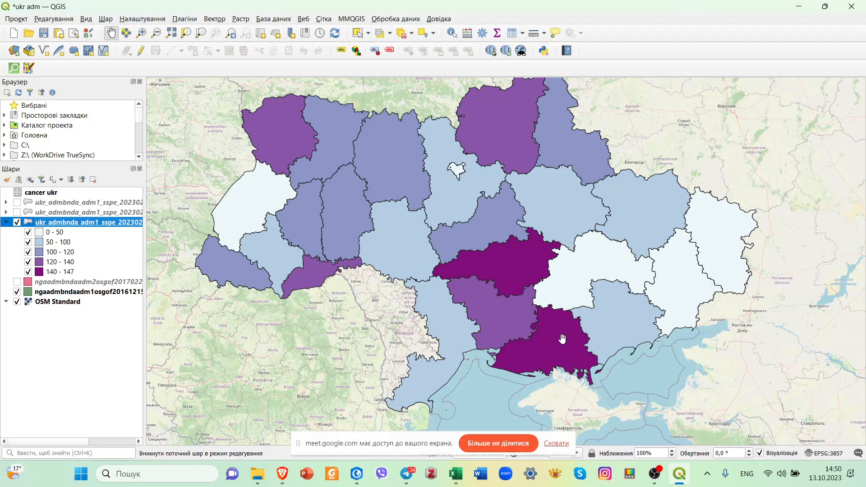
Rename the graduated regions layer to "death rate (numbre of deaths to 100 000 population)" and apply the change.
scroll(527, 233, down, 2)
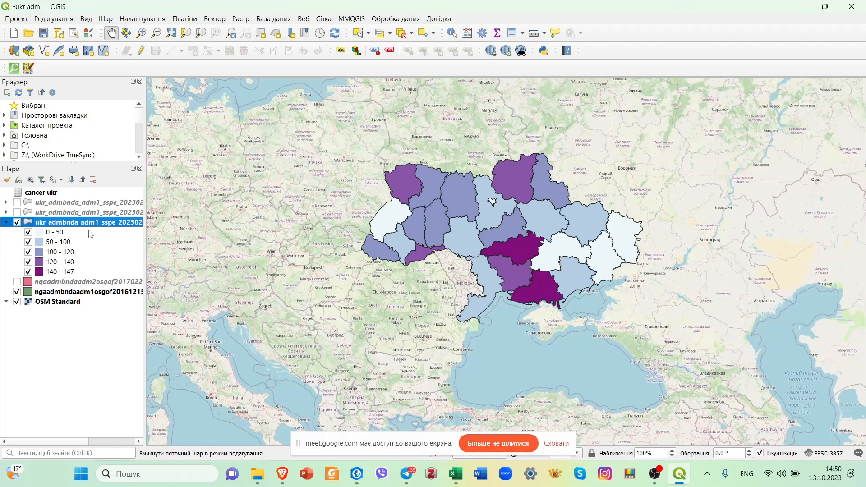
double_click(125, 226)
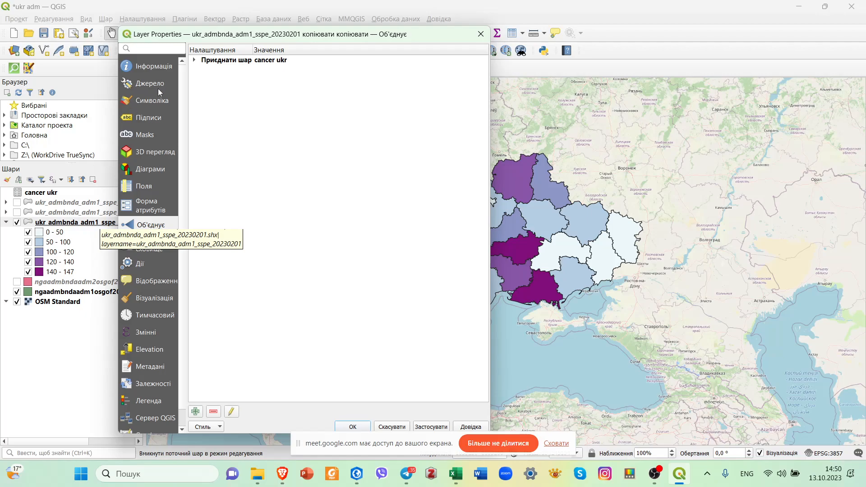
click(150, 84)
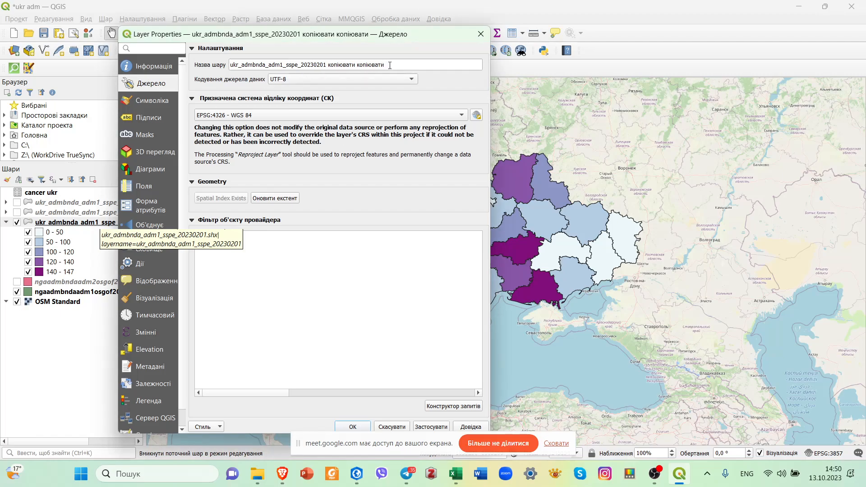
drag(390, 65, 230, 65)
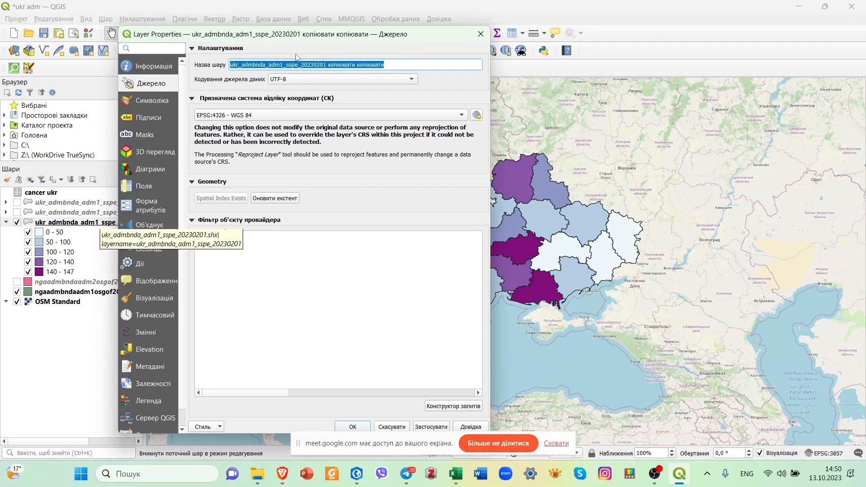
text(death)
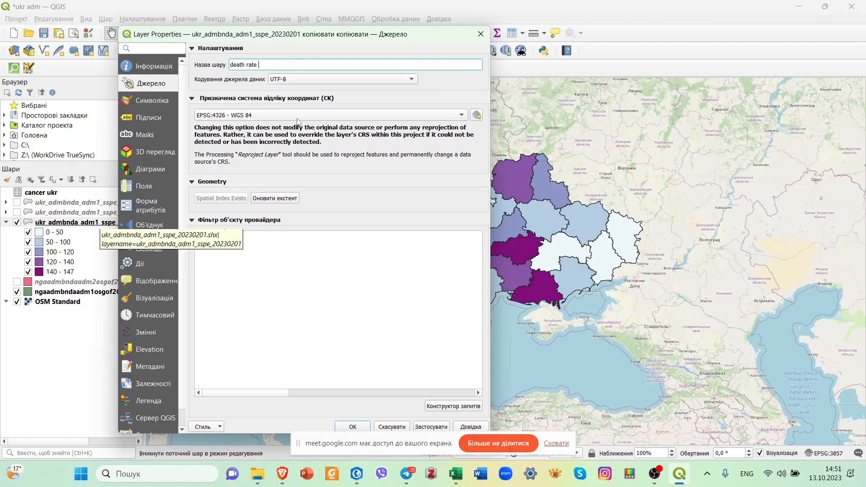
text(rate (numbre of deaths)
text(to 100 000 populat)
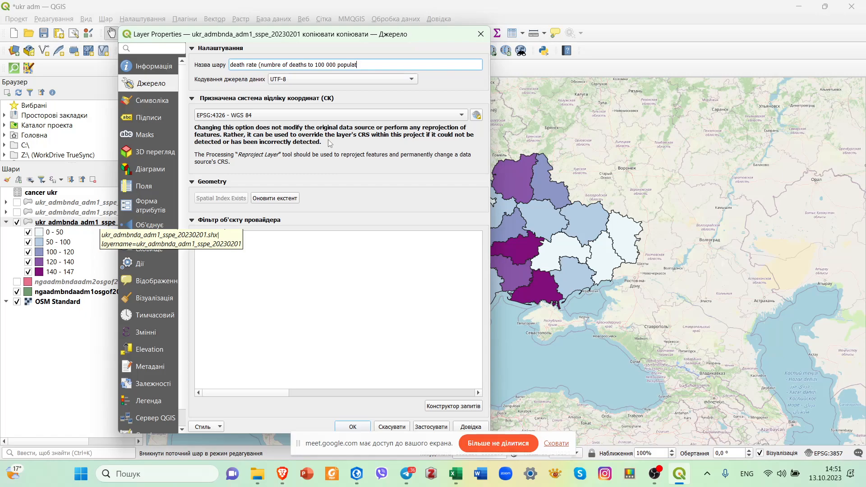
text(ion))
click(441, 430)
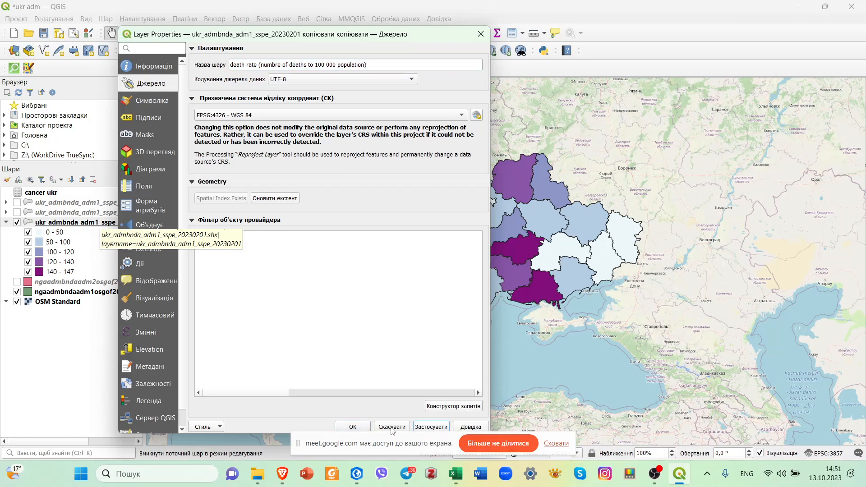
click(353, 427)
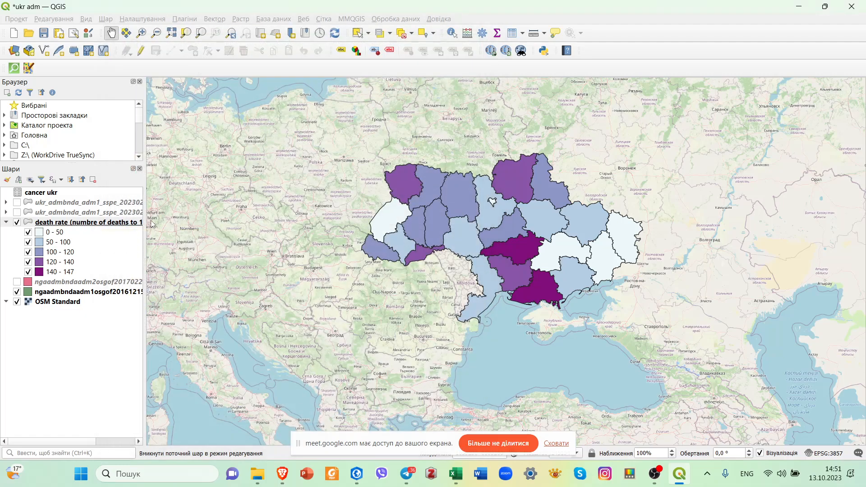
drag(145, 220, 167, 218)
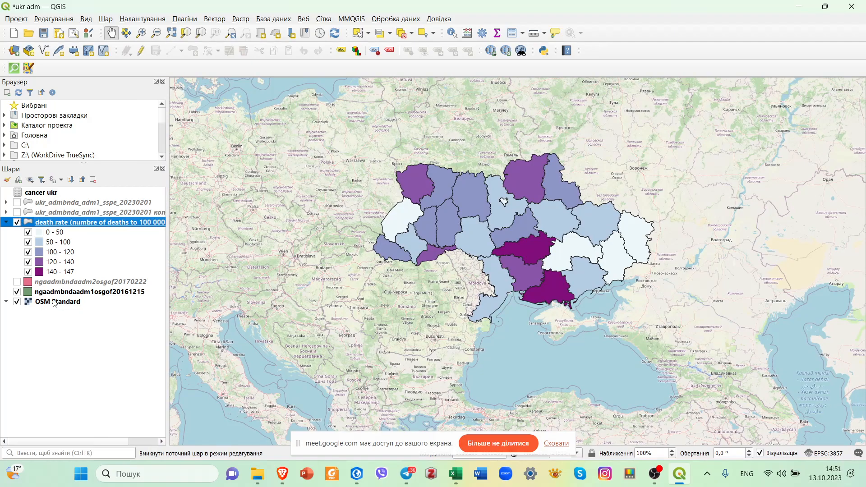
Hide the ngaadmbndaadm1osgof20161215 layer, and switch the OSM Standard base map off and on again.
click(17, 292)
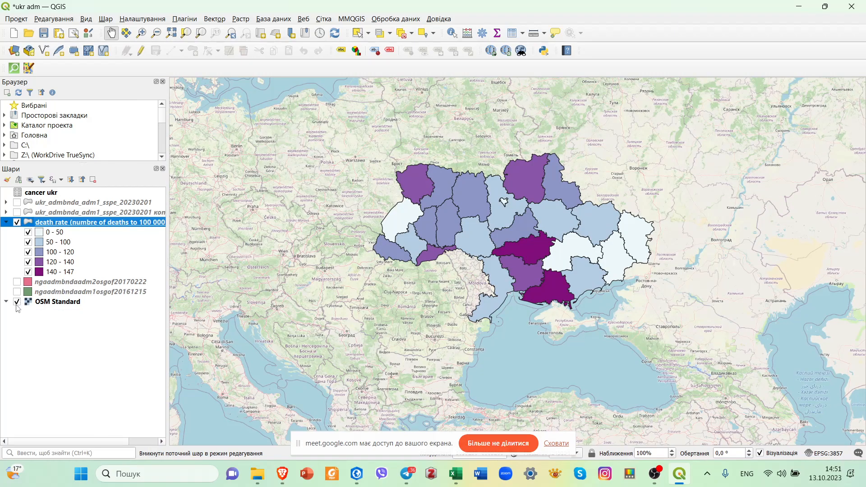
click(17, 301)
click(17, 304)
click(145, 35)
drag(353, 131, 691, 339)
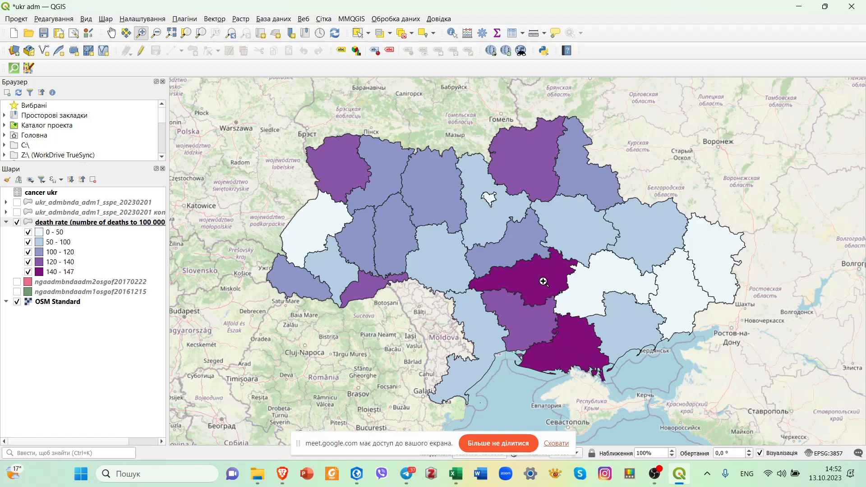
Open the death rate layer's symbology settings and select the first class.
click(82, 233)
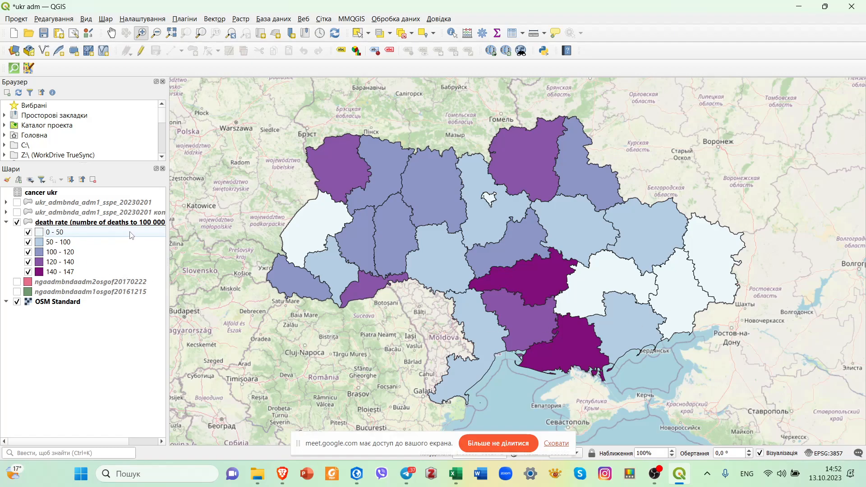
right_click(145, 223)
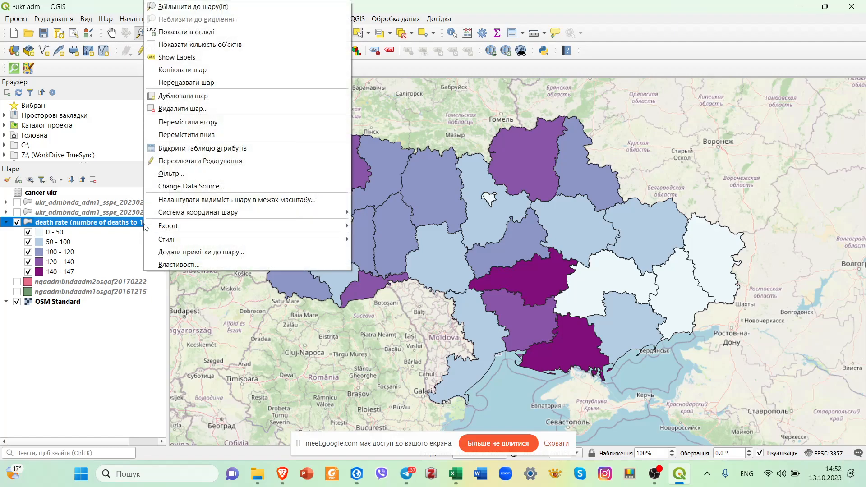
click(189, 265)
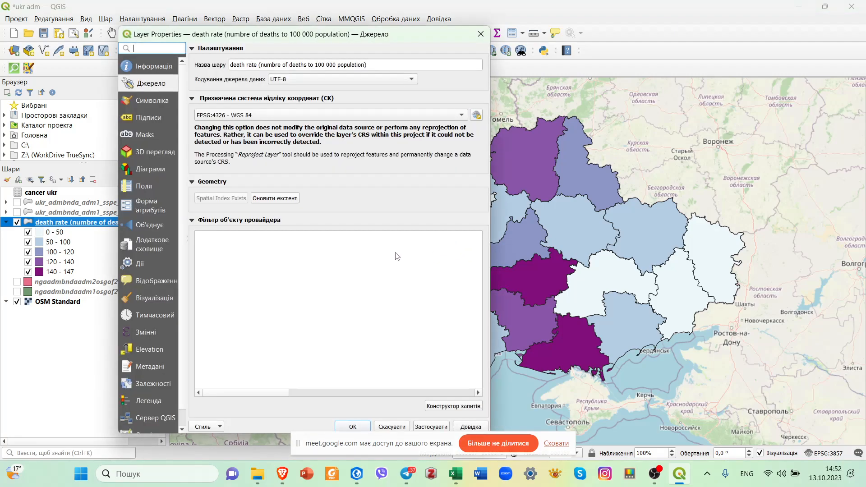
click(154, 101)
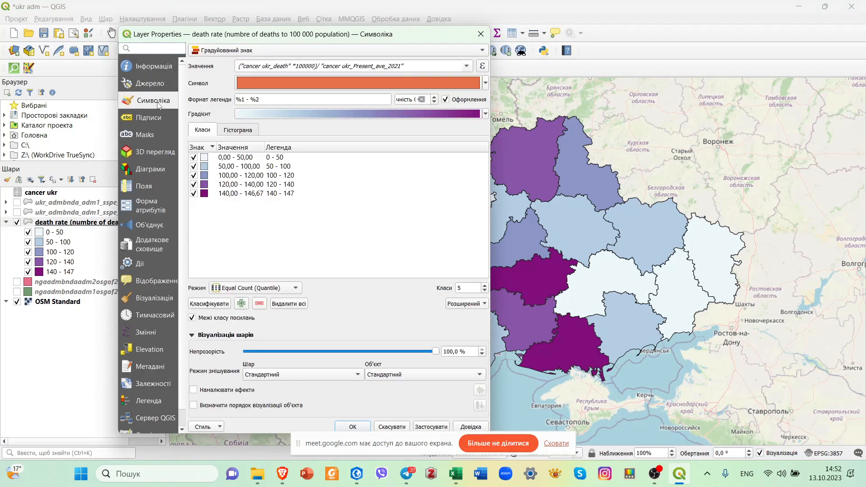
click(271, 158)
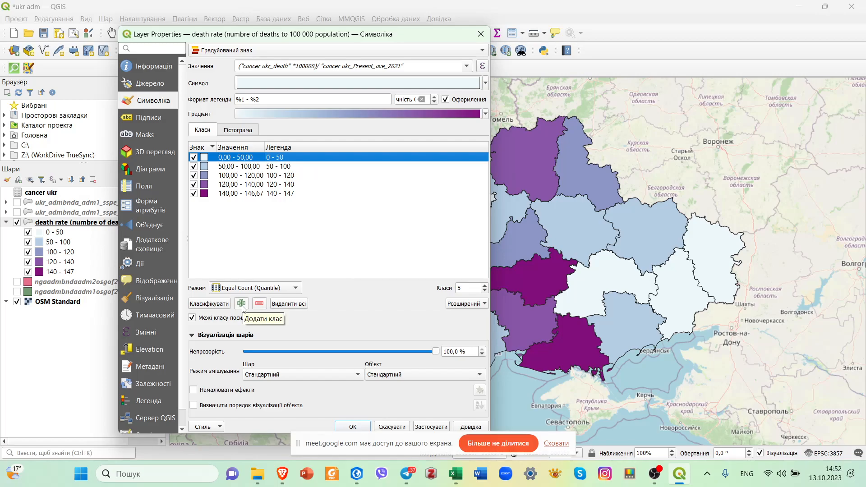
click(274, 168)
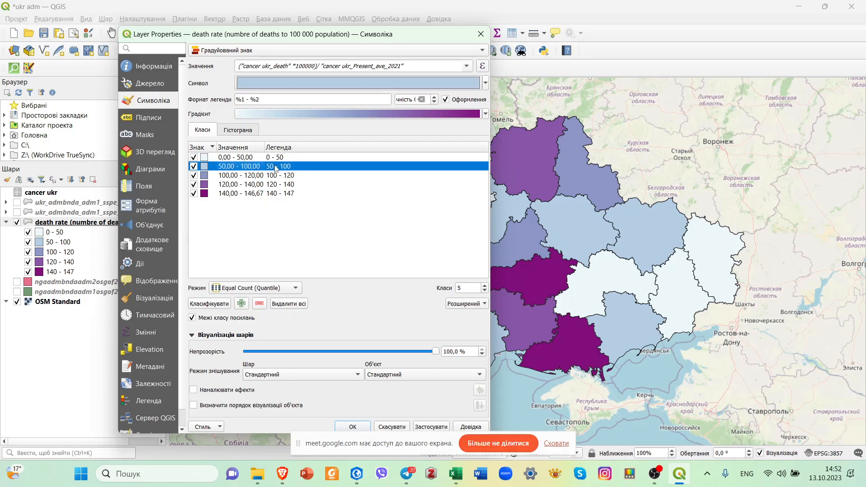
right_click(277, 169)
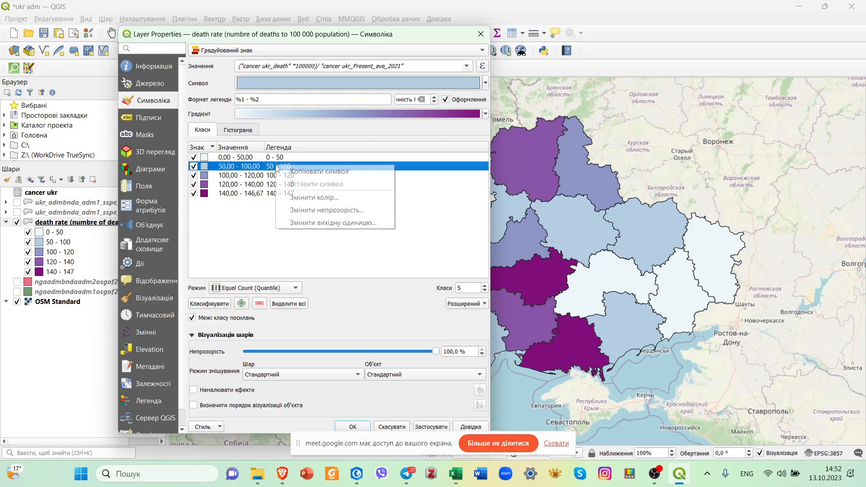
click(237, 165)
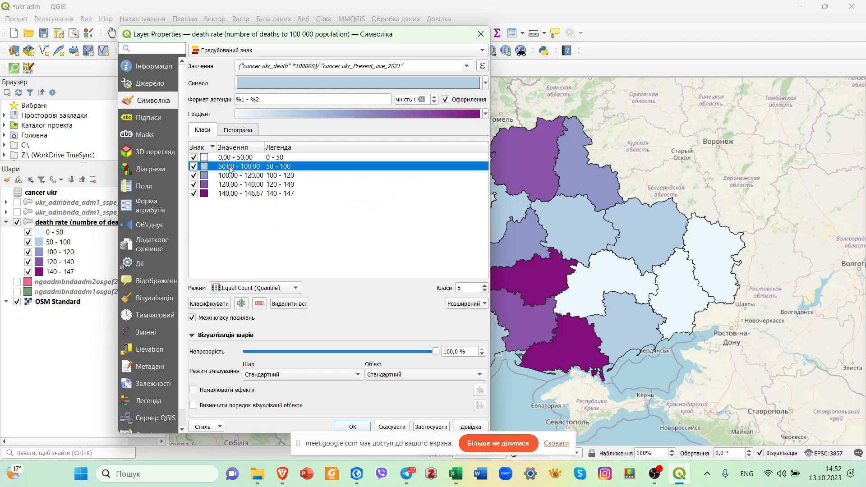
double_click(238, 166)
click(346, 255)
Set the lower bound of the first death rate class to 1.
double_click(238, 157)
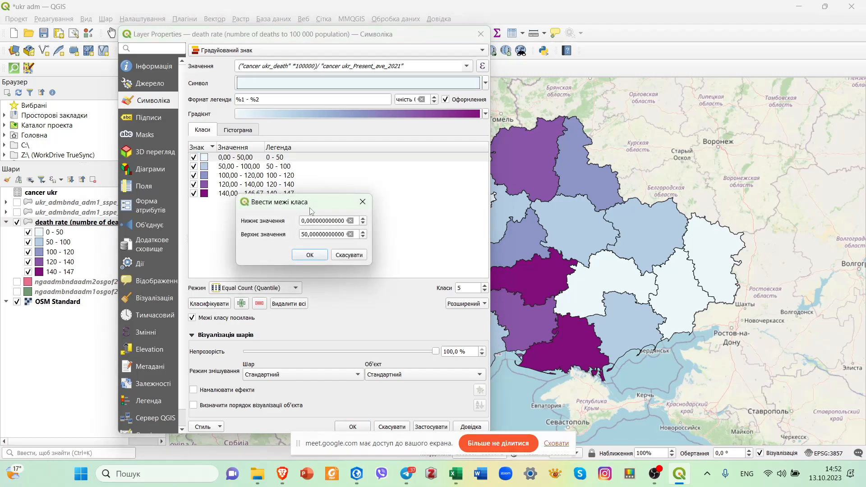
drag(303, 220, 349, 227)
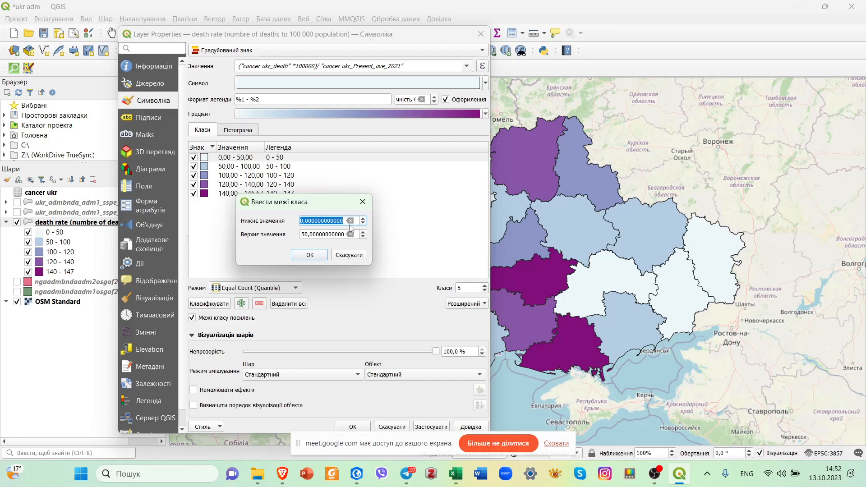
text(1)
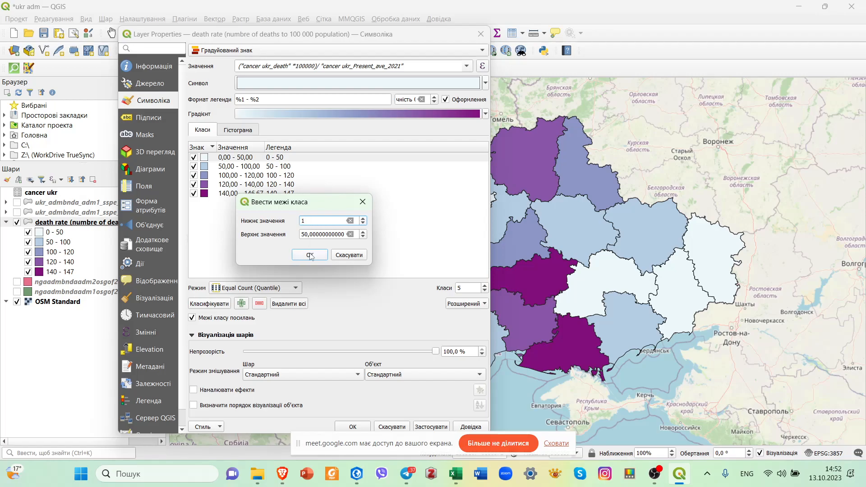
click(303, 255)
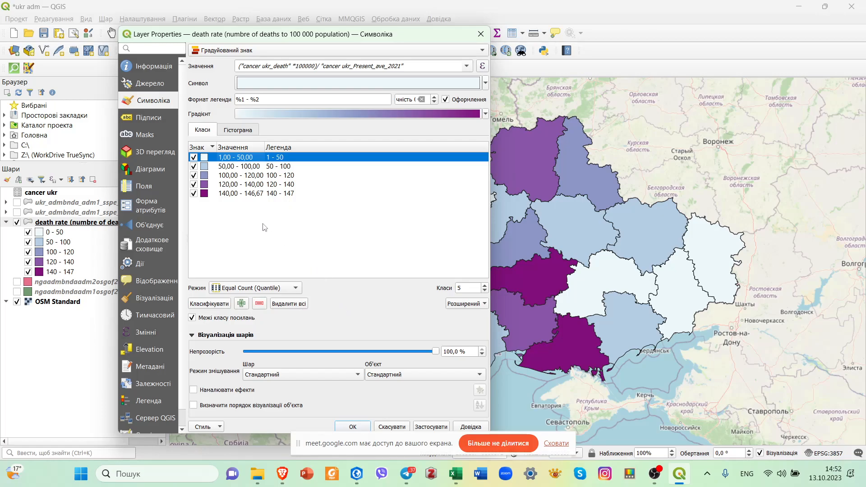
Add a new 0–0 class to the death rate classification and give it the gray 3 fill symbol.
click(241, 304)
click(248, 158)
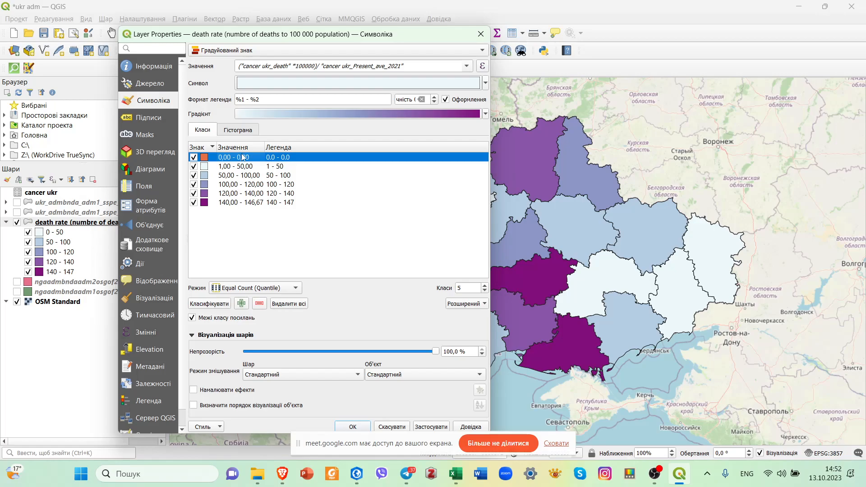
double_click(204, 158)
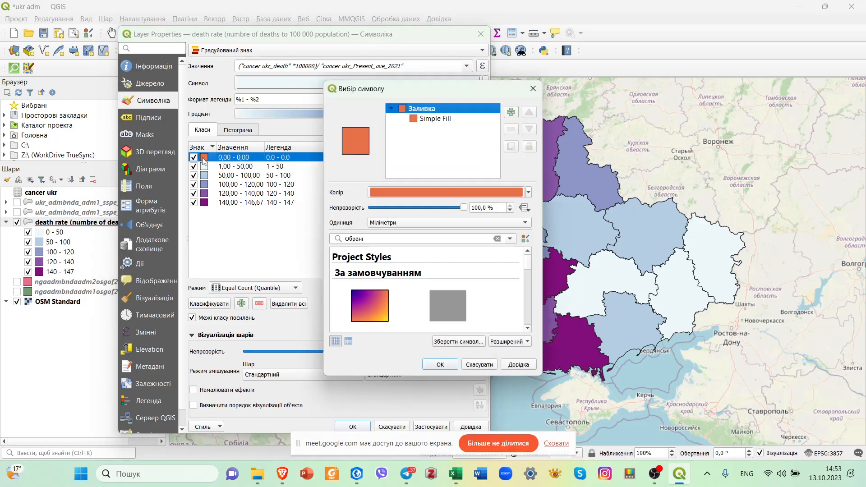
click(461, 297)
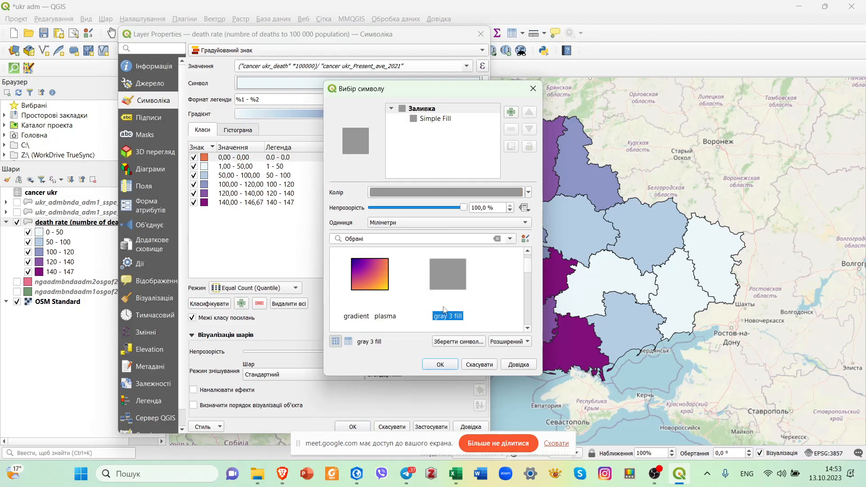
click(440, 365)
click(380, 216)
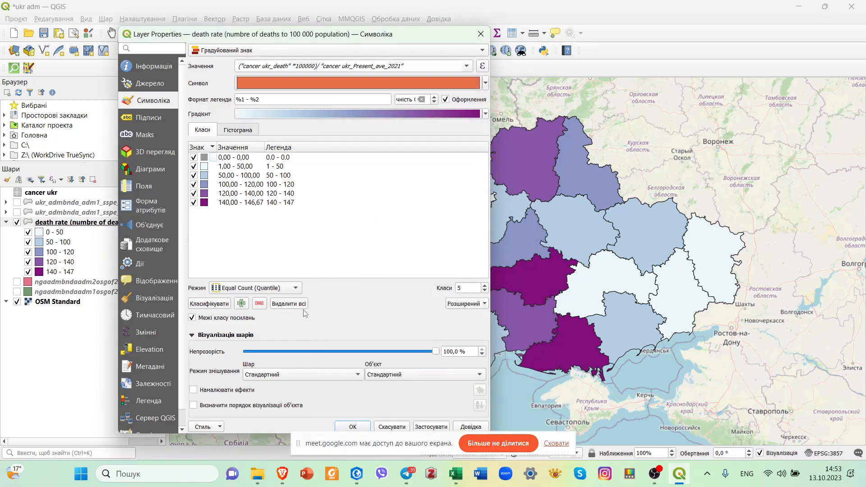
Label the gray zero-value class "no data" in the legend, apply the symbology and close the layer properties.
click(231, 158)
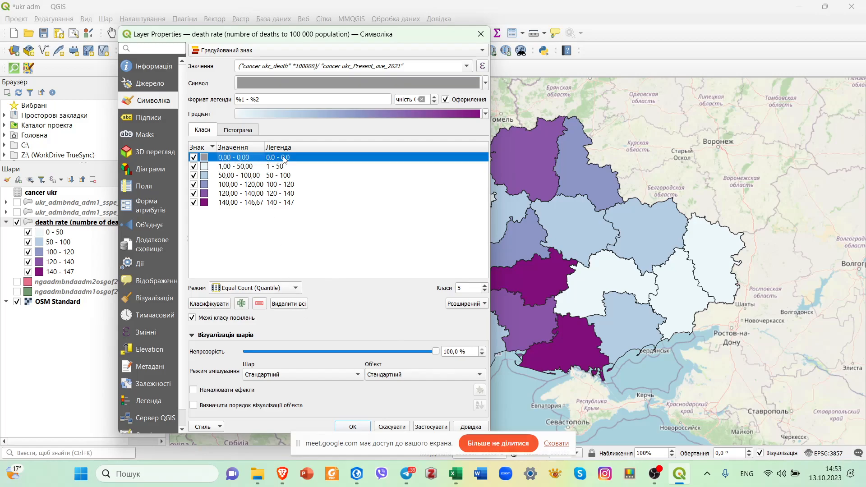
double_click(287, 157)
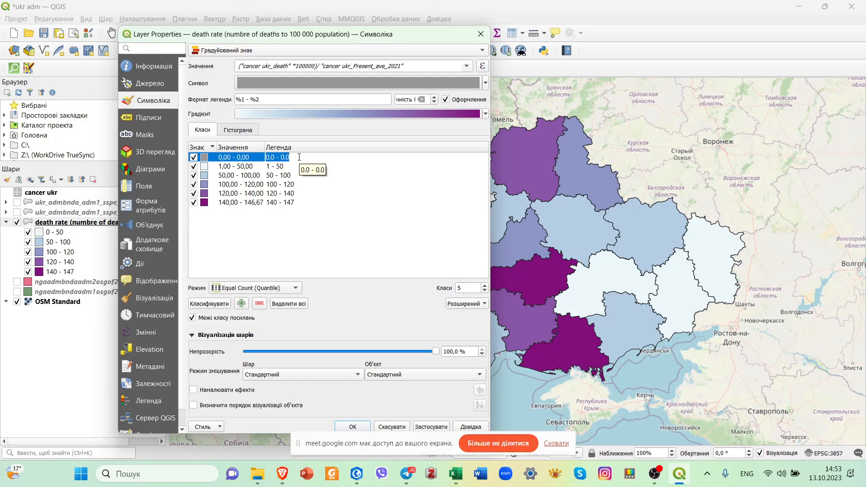
text(mo)
click(420, 426)
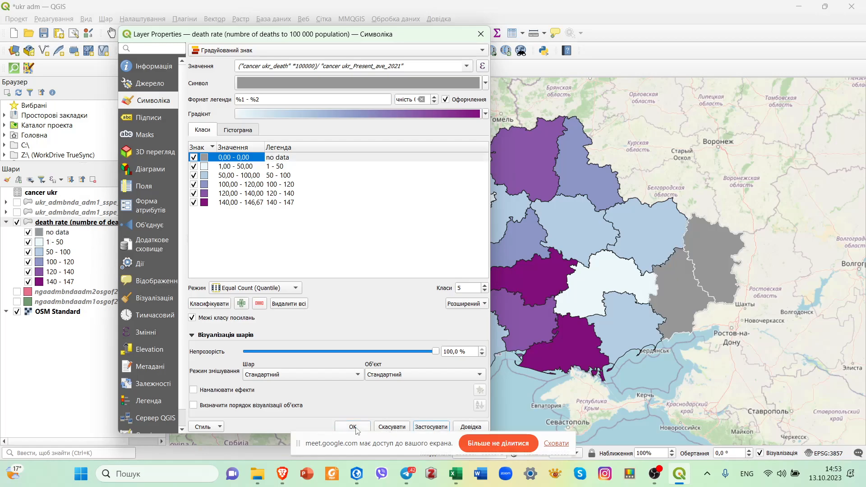
click(354, 427)
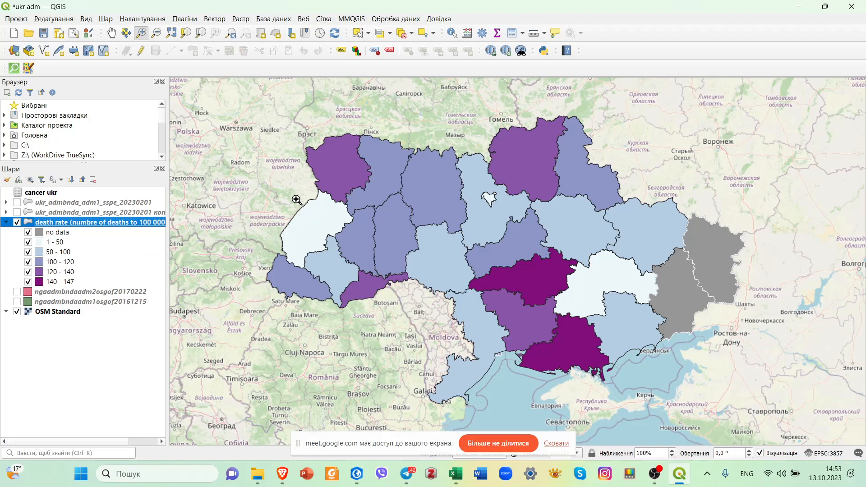
Widen the layer list to fit the full layer name and show the death rate layer's region labels.
drag(168, 178, 300, 177)
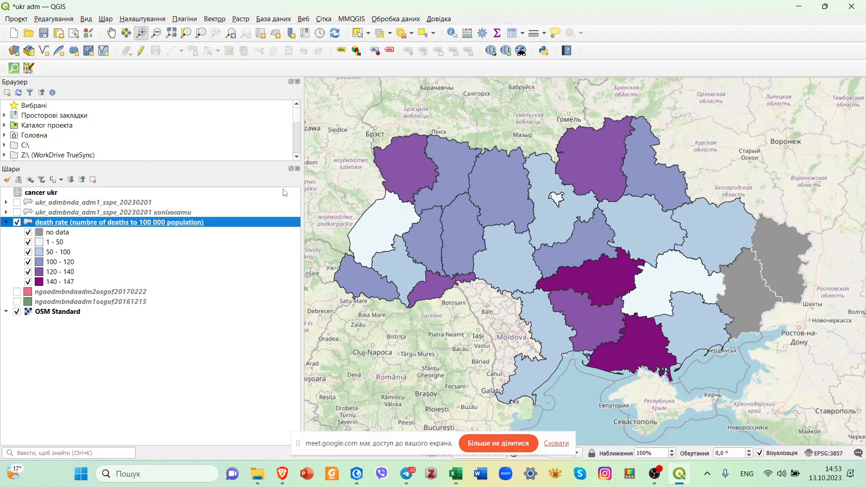
right_click(206, 226)
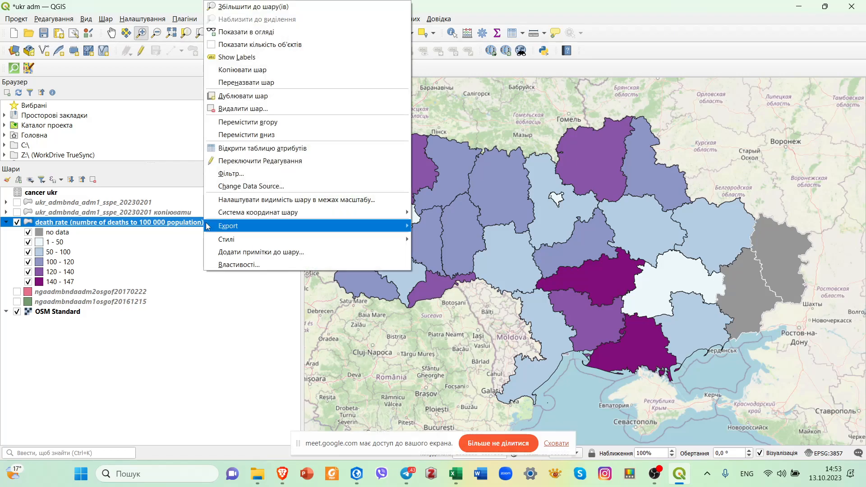
click(269, 61)
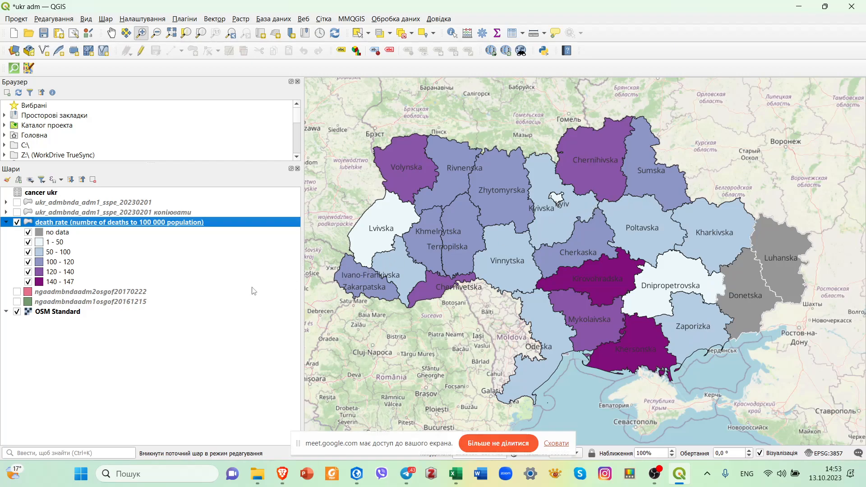
right_click(221, 225)
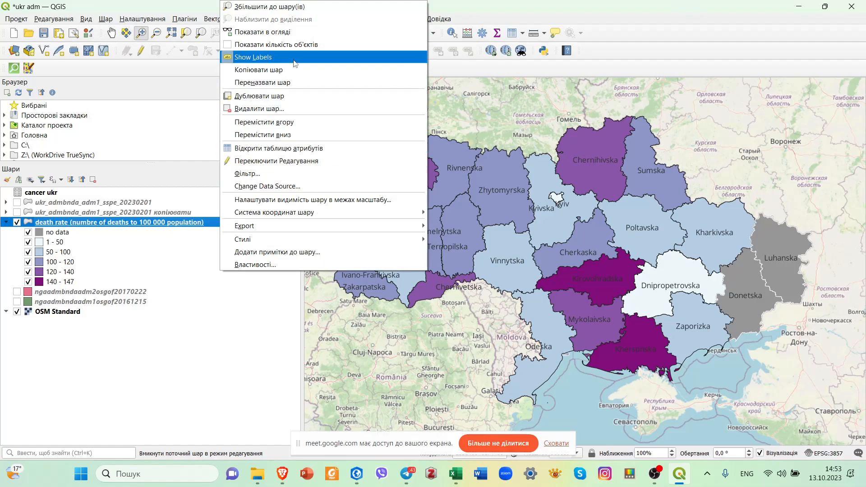
Set the text size of the death rate layer's region labels to 8 points and apply the layer properties.
click(260, 265)
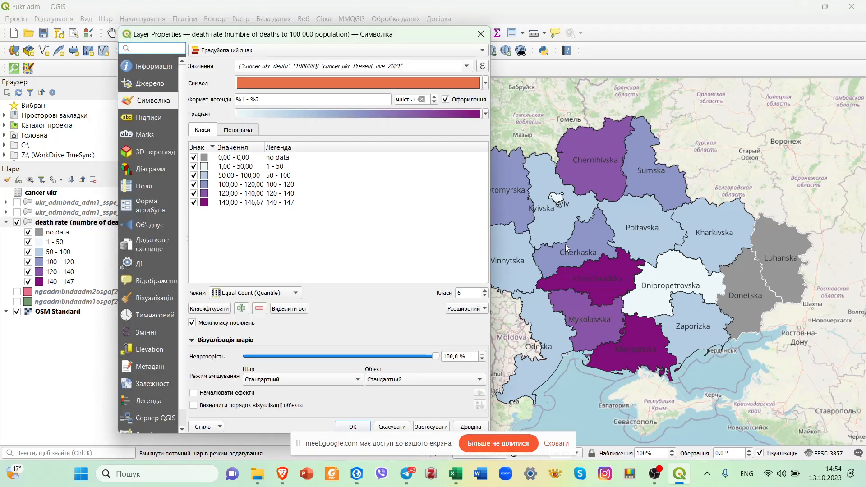
click(150, 117)
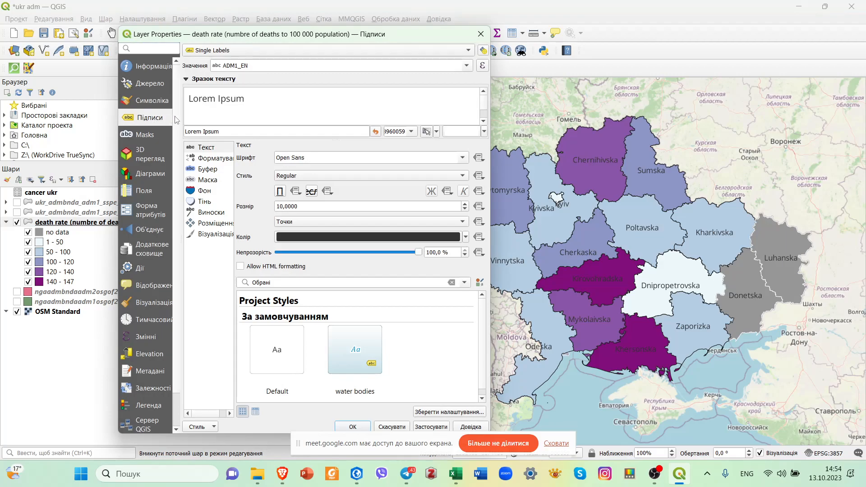
click(318, 65)
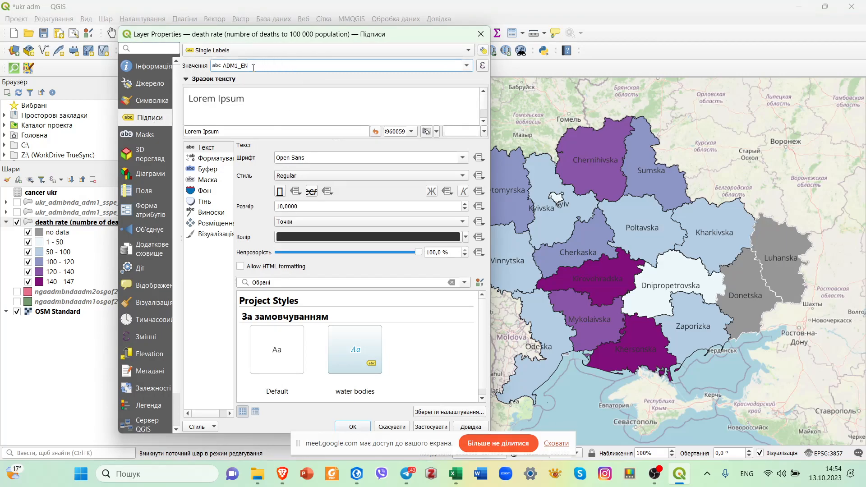
click(466, 65)
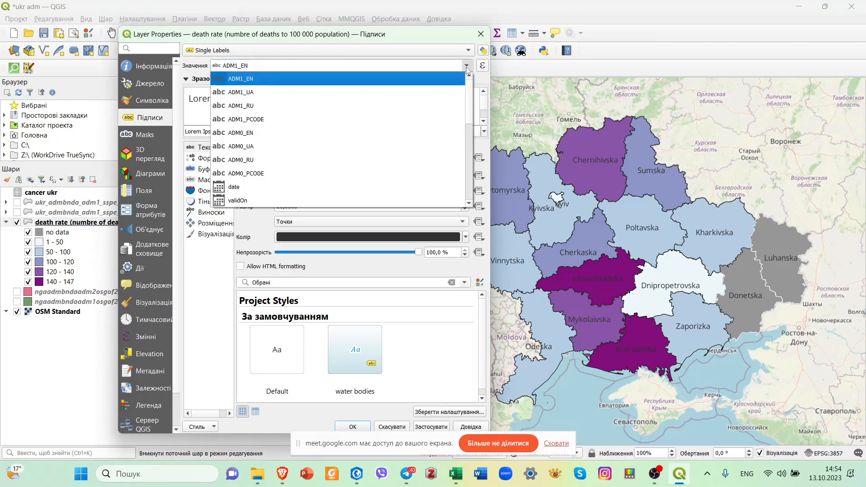
click(467, 66)
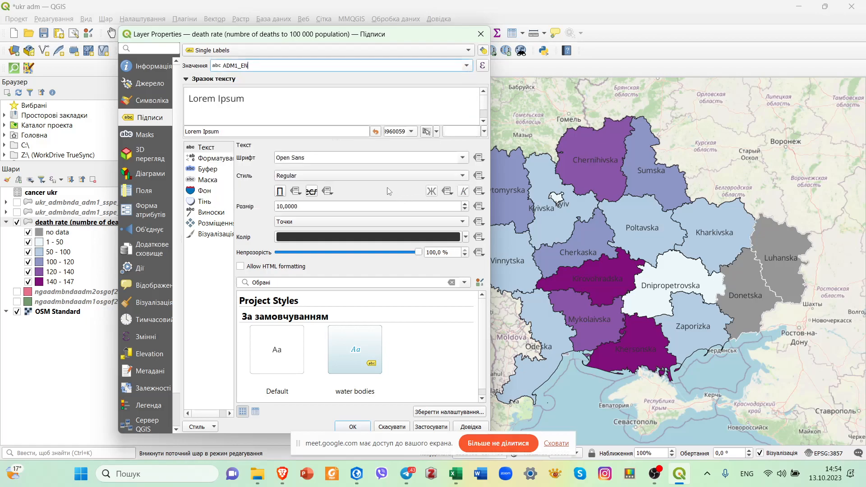
click(466, 209)
click(465, 209)
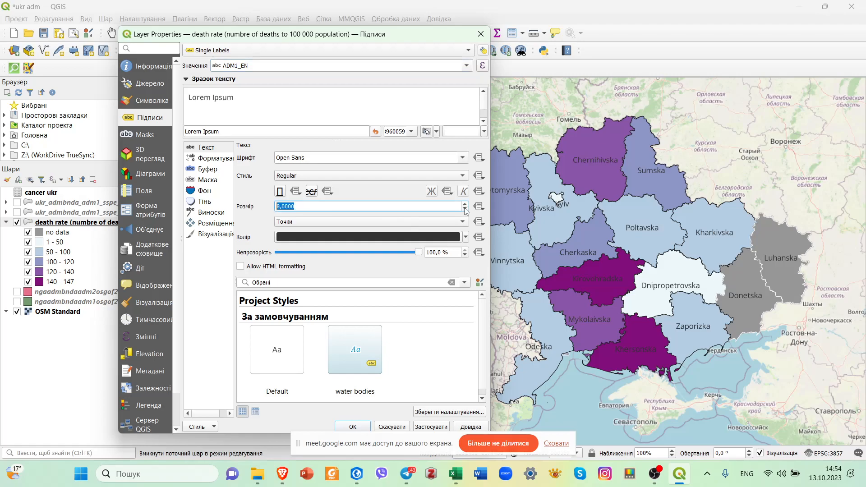
click(434, 427)
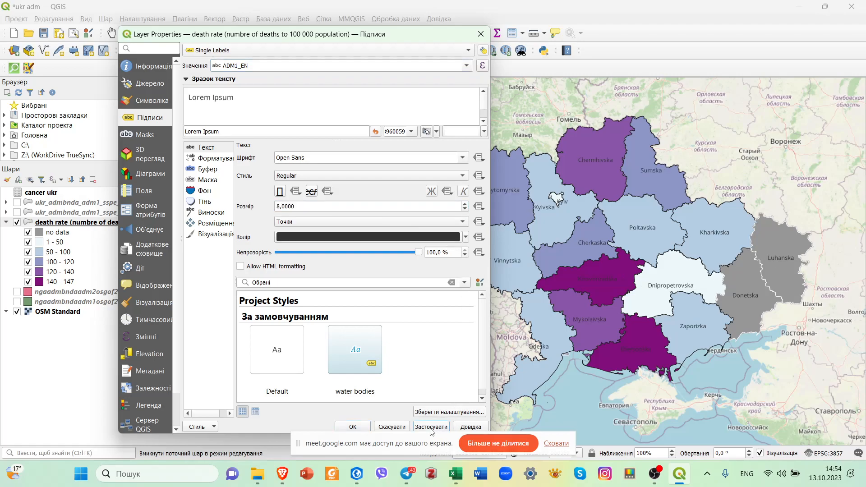
click(353, 426)
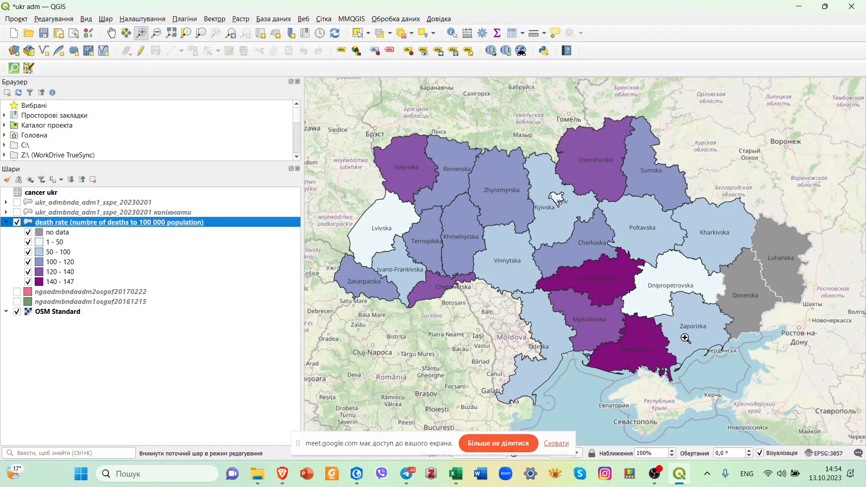
Set the simple fill colour of the 140–147 death rate class to dark red #a10a20.
click(65, 283)
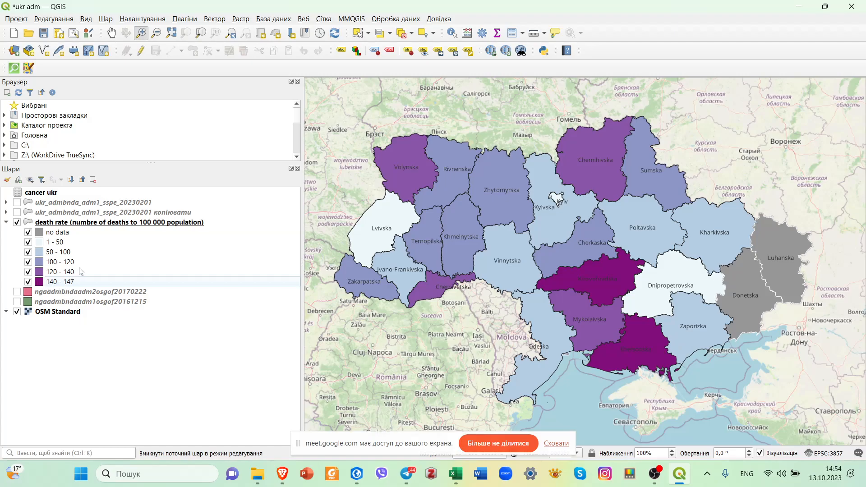
double_click(41, 283)
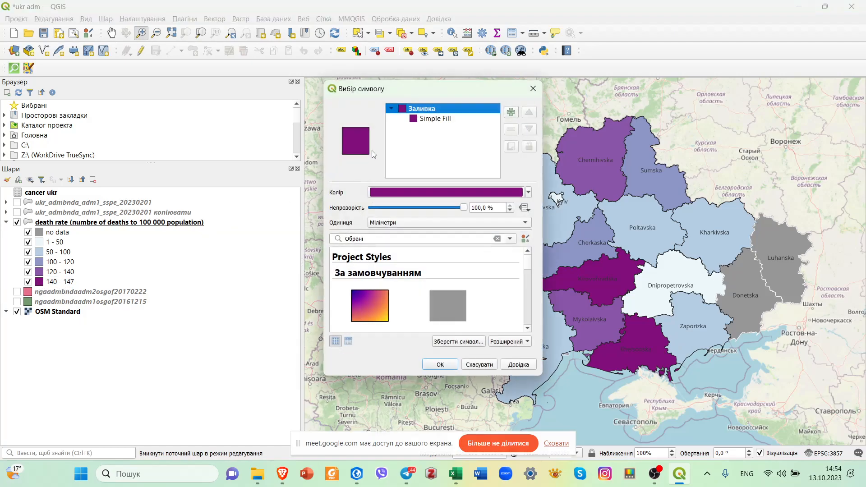
click(429, 123)
click(441, 210)
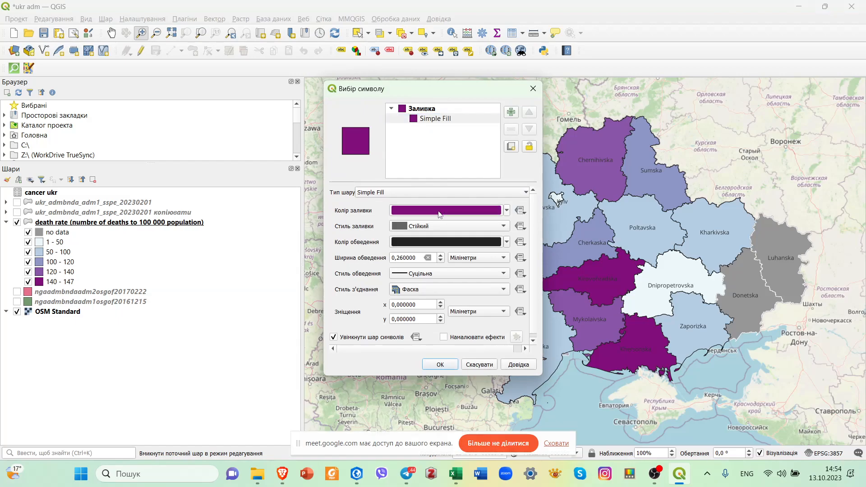
click(315, 146)
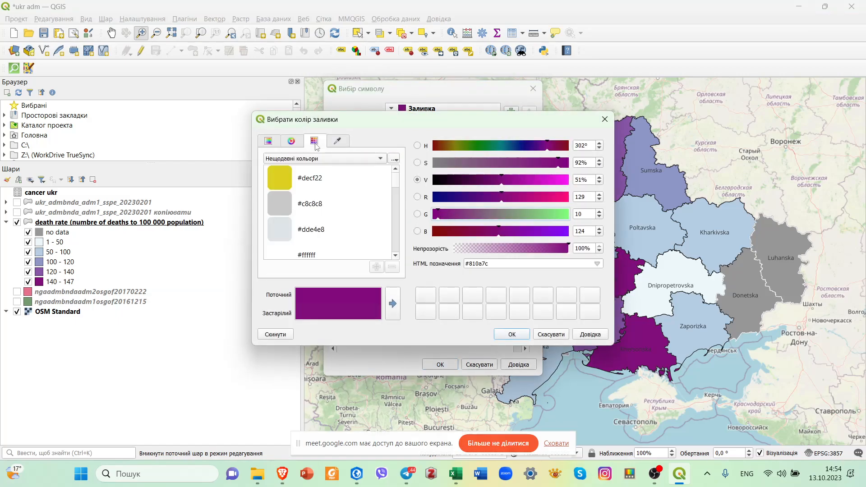
click(293, 143)
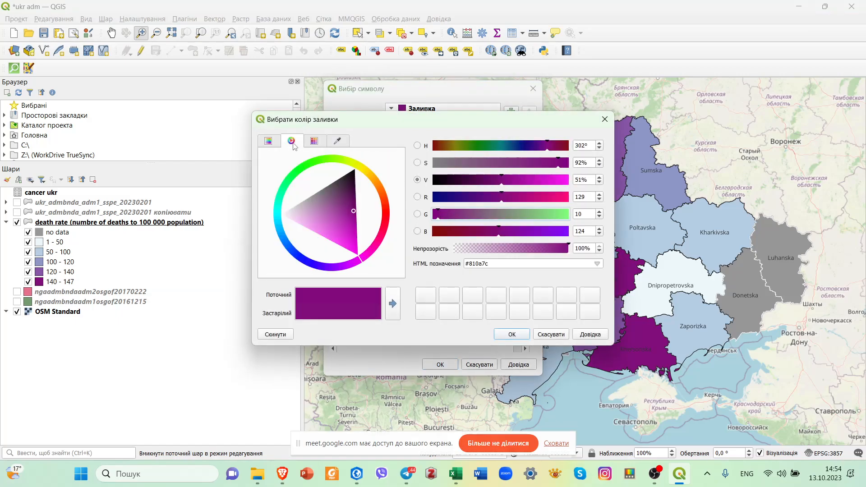
click(385, 224)
click(517, 199)
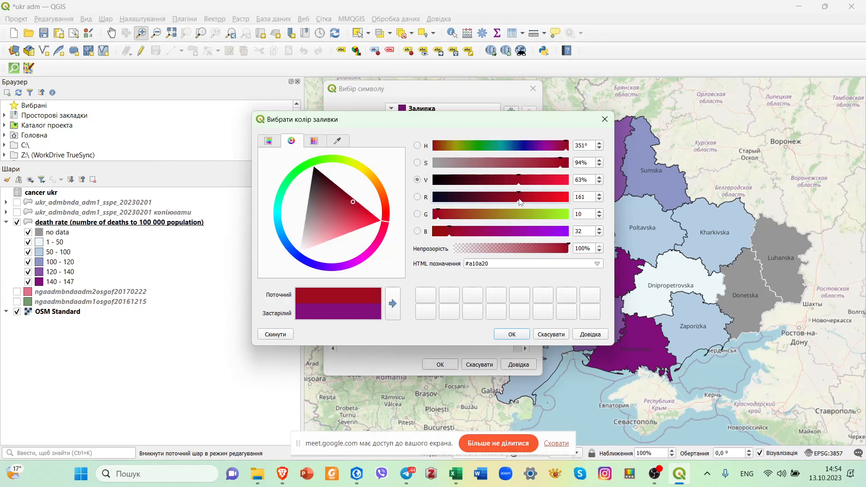
click(513, 334)
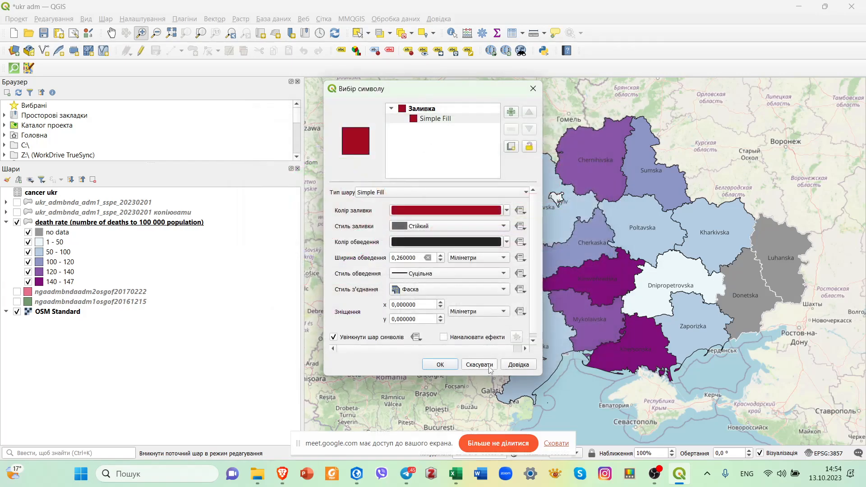
Change the fill colour of the 140–147 class to a brighter red, #da1e1b, and apply the symbol.
click(442, 119)
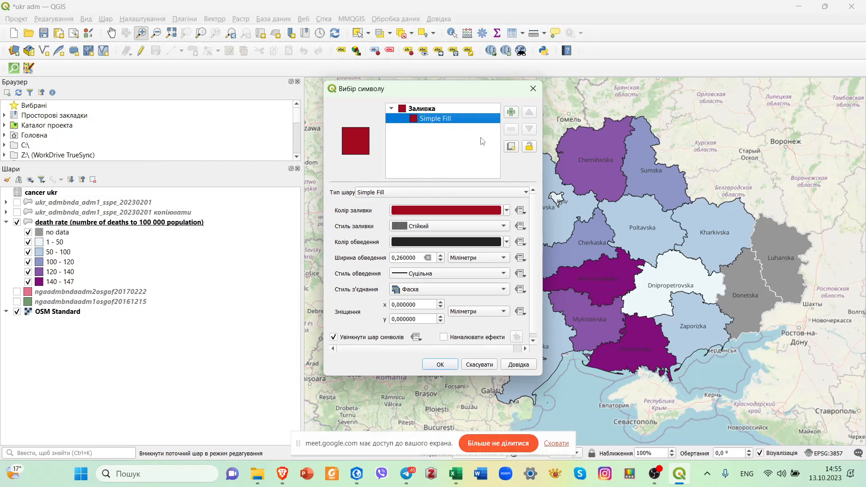
click(456, 210)
click(361, 211)
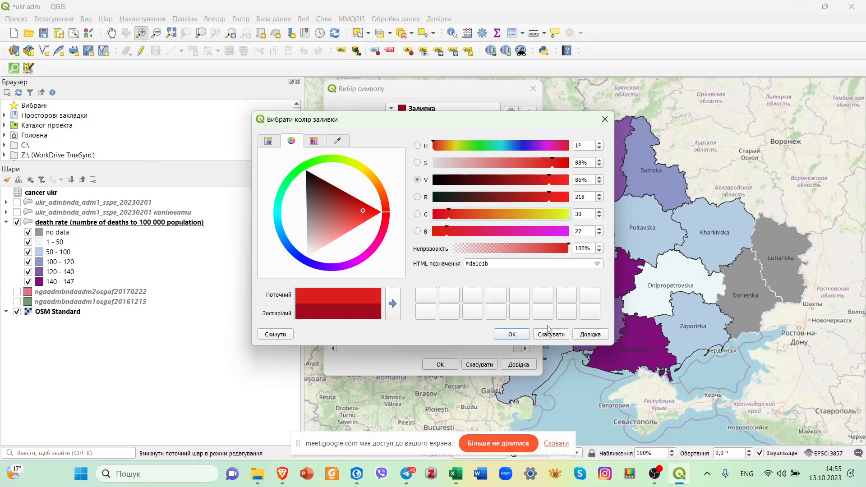
click(512, 334)
click(440, 364)
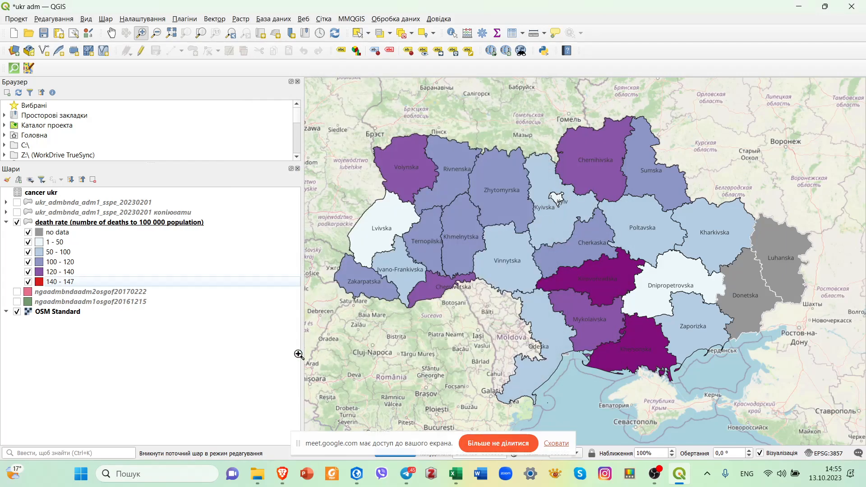
Change the simple fill colour of the 120–140 class to dark orange #d65300 and apply the symbol.
double_click(39, 274)
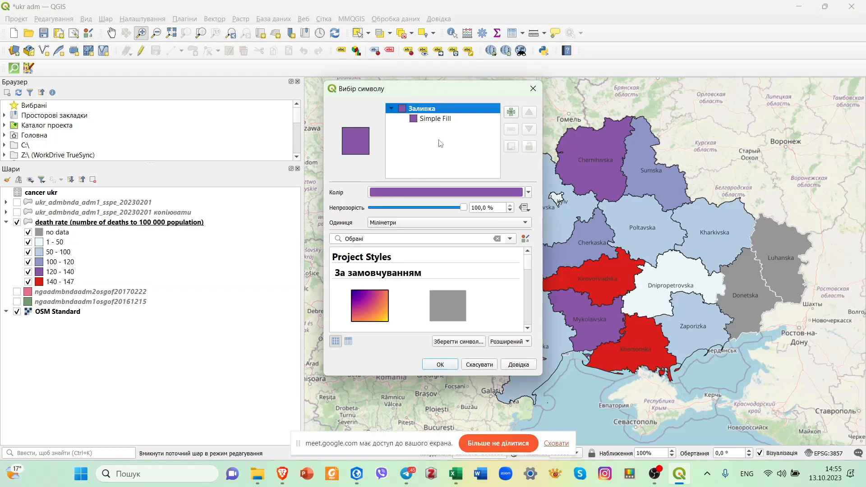
click(445, 120)
click(456, 211)
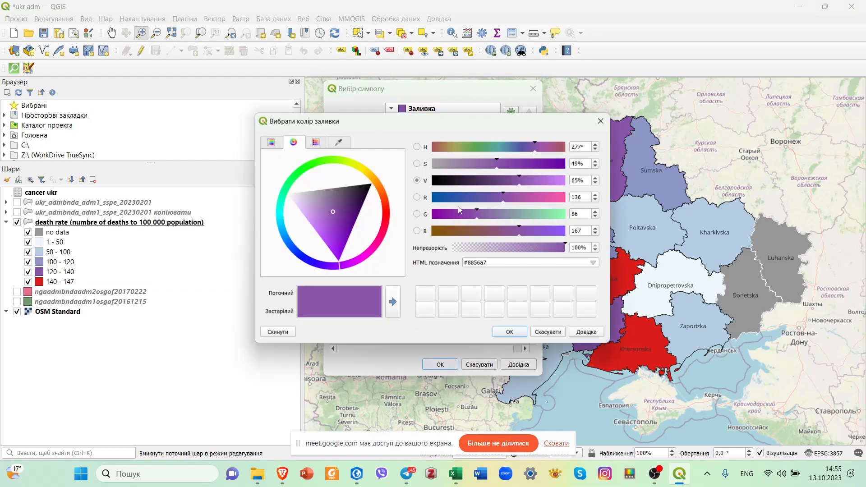
drag(383, 211, 386, 207)
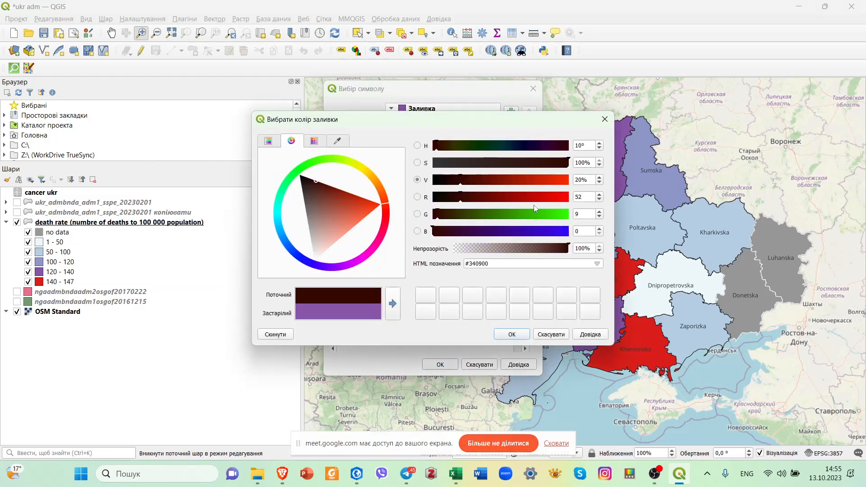
click(547, 197)
mouse_move(480, 219)
mouse_down()
mouse_move(471, 219)
mouse_move(480, 217)
mouse_up()
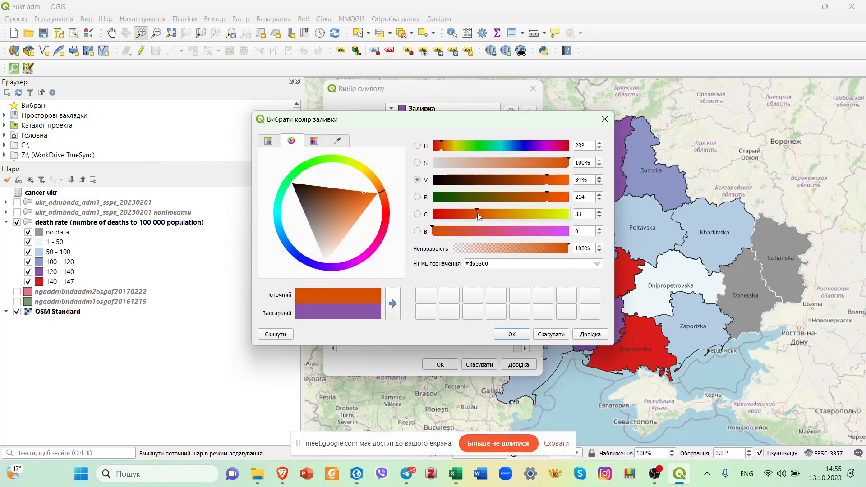
click(513, 335)
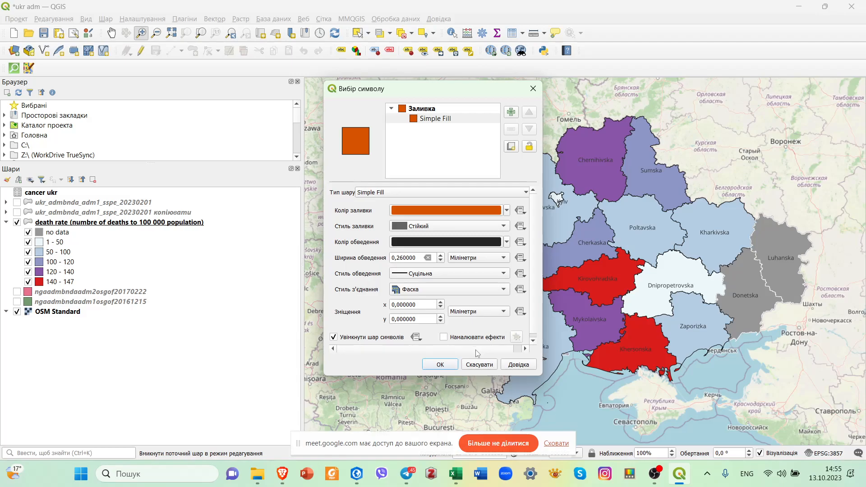
click(440, 364)
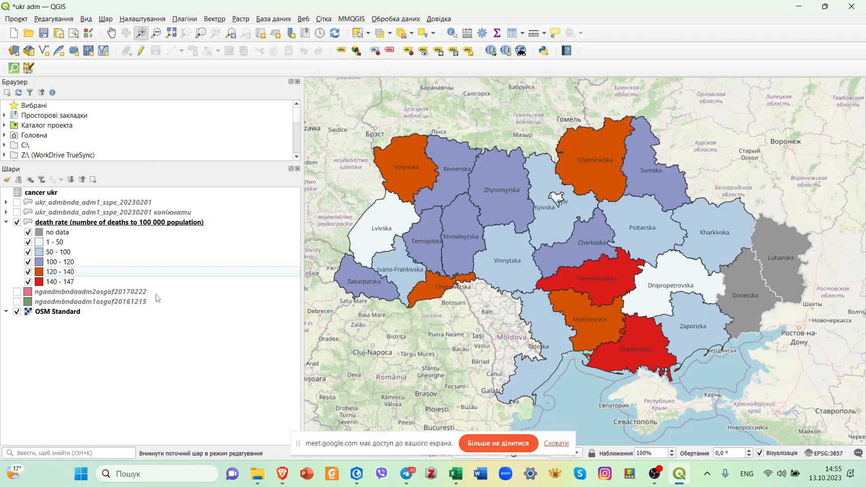
Change the simple fill colour of the 100–120 class to orange-red #ff521d and apply the symbol.
double_click(69, 261)
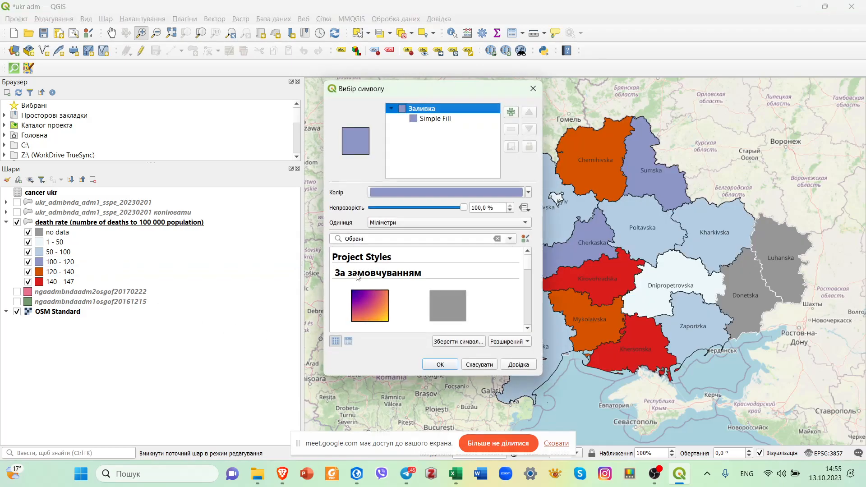
click(441, 120)
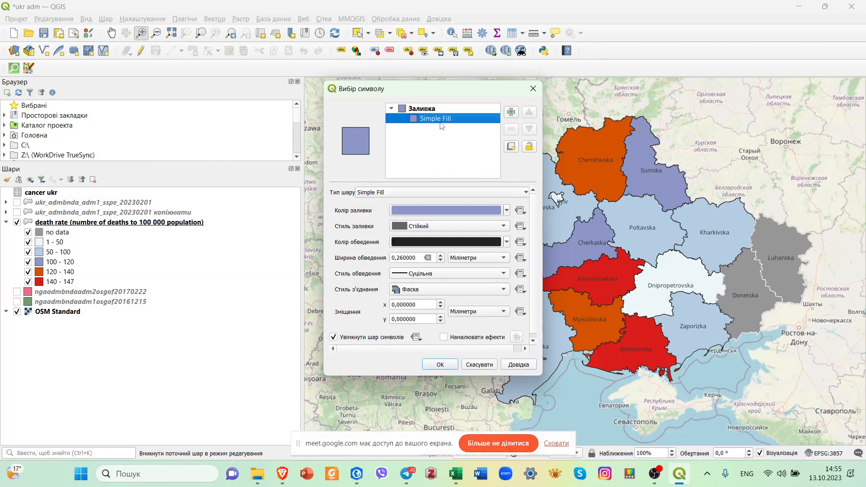
click(448, 206)
drag(387, 210, 383, 187)
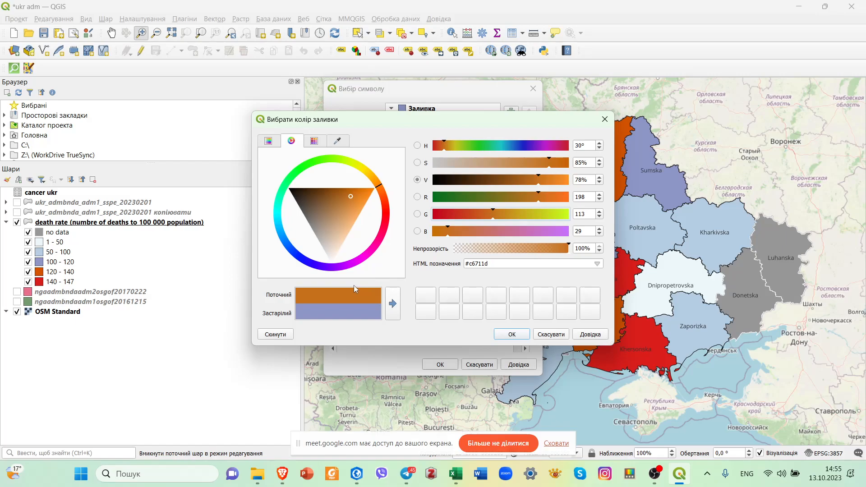
click(378, 198)
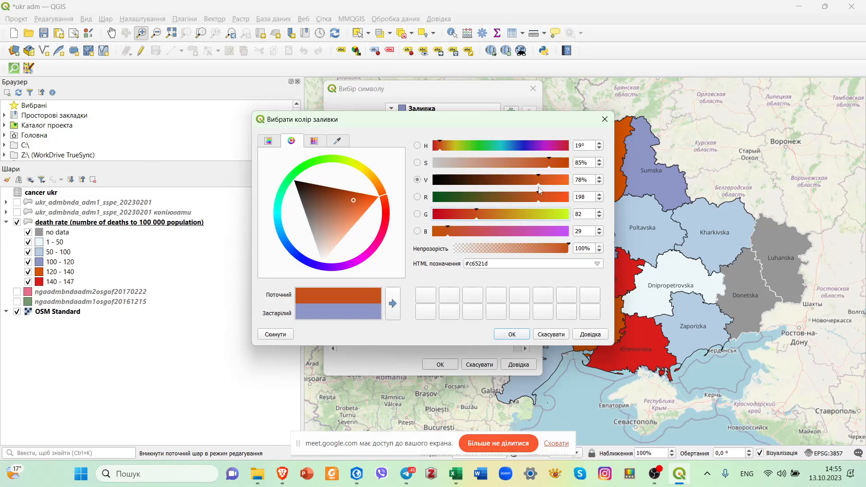
drag(542, 201, 571, 200)
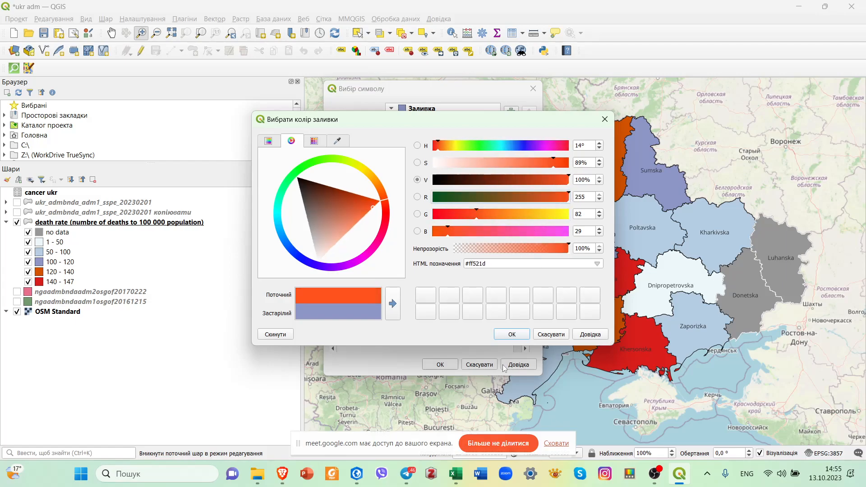
click(511, 336)
click(435, 365)
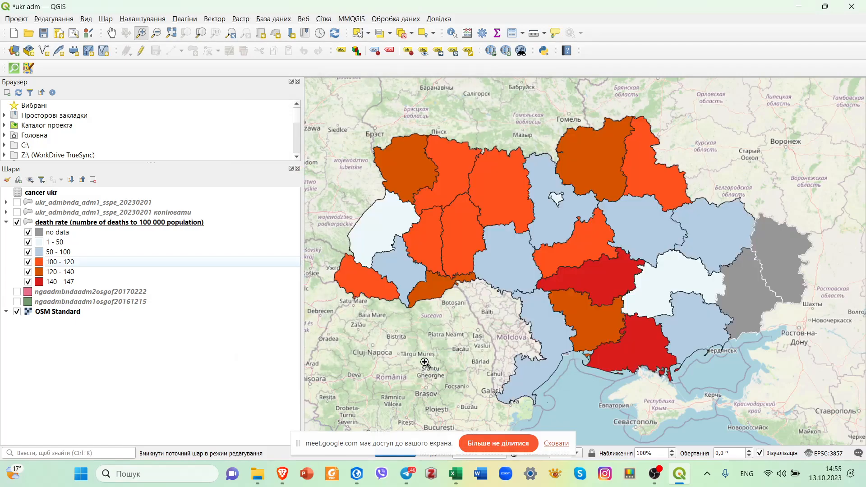
Change the simple fill colour of the 50–100 class to golden yellow #ffd60d and apply the symbol.
click(89, 254)
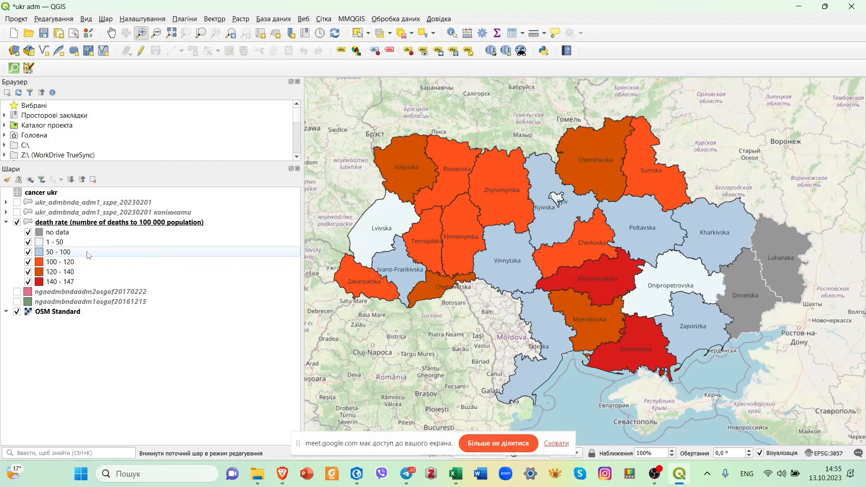
double_click(89, 254)
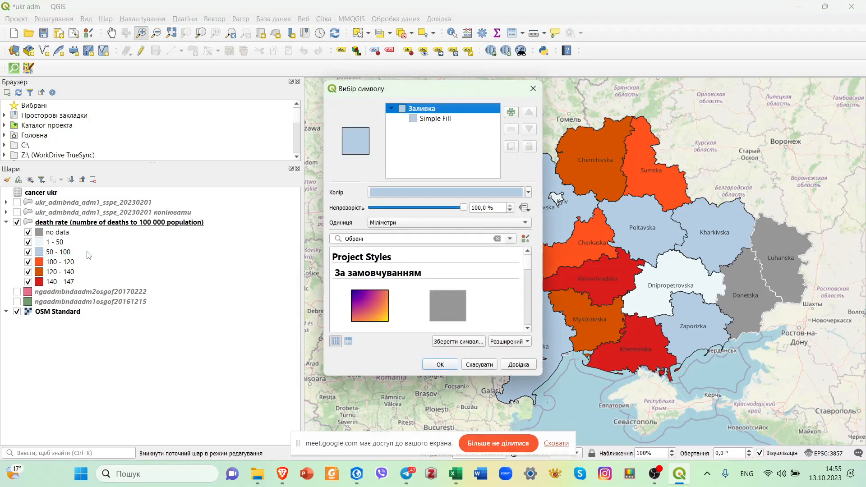
click(448, 121)
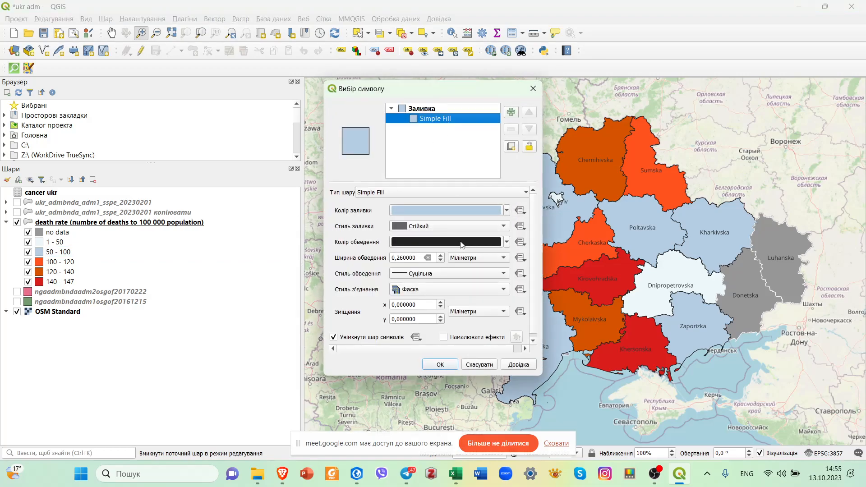
click(441, 210)
click(383, 209)
click(375, 181)
drag(375, 181, 372, 177)
mouse_move(529, 214)
mouse_down()
mouse_move(562, 216)
mouse_move(543, 220)
mouse_up()
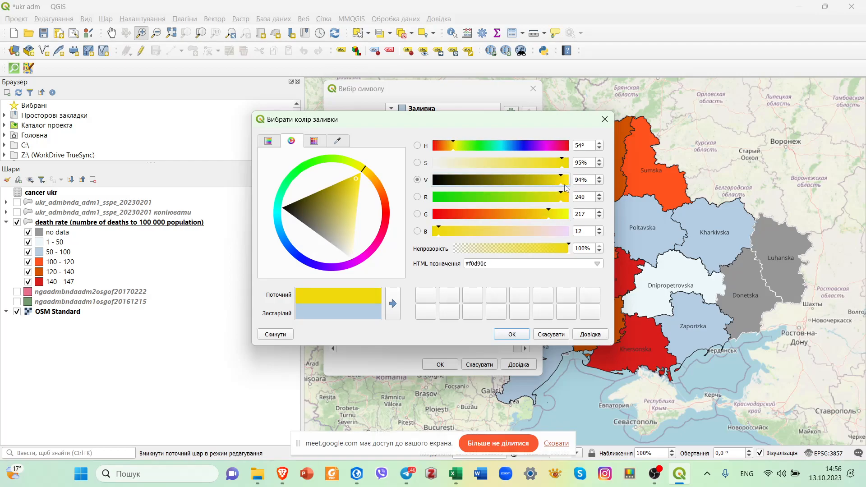
drag(558, 182, 576, 188)
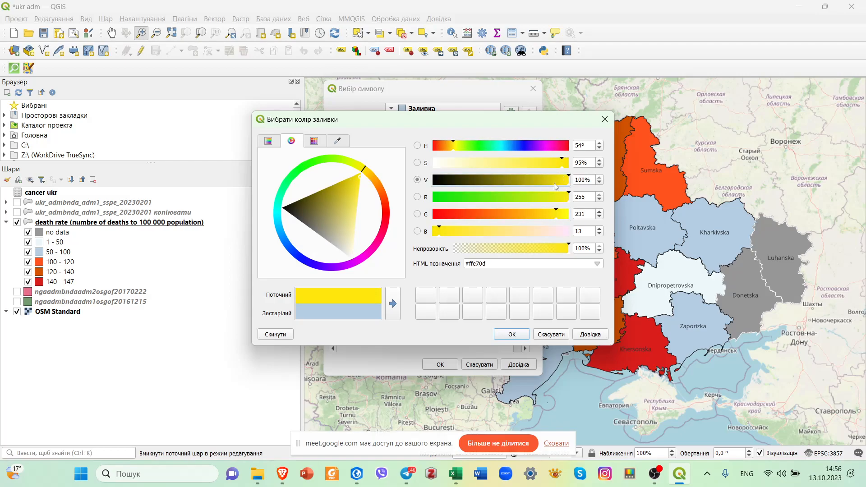
drag(554, 217, 548, 219)
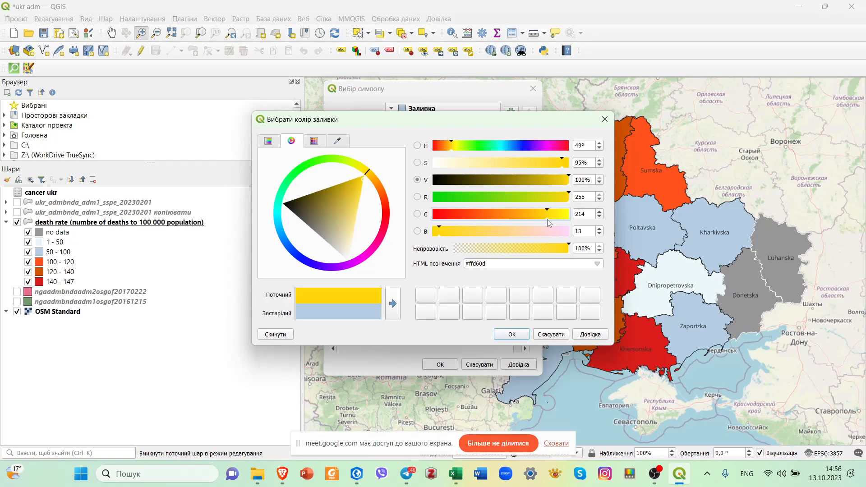
click(517, 335)
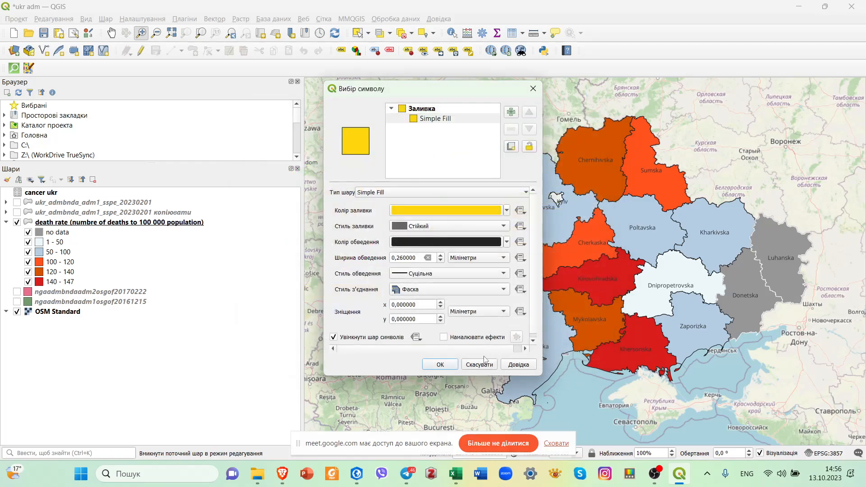
click(441, 365)
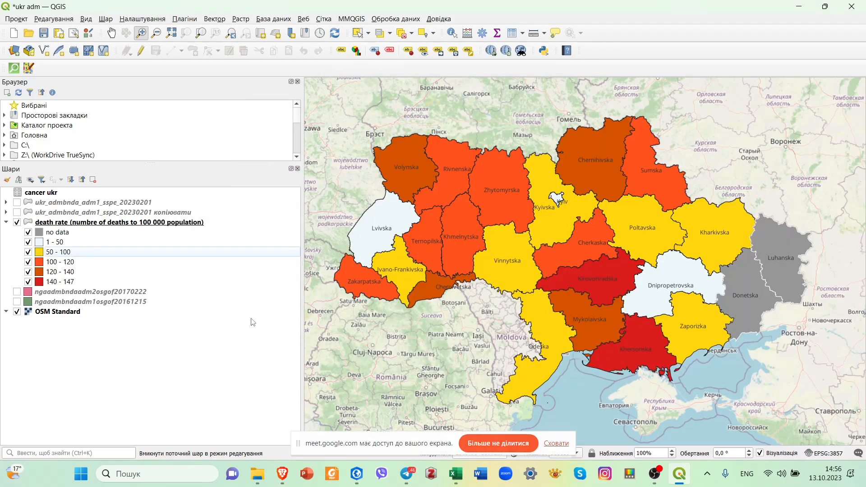
Change the simple fill colour of the 1–50 class to yellow-green #edf85c and apply the symbol.
click(76, 245)
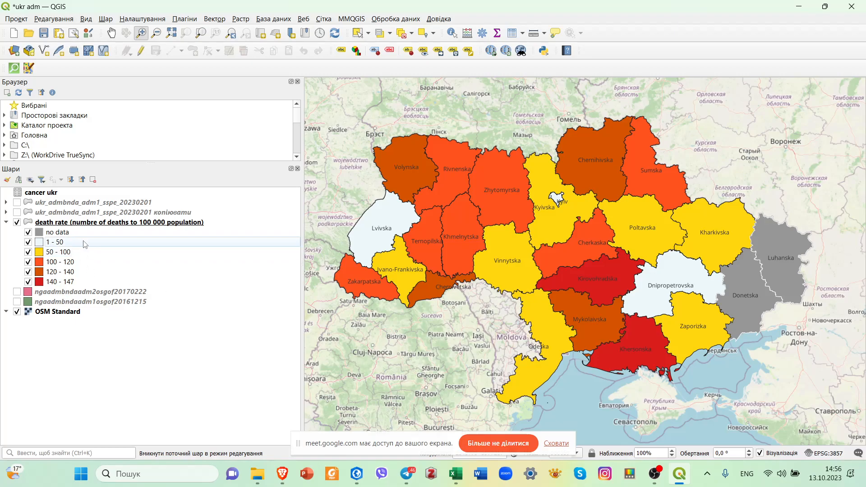
double_click(83, 244)
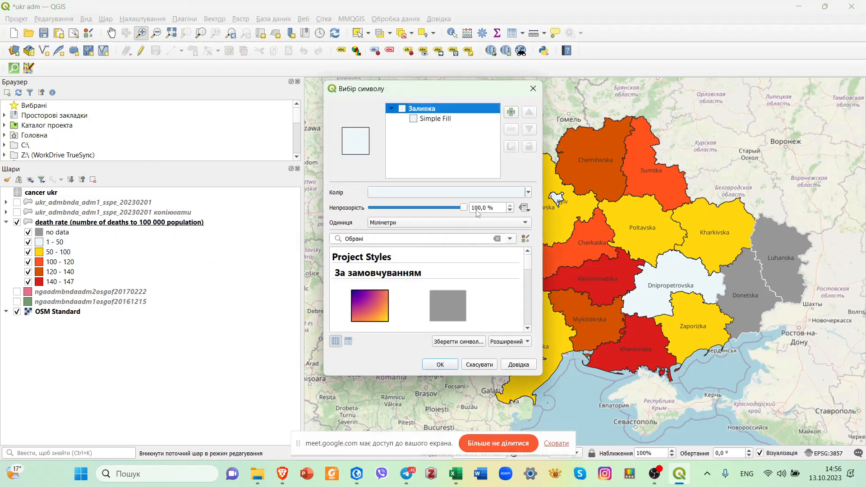
click(458, 119)
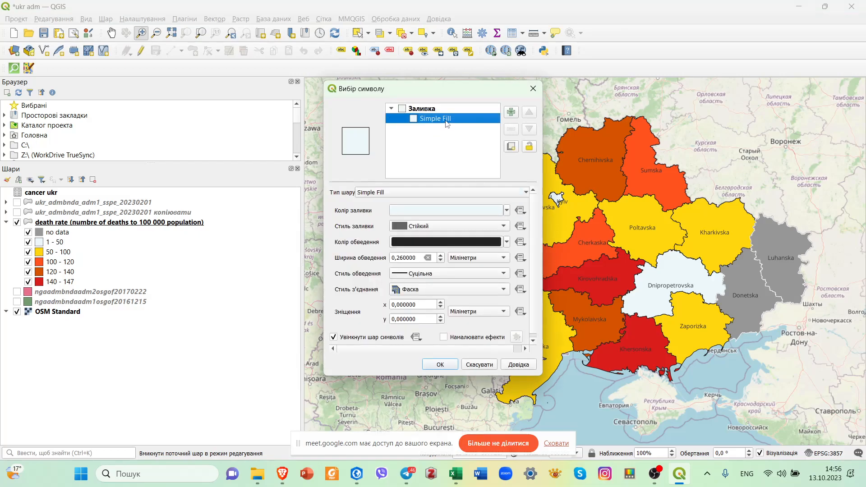
click(457, 208)
mouse_move(486, 229)
mouse_down()
mouse_move(446, 221)
mouse_move(480, 232)
mouse_up()
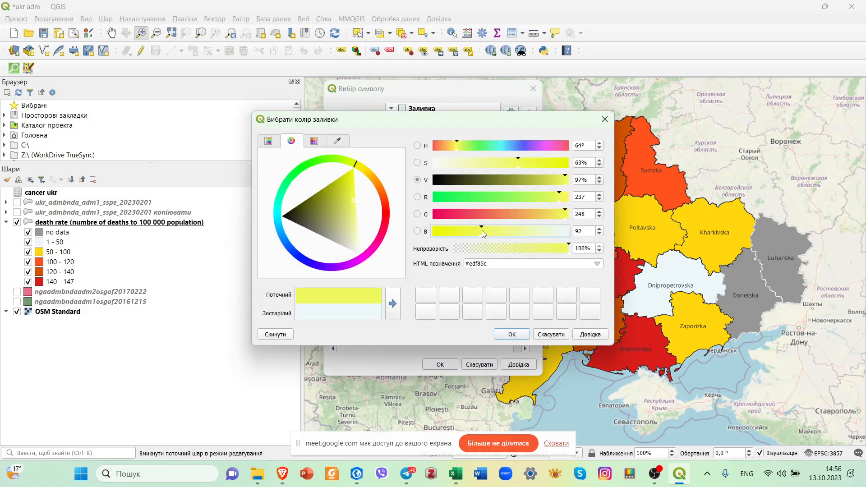
click(514, 335)
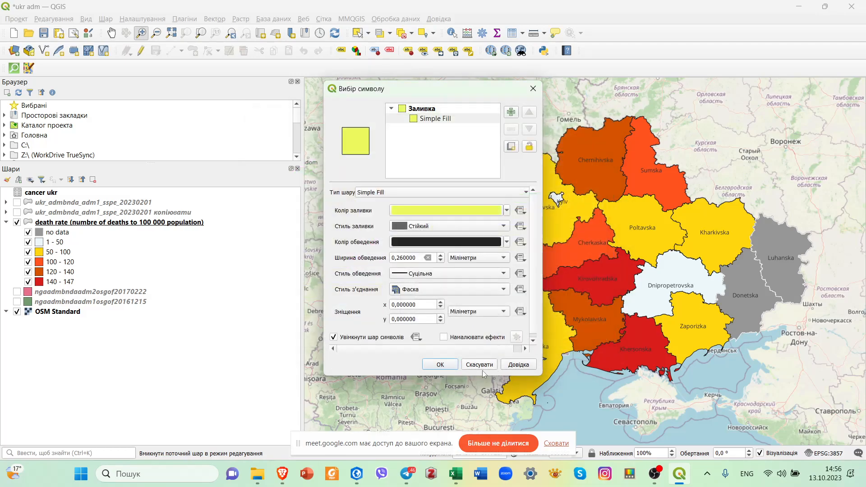
click(440, 365)
click(416, 371)
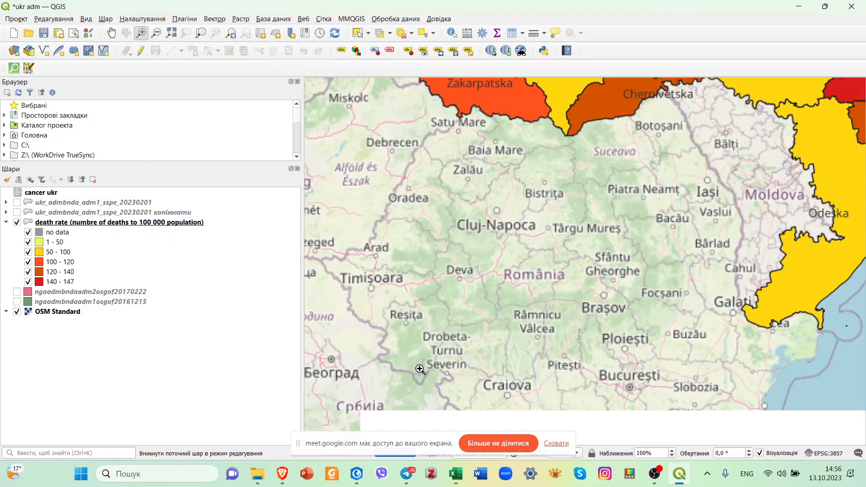
Lighten the simple fill colour of the 1–50 class to pale yellow-green #edf896 and apply the symbol.
click(111, 33)
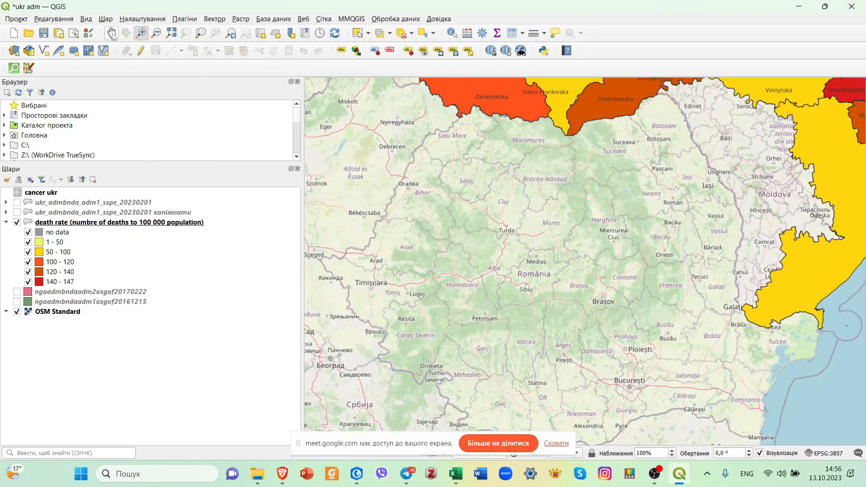
drag(807, 141, 614, 251)
scroll(614, 251, down, 1)
drag(775, 210, 681, 253)
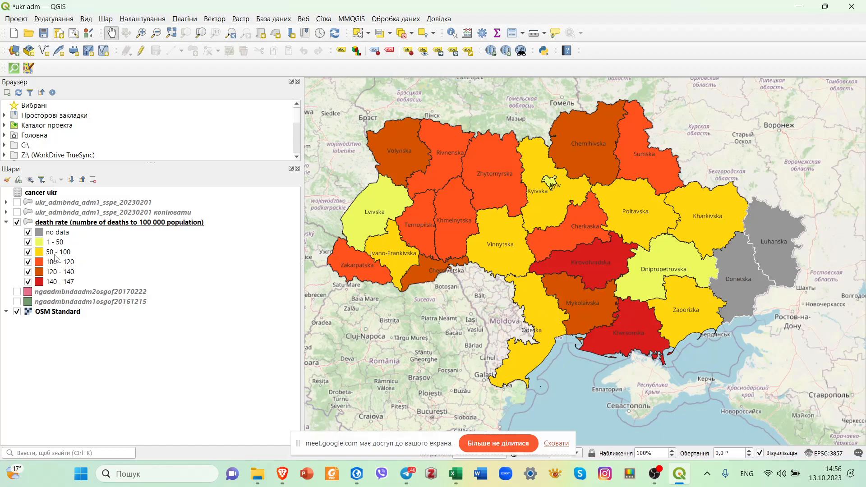
double_click(44, 246)
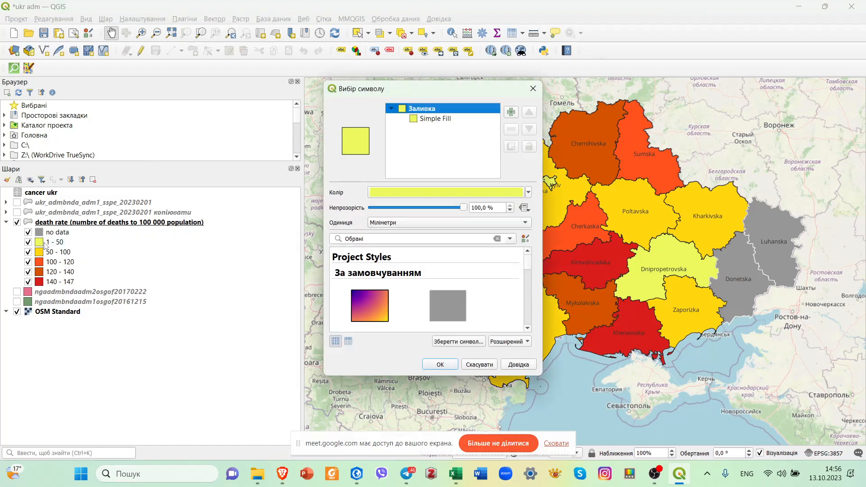
click(444, 119)
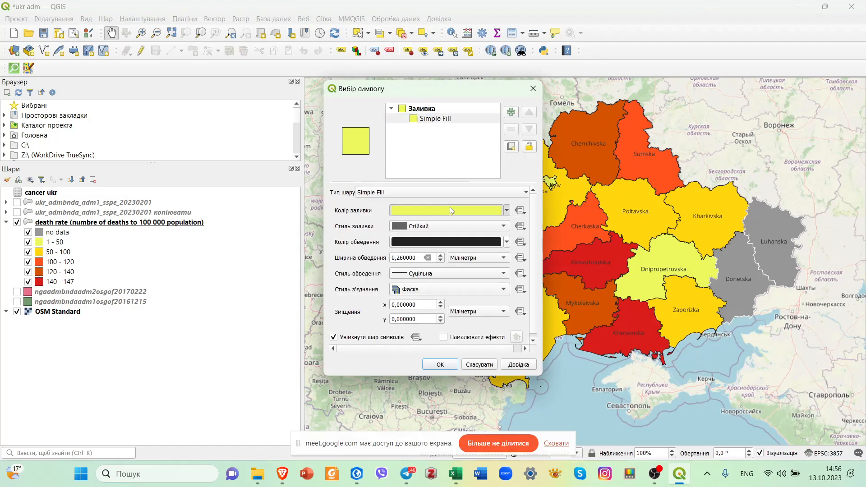
click(451, 207)
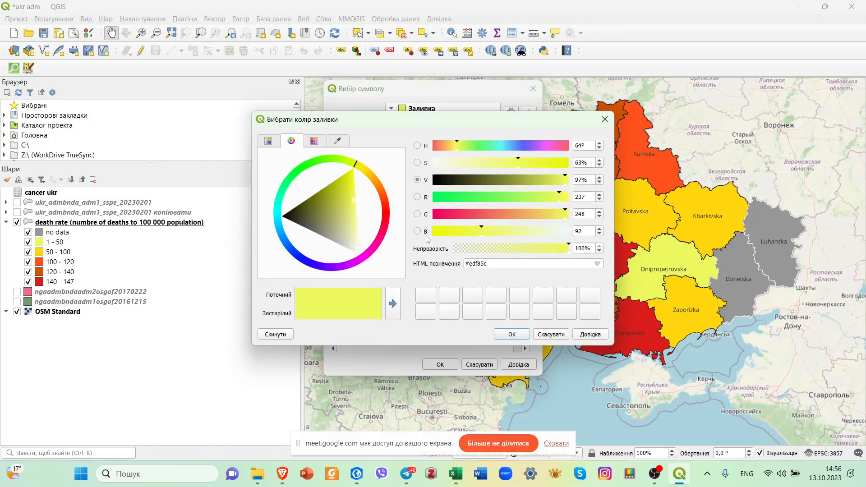
drag(481, 233, 513, 232)
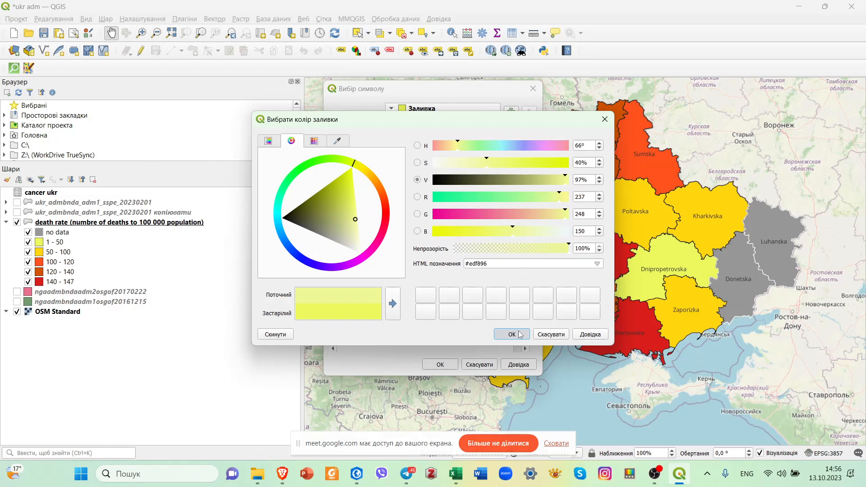
click(520, 335)
click(438, 363)
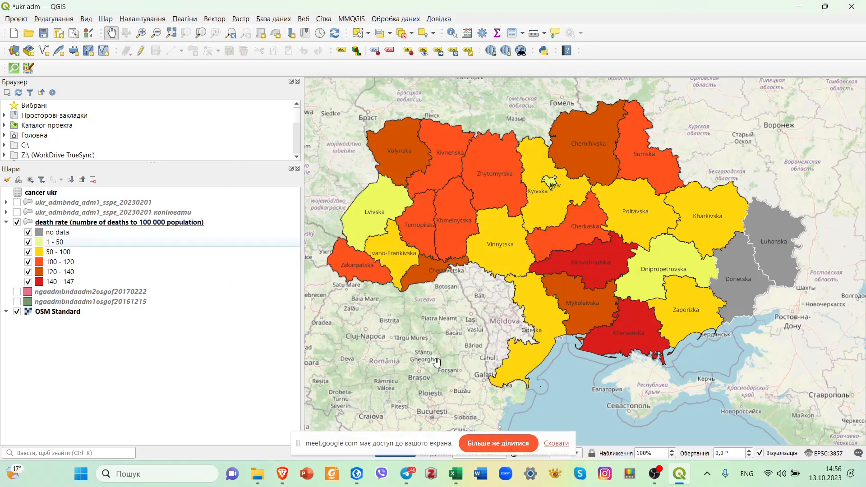
Change the simple fill colour of the 50–100 class to orange #ff9408 and apply the symbol.
double_click(131, 253)
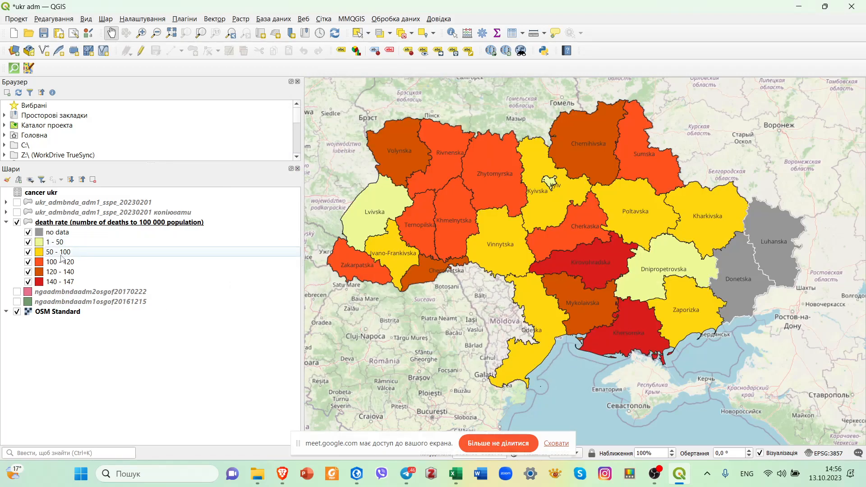
click(436, 119)
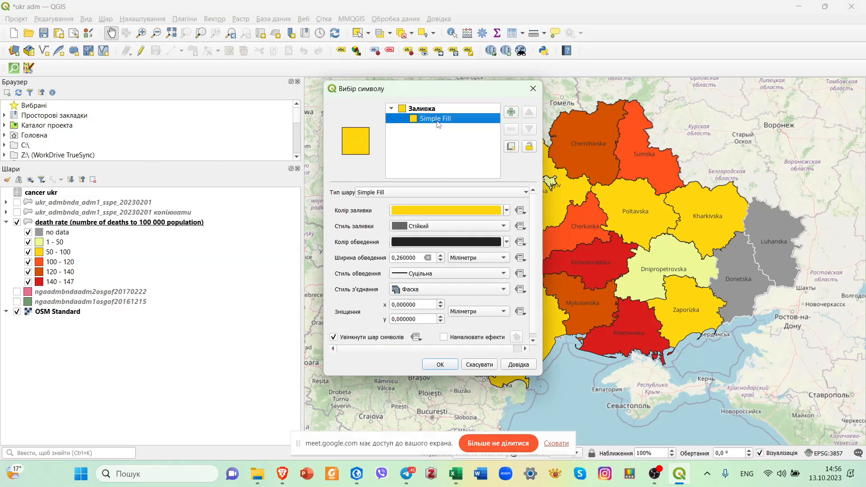
click(454, 210)
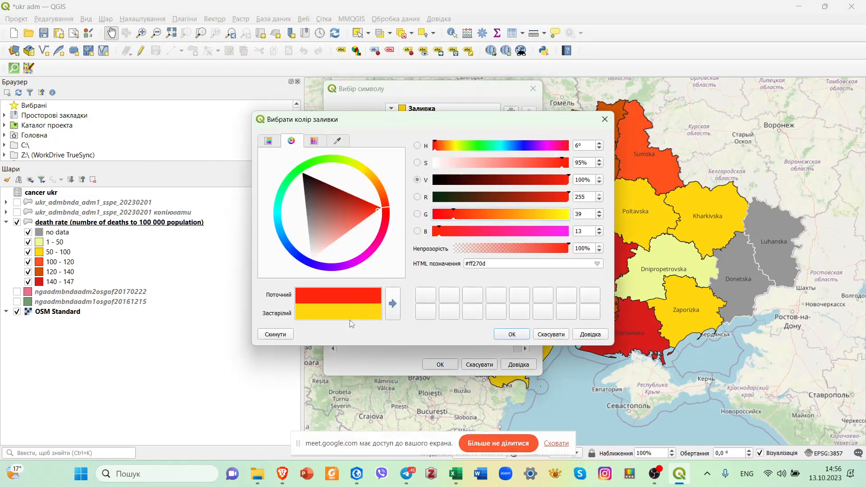
click(564, 169)
drag(449, 219, 513, 220)
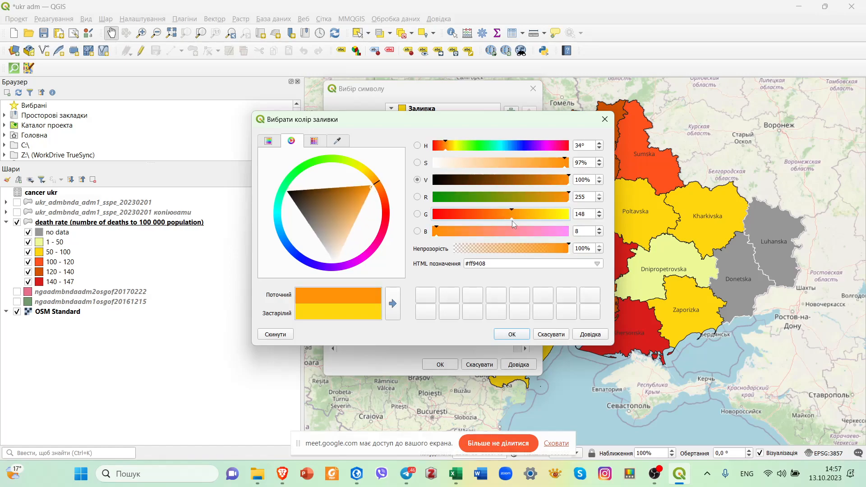
click(513, 334)
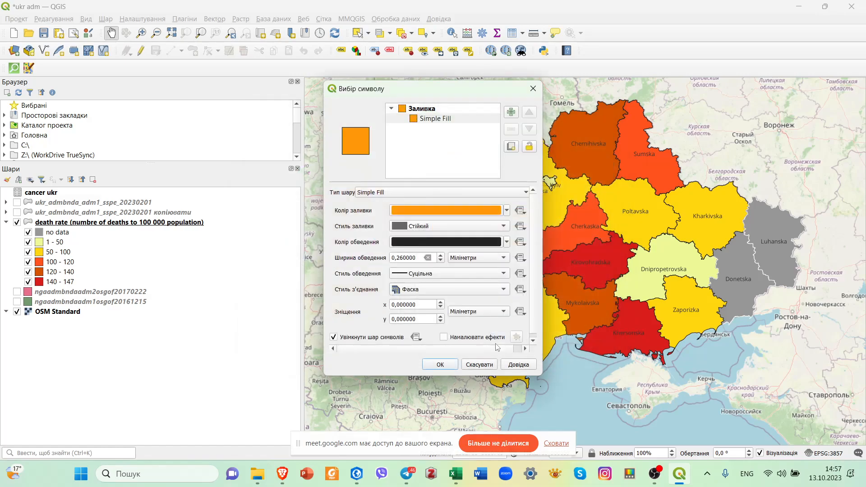
click(442, 365)
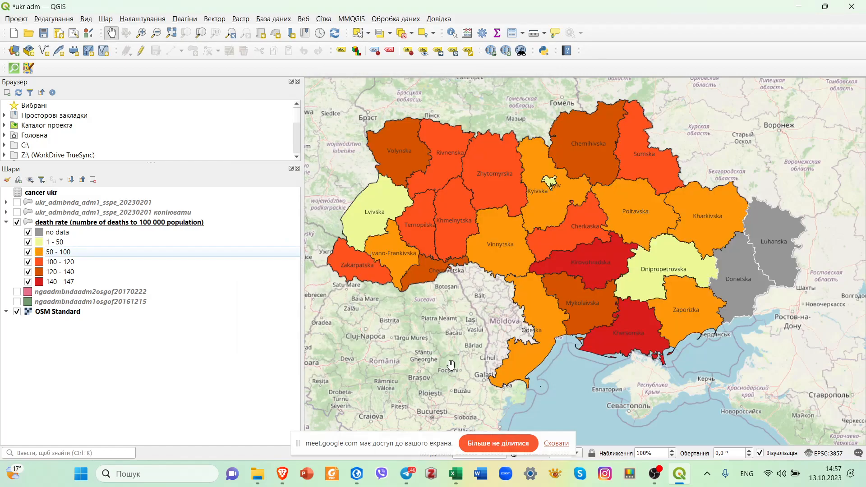
Change the simple fill colour of the 50–100 class to bright yellow #fffe08 and apply the symbol.
double_click(87, 255)
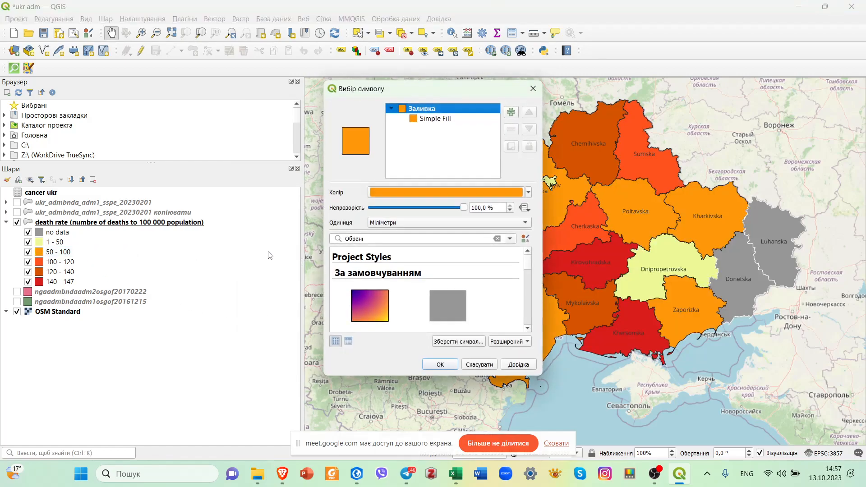
click(424, 120)
click(494, 211)
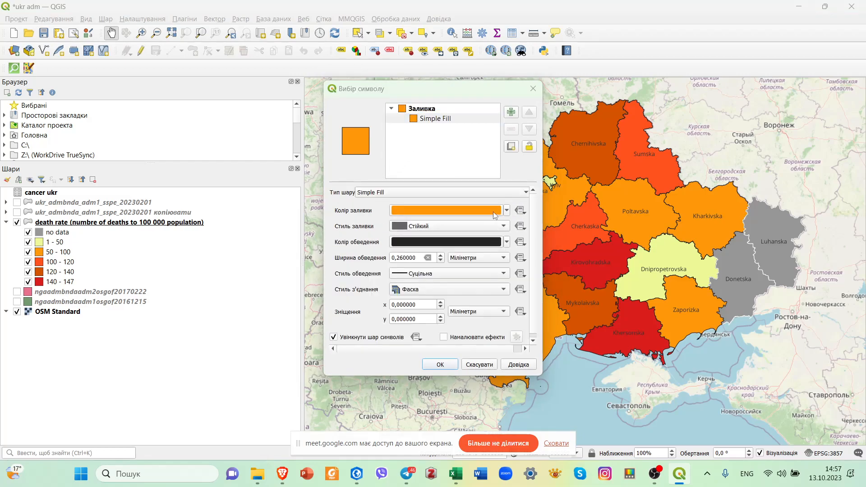
drag(563, 220, 568, 221)
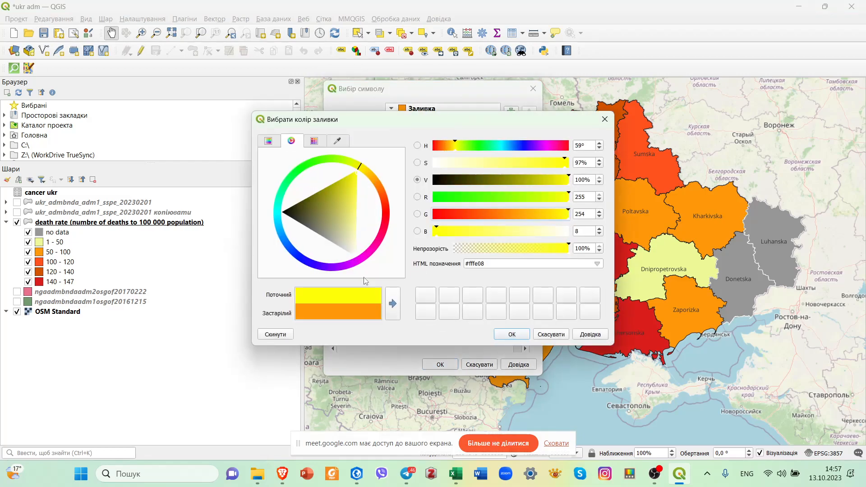
click(518, 336)
click(451, 363)
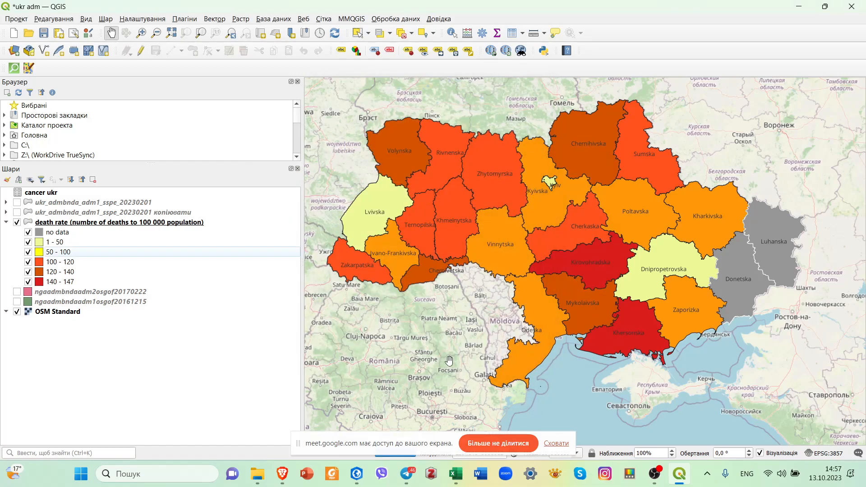
Change the simple fill colour of the 100–120 class to a lighter orange and apply the symbol.
double_click(84, 264)
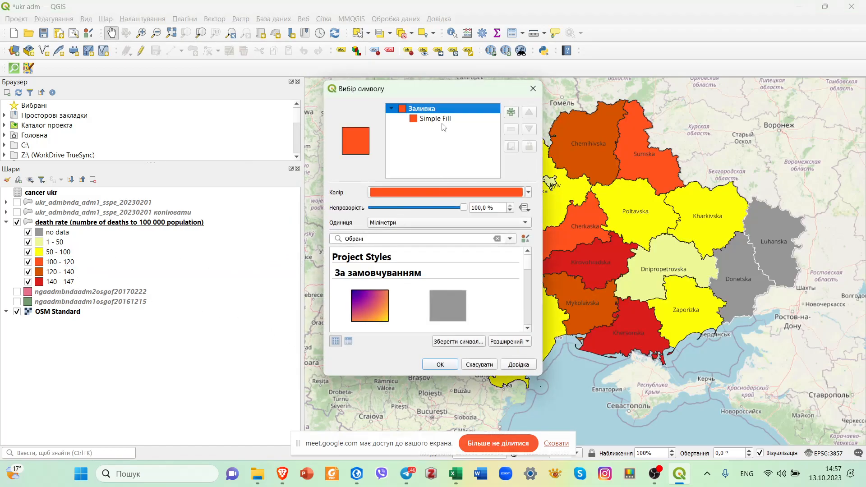
click(444, 120)
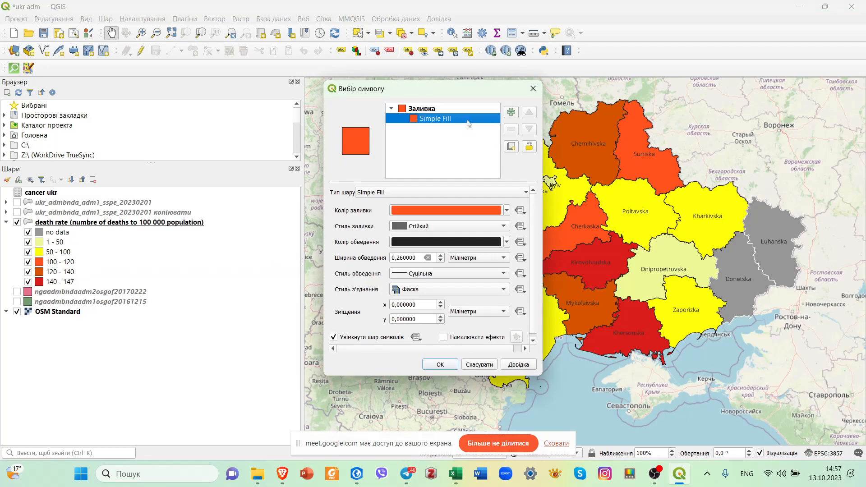
click(451, 212)
click(449, 214)
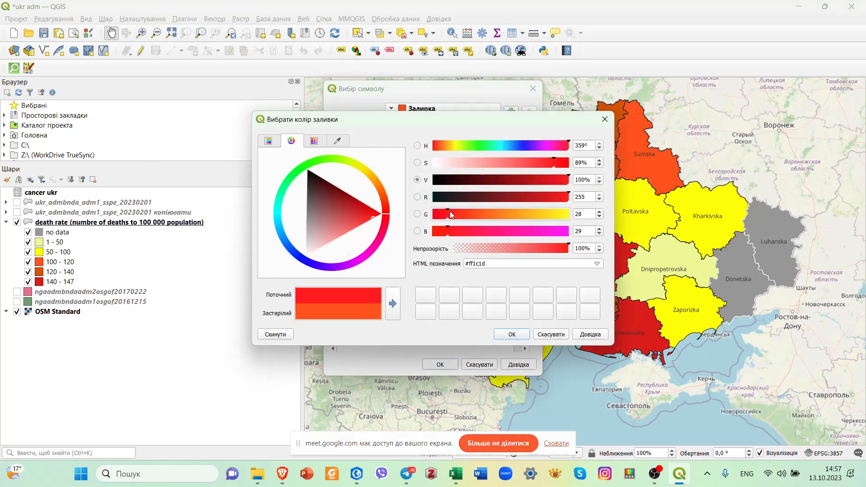
drag(475, 222, 518, 224)
click(514, 335)
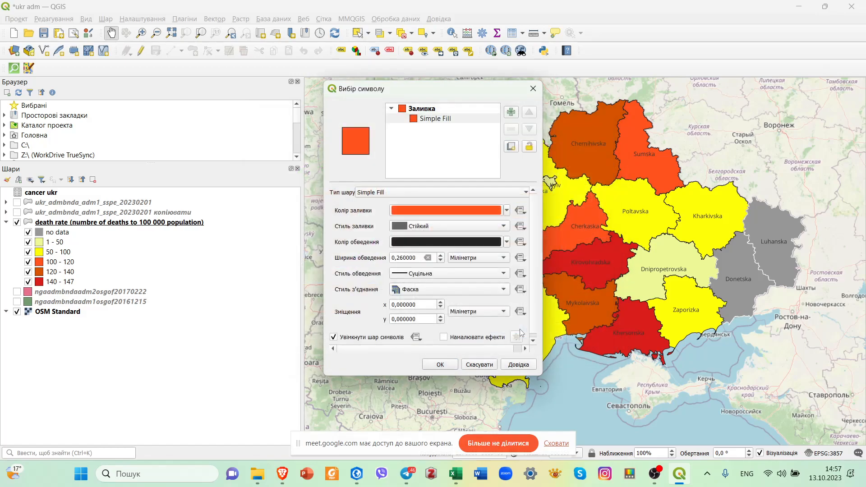
click(440, 365)
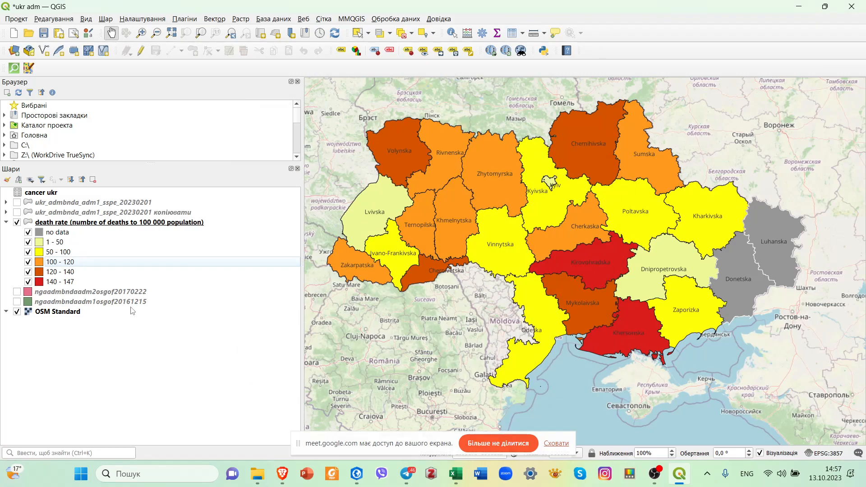
Change the simple fill colour of the 120–140 class to red-orange #eb4a00, apply the symbol and save the project.
click(60, 274)
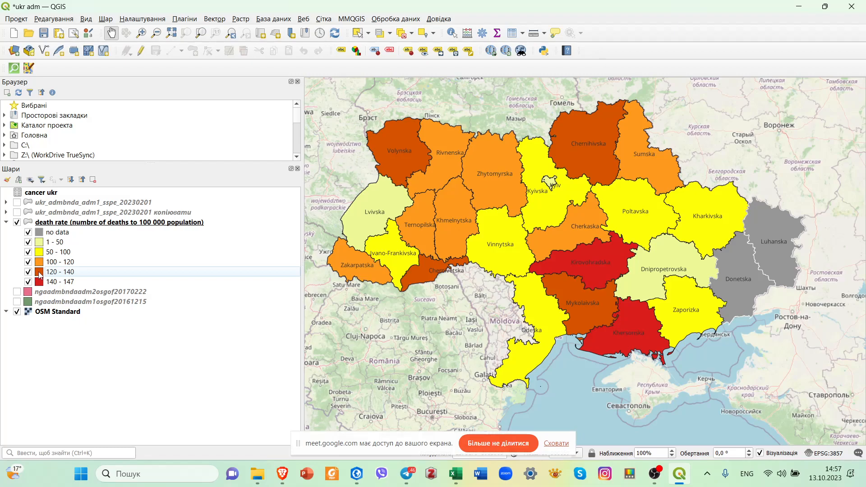
double_click(39, 273)
click(424, 120)
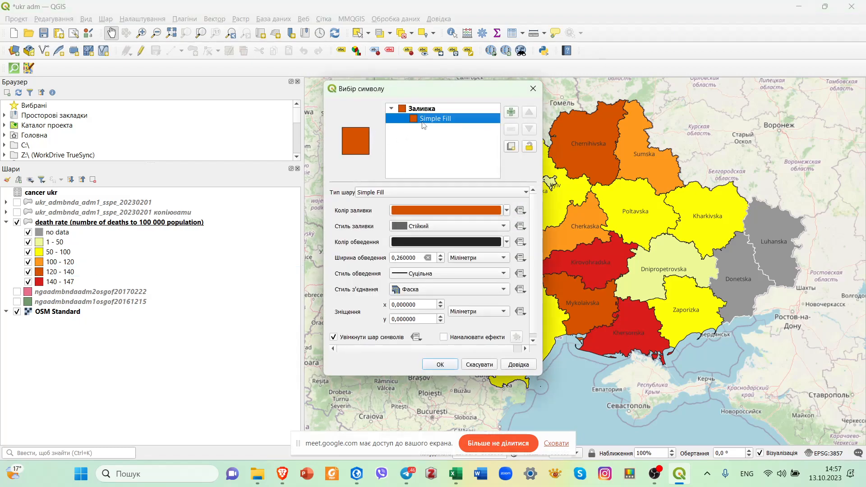
click(429, 211)
click(471, 223)
click(553, 183)
drag(552, 185, 559, 185)
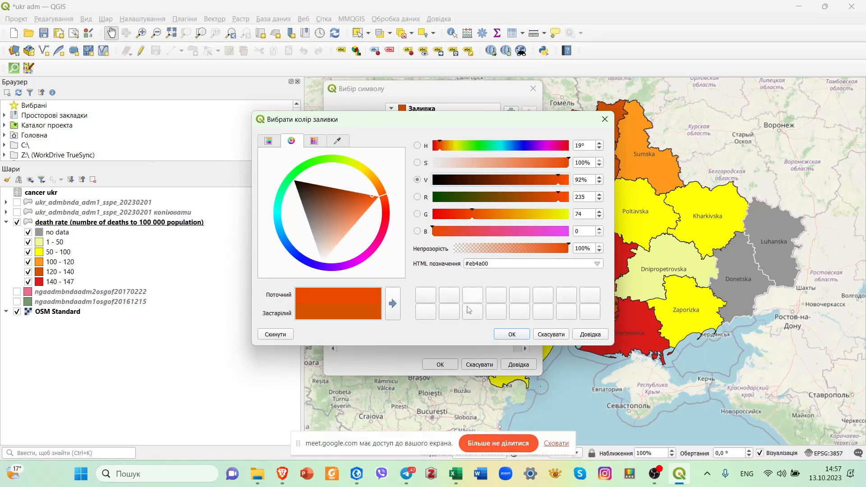
click(514, 335)
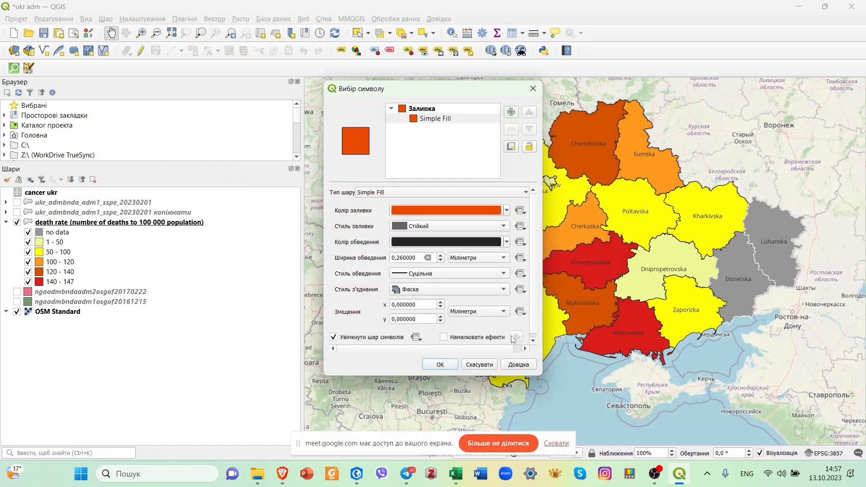
click(440, 365)
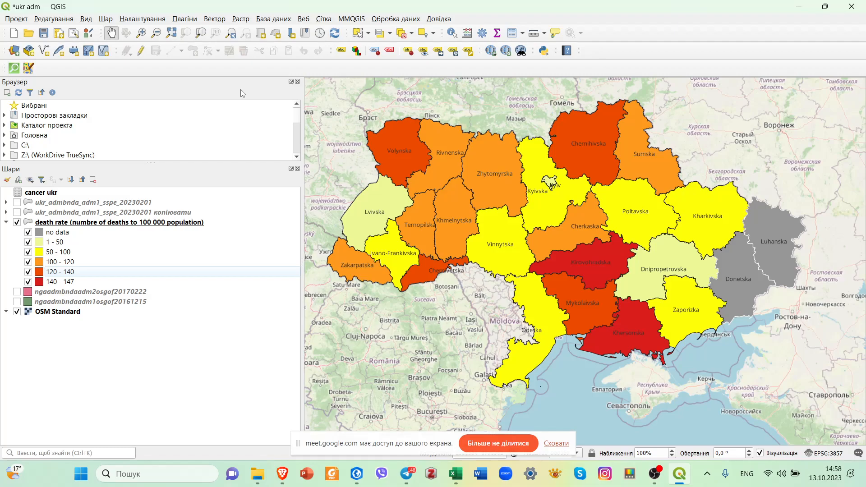
click(44, 33)
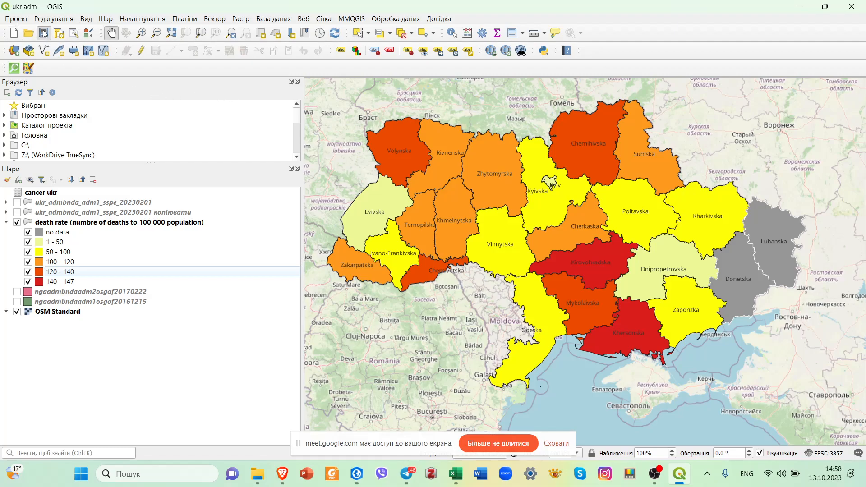
Create a new report named 1 and enlarge its window.
click(16, 18)
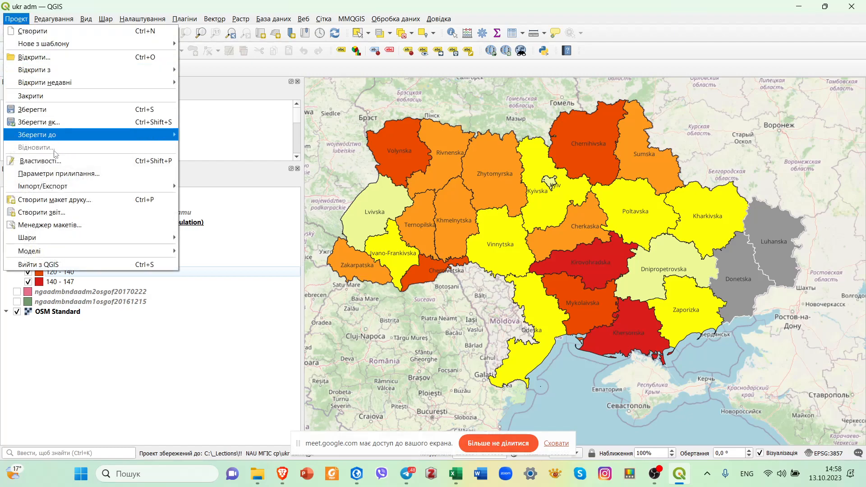
click(69, 217)
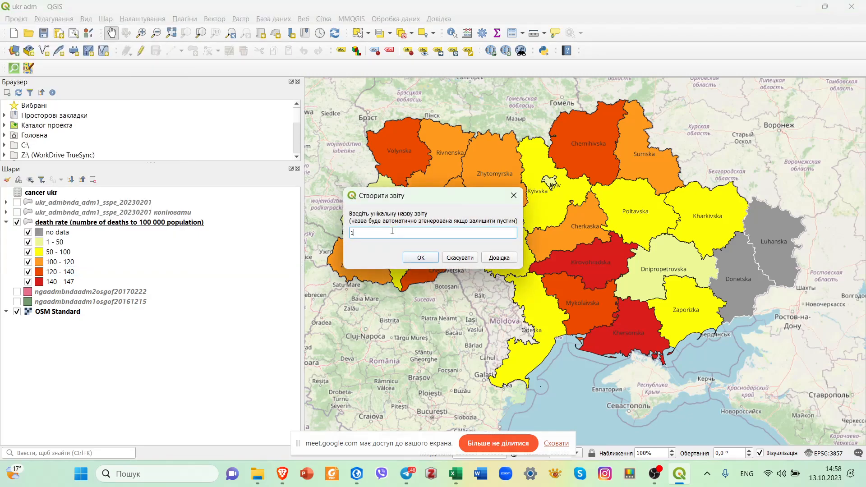
click(421, 258)
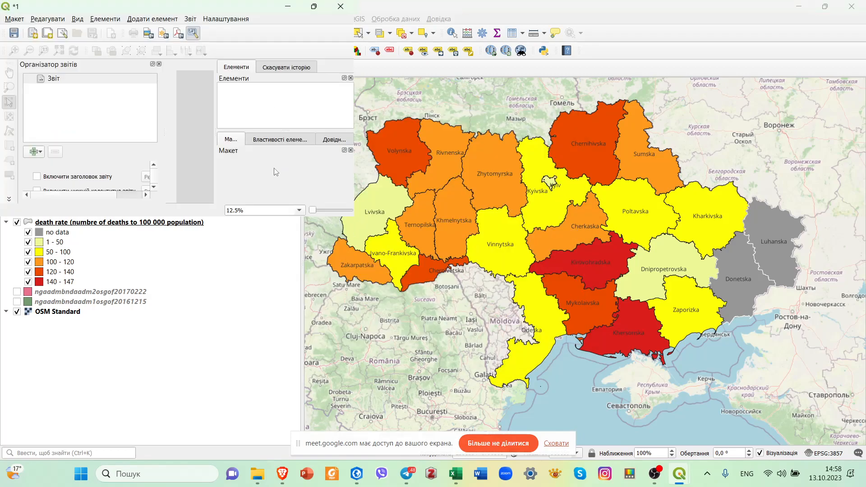
drag(233, 10, 233, 14)
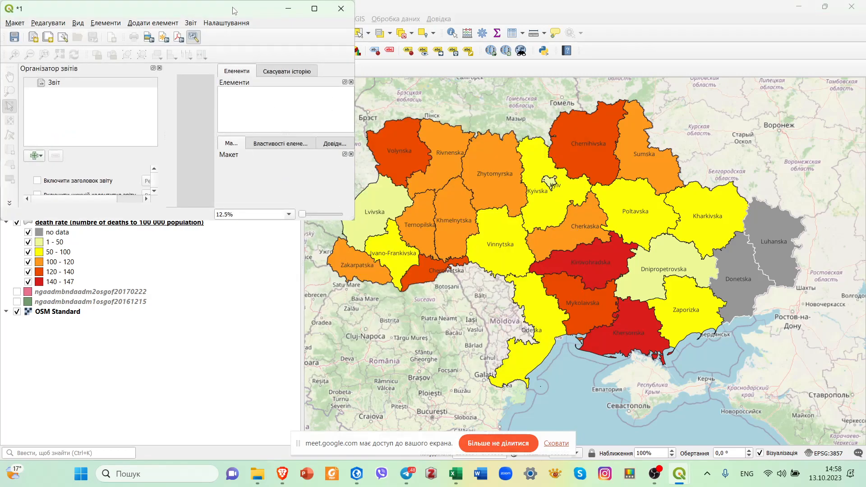
drag(367, 229, 842, 435)
Examine the report's section types and which layout items can be added, and close the report window.
click(54, 84)
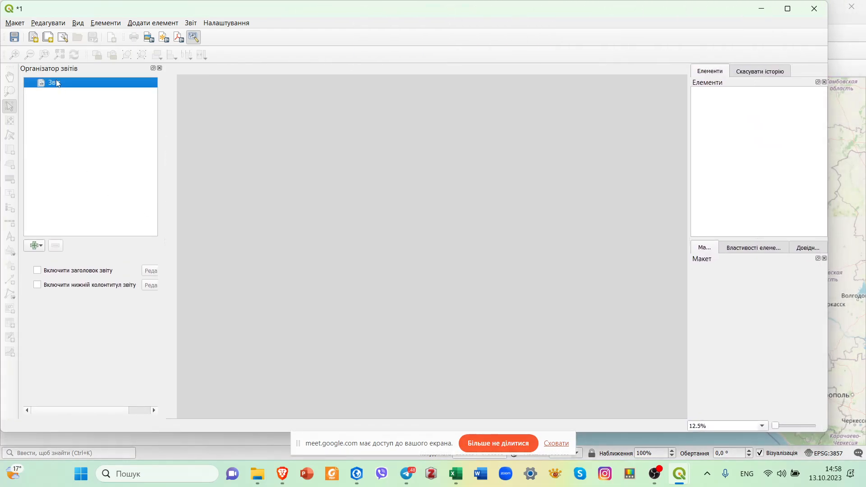
click(139, 24)
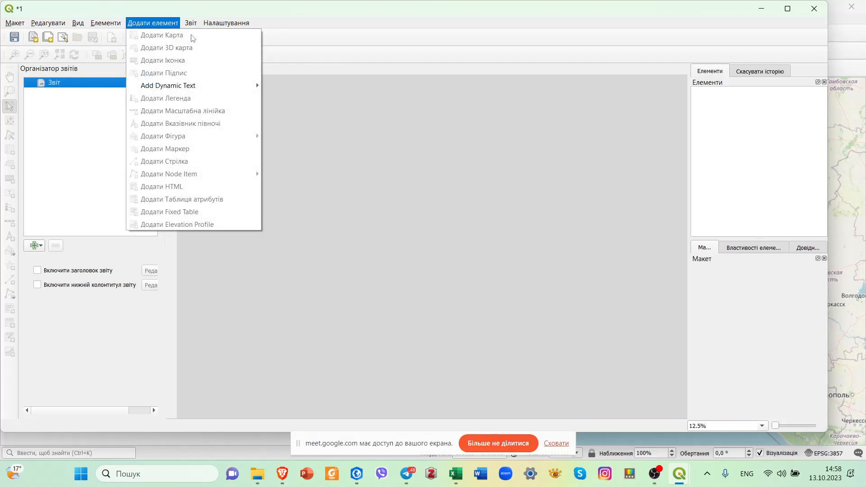
click(65, 85)
click(35, 246)
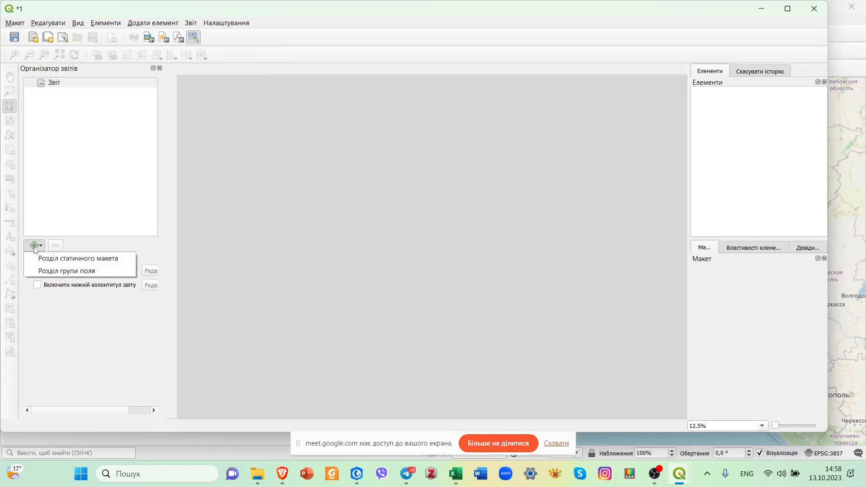
click(67, 85)
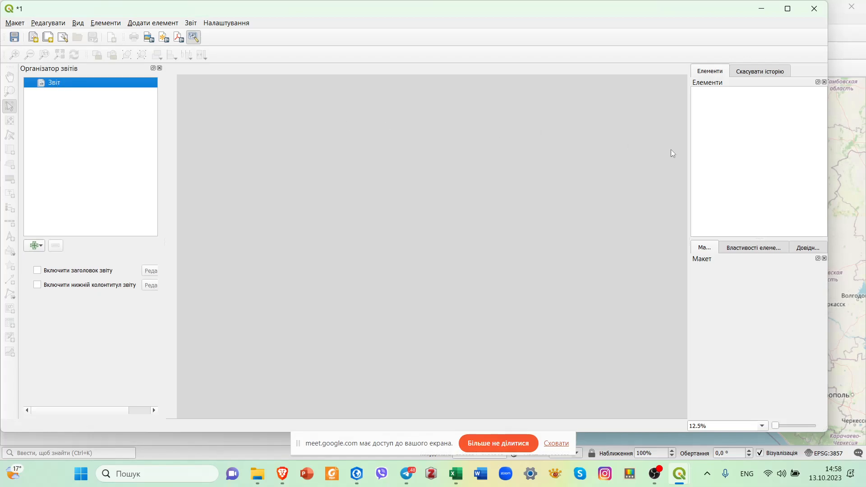
drag(688, 151, 460, 144)
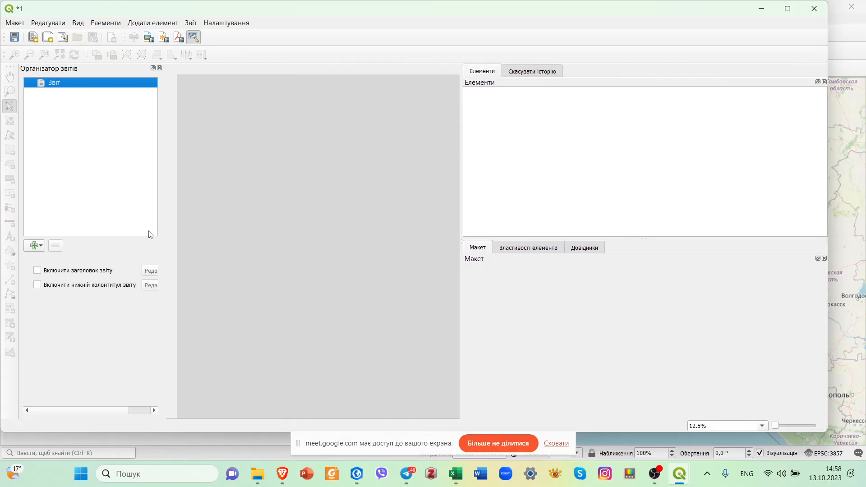
click(108, 24)
click(147, 25)
click(148, 25)
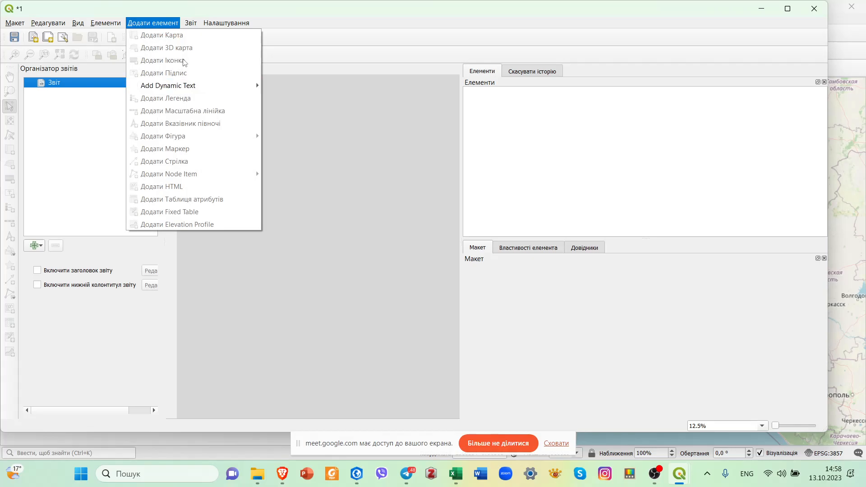
click(819, 10)
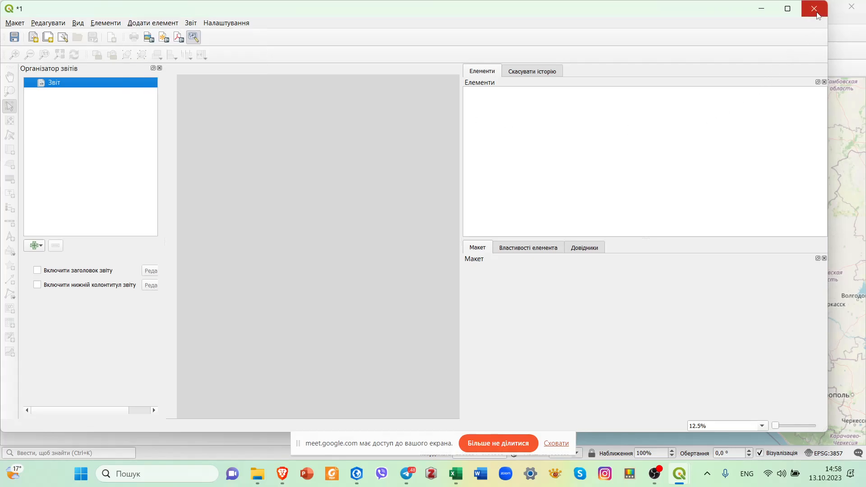
click(819, 10)
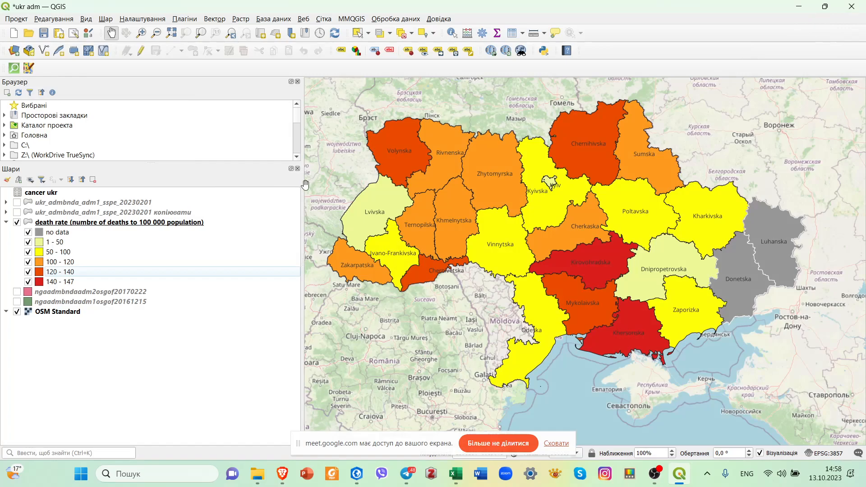
Hide the OSM Standard basemap so the regions are drawn on a blank background.
drag(303, 185, 296, 212)
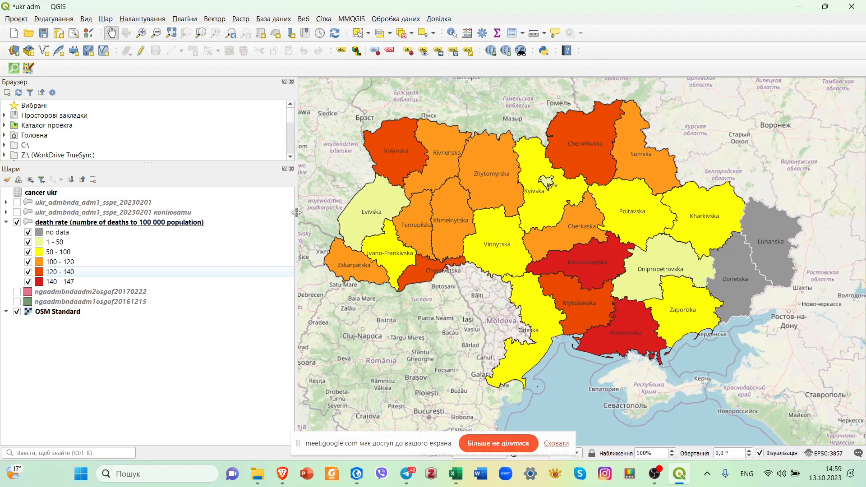
click(152, 293)
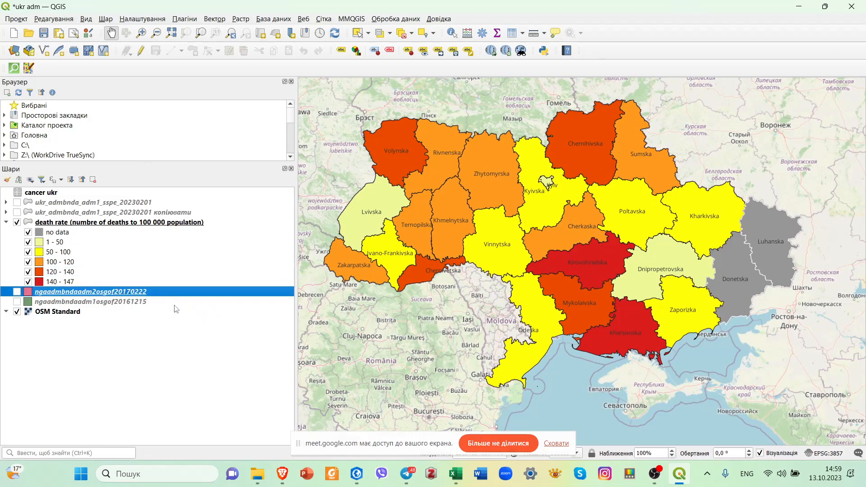
click(178, 303)
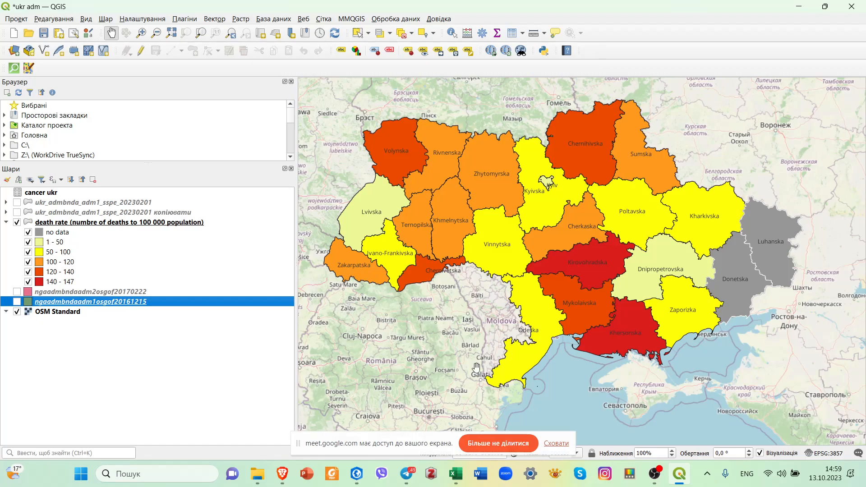
click(17, 312)
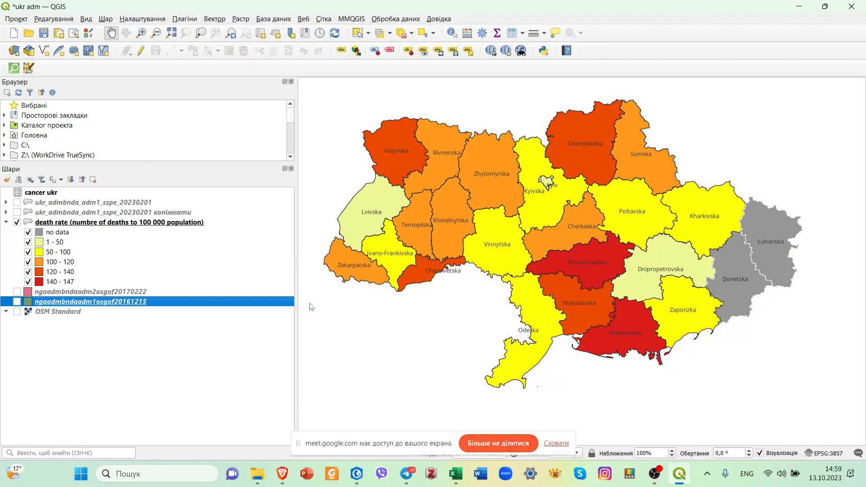
drag(464, 325, 475, 322)
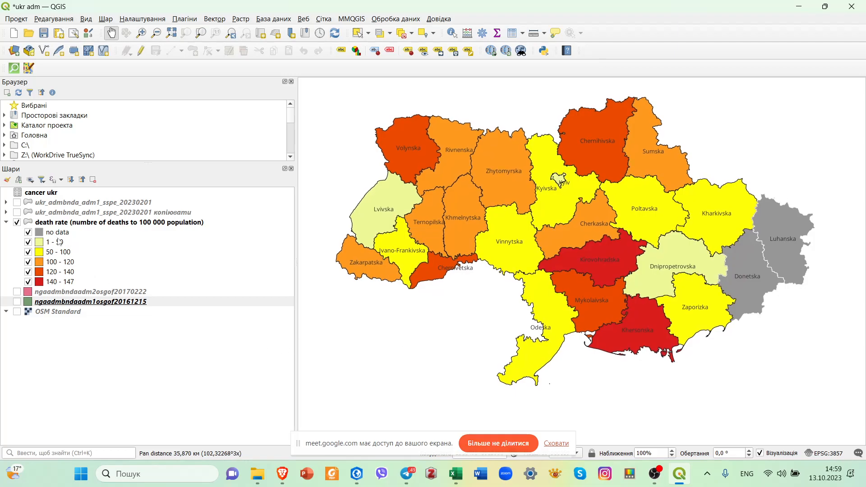
Move the death rate layer above both ukr_admbnda_adm1_sspe_20230201 layers in the layer order.
click(61, 215)
drag(78, 217, 72, 289)
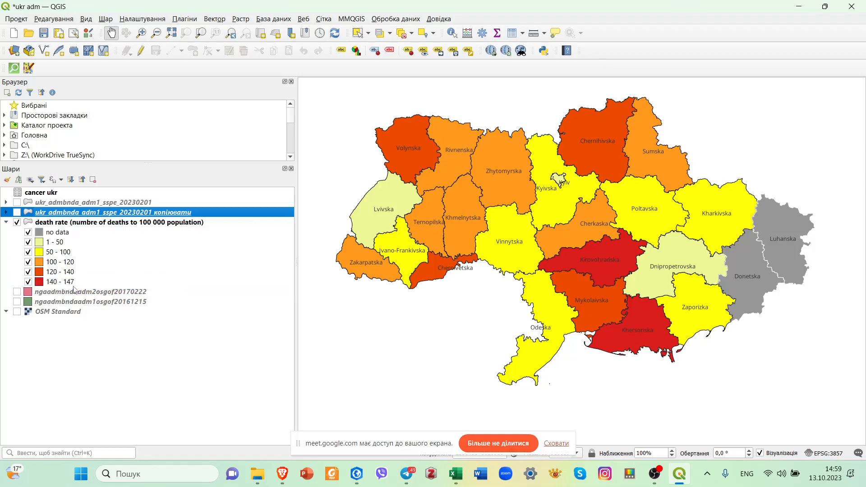
click(63, 225)
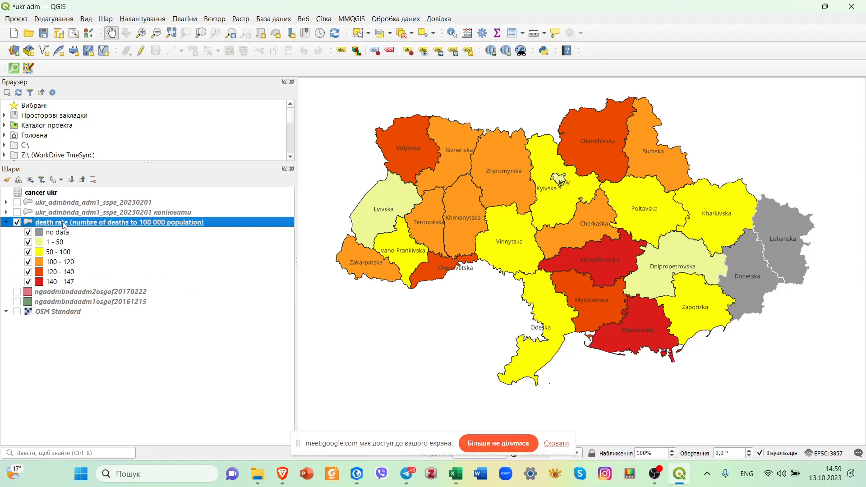
drag(66, 219, 66, 202)
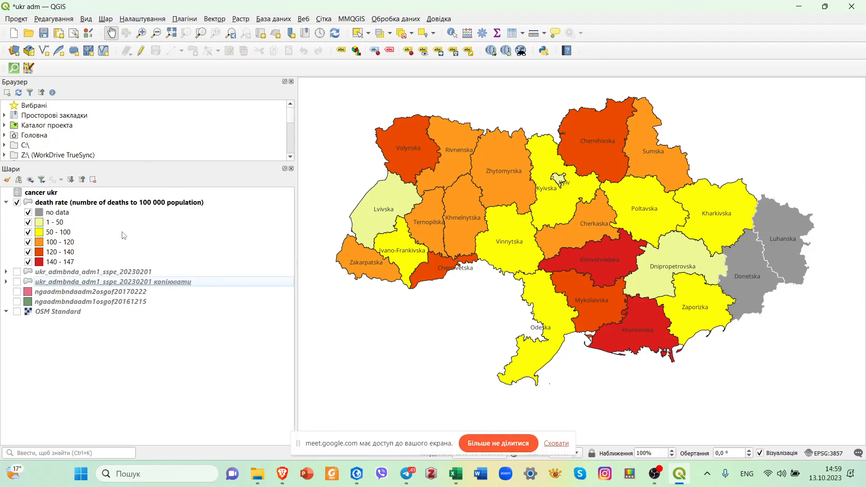
Show the ukr_admbnda_adm1_sspe_20230201 layer beneath the death rate layer and expand its legend classes.
click(17, 272)
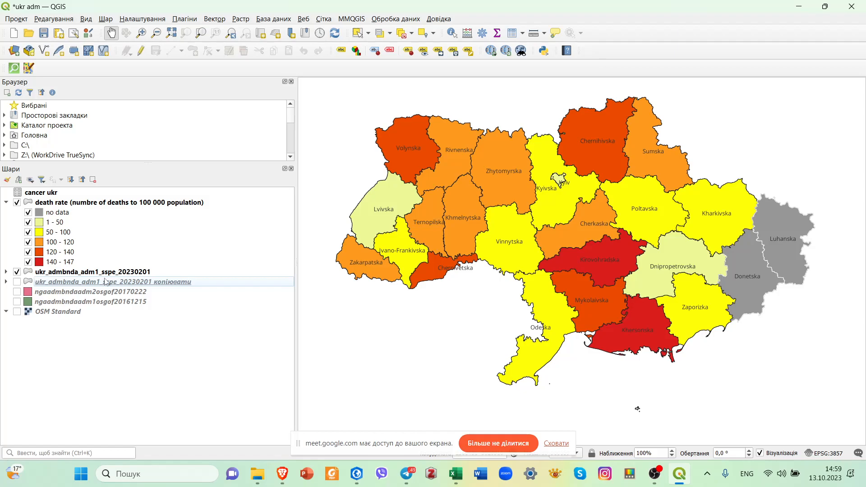
click(119, 274)
click(6, 272)
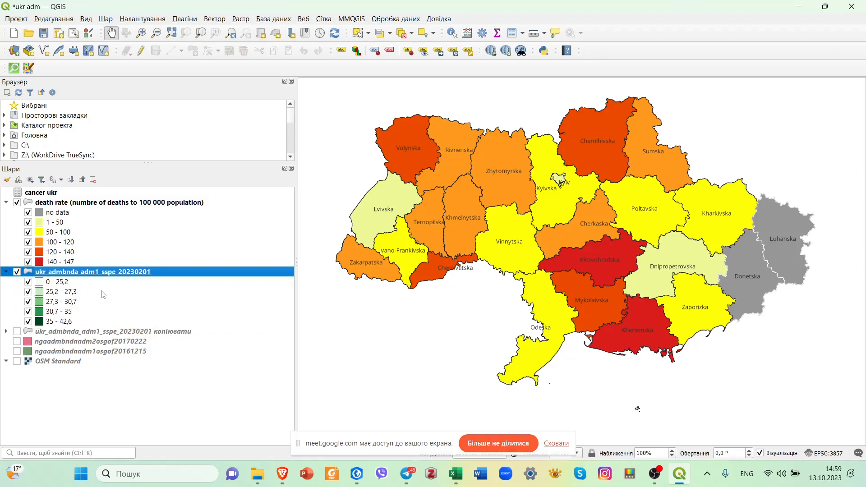
Change the ukr_admbnda_adm1_sspe_20230201 layer's symbology from graduated to a single symbol with the gray 3 fill preset.
right_click(190, 273)
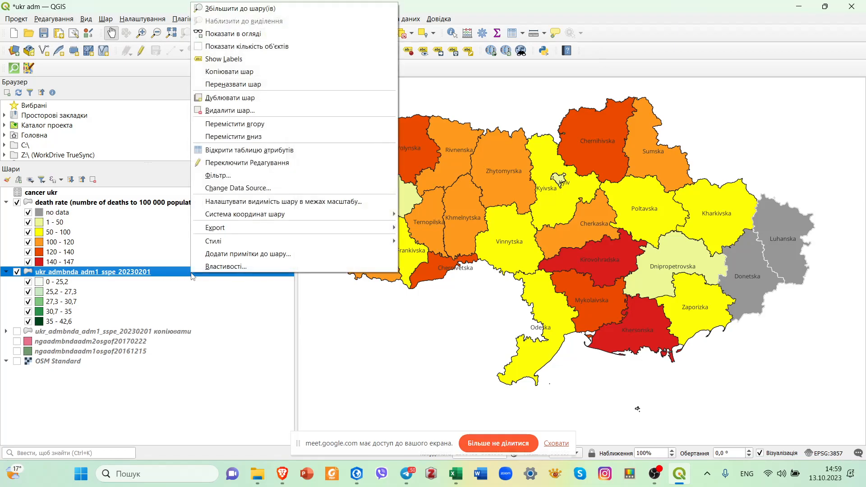
click(247, 269)
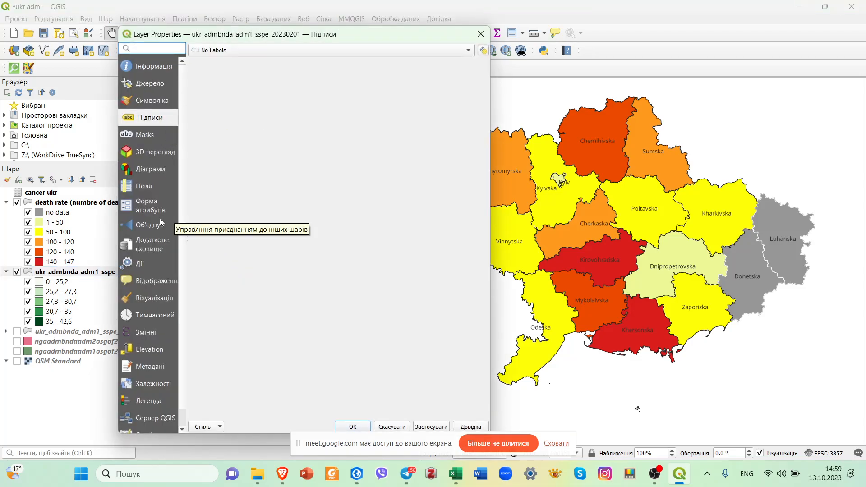
click(151, 100)
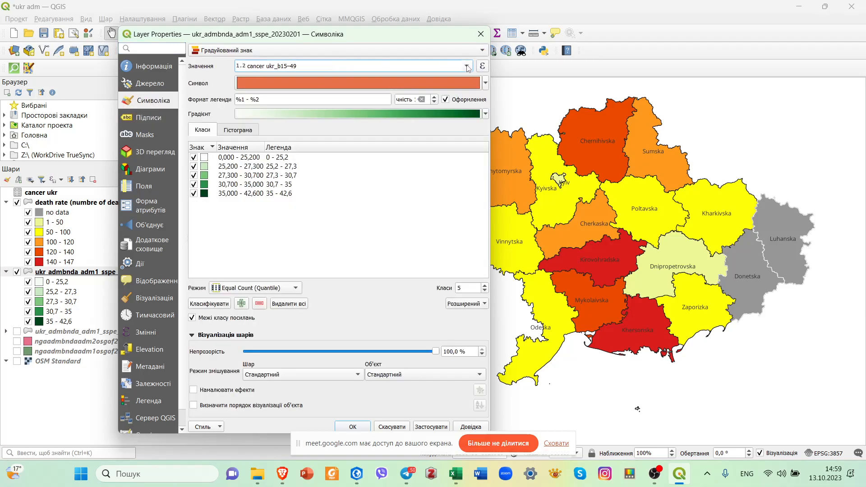
click(483, 50)
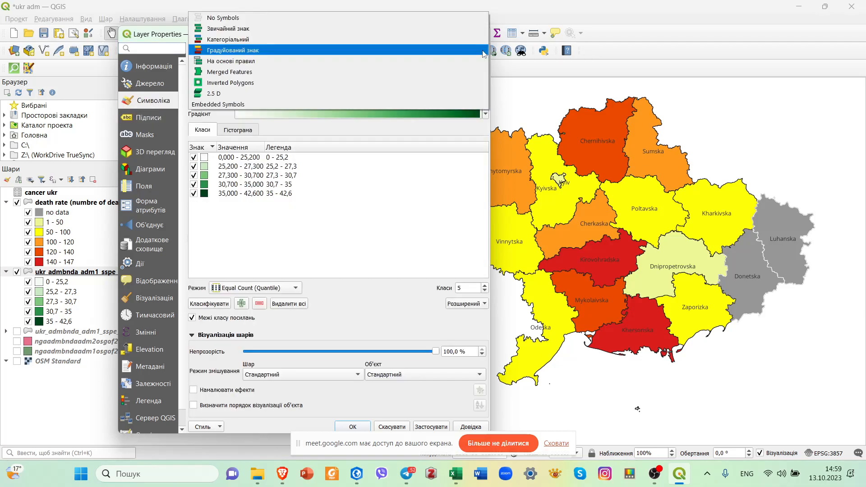
click(272, 29)
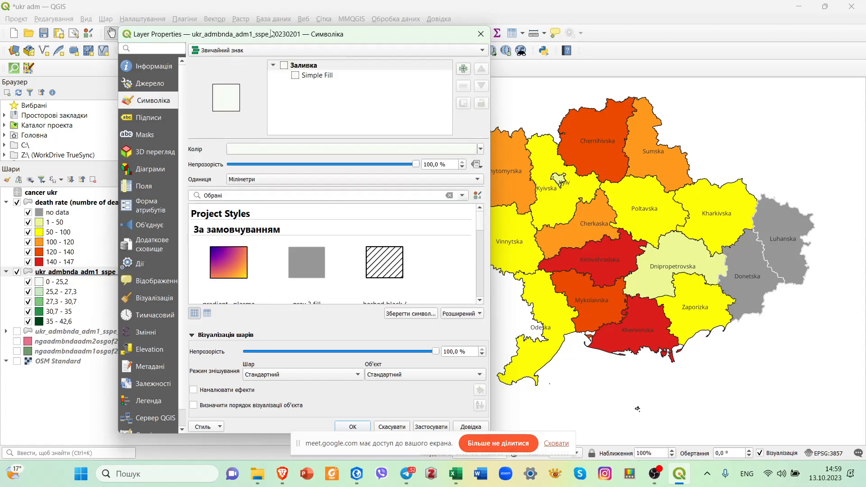
click(316, 267)
scroll(315, 266, down, 1)
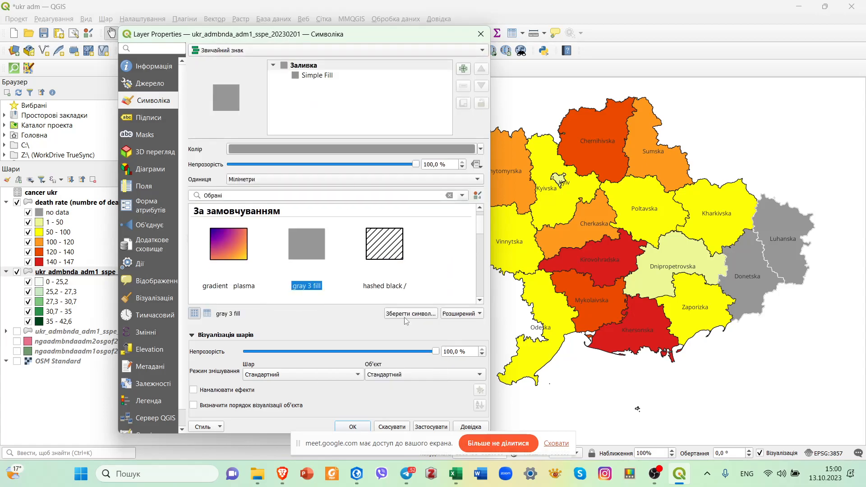
click(429, 428)
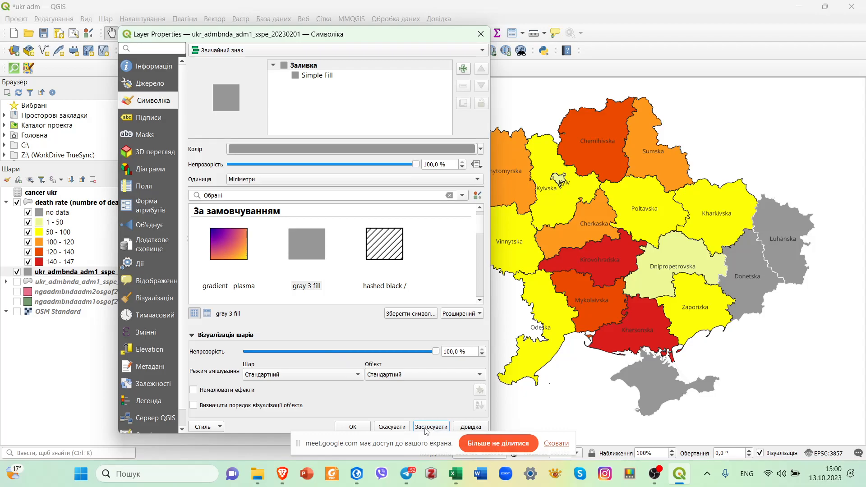
click(353, 427)
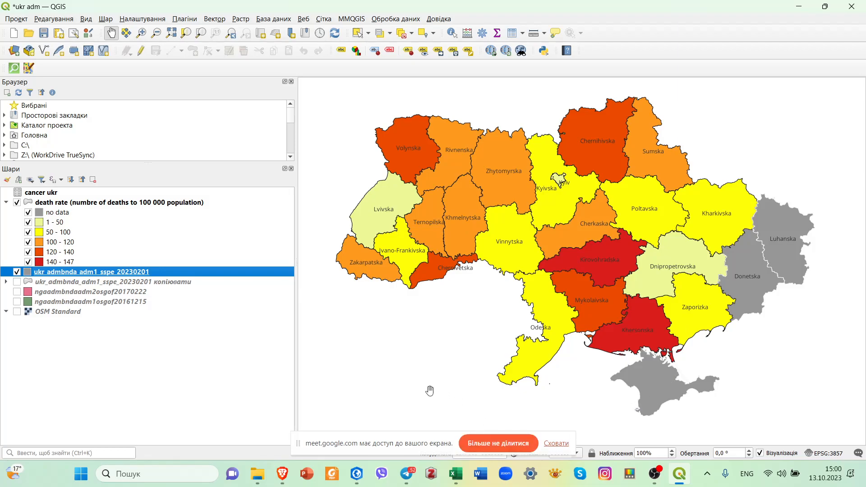
Create a blank Word document and paste a screenshot of the QGIS map of Ukraine into it.
click(480, 479)
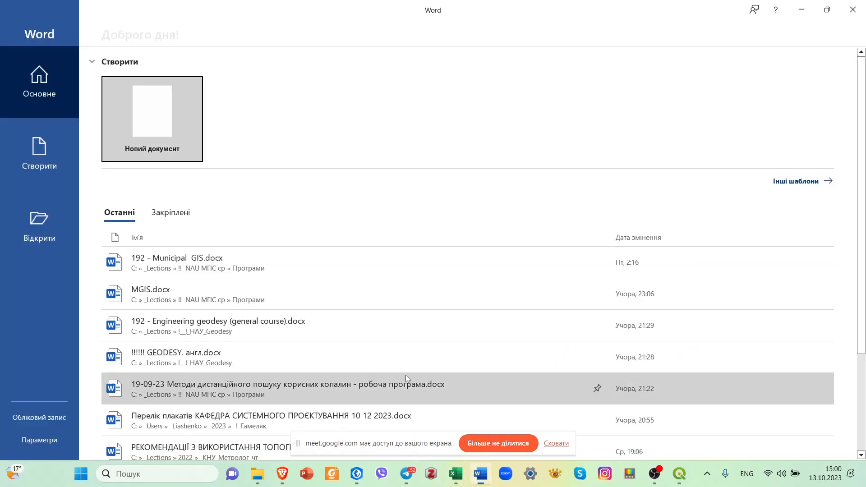
click(154, 126)
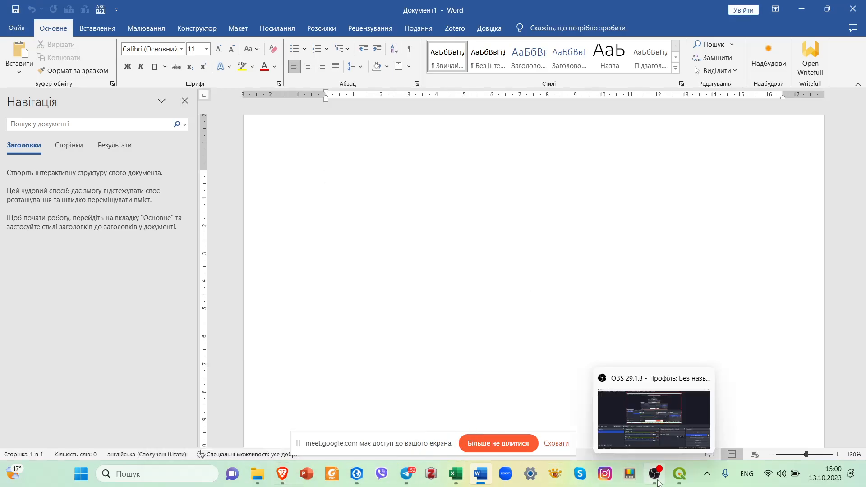
click(679, 481)
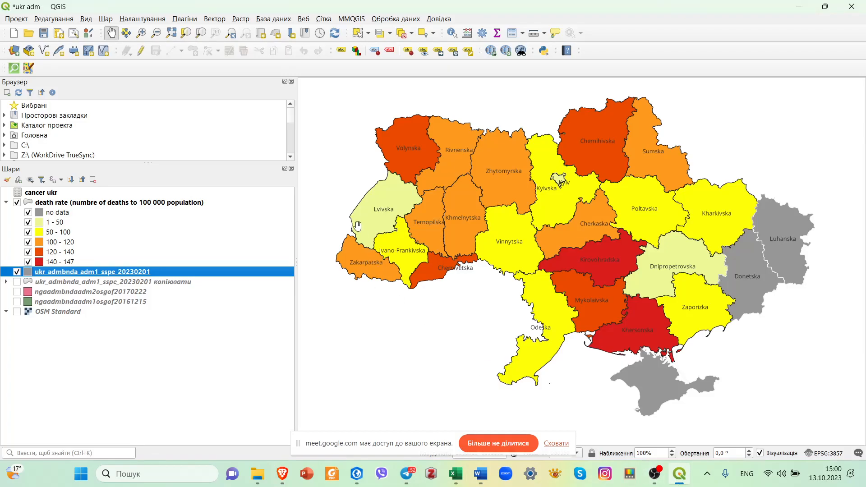
key(super+shift+s)
drag(330, 94, 818, 418)
click(481, 473)
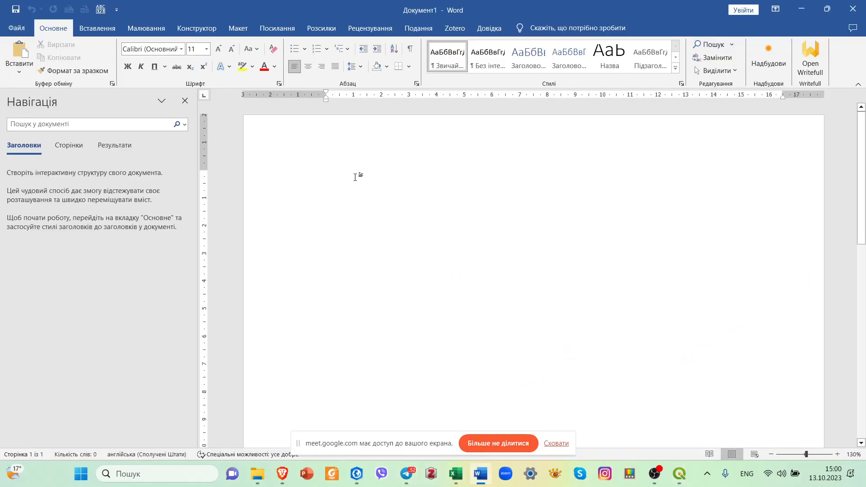
right_click(379, 196)
click(390, 246)
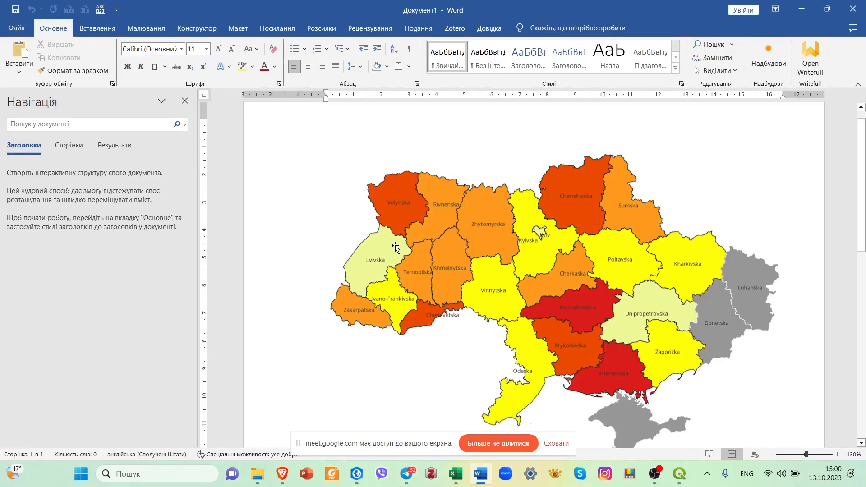
Shrink the pasted map image proportionally to leave room beside it and place the text cursor after it.
click(395, 247)
drag(784, 425, 716, 376)
click(723, 368)
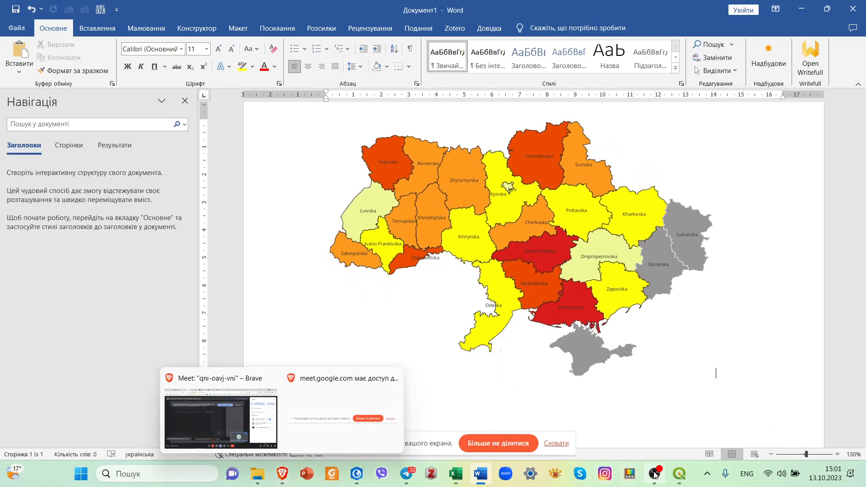
Capture the death rate layer's legend classes from 1 - 50 to 140 - 147 in QGIS and paste them beside the Word map.
click(680, 474)
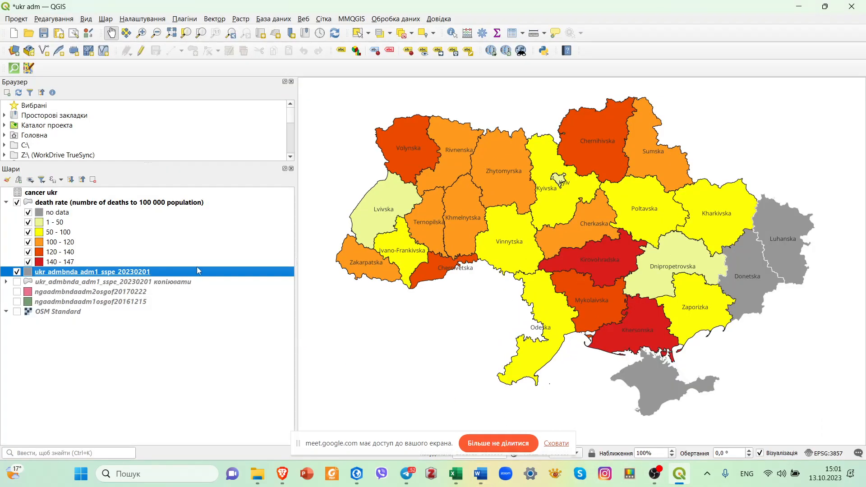
click(224, 321)
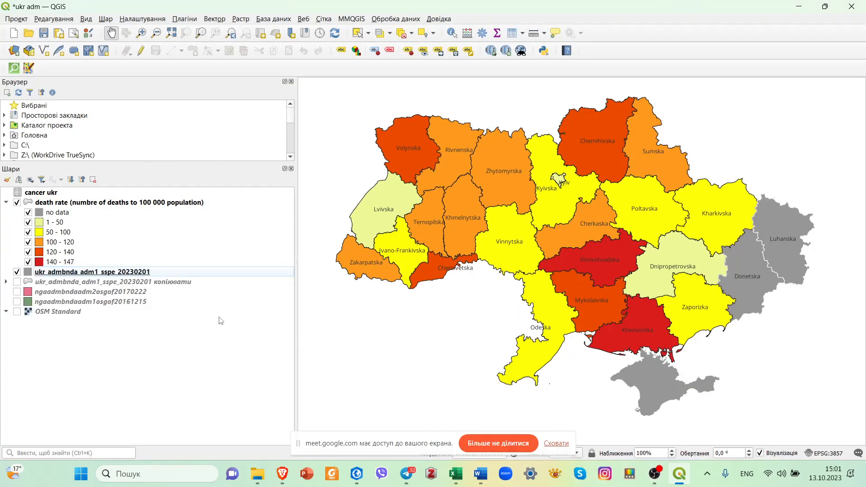
key(super+shift+s)
drag(34, 217, 83, 267)
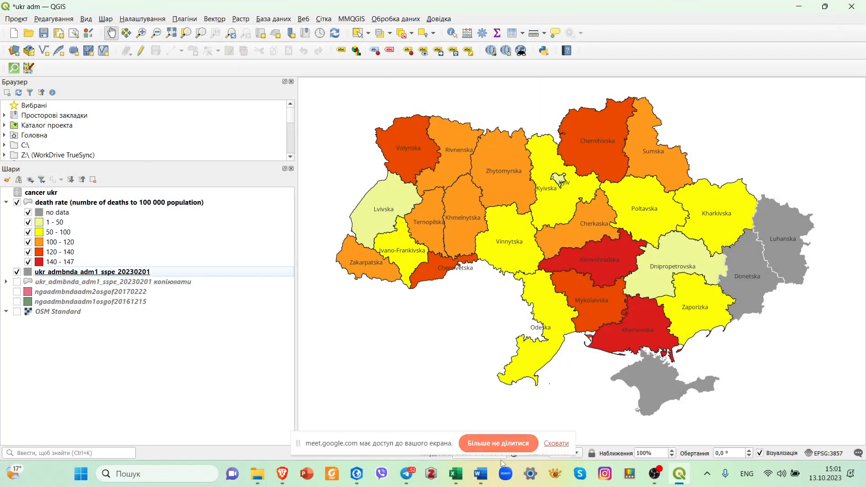
click(681, 475)
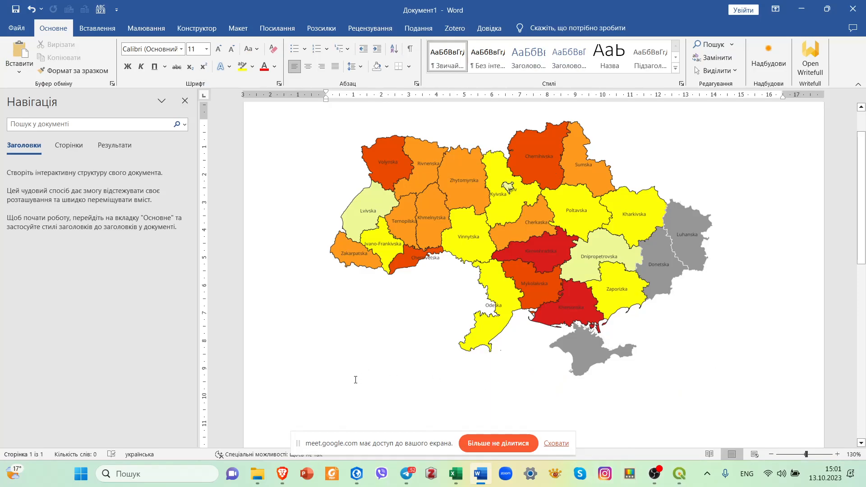
key(ctrl+v)
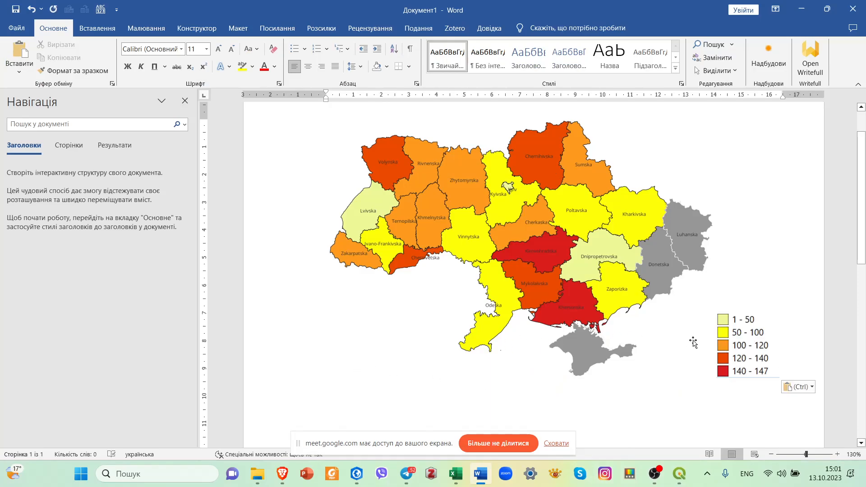
Shrink the pasted legend image slightly and place the text cursor after it.
click(725, 341)
drag(779, 379, 771, 370)
click(781, 377)
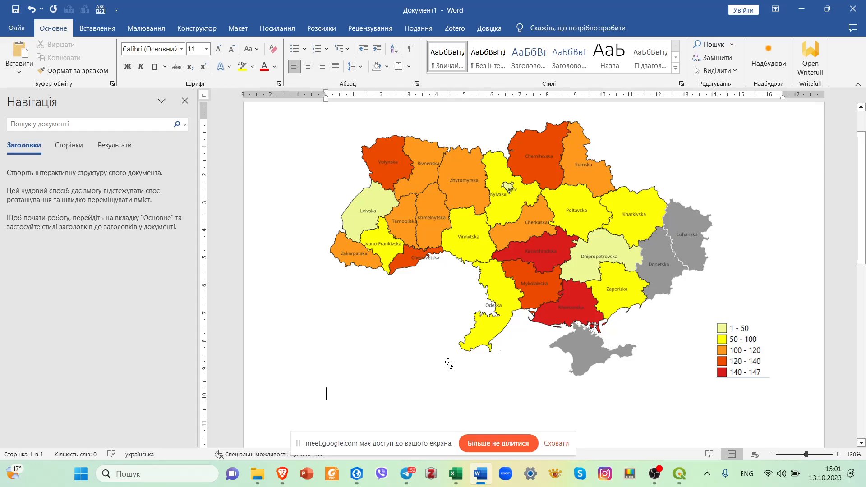
Try to place the legend image below the map image in the document.
scroll(497, 361, up, 2)
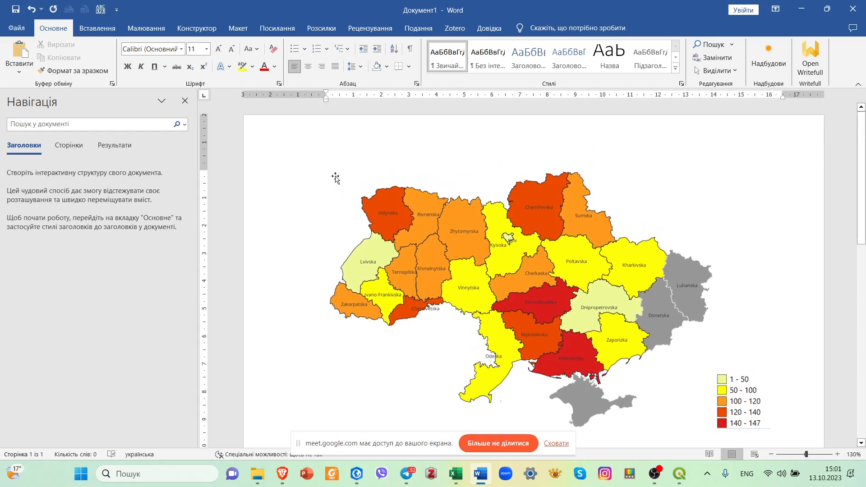
click(340, 181)
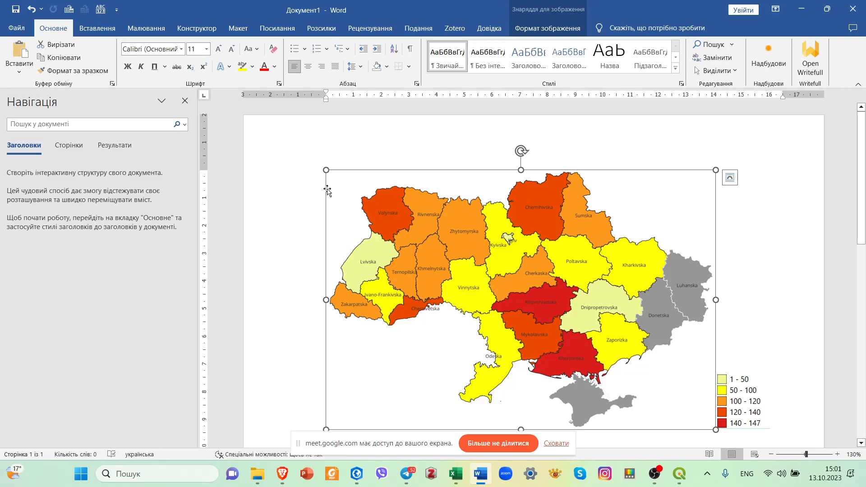
key(ctrl+z)
scroll(335, 162, down, 2)
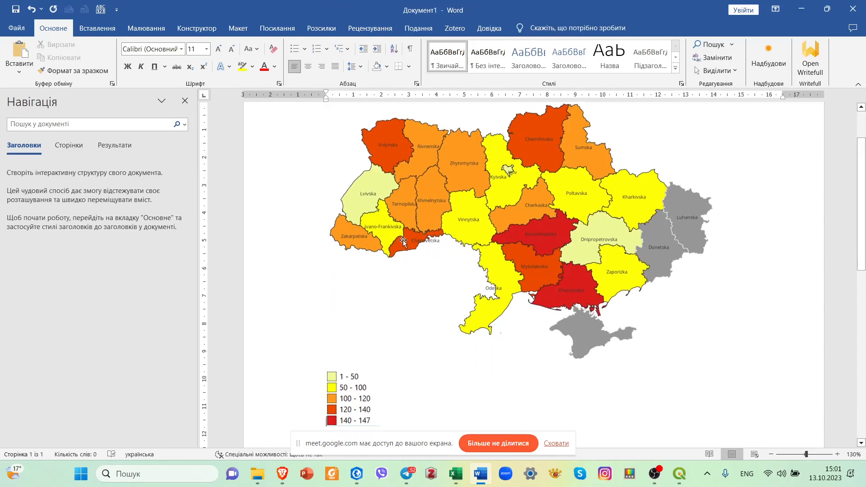
scroll(397, 239, down, 2)
click(362, 300)
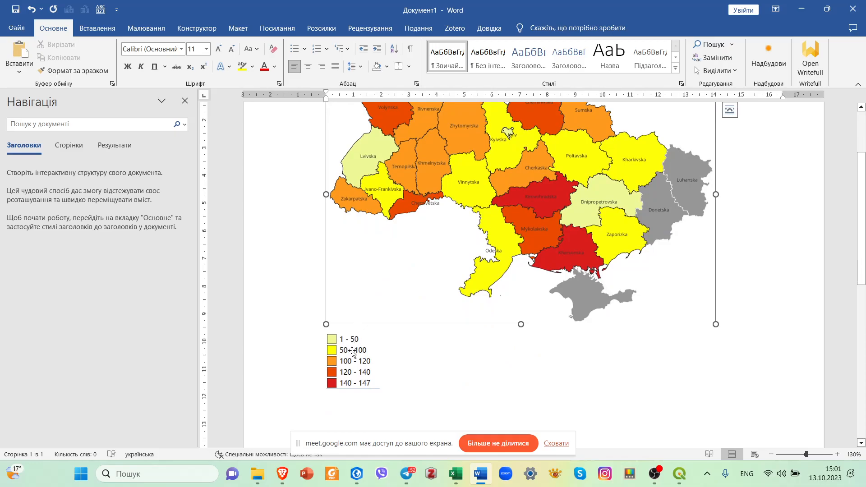
click(353, 352)
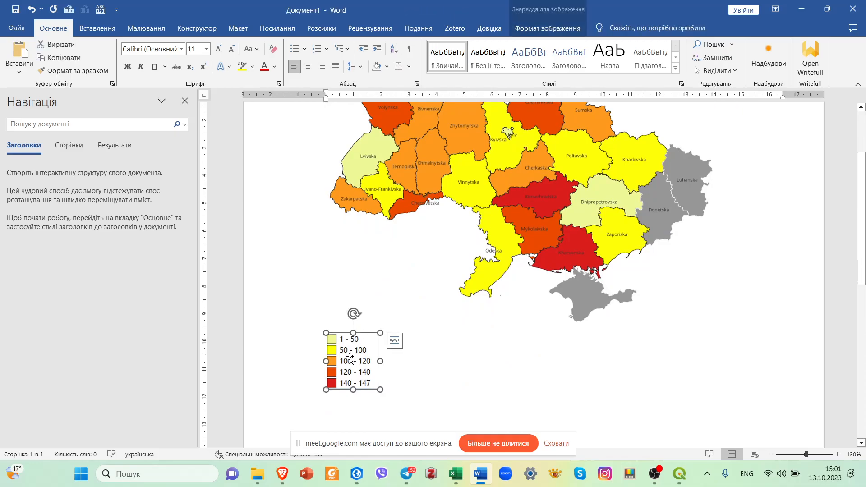
Undo the last document change and add an empty line above the map image.
scroll(337, 297, up, 2)
click(338, 305)
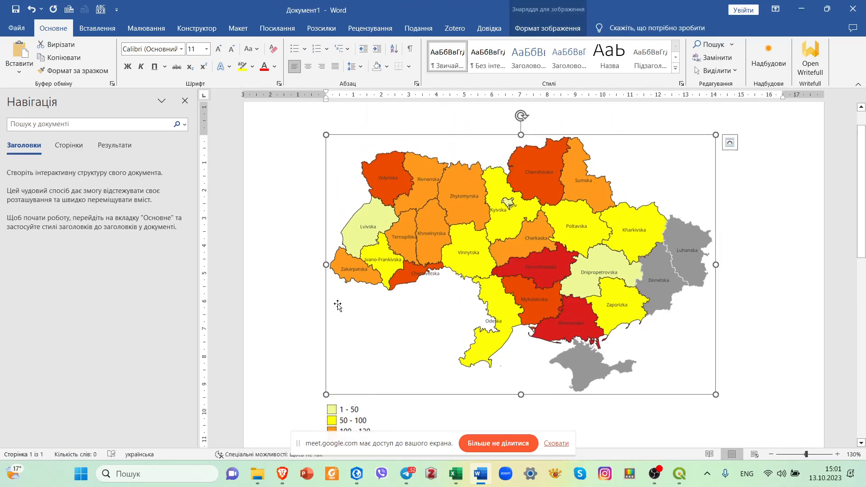
key(ctrl+z)
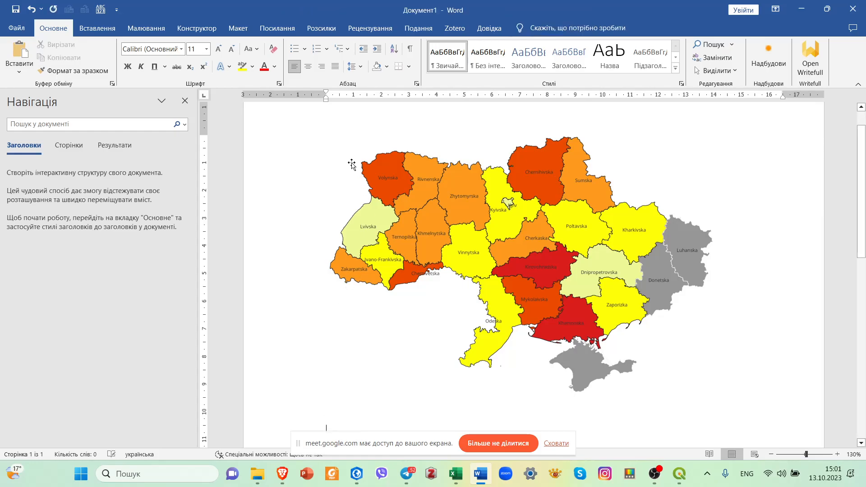
drag(372, 216, 351, 316)
click(344, 143)
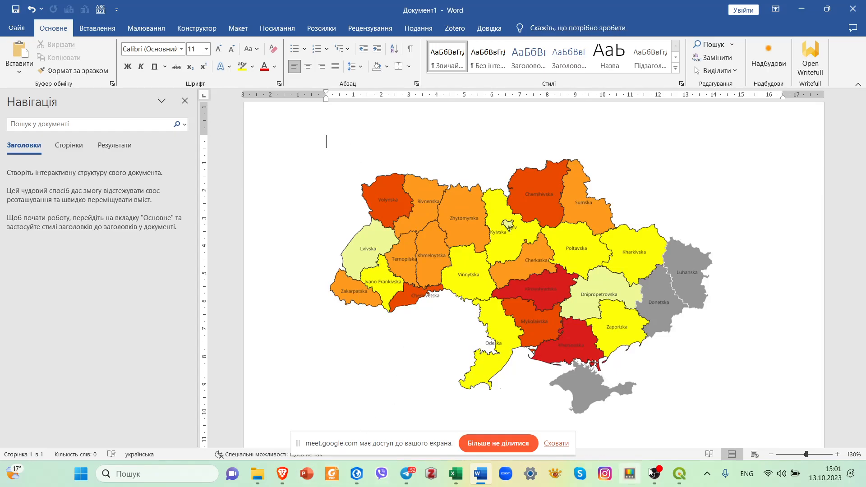
Switch to QGIS and copy the death rate layer's name from its source properties.
click(679, 474)
click(209, 207)
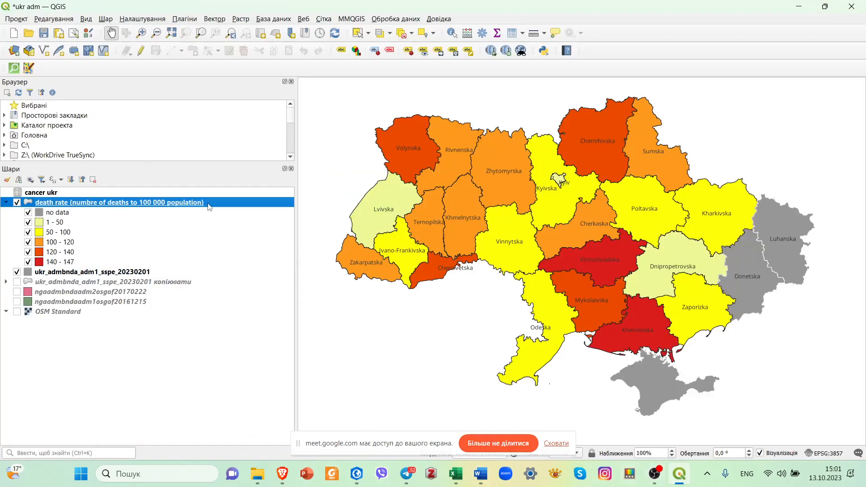
right_click(210, 205)
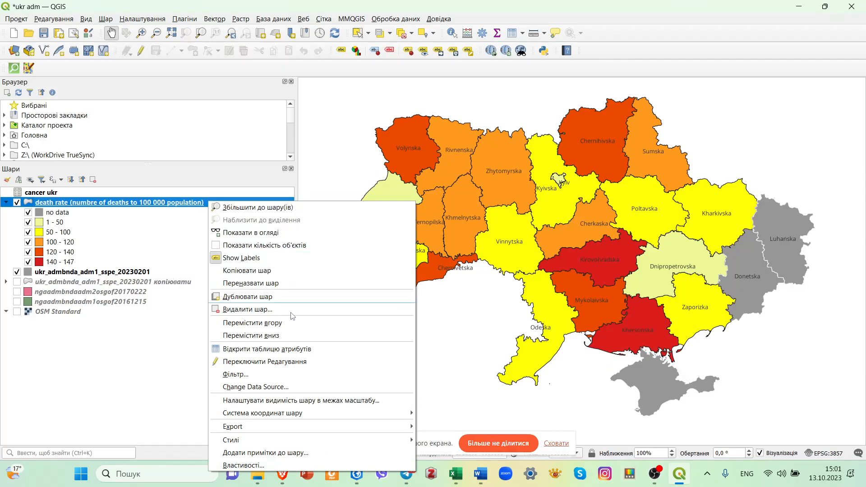
click(273, 465)
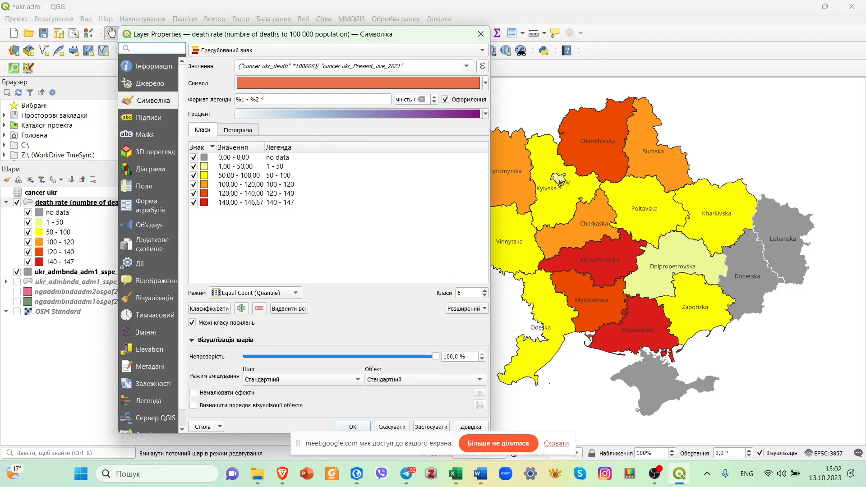
click(154, 69)
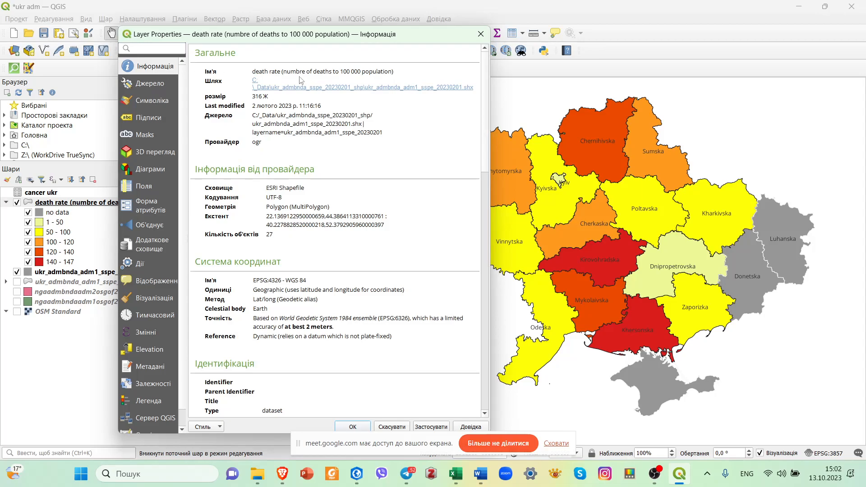
click(152, 88)
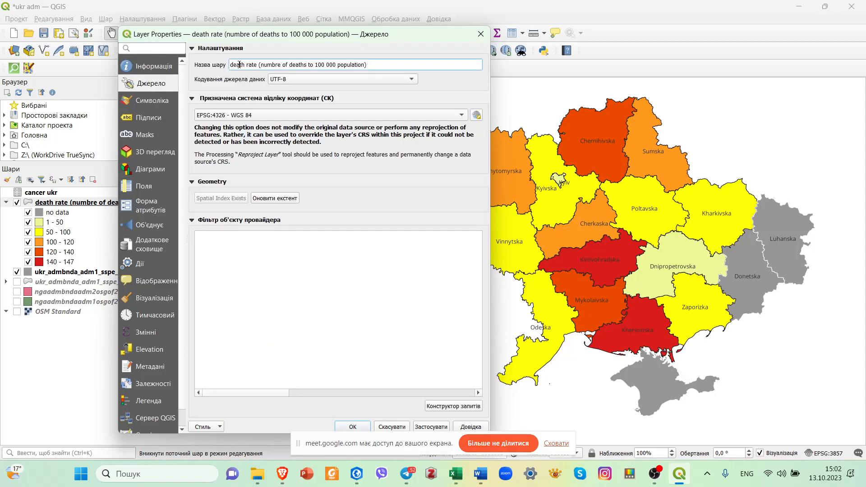
drag(378, 62, 228, 65)
key(ctrl+c)
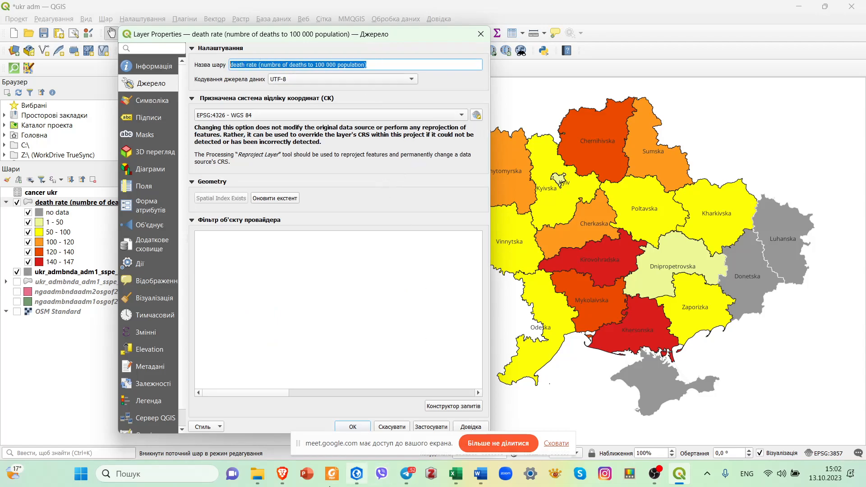
Switch to Word, paste the copied layer name as a title above the map, and capitalise its first letter.
mouse_move(282, 481)
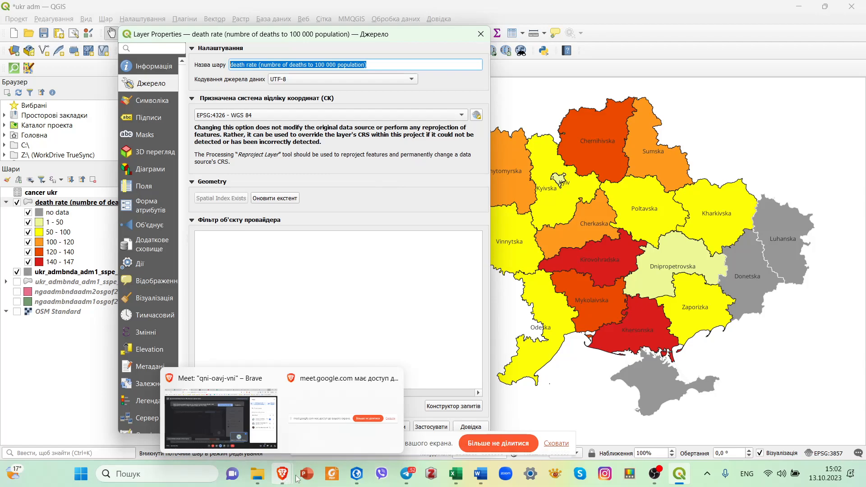
click(481, 473)
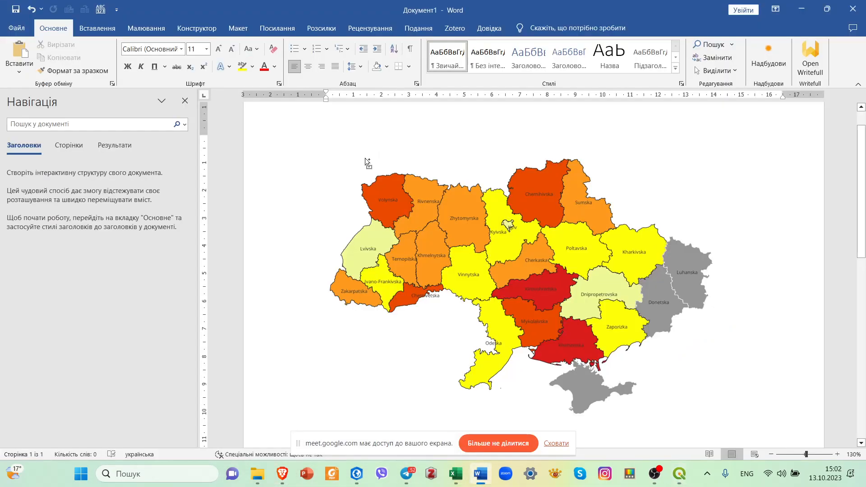
key(ctrl+v)
drag(330, 142, 325, 141)
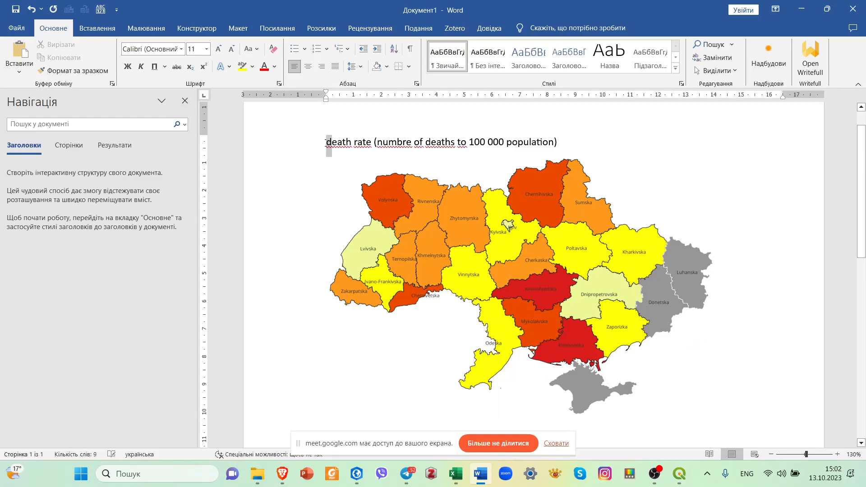
key(shift+F3)
click(347, 144)
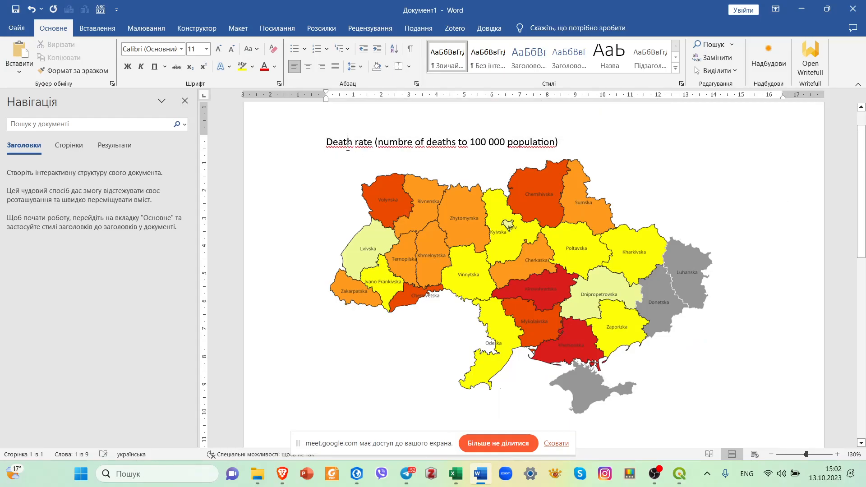
Copy the whole title and search Google in the Brave browser for it with "map" added at the end.
drag(559, 143, 315, 140)
key(ctrl+c)
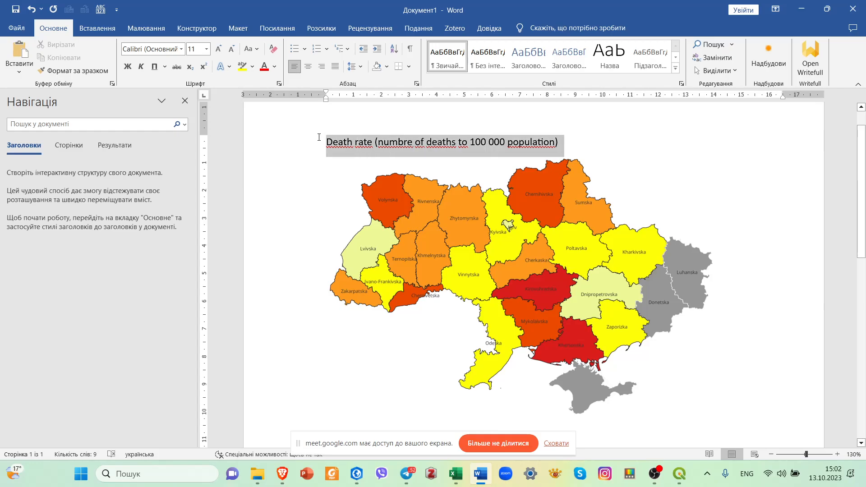
click(282, 473)
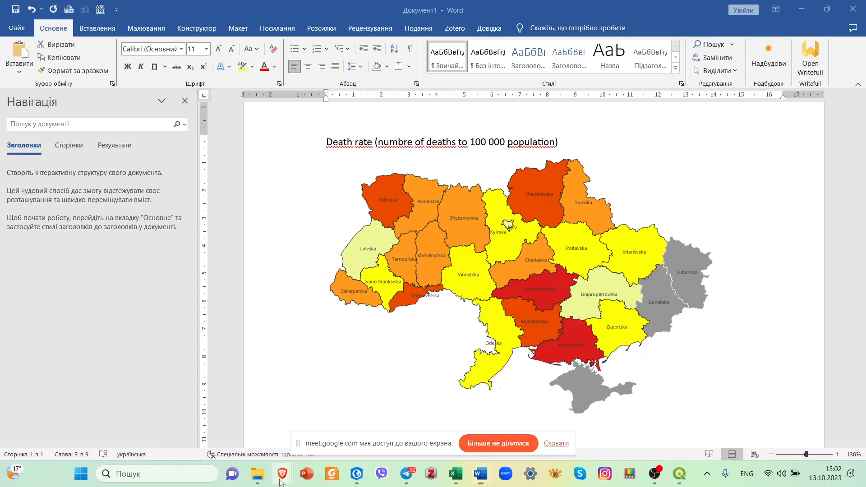
click(260, 377)
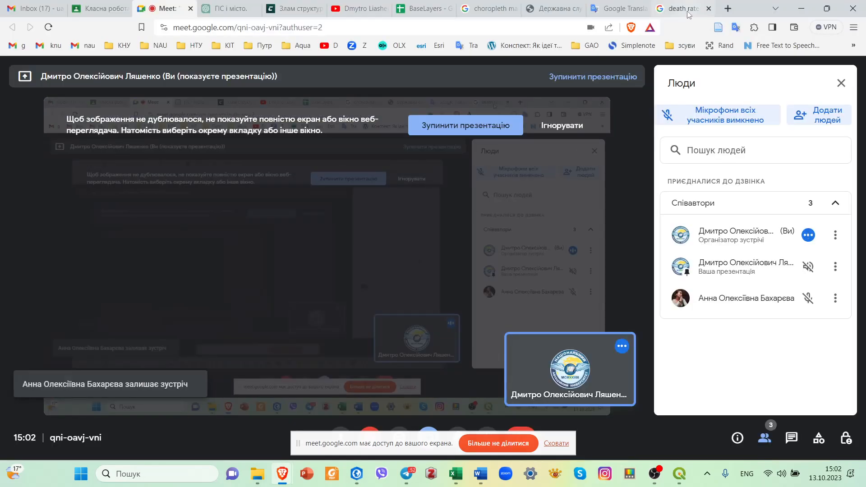
click(689, 13)
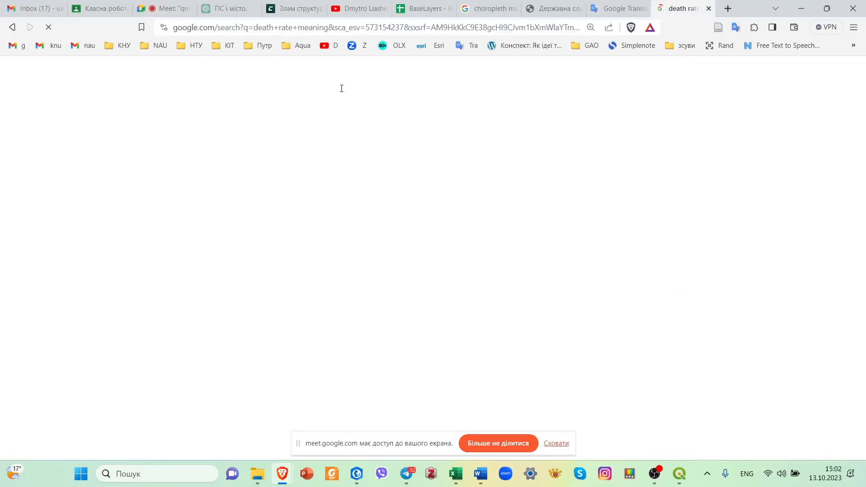
drag(265, 93, 133, 95)
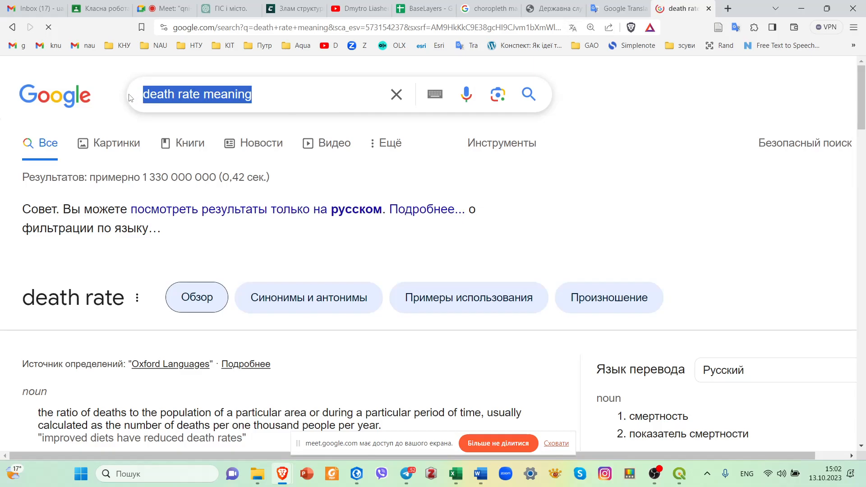
key(ctrl+v)
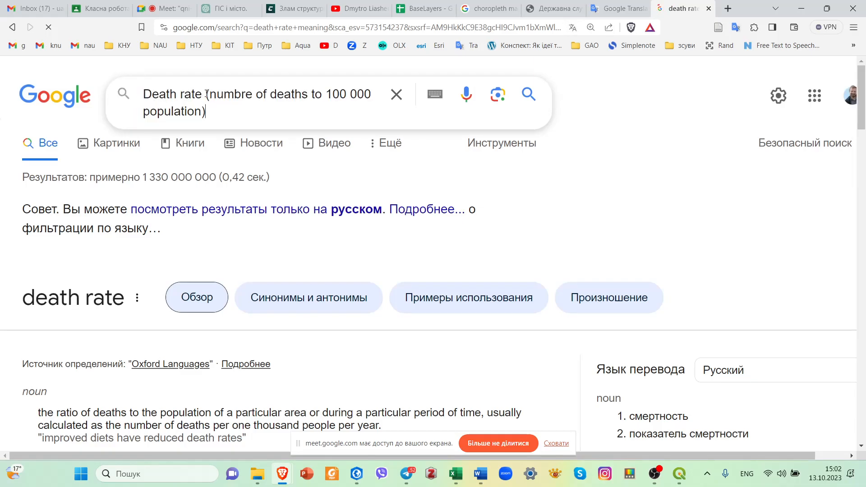
drag(206, 95, 219, 116)
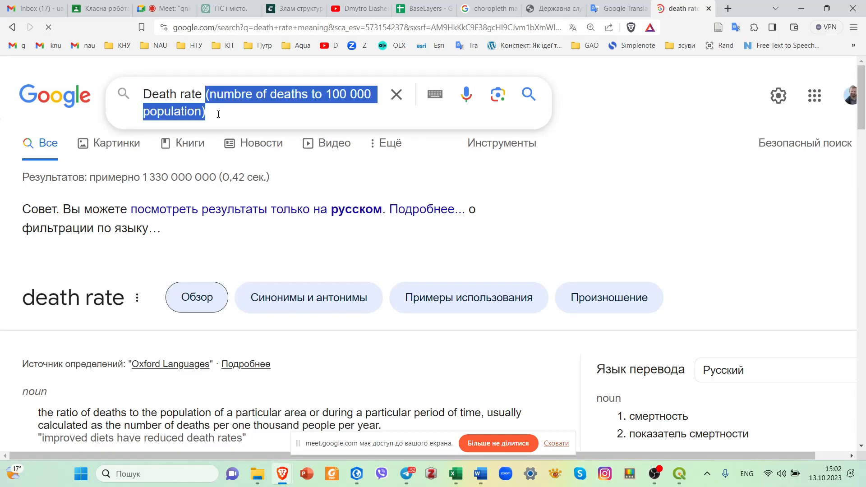
click(219, 112)
text(map)
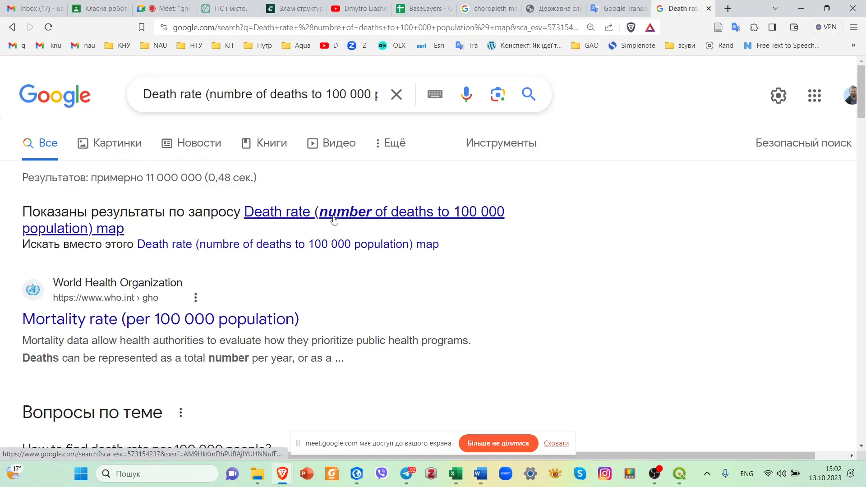
Browse the image results and open the ResearchGate page for the map of deaths per 100,000 population.
click(121, 146)
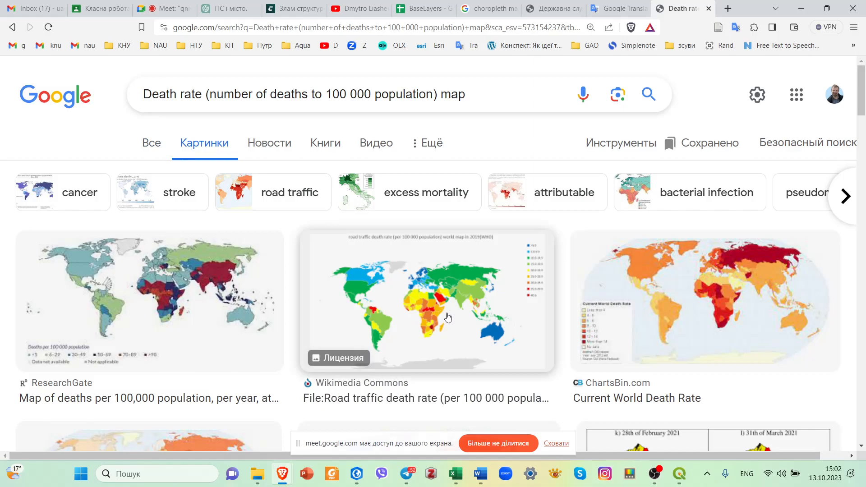
scroll(456, 338, down, 1)
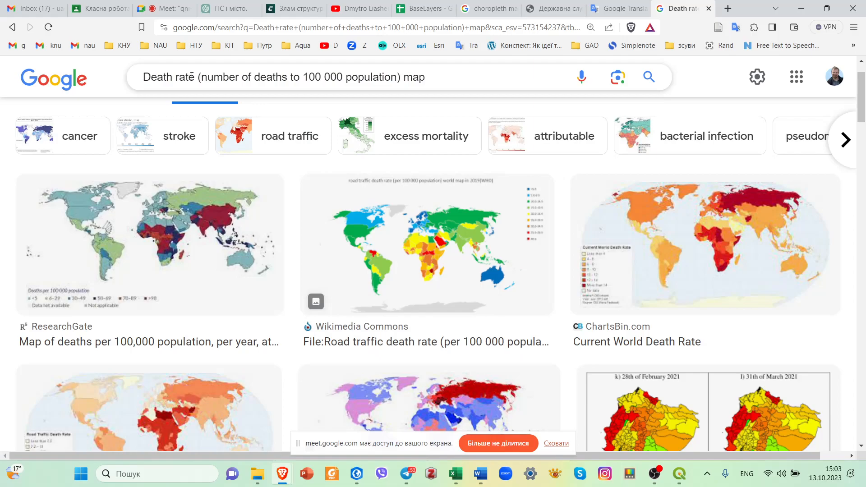
scroll(239, 266, down, 1)
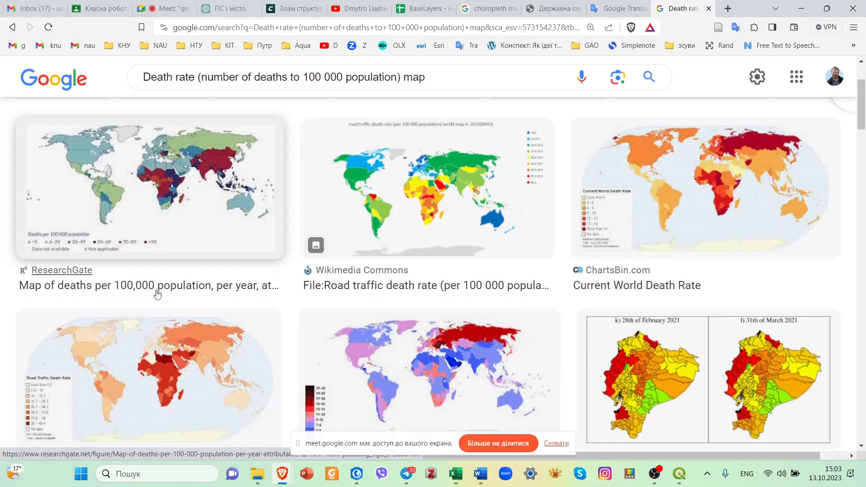
click(255, 295)
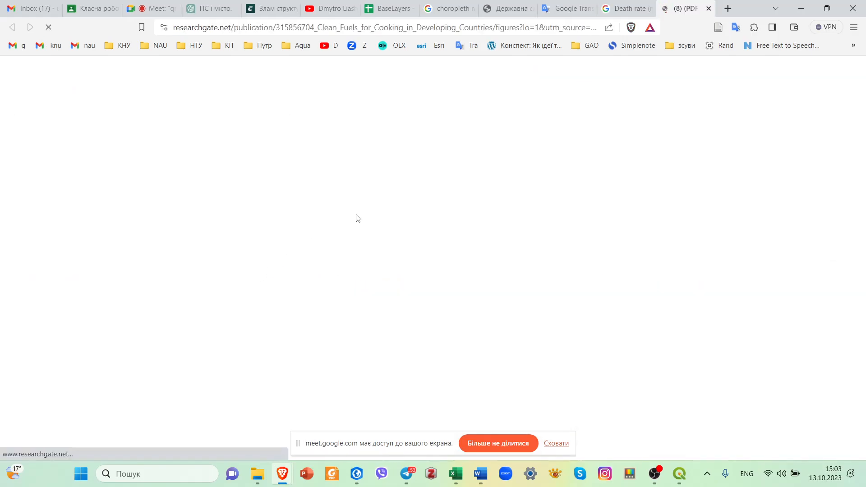
Copy "Map of deaths per 100,000 population, per year," from the Fig. 3 caption and paste it over the map title in Word.
scroll(479, 277, down, 9)
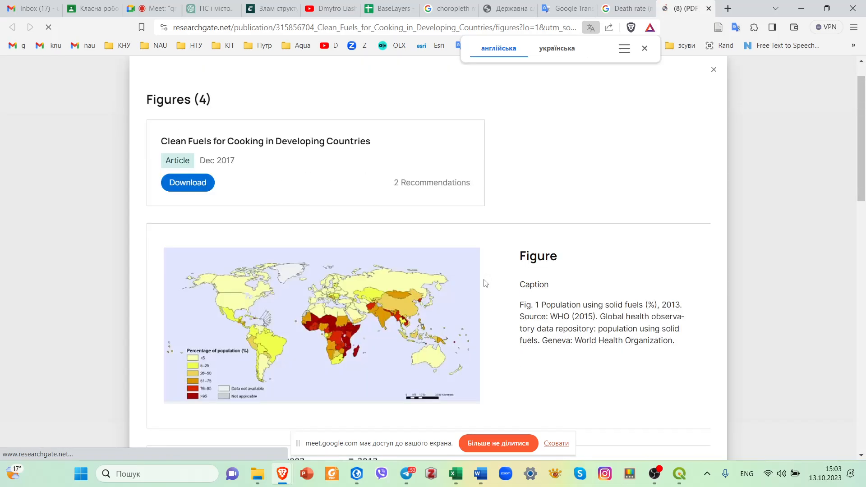
scroll(485, 283, down, 7)
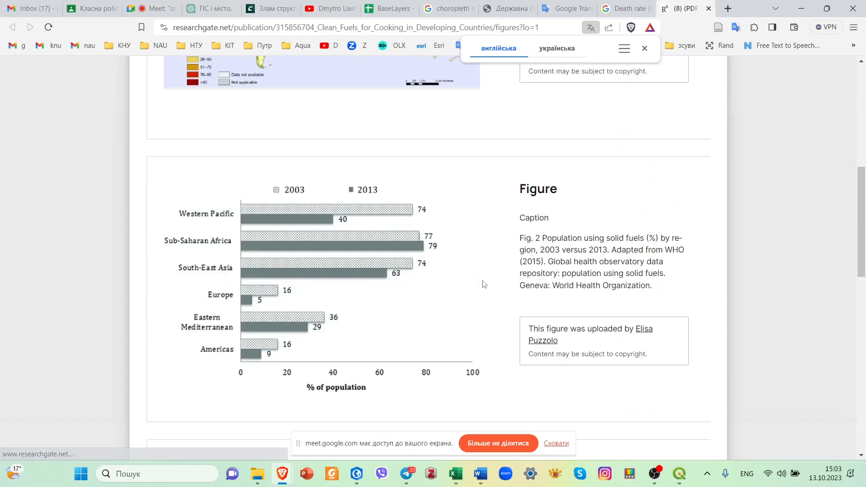
scroll(483, 285, down, 1)
scroll(483, 287, down, 8)
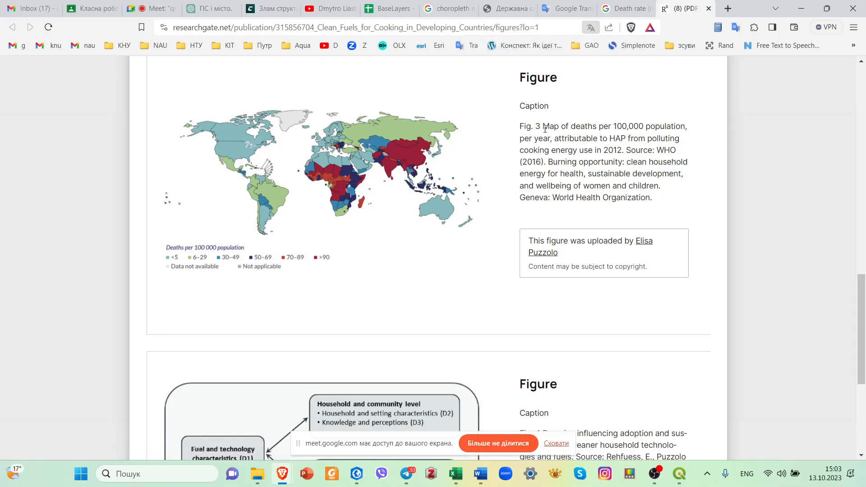
drag(553, 139, 544, 126)
key(ctrl+c)
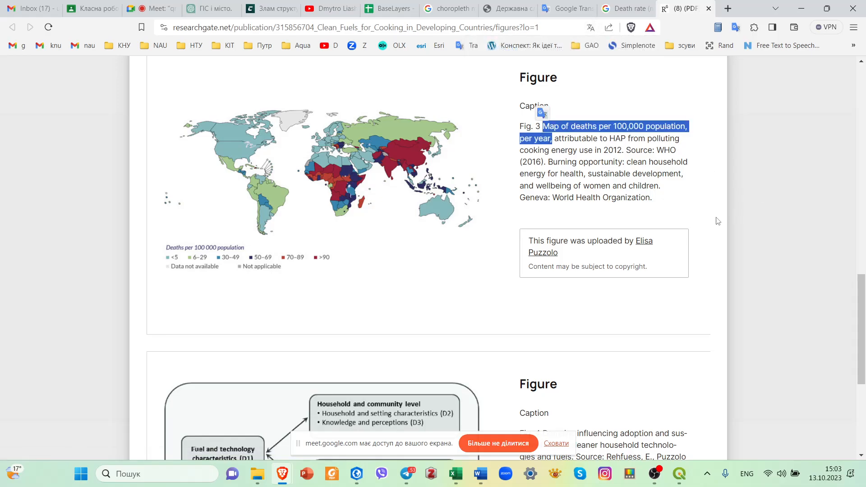
mouse_move(659, 482)
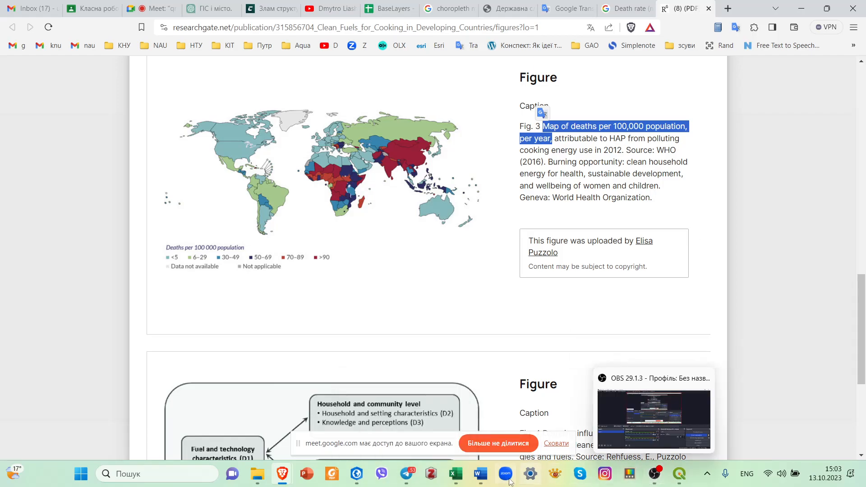
click(480, 474)
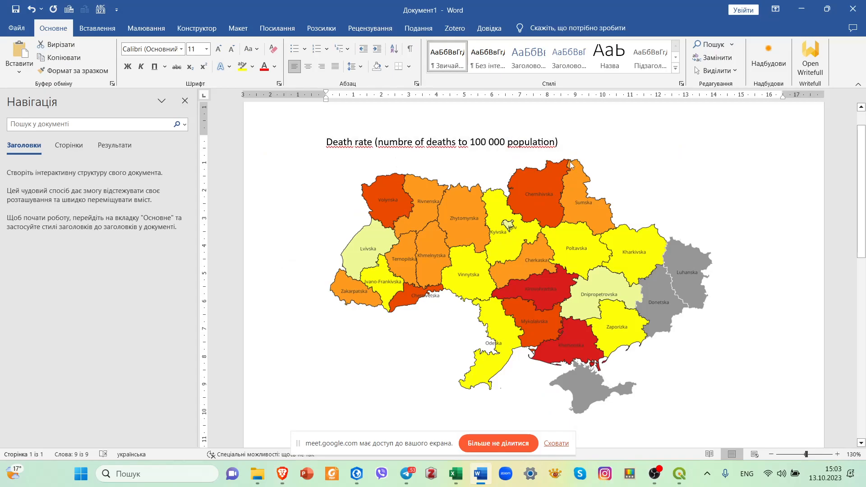
key(ctrl+v)
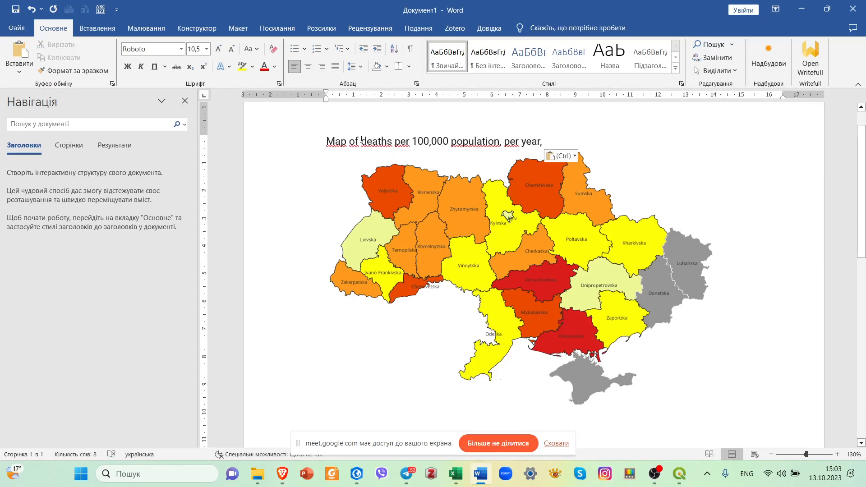
Replace "Map of" in the title with "Ukraine." and capitalise "Deaths".
drag(362, 140, 327, 142)
key(BackSpace)
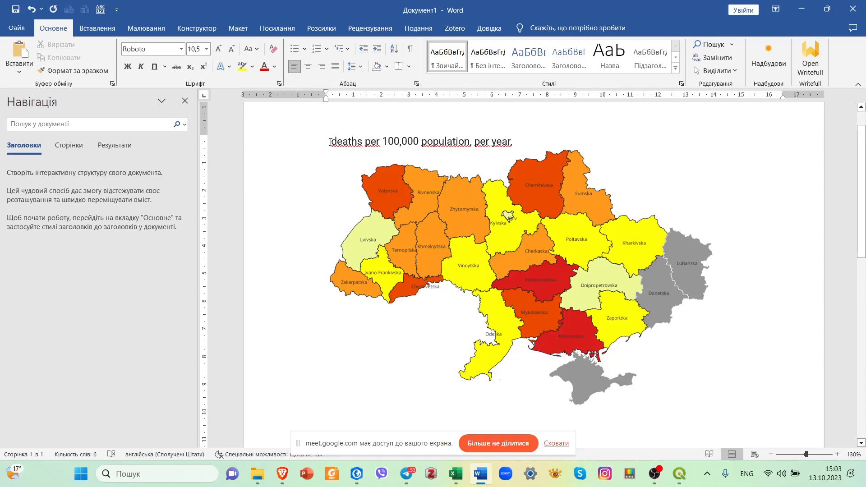
text(Uk )
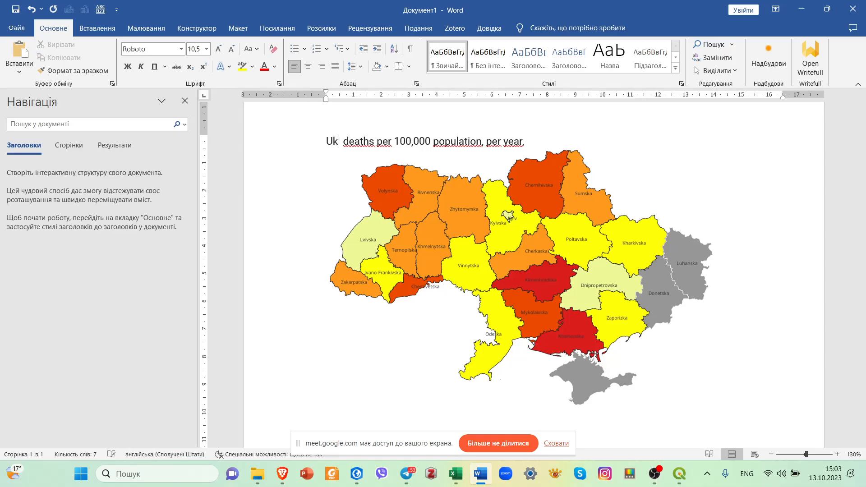
text(rain)
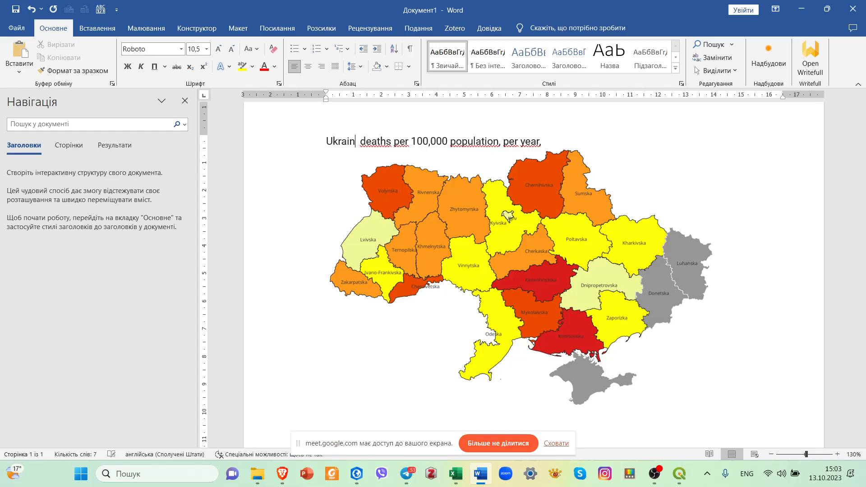
text(e)
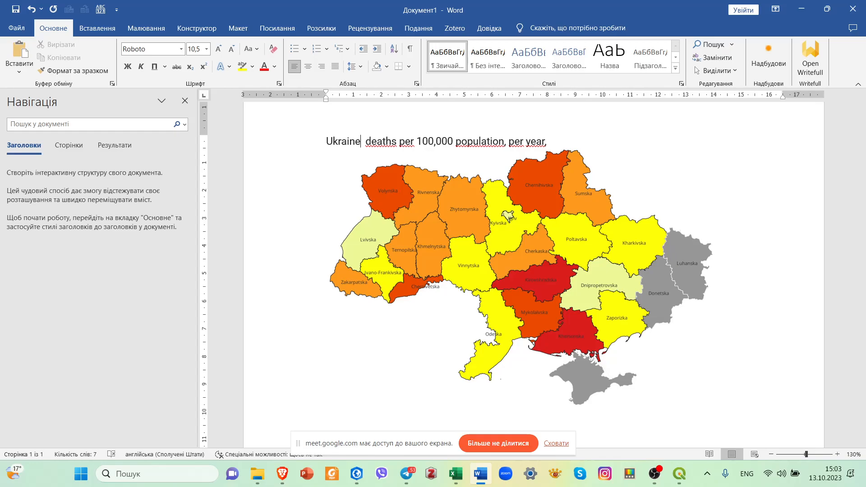
text(.)
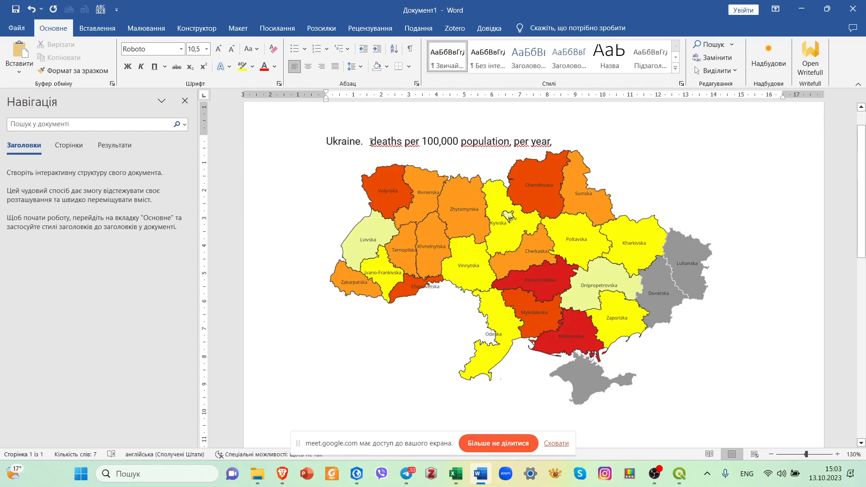
drag(377, 142, 371, 142)
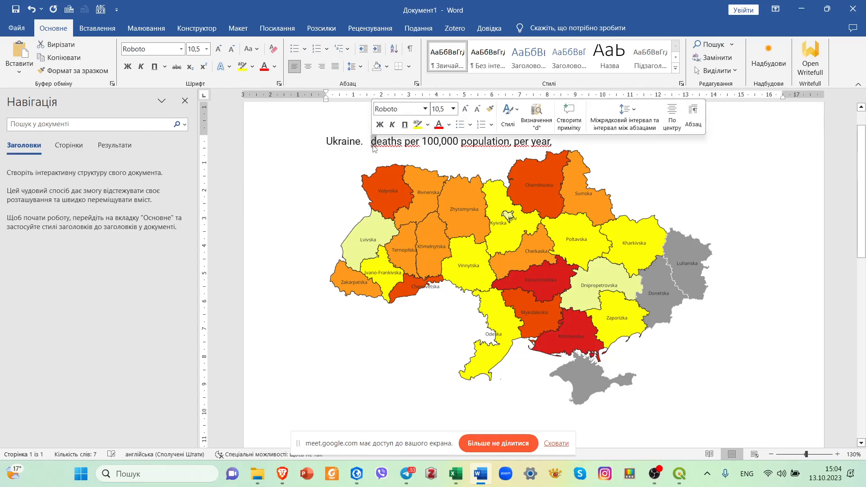
text(D)
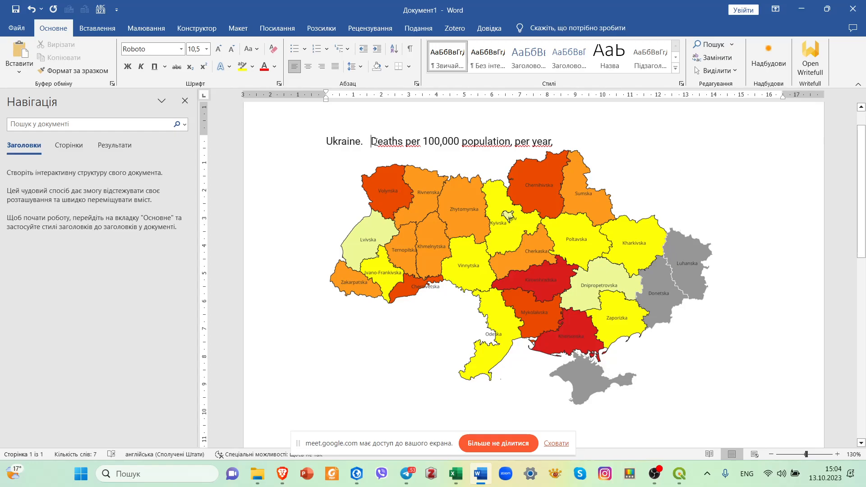
Insert "rate" after the capitalised "Deaths" in the map title and remove the extra spaces following "Ukraine.".
key(ctrl+z)
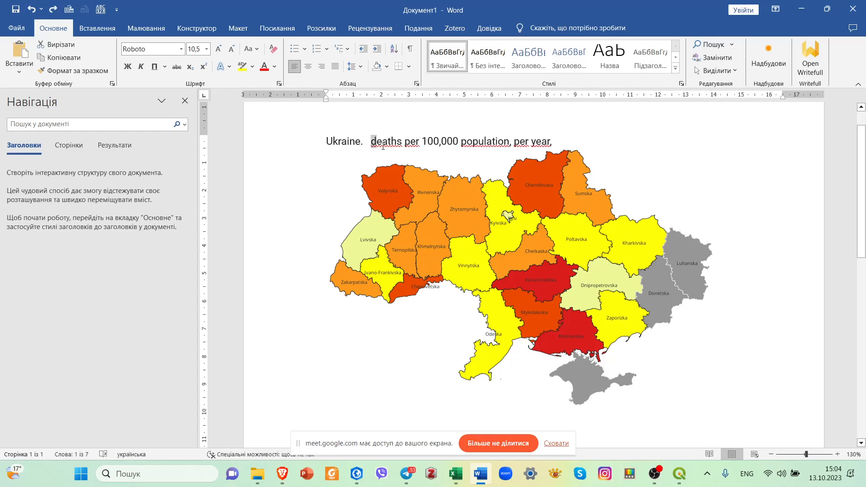
text(D)
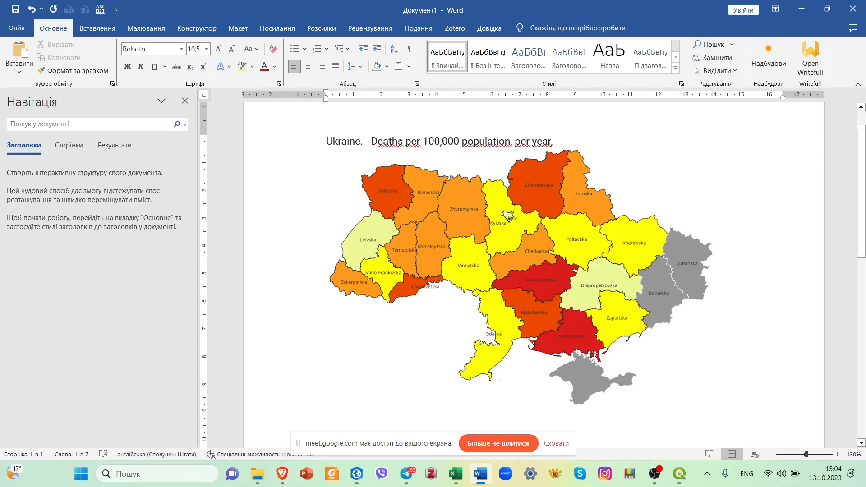
text(ra)
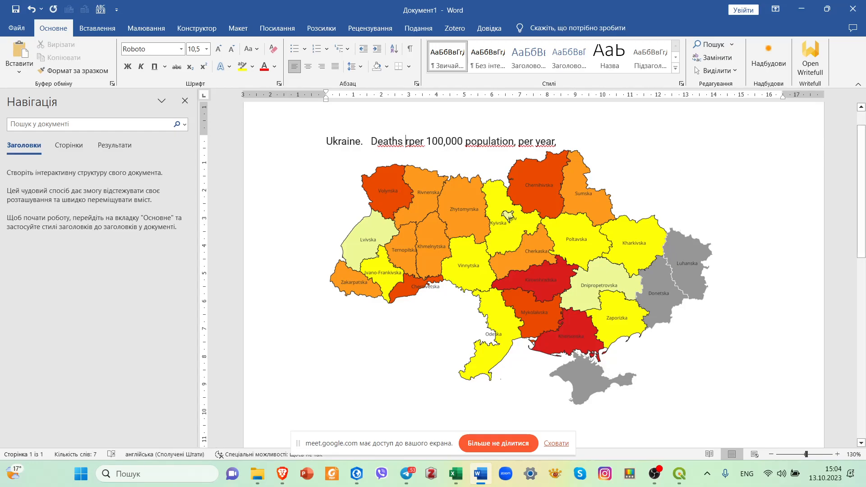
text(te )
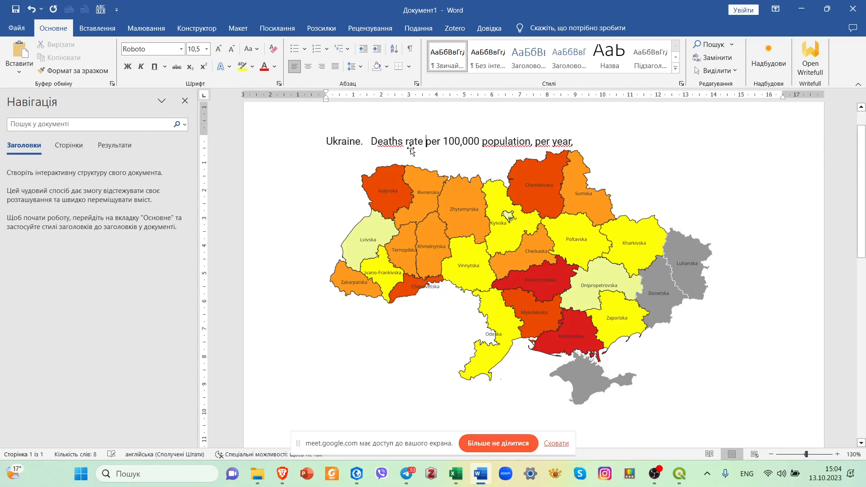
text(\)
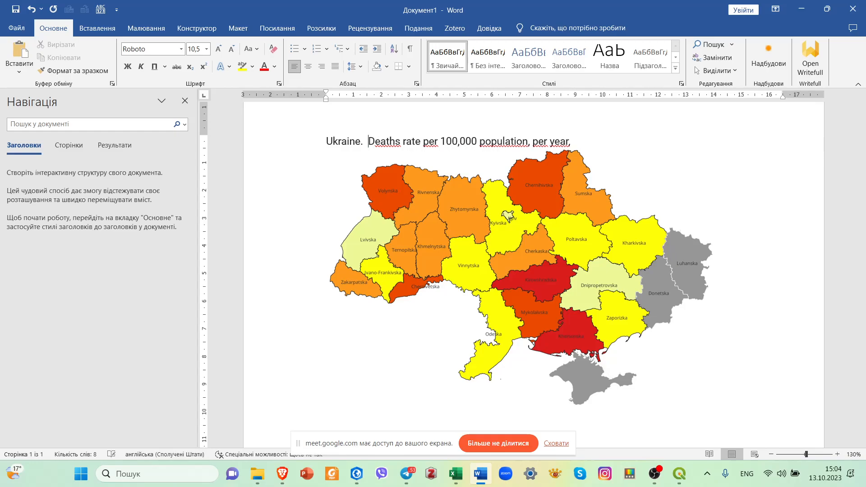
key(BackSpace)
key(BackSpace)
click(459, 143)
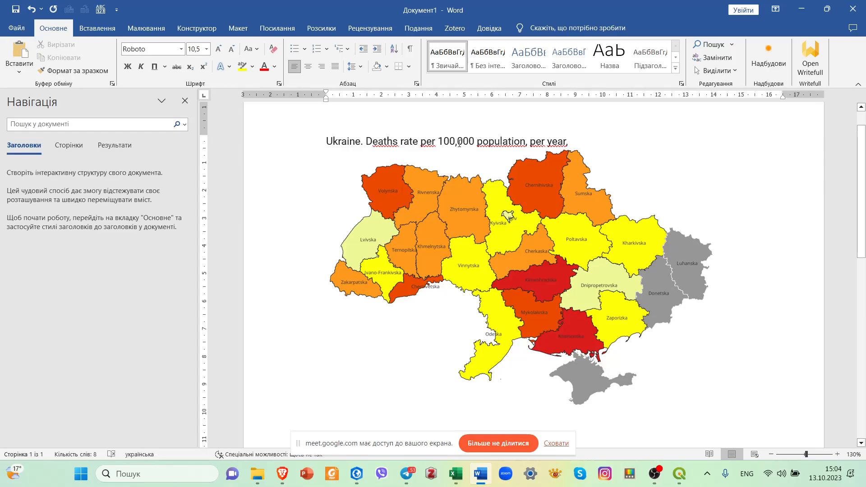
Replace ", per year," at the end of the title with "2021" and select the whole title line.
click(567, 143)
text(.)
key(BackSpace)
key(BackSpace)
key(BackSpace)
key(BackSpace)
key(BackSpace)
key(BackSpace)
key(BackSpace)
key(BackSpace)
key(BackSpace)
key(ctrl+End)
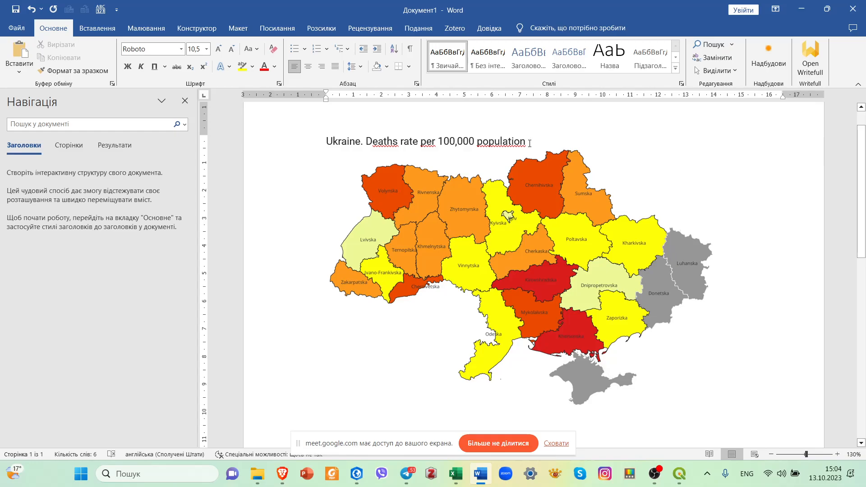
text(021)
drag(330, 142, 551, 136)
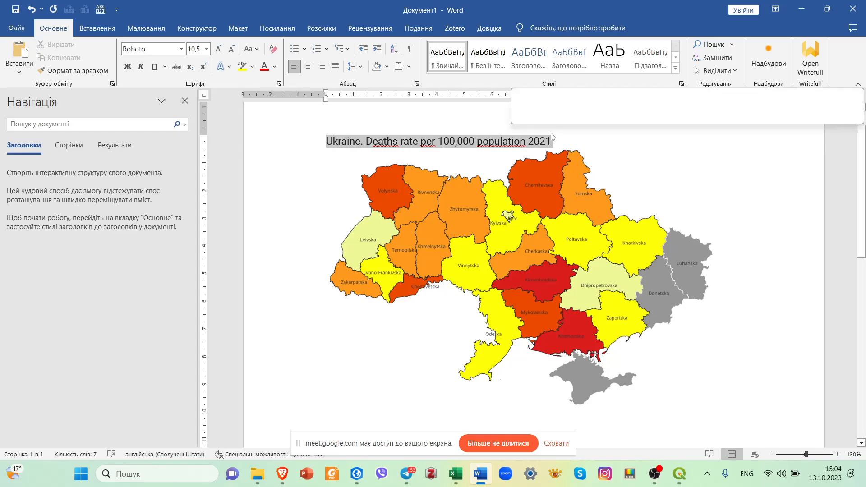